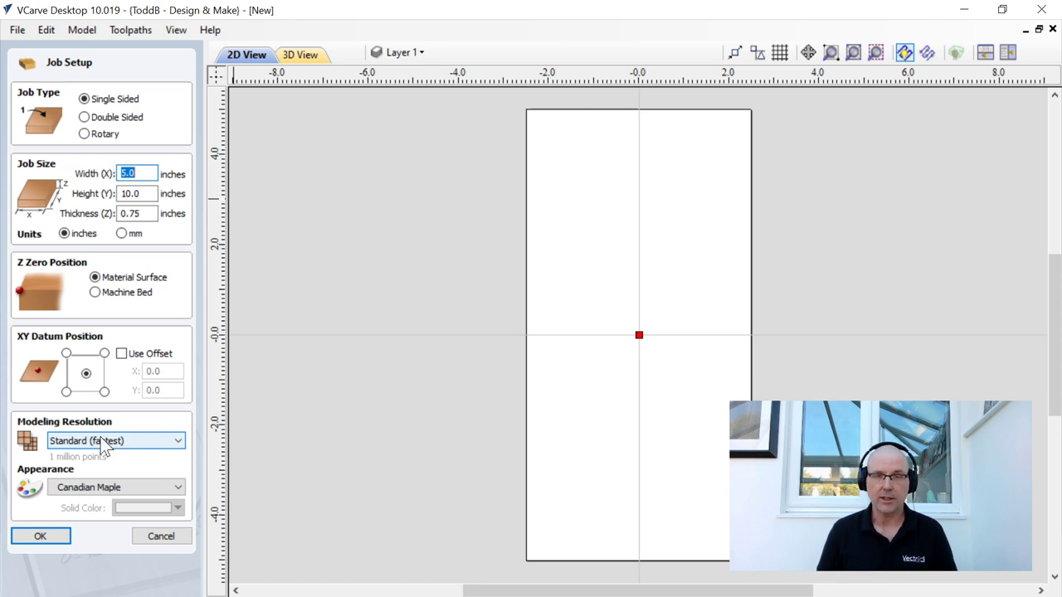
Step: Keep the modeling resolution at Standard (fastest) and confirm the single-sided 5 x 10 x 0.75 inch job setup
click(103, 443)
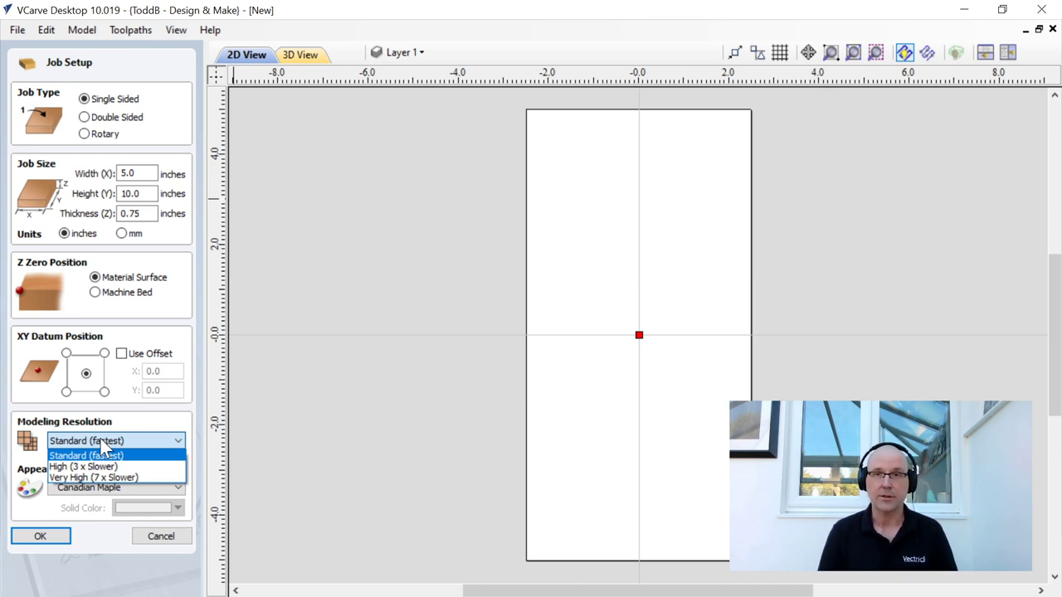
click(101, 439)
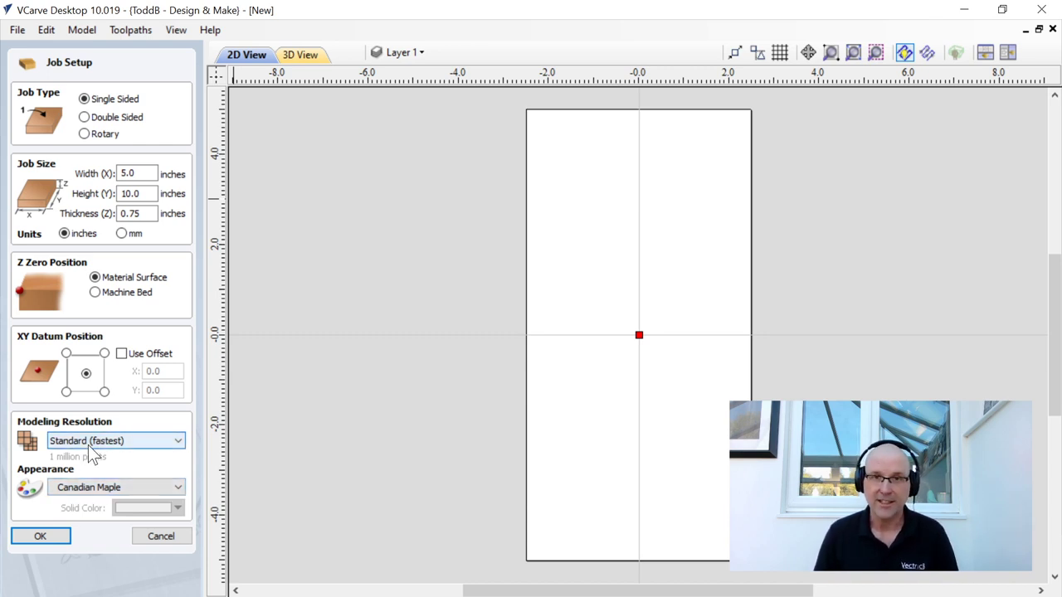
click(38, 536)
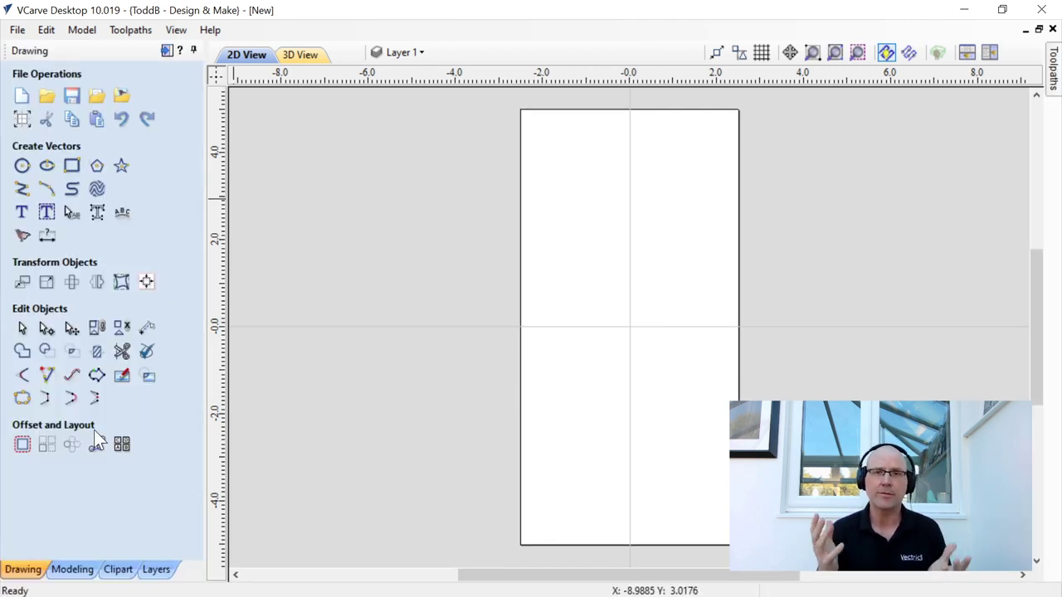
Step: Import the image Cutter Top Down.jpg from the Pizza Cutter Storage Box folder into the job
click(123, 98)
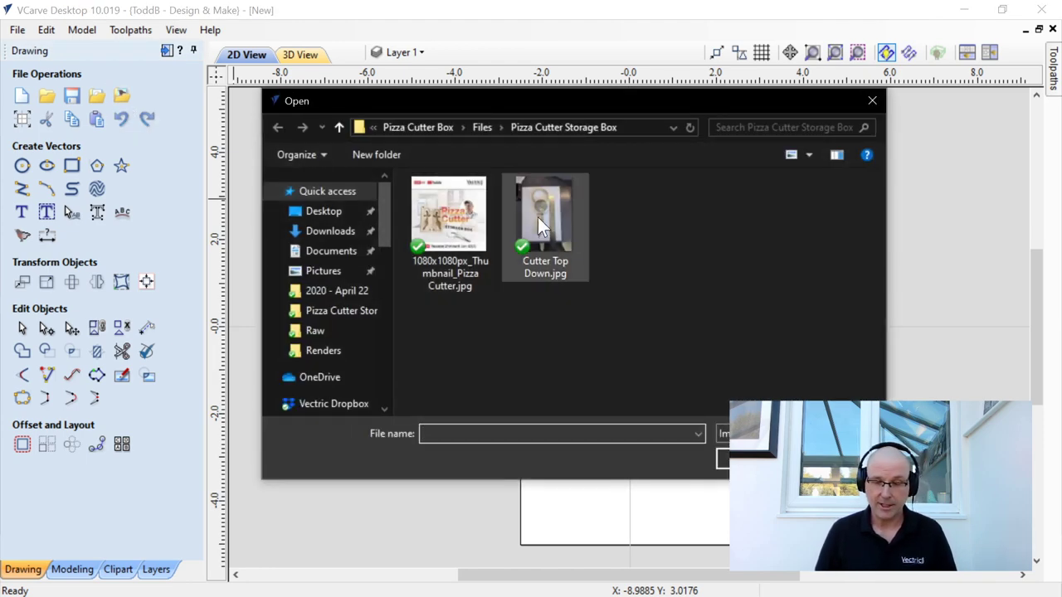
click(541, 230)
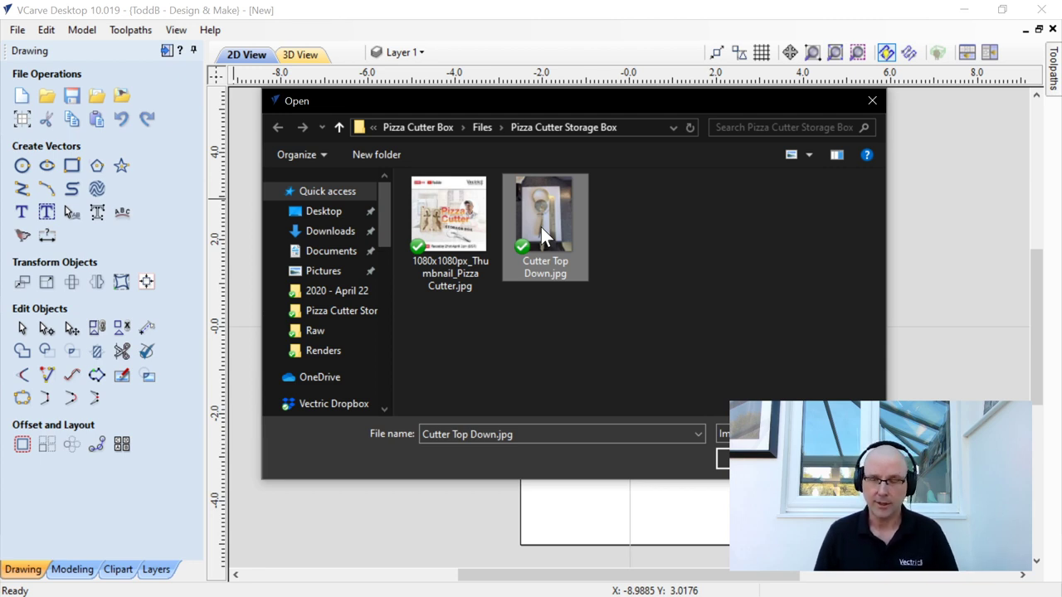
click(738, 458)
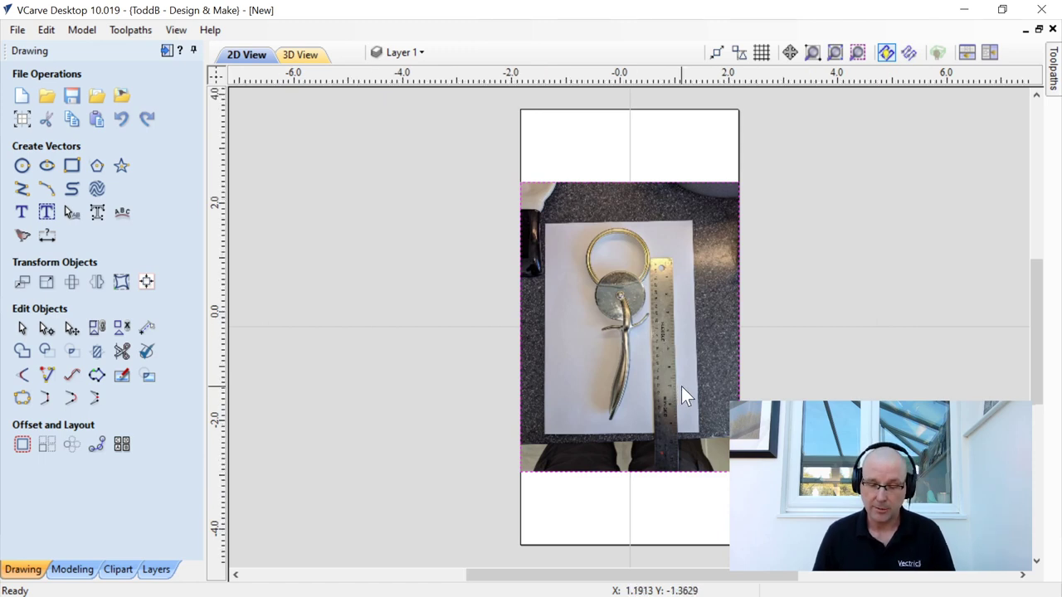
Step: Examine the inch scale along the ruler beside the pizza cutter and how straight the ruler lies in the photo
scroll(681, 386, up, 2)
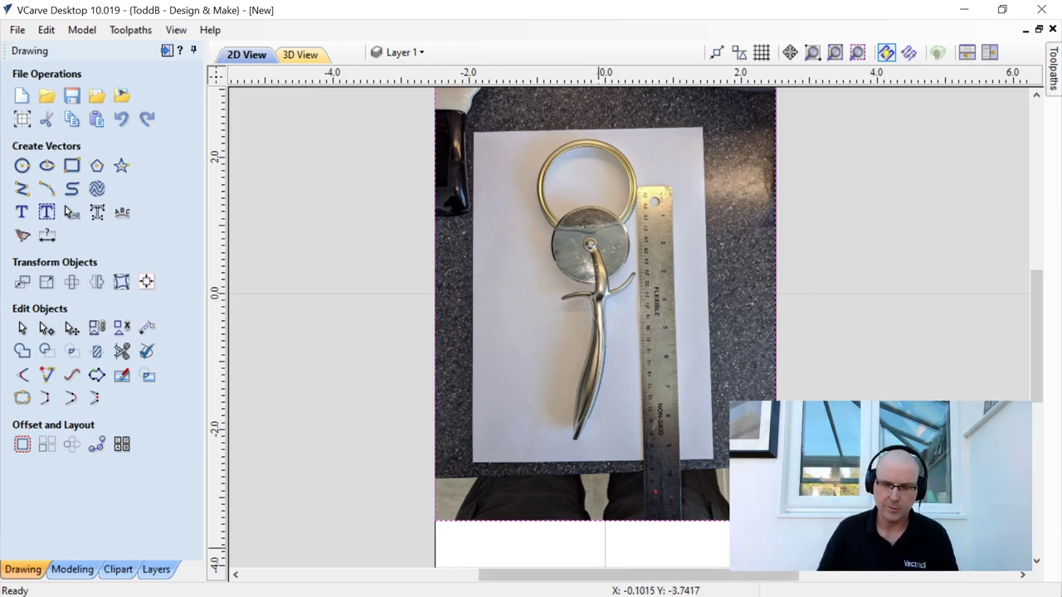
scroll(679, 256, up, 5)
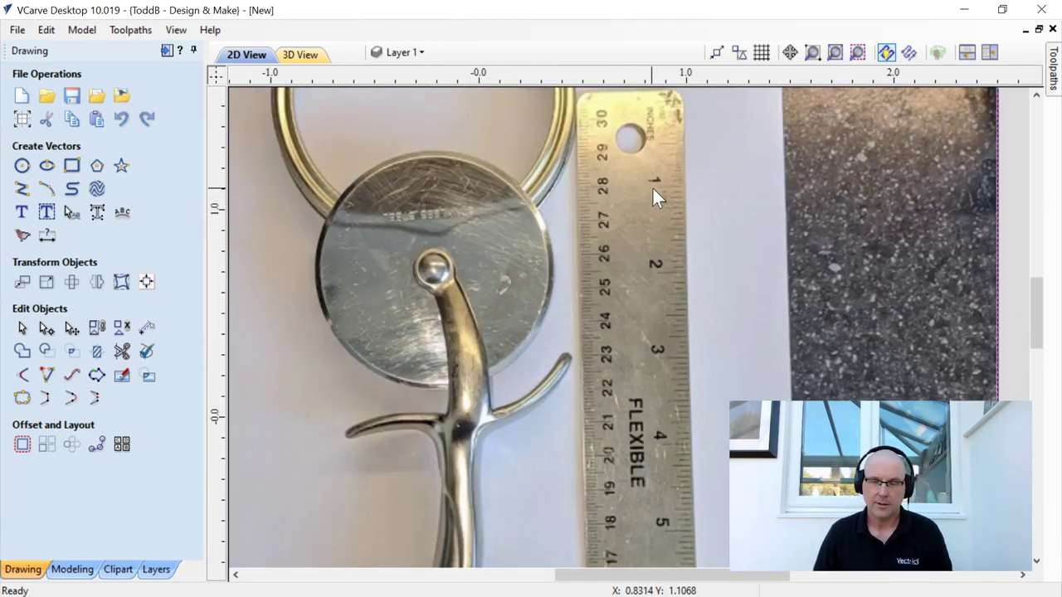
middle_drag(659, 199, 639, 244)
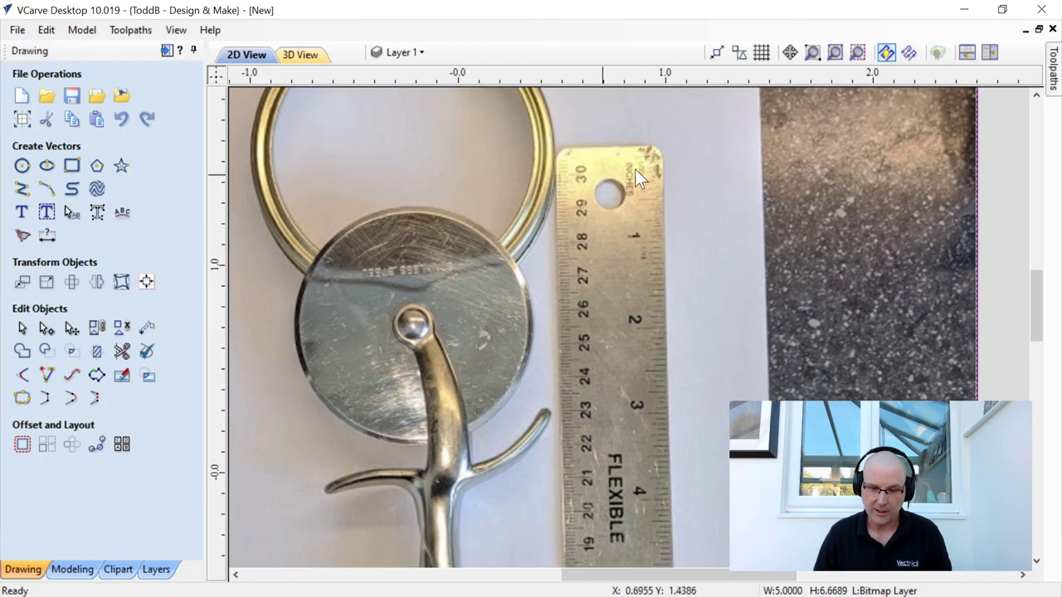
scroll(655, 160, up, 2)
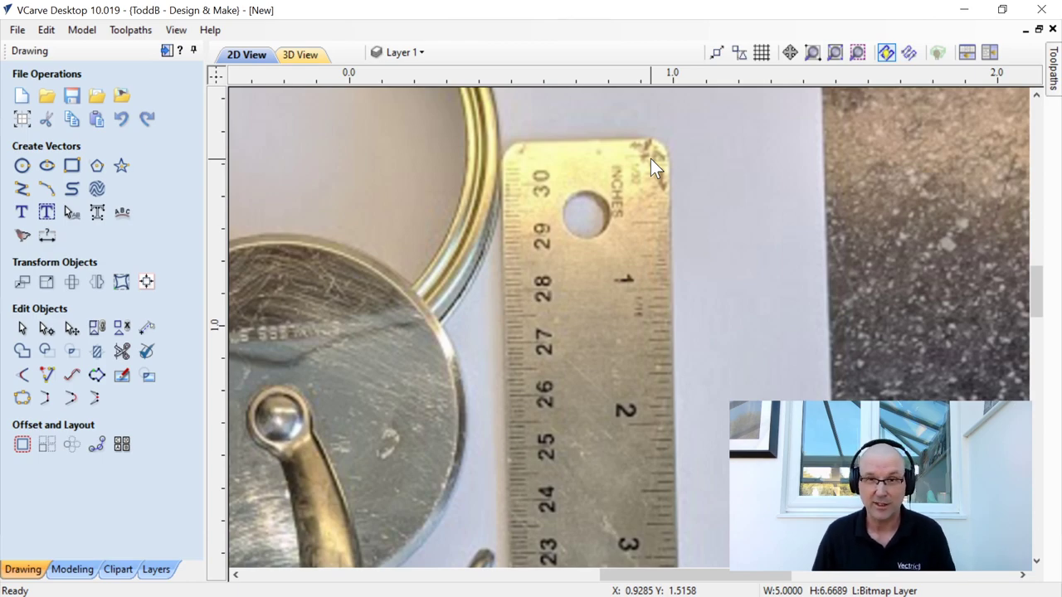
scroll(627, 259, down, 5)
middle_drag(629, 389, 606, 237)
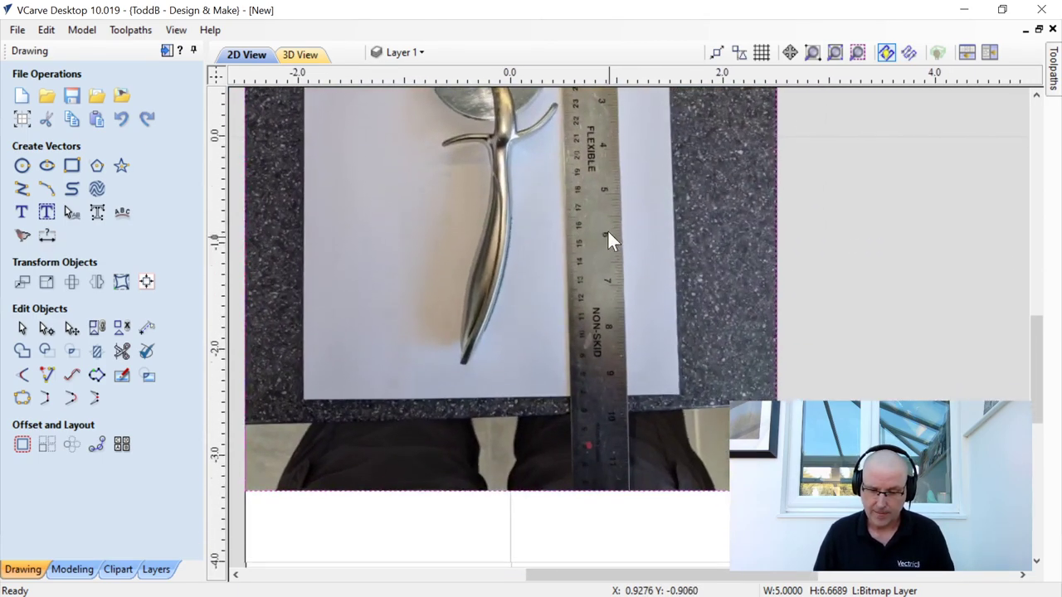
scroll(606, 356, up, 4)
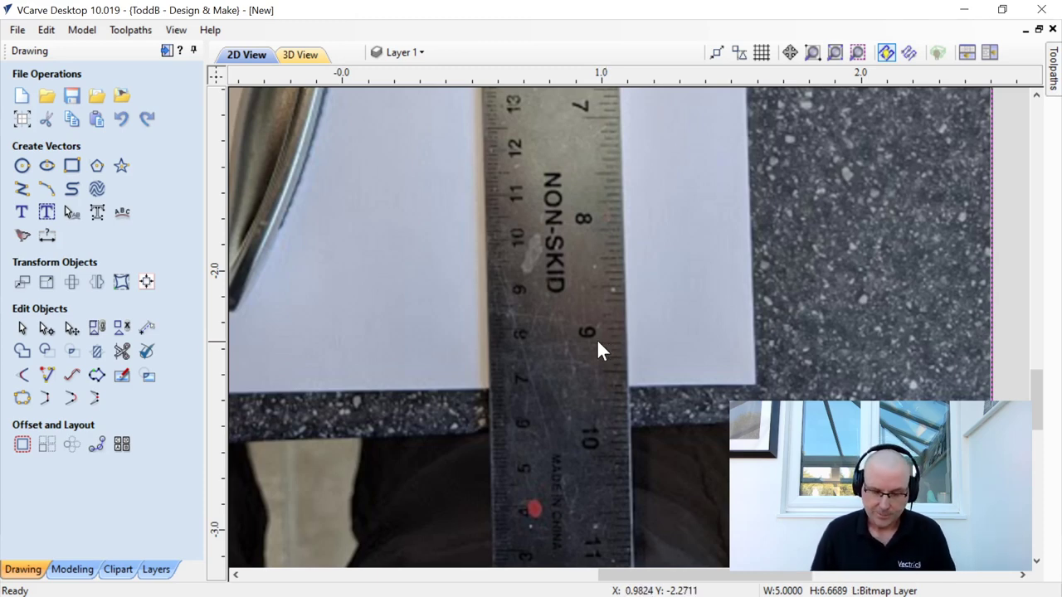
scroll(598, 345, down, 5)
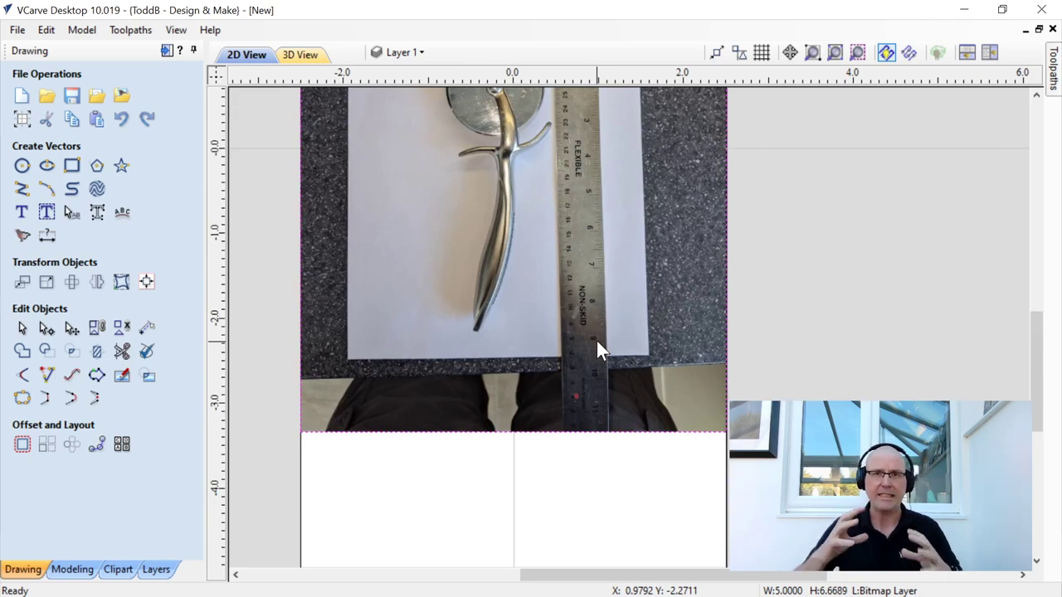
scroll(581, 182, down, 3)
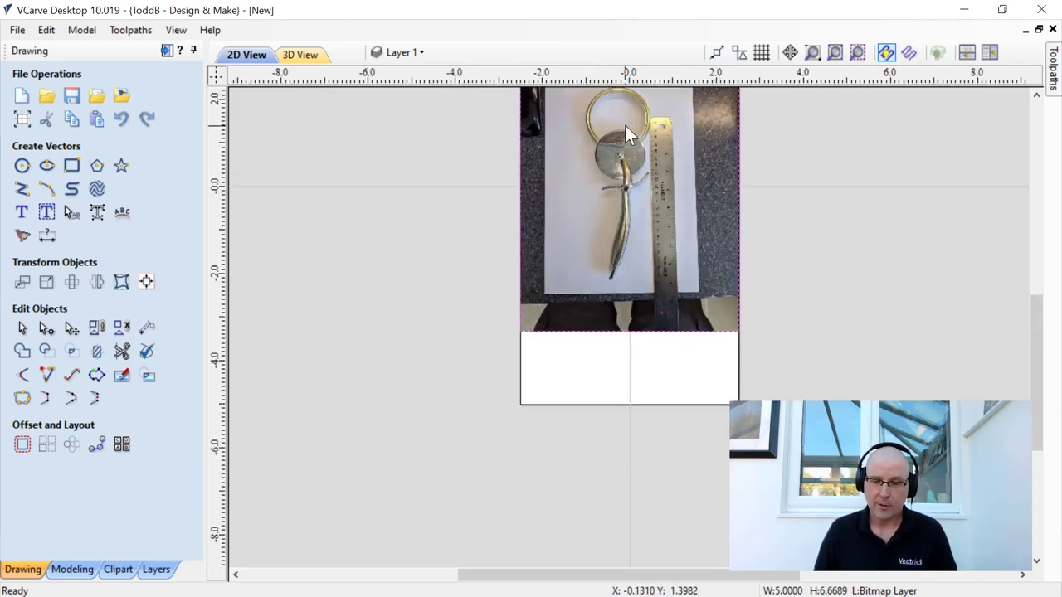
scroll(655, 141, up, 2)
scroll(700, 170, down, 1)
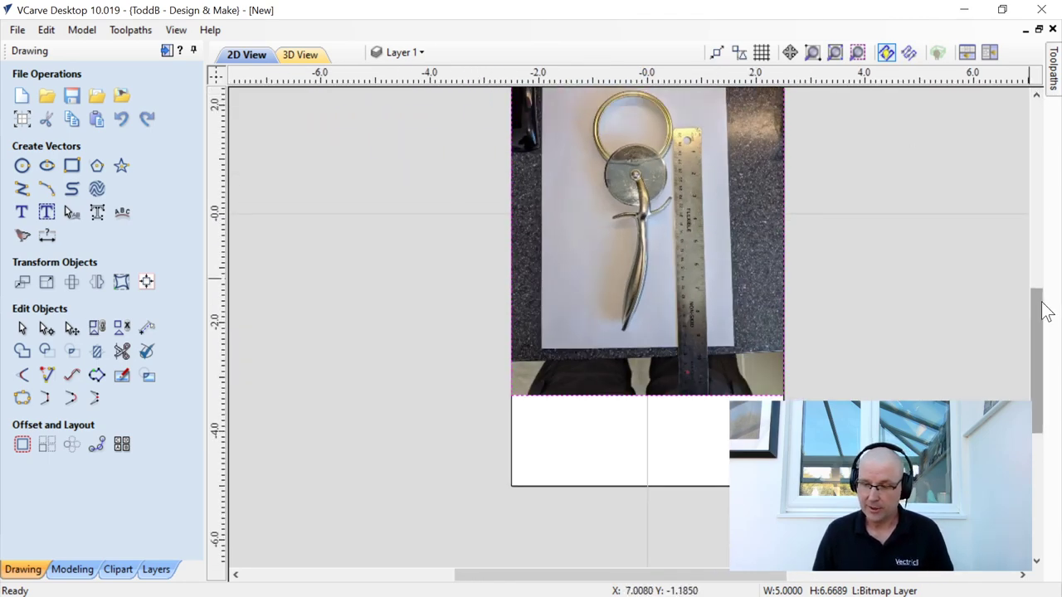
drag(1038, 304, 1042, 296)
scroll(726, 309, up, 1)
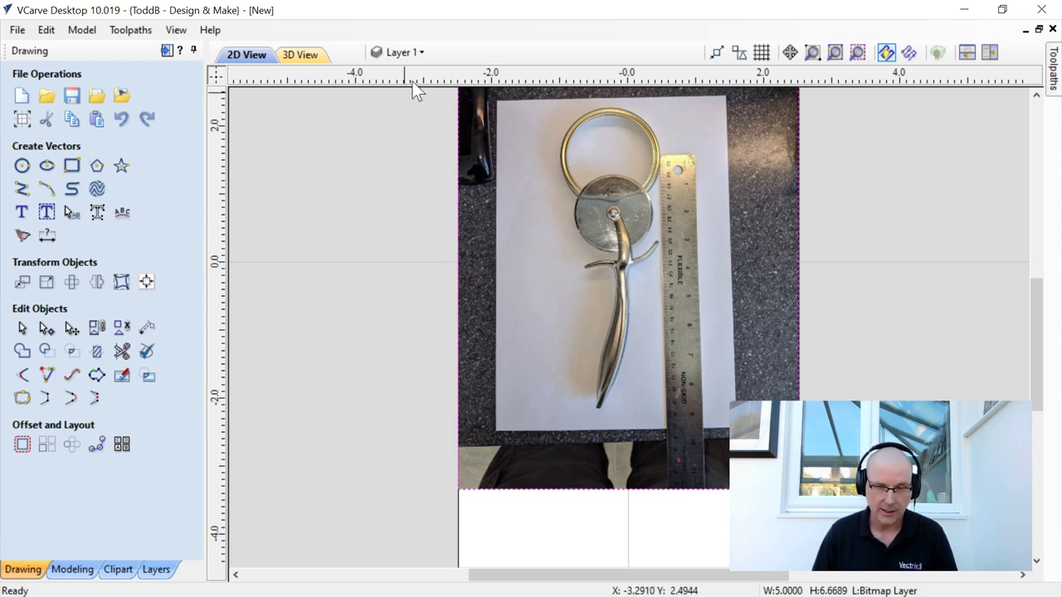
Step: Add a vertical guideline just beside the ruler's left edge, at about X 0.4
drag(216, 306, 655, 319)
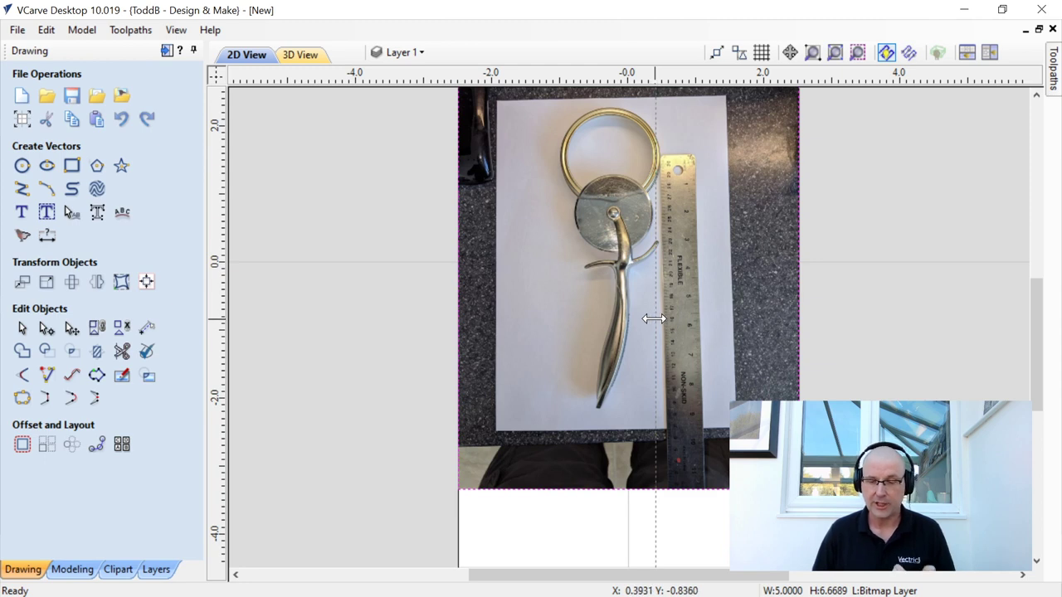
click(665, 320)
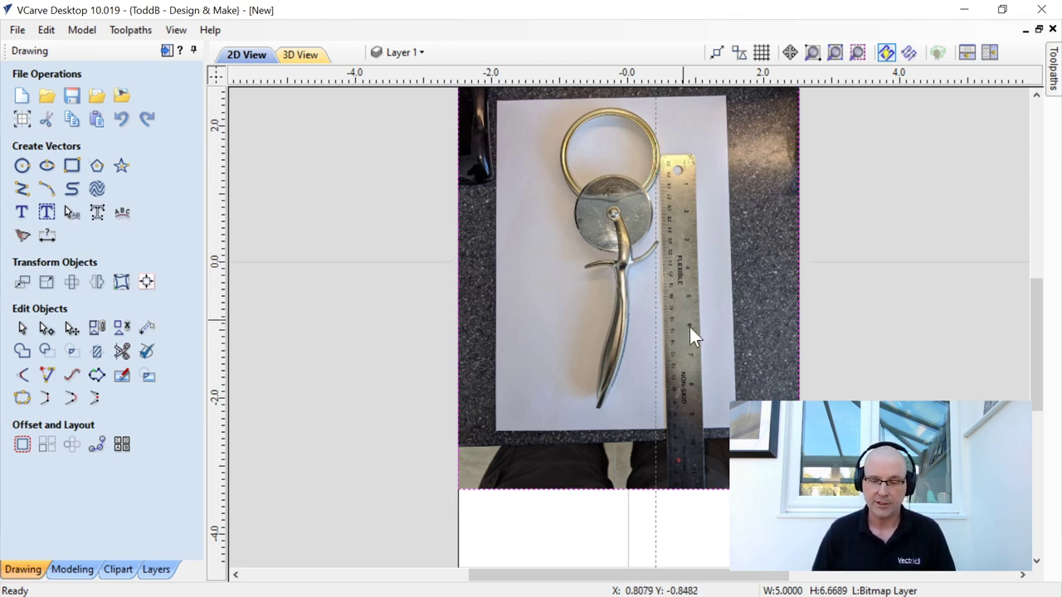
Step: Set the fading of the non-selected cutter photo to 0 % in its bitmap properties
key(Escape)
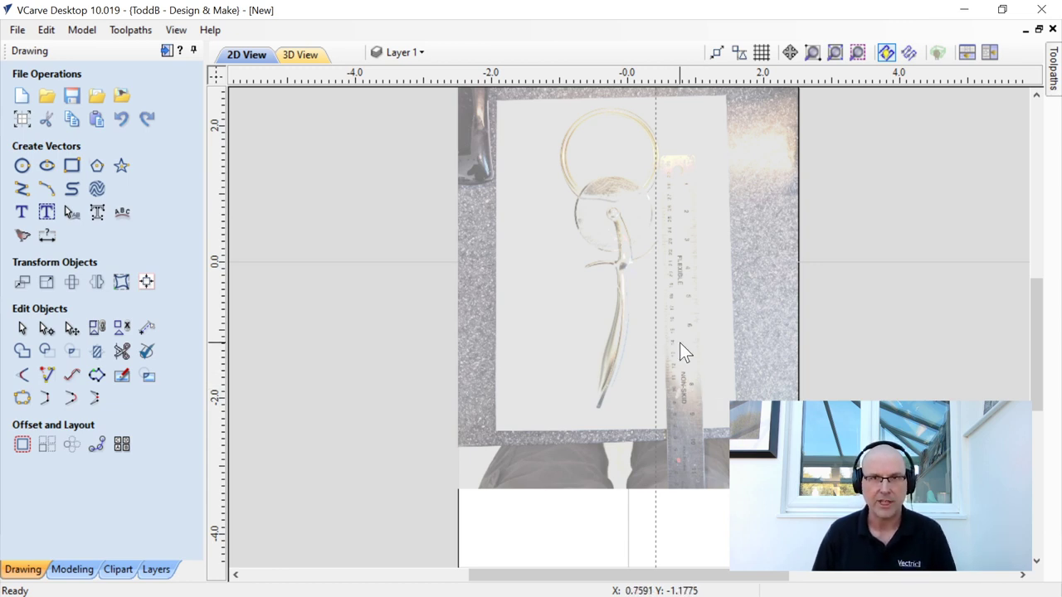
click(722, 357)
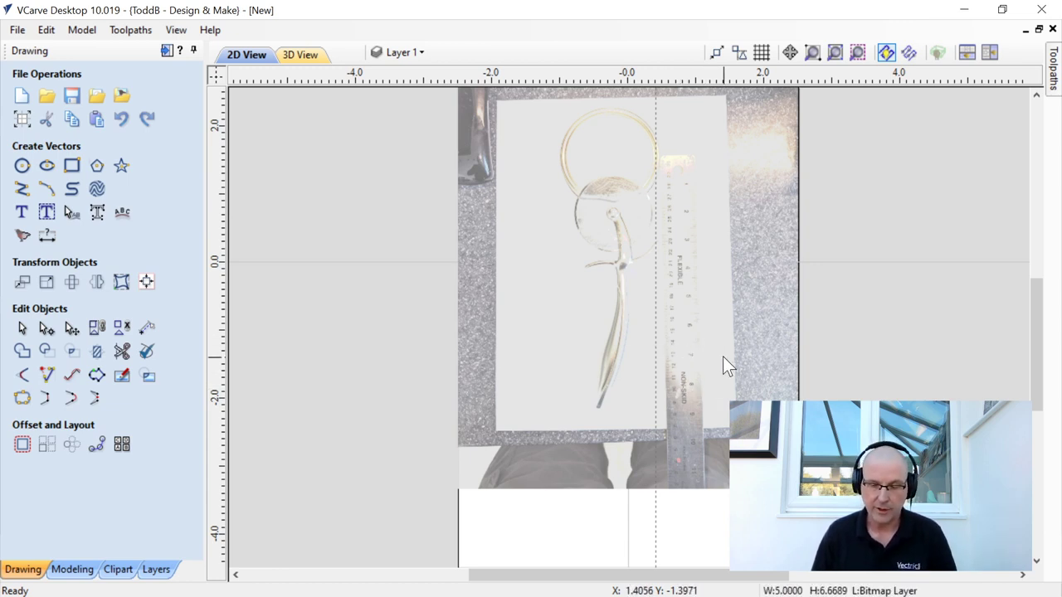
right_click(722, 365)
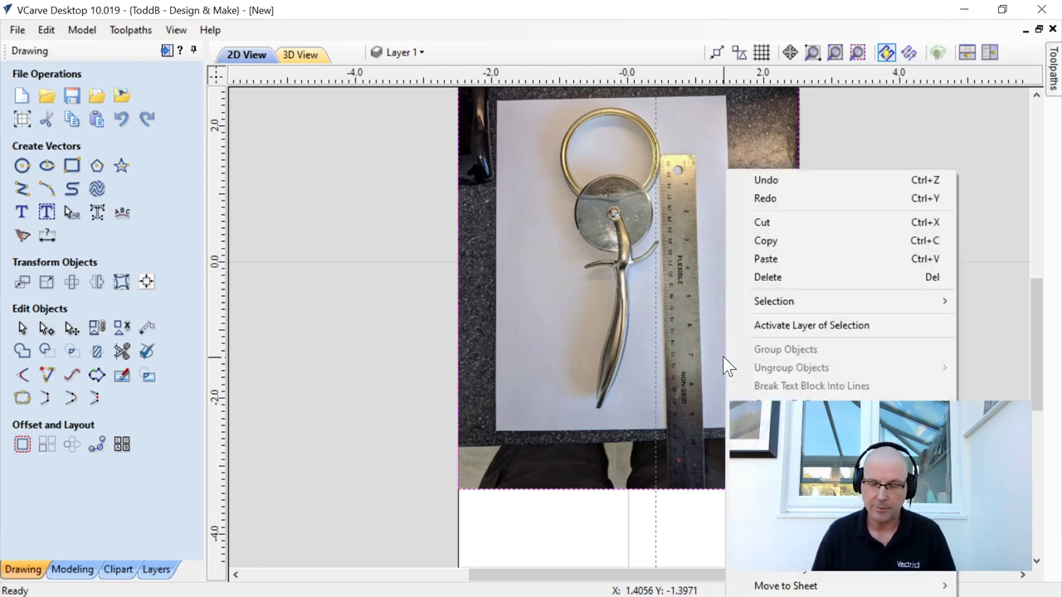
click(729, 518)
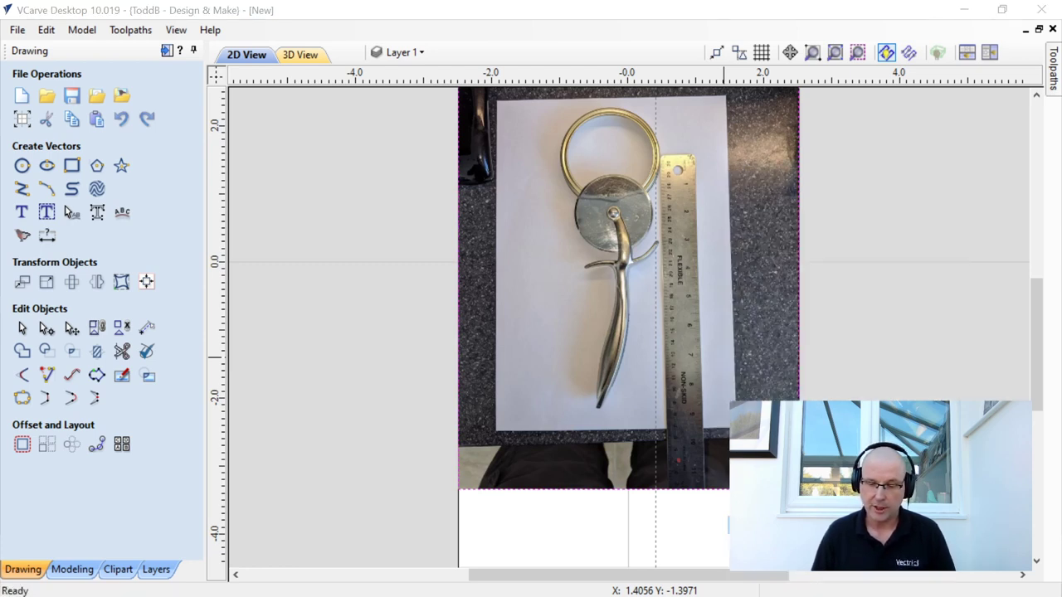
drag(516, 302, 422, 302)
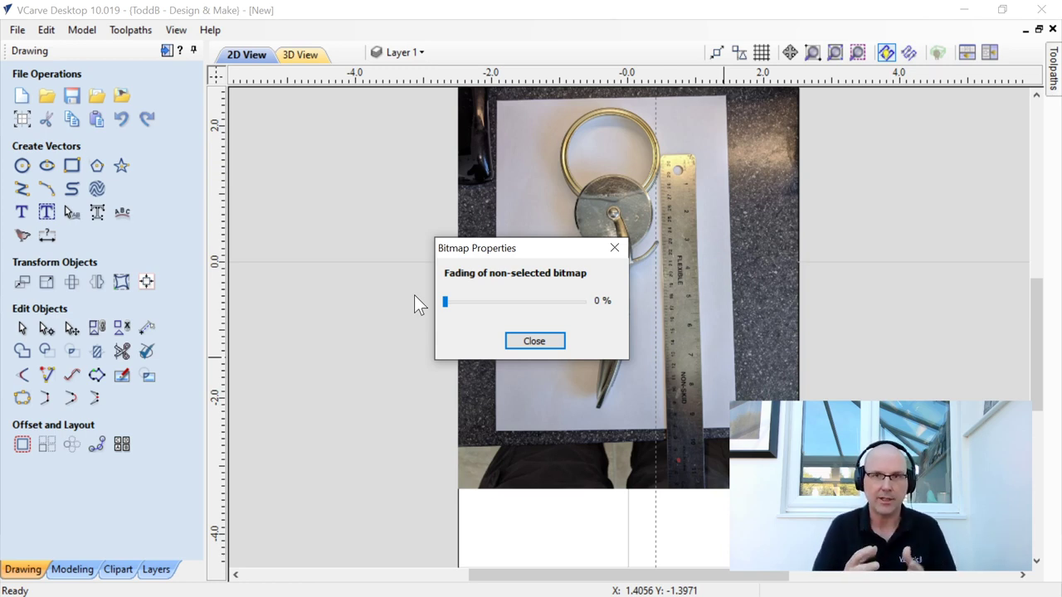
click(552, 340)
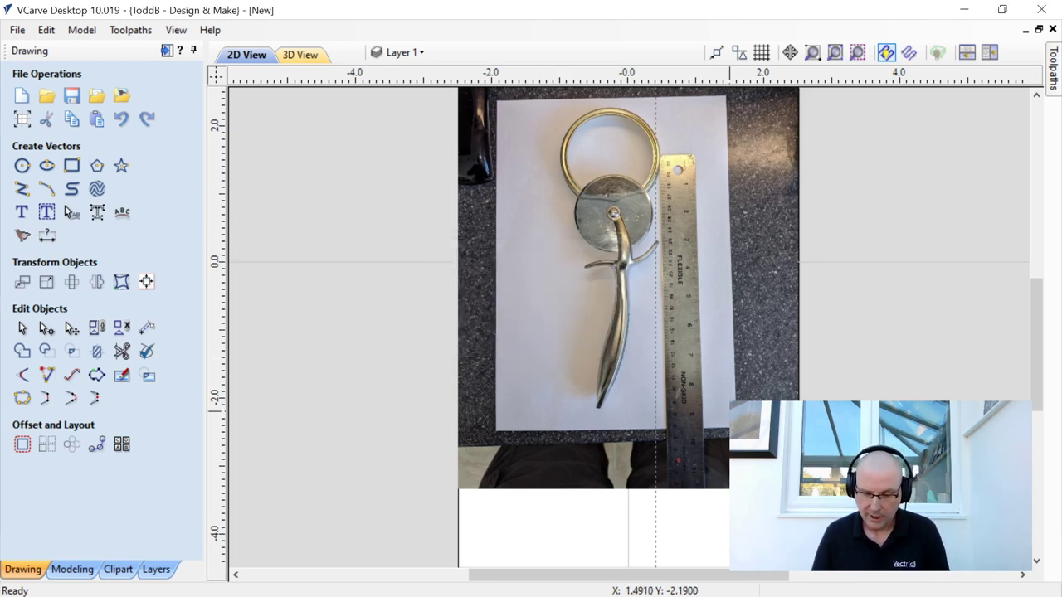
Step: Move the vertical guideline over to the ruler's inch-scale edge, at about X 0.95
drag(656, 407, 700, 396)
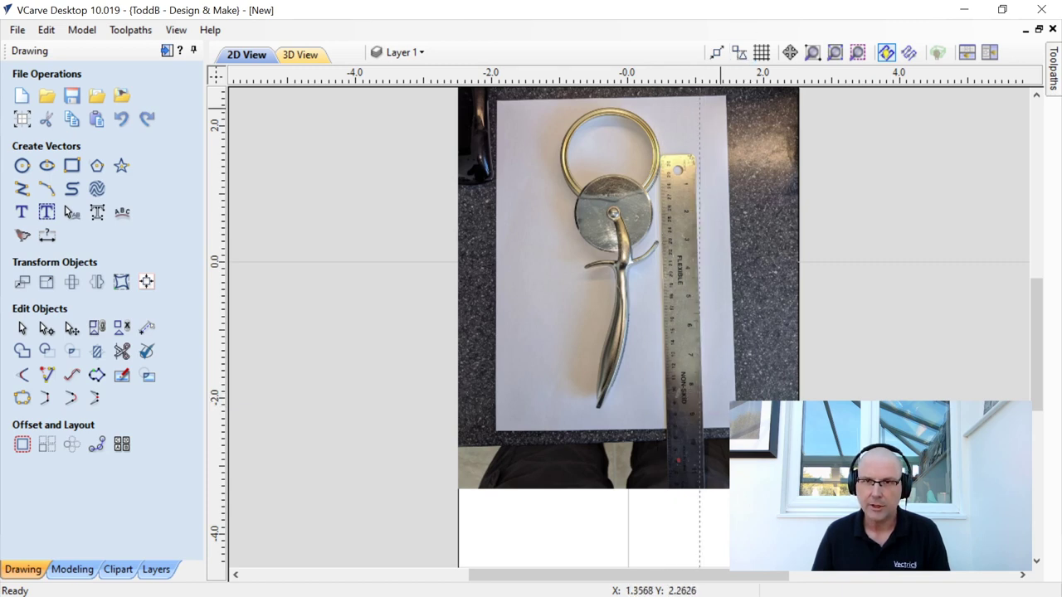
drag(701, 273, 693, 273)
Step: Rotate the photo slightly clockwise so the ruler stands vertical, shifting the guideline to about X 1.05 as the alignment reference
scroll(749, 436, up, 1)
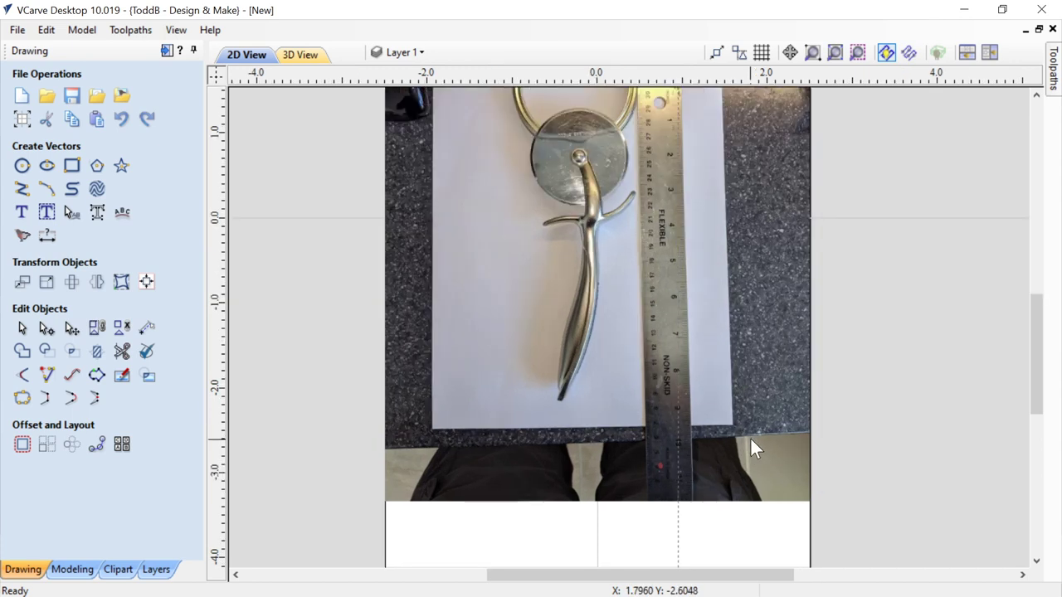
click(763, 455)
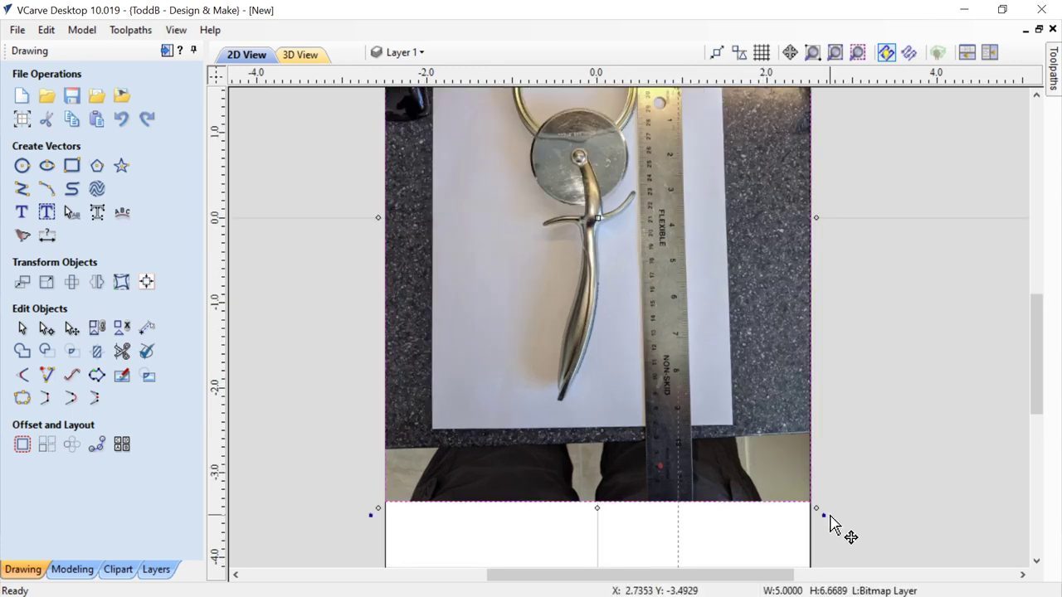
drag(822, 517, 815, 521)
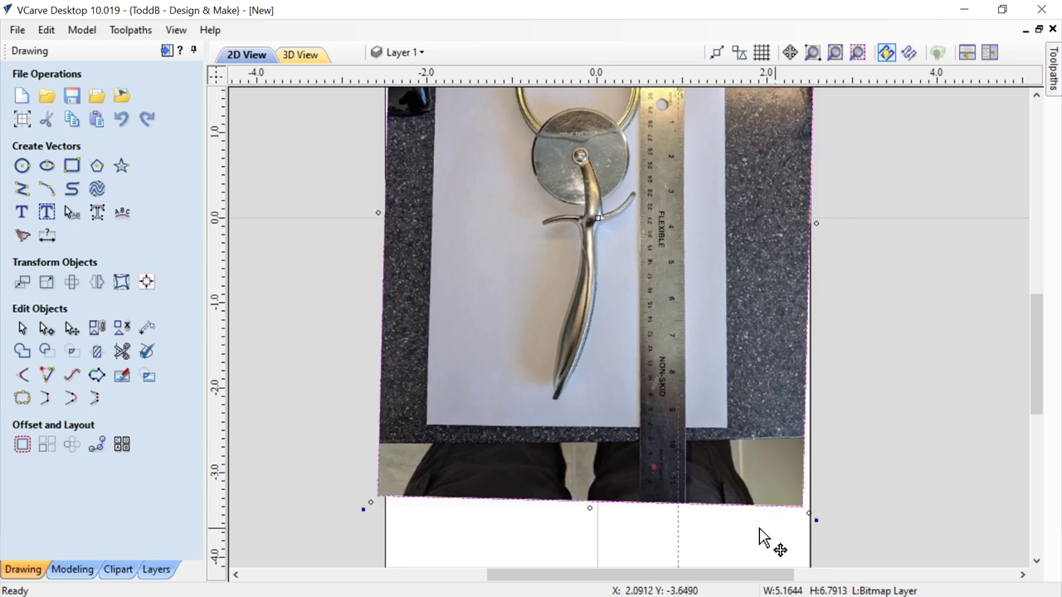
drag(677, 543, 685, 528)
click(788, 501)
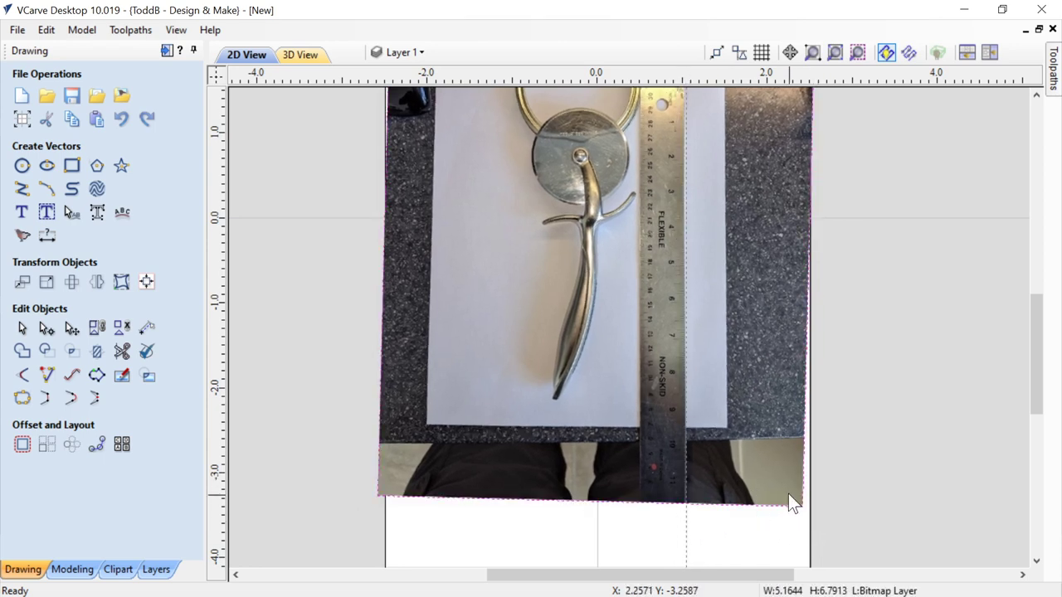
drag(815, 524, 812, 523)
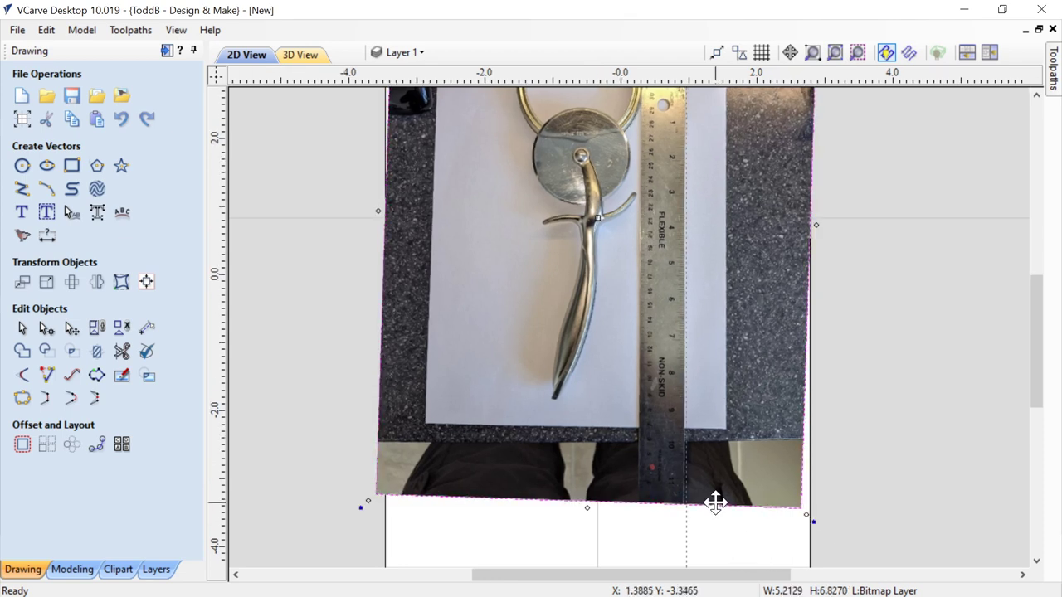
Step: Remove the vertical guideline from the drawing and leave the rotated photo deselected
scroll(713, 498, down, 2)
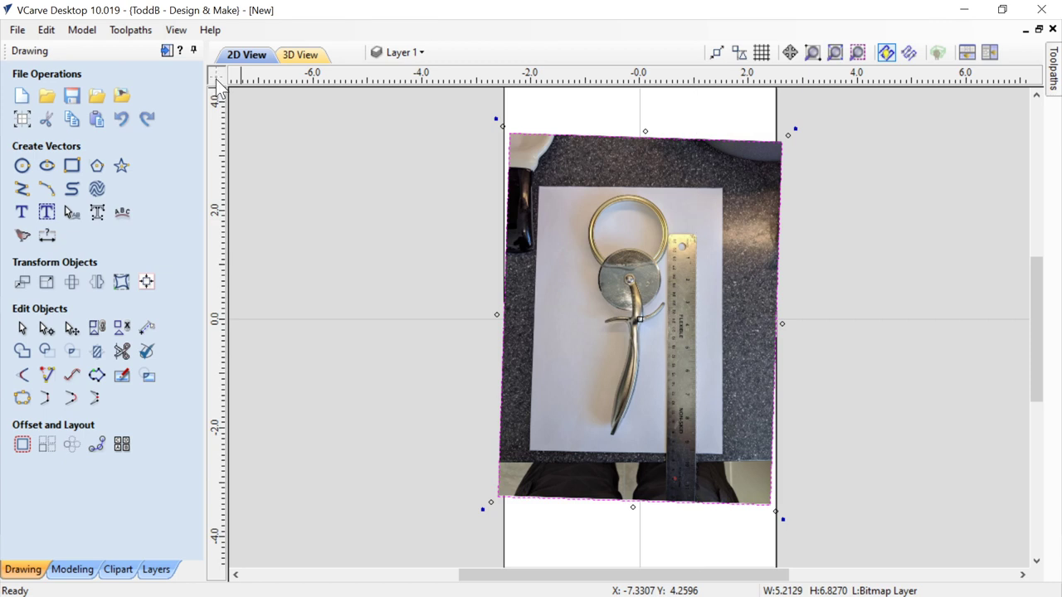
click(696, 120)
drag(697, 120, 189, 172)
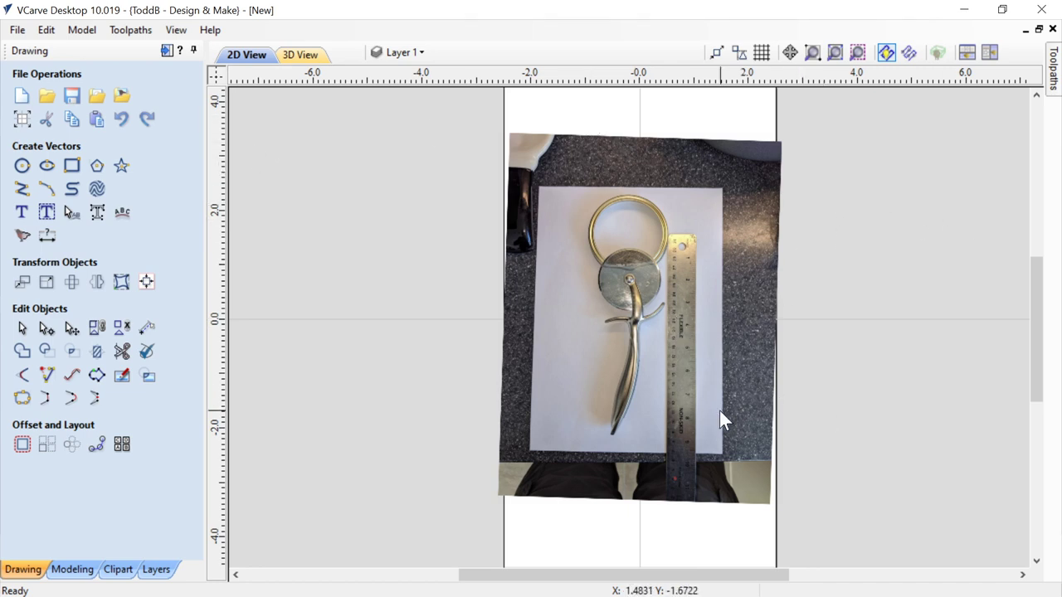
Step: Draw a square-cornered rectangle about 0.6 inches wide and 3.8 inches high along the ruler's inch scale, from its upper end to the 9-inch mark
scroll(719, 410, up, 1)
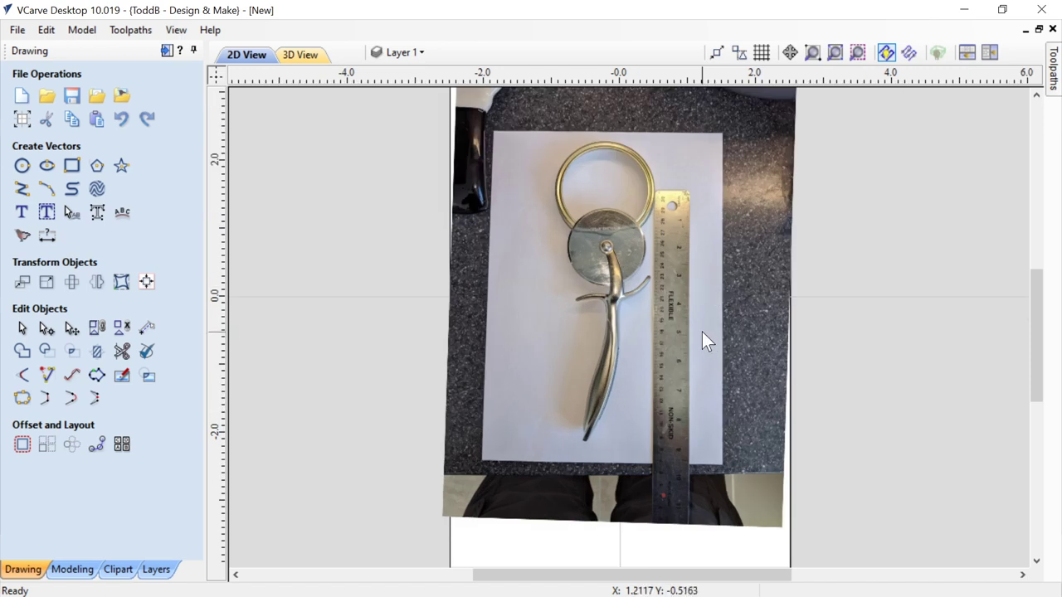
scroll(702, 332, up, 2)
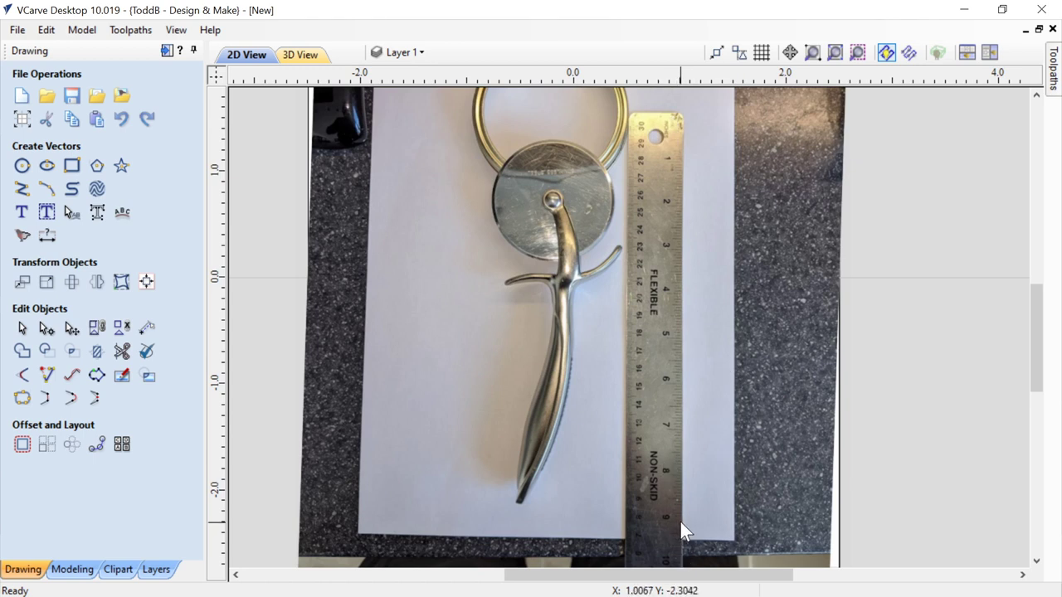
click(75, 170)
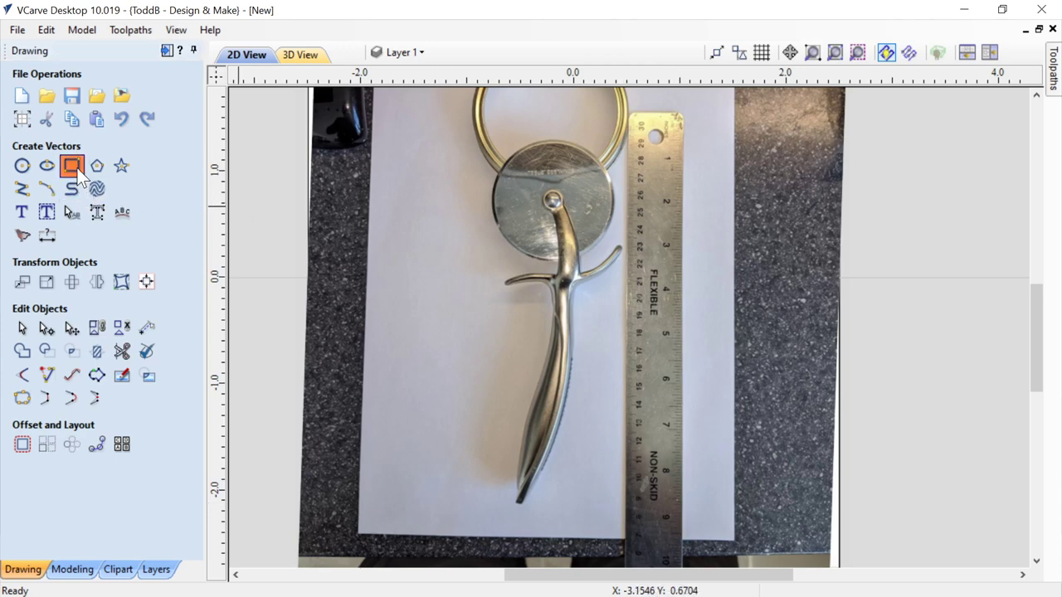
drag(666, 117, 730, 522)
click(75, 432)
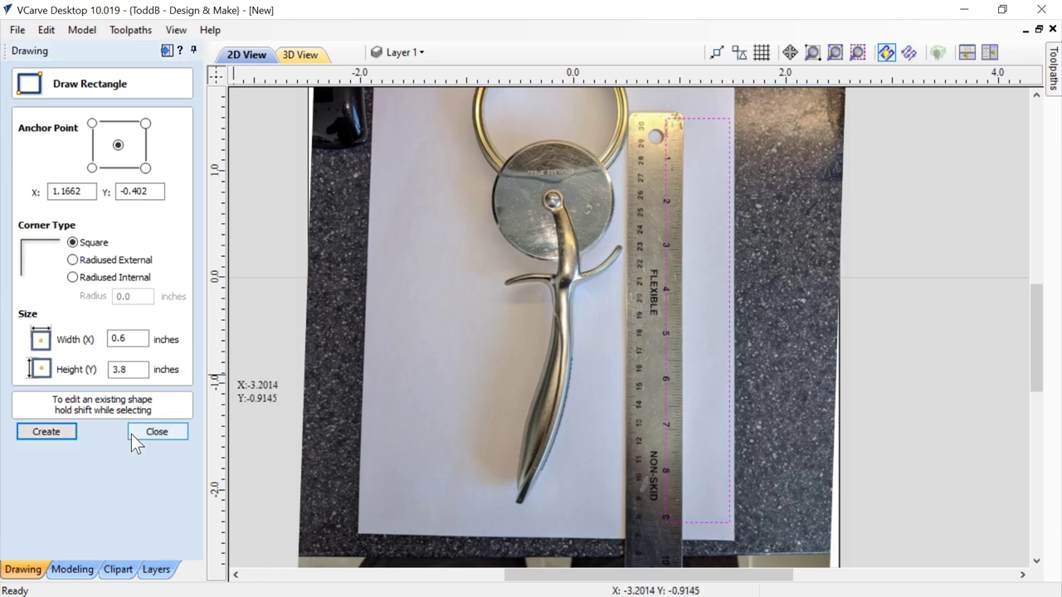
click(157, 431)
Step: Fine-tune the rectangle's top edge near the ruler's upper end, giving the rectangle a height of about 3.796 inches
scroll(667, 109, up, 5)
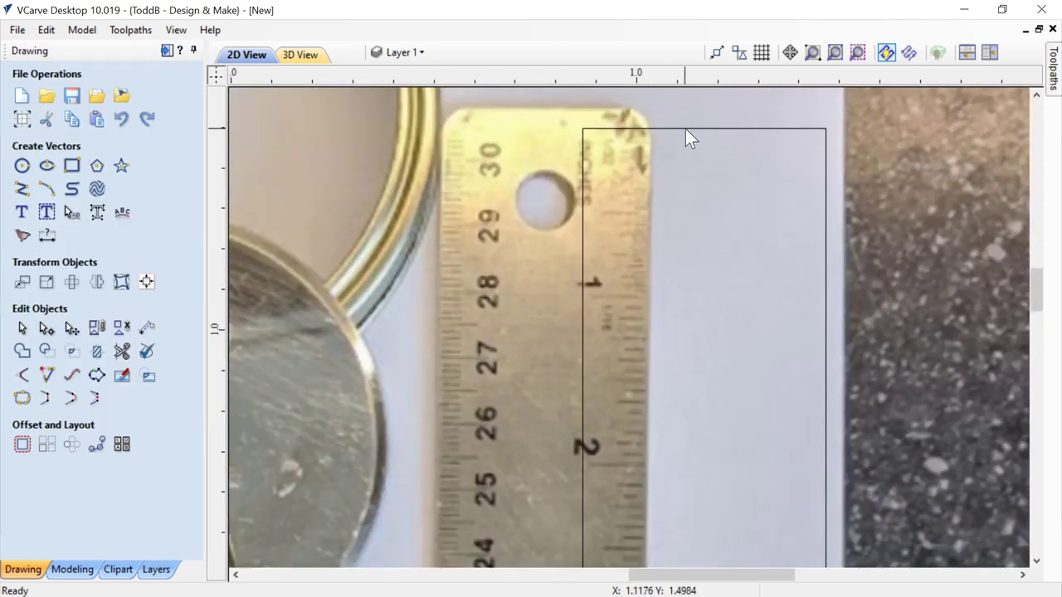
click(688, 128)
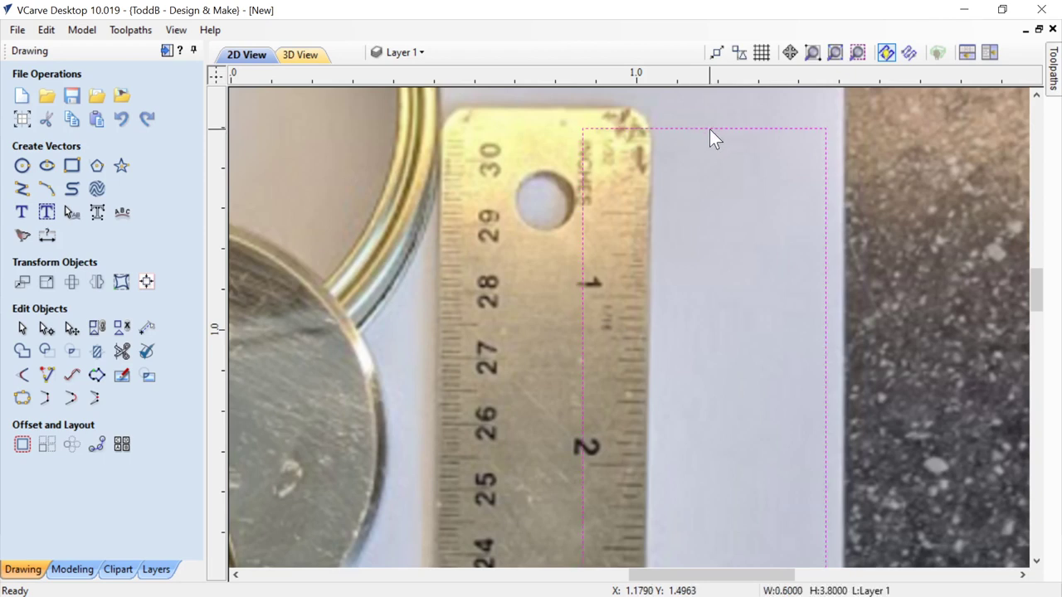
click(718, 132)
click(705, 135)
mouse_move(705, 135)
mouse_down()
mouse_move(704, 166)
mouse_move(704, 128)
mouse_up()
scroll(695, 217, down, 1)
scroll(695, 217, down, 1)
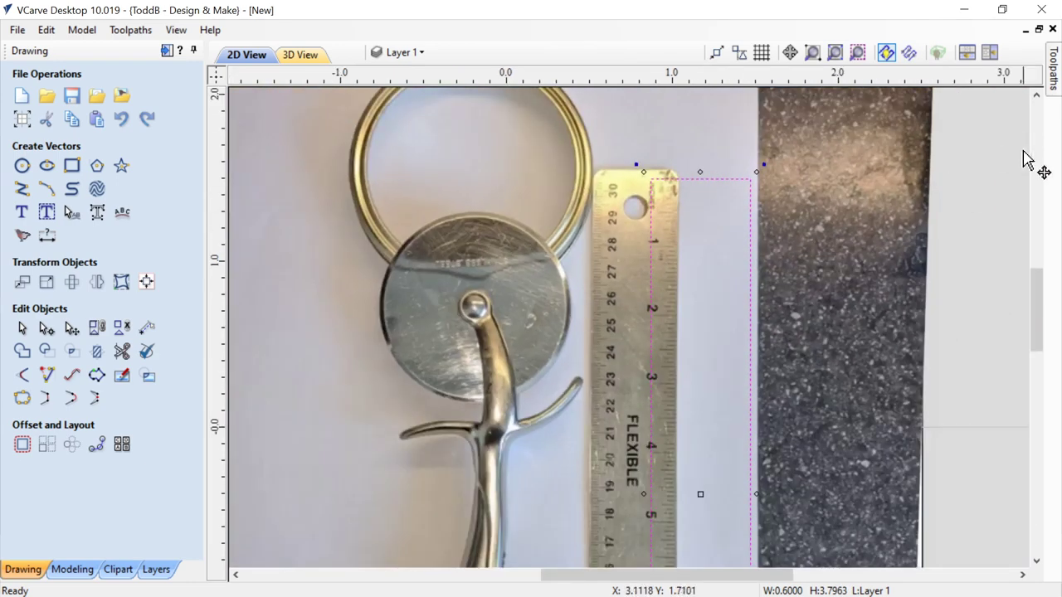
Step: Adjust the rectangle's bottom edge at the ruler's 9-inch mark, giving the rectangle a height of about 3.807 inches
drag(1033, 296, 1038, 386)
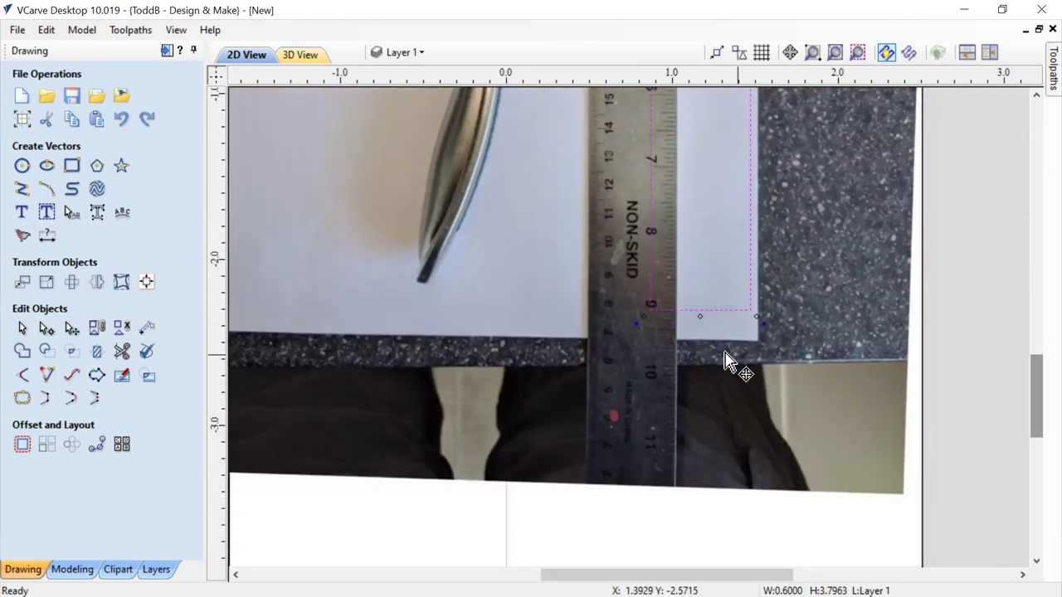
scroll(714, 348, up, 2)
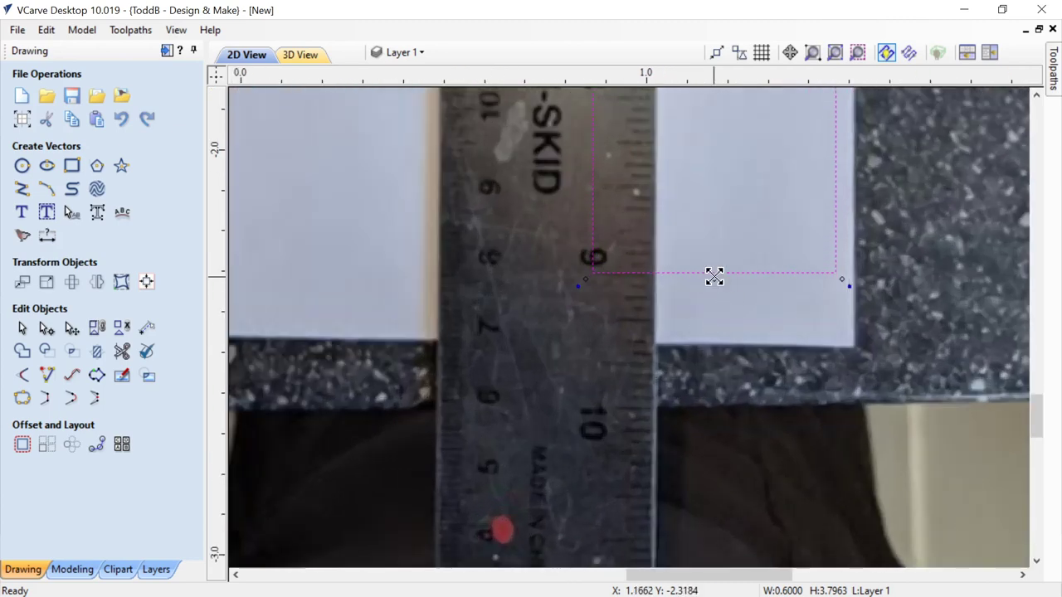
drag(713, 277, 680, 246)
Step: Stretch the rectangle's sides to span the cutter blade and handle, ending just inside the ruler, about 1.57 inches wide
scroll(663, 241, down, 4)
scroll(723, 171, down, 2)
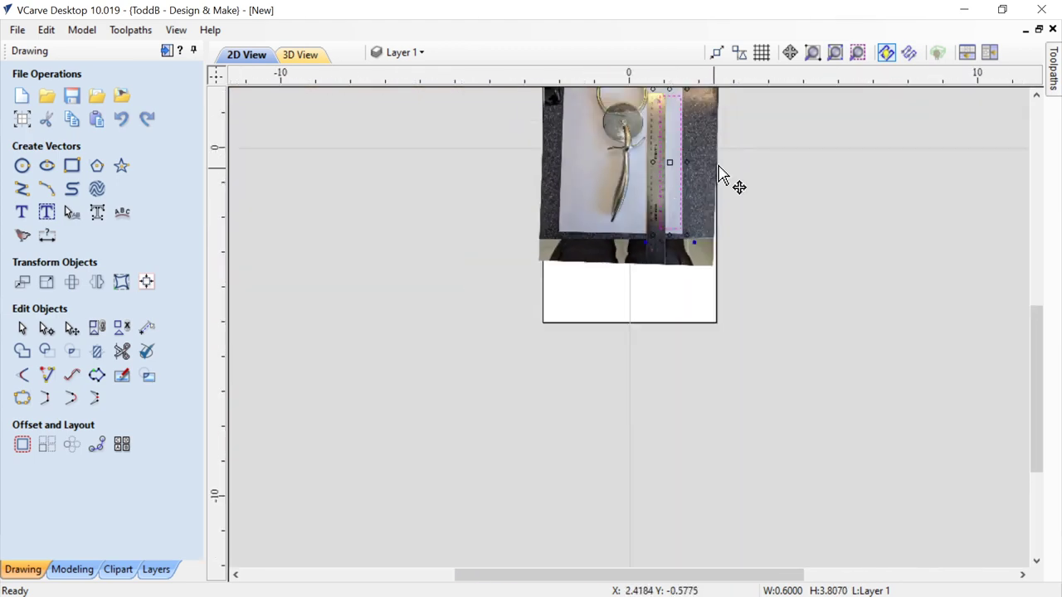
drag(1045, 336, 1024, 279)
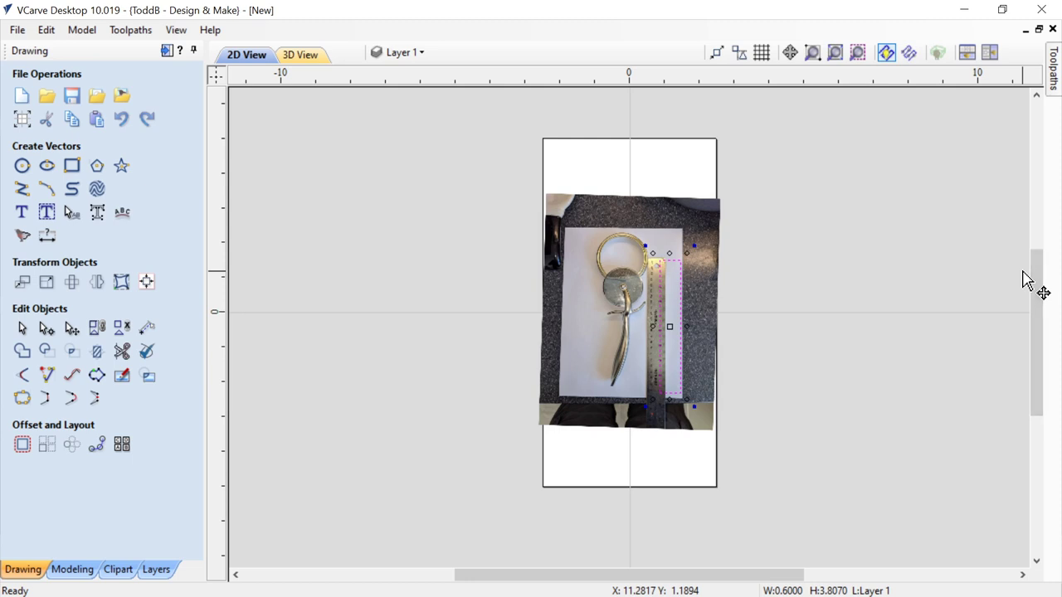
scroll(669, 353, up, 2)
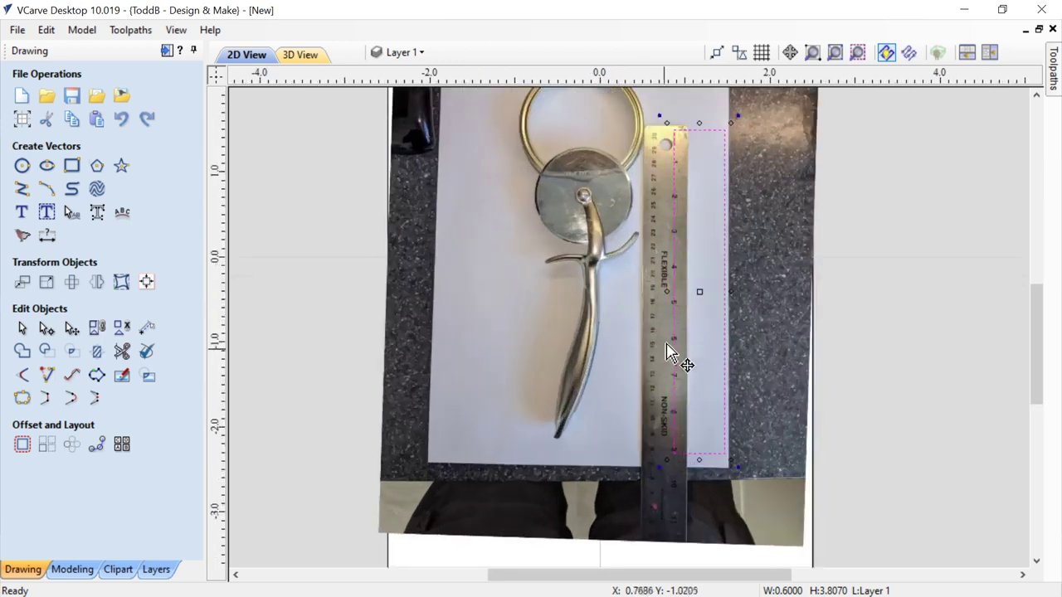
drag(668, 291, 520, 308)
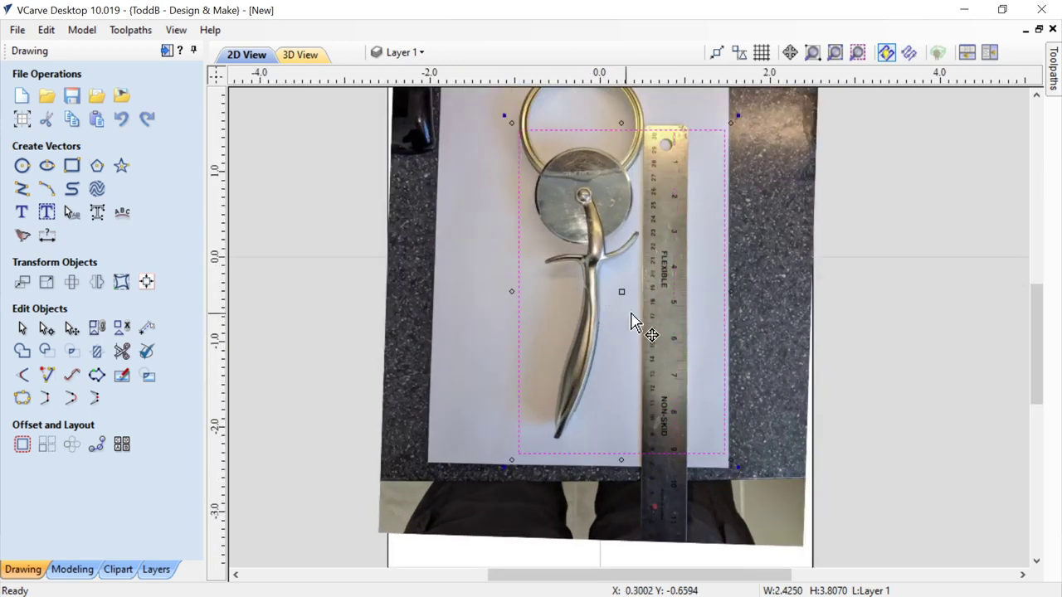
drag(649, 295, 652, 294)
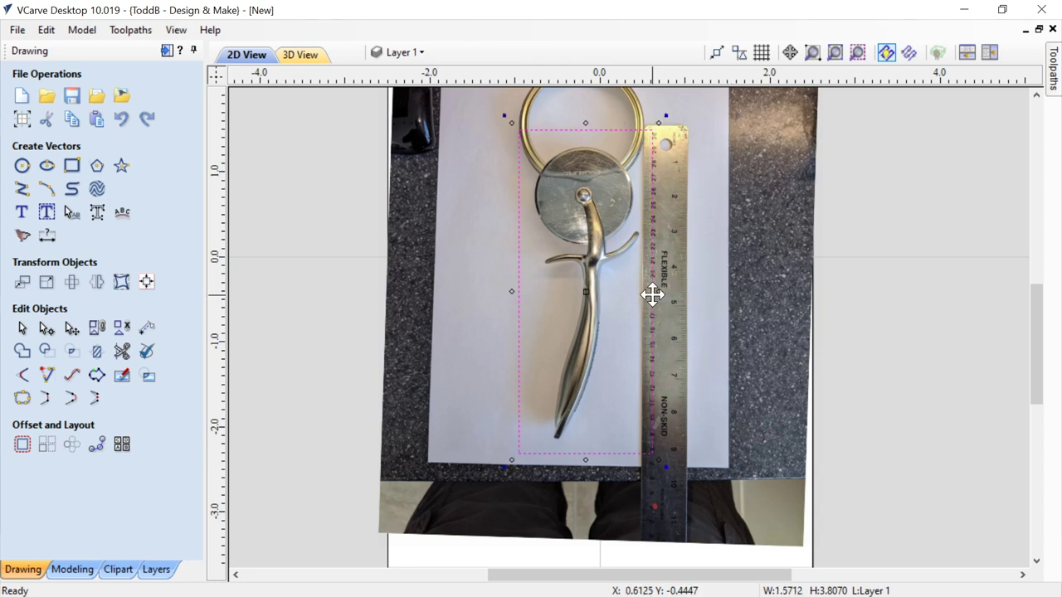
scroll(652, 294, down, 2)
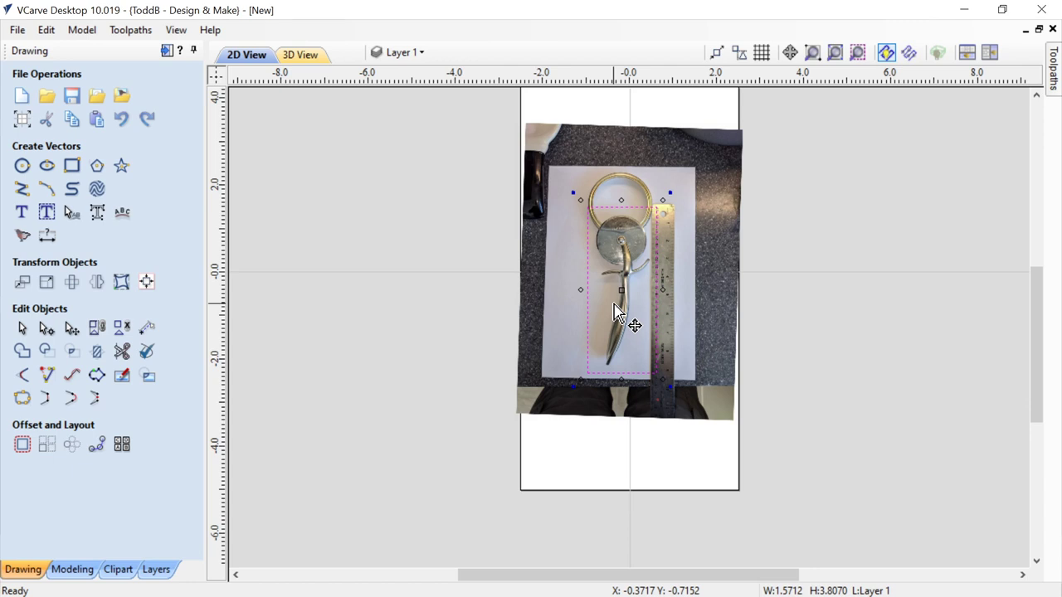
Step: Try baking the rotated bounds of the cutter photo and undo it
click(557, 173)
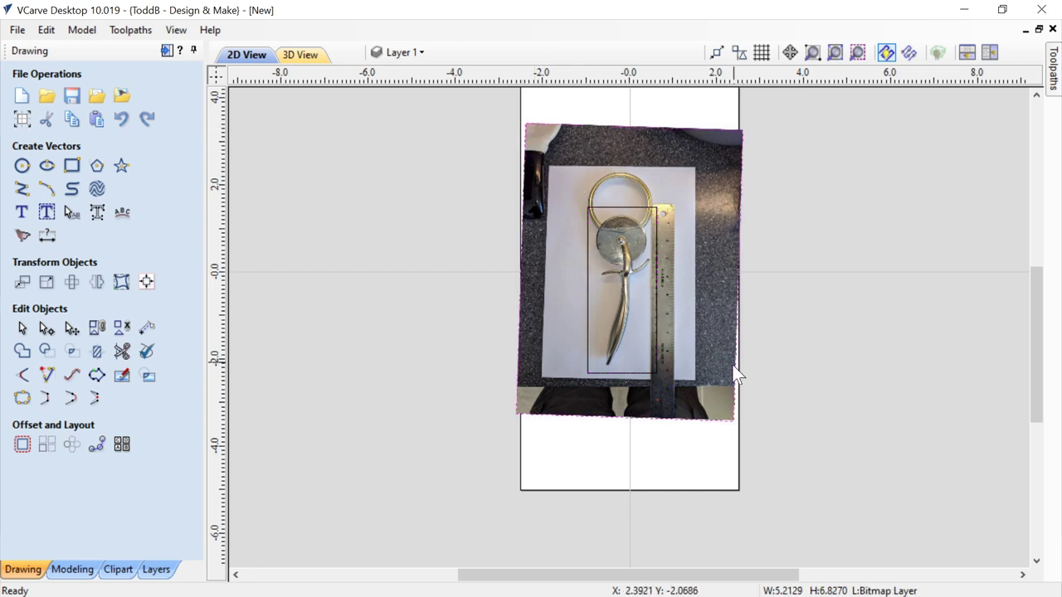
right_click(554, 304)
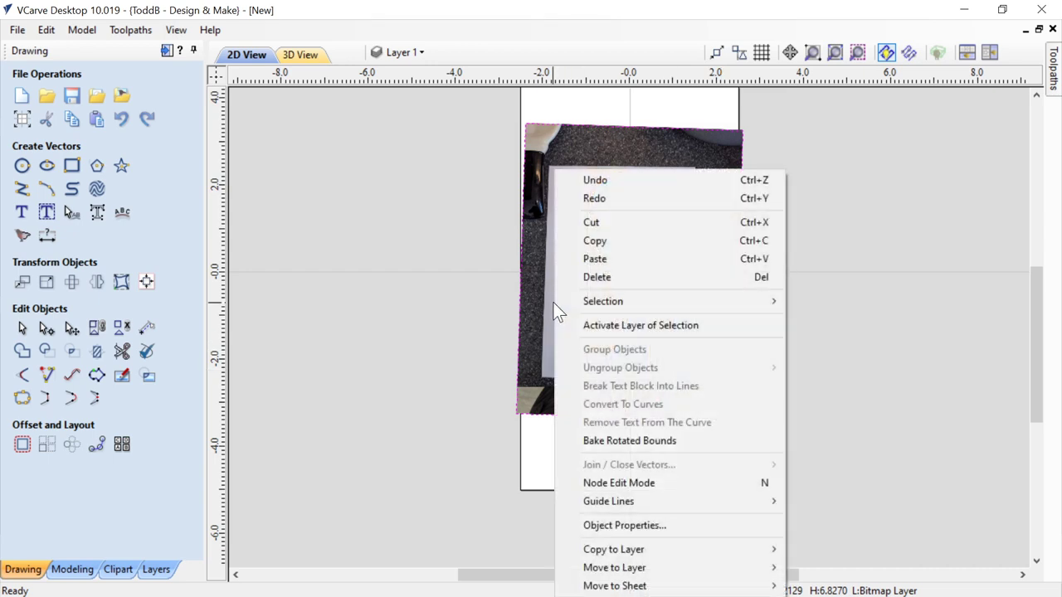
click(605, 440)
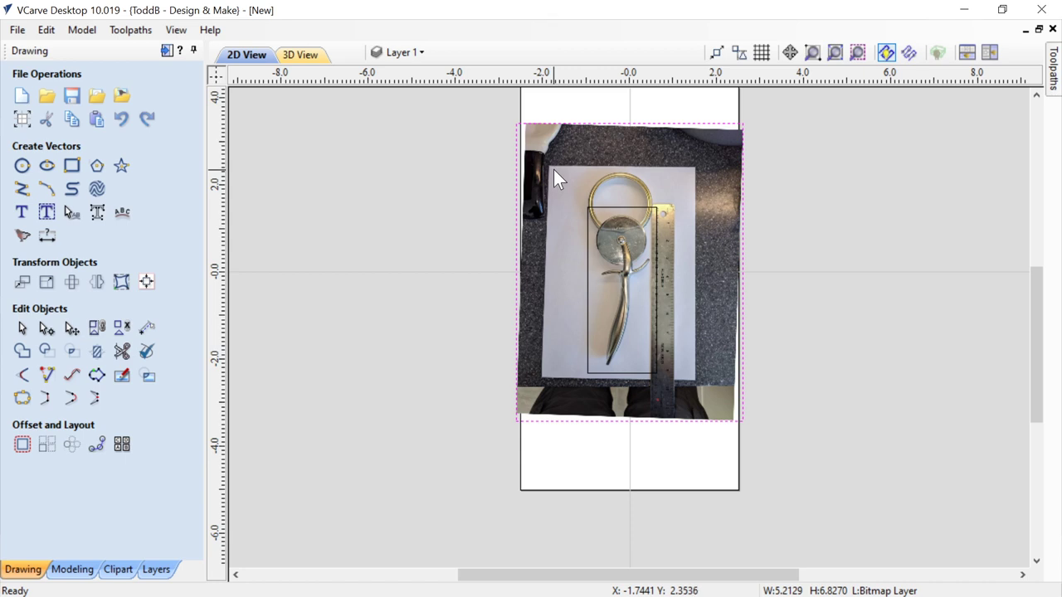
key(ctrl+z)
Step: Try cropping the photo to the rectangle without baking its rotation, inspect the cropped corner and border, and undo the crop
click(588, 237)
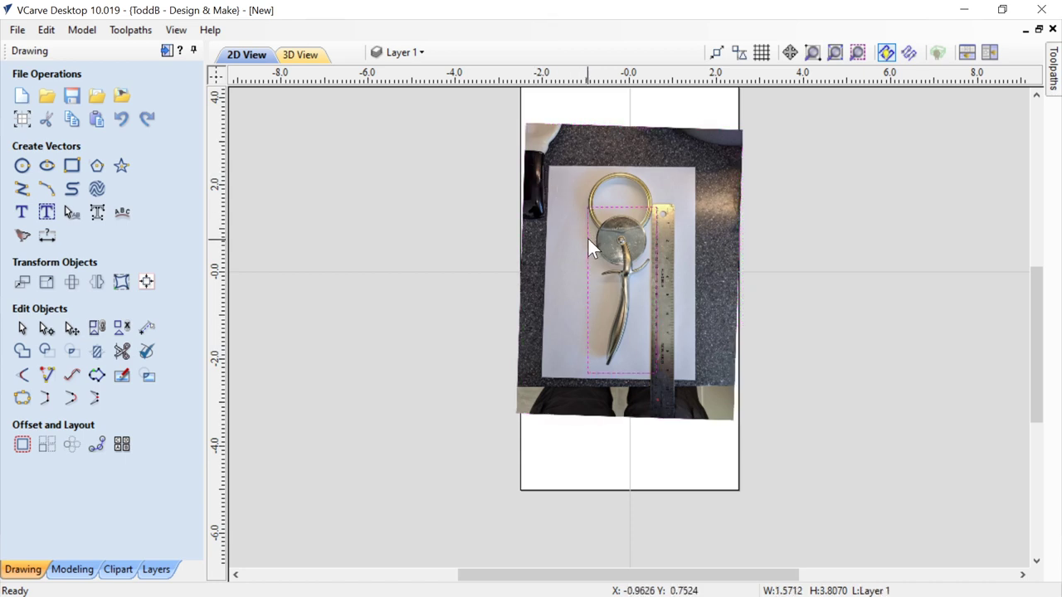
shift+click(550, 231)
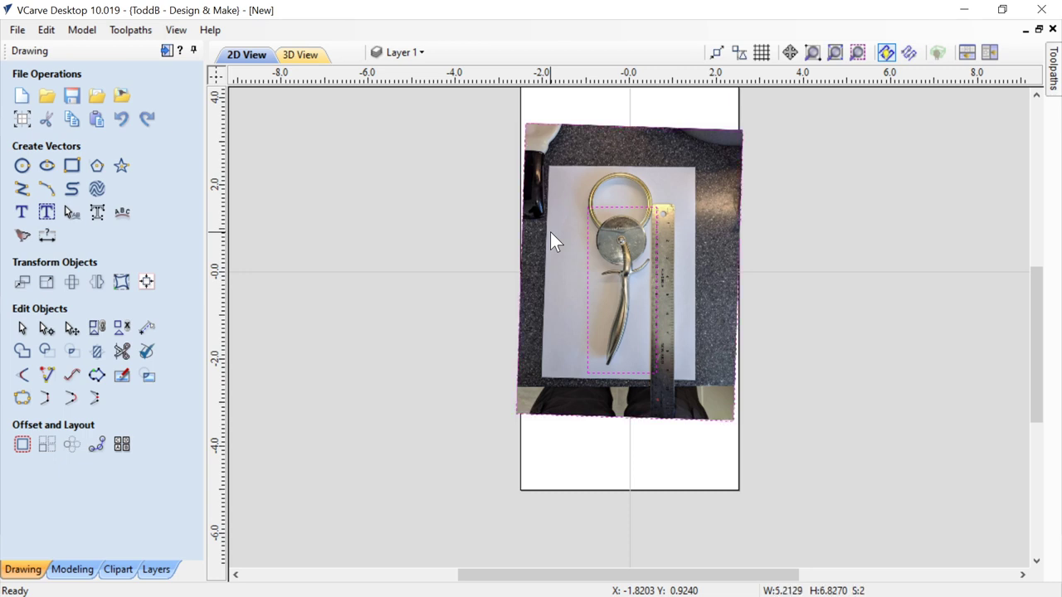
click(150, 382)
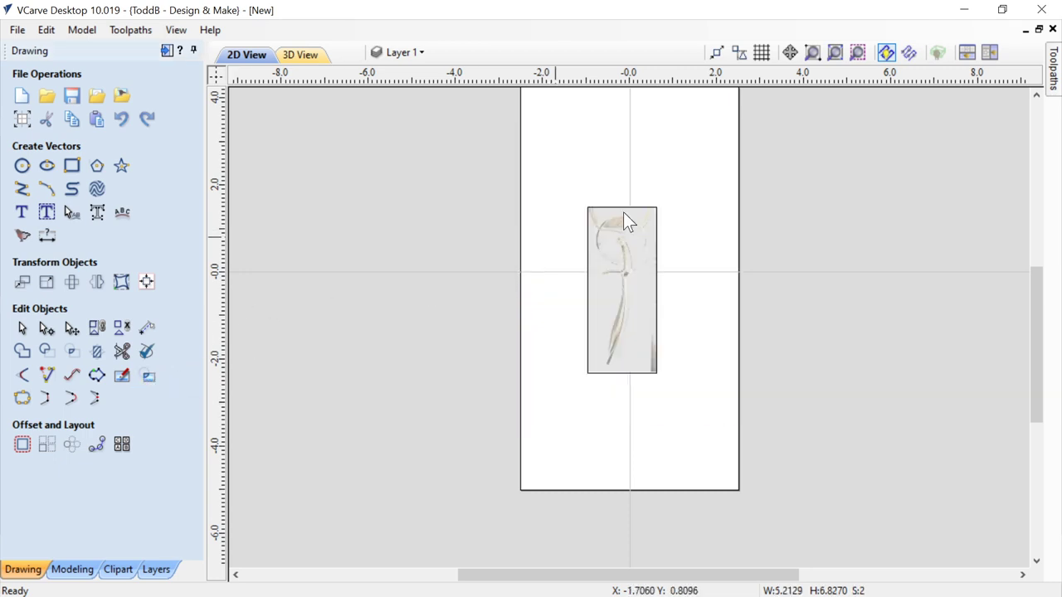
scroll(623, 207, up, 1)
scroll(623, 206, up, 1)
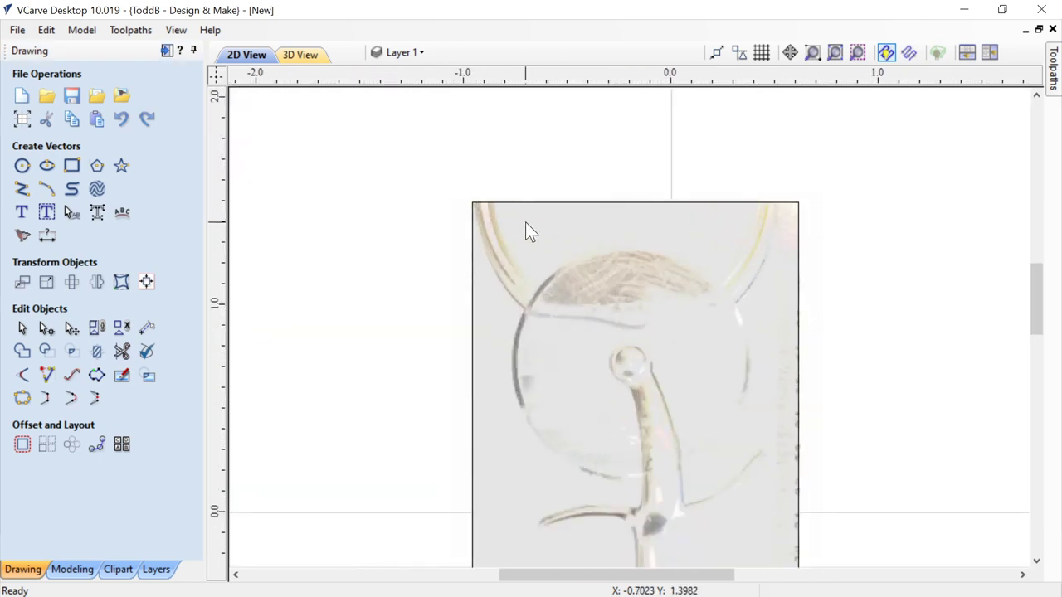
scroll(525, 222, up, 1)
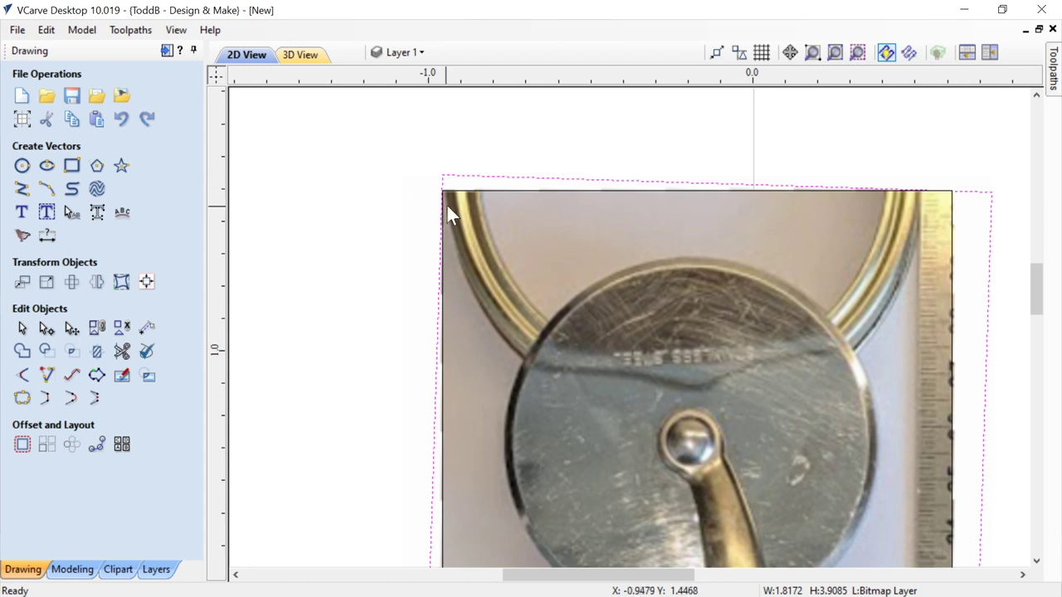
scroll(553, 195, up, 2)
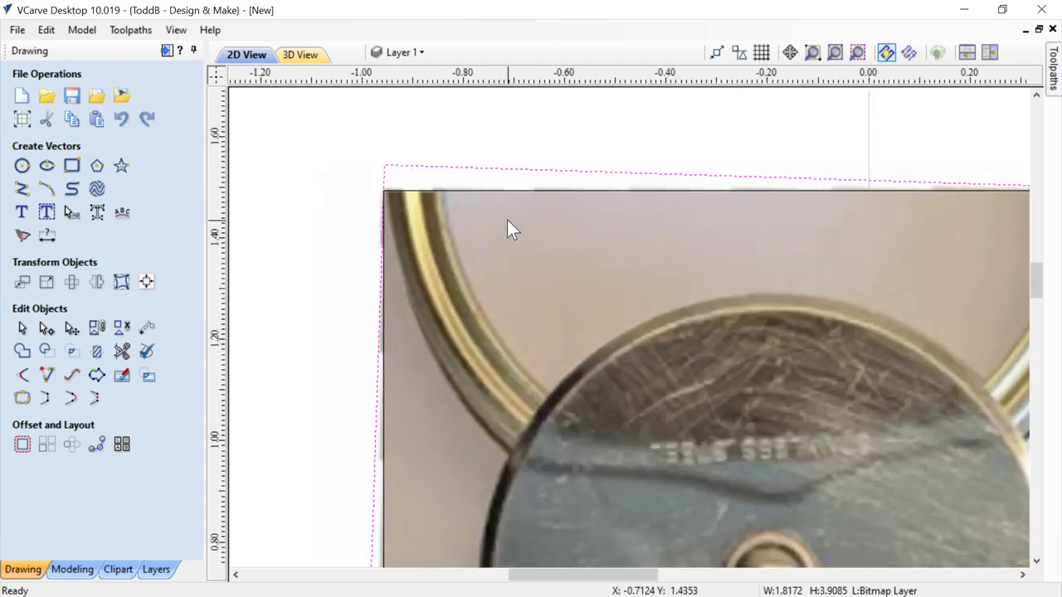
scroll(508, 232, down, 5)
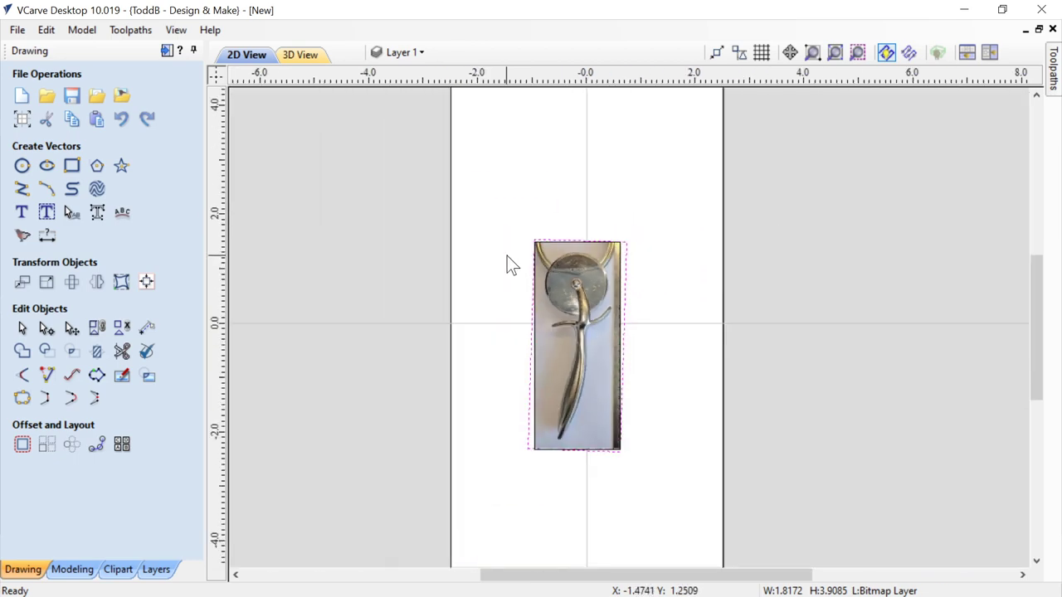
key(ctrl+z)
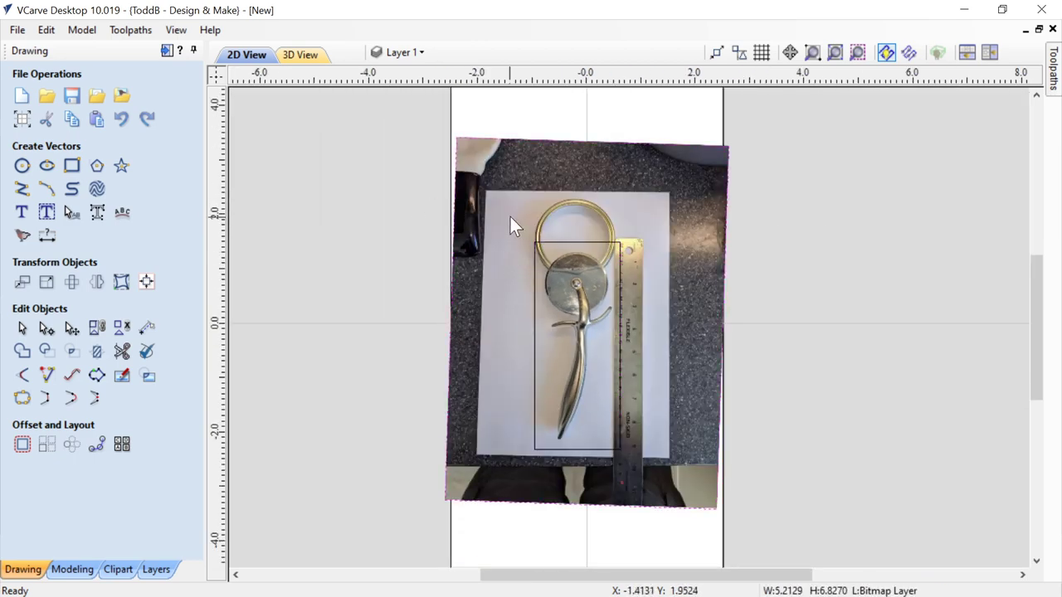
Step: Bake the rotated bounds of the cutter photo and crop it to the rectangle
right_click(510, 218)
click(572, 443)
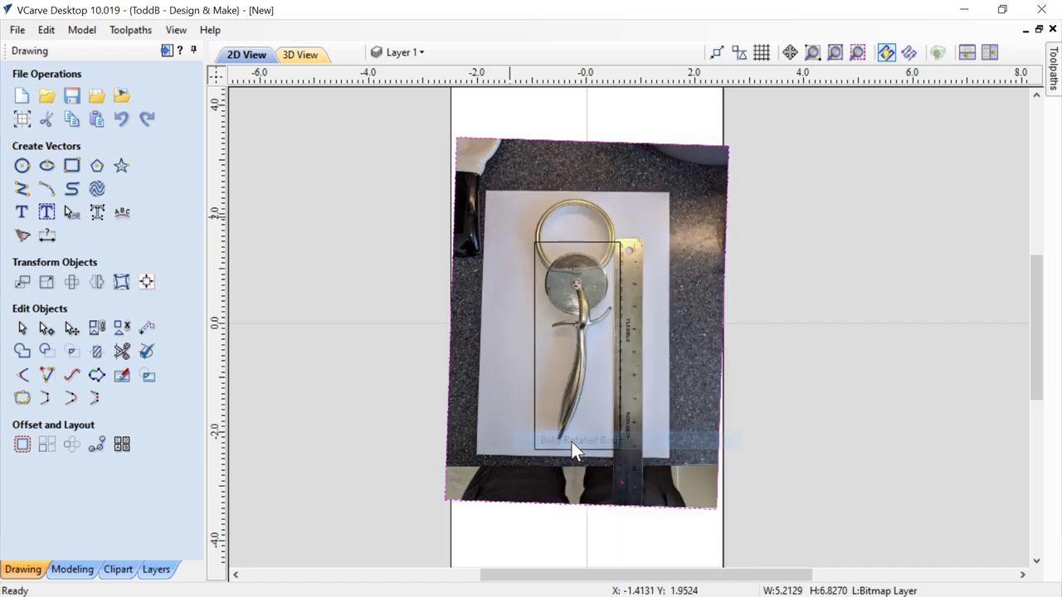
shift+click(534, 315)
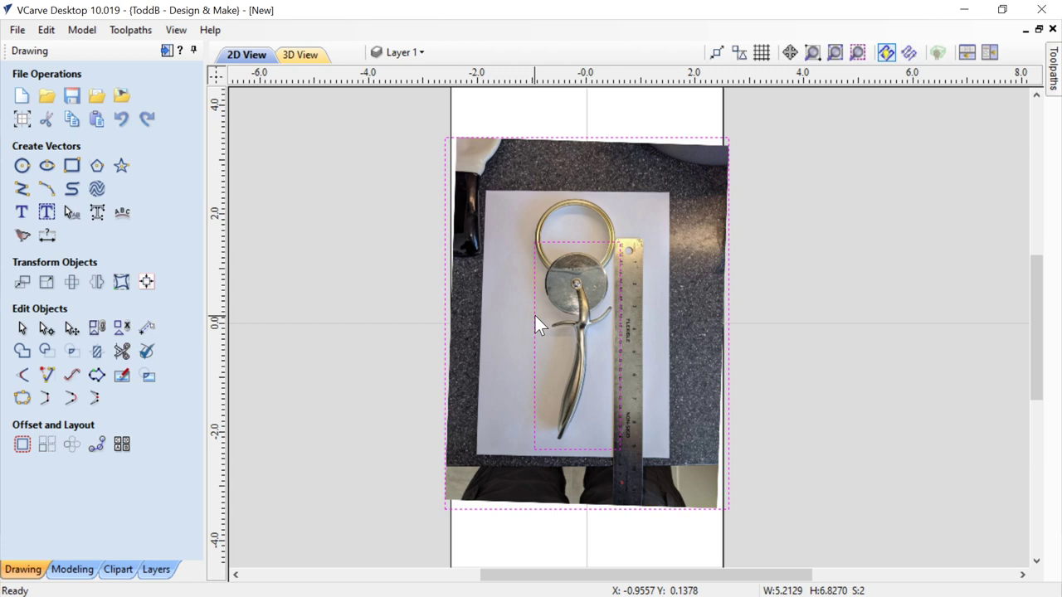
click(148, 375)
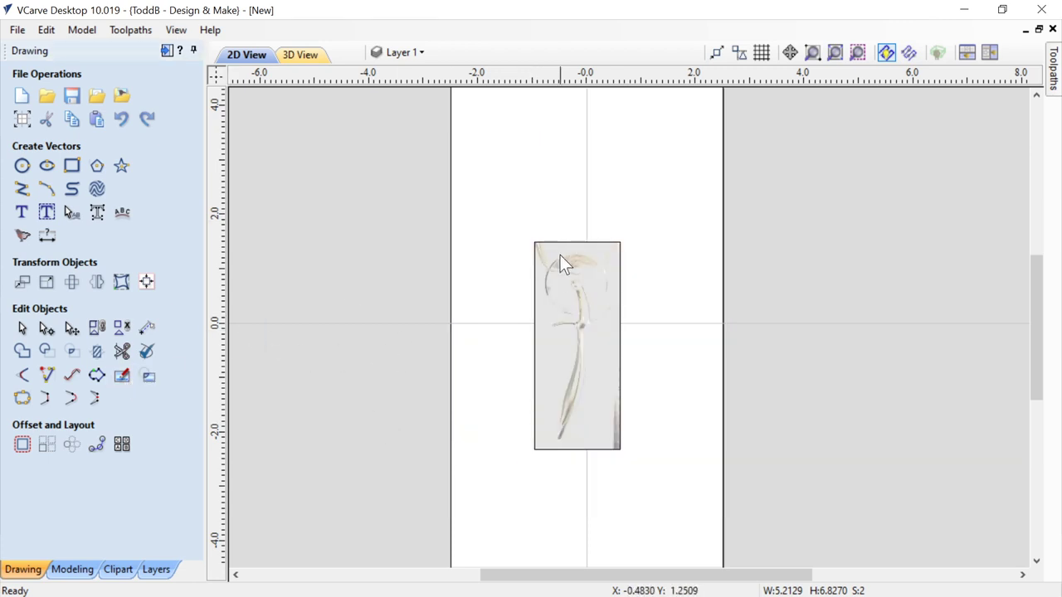
Step: Examine the cropped photo up close and as a whole, checking how its border follows the rectangle
scroll(560, 251, up, 3)
scroll(559, 242, up, 2)
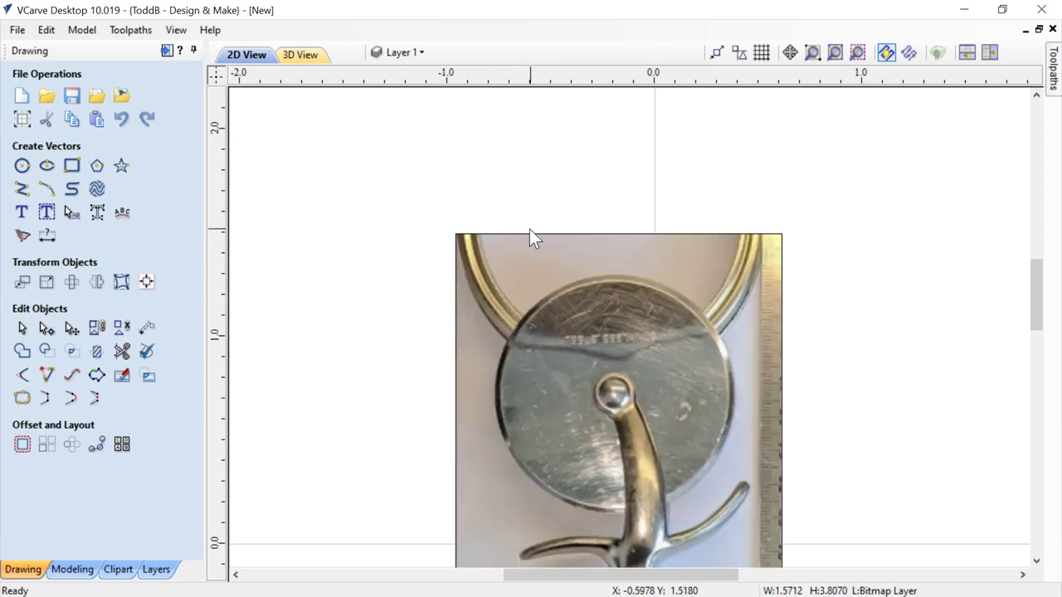
scroll(531, 237, up, 2)
scroll(748, 278, down, 3)
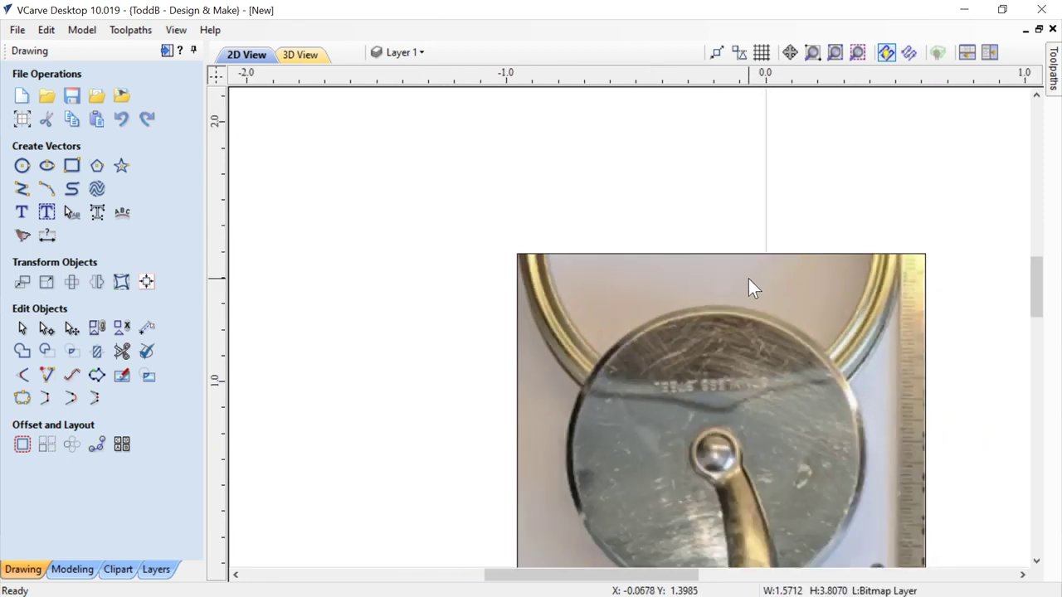
scroll(743, 282, down, 1)
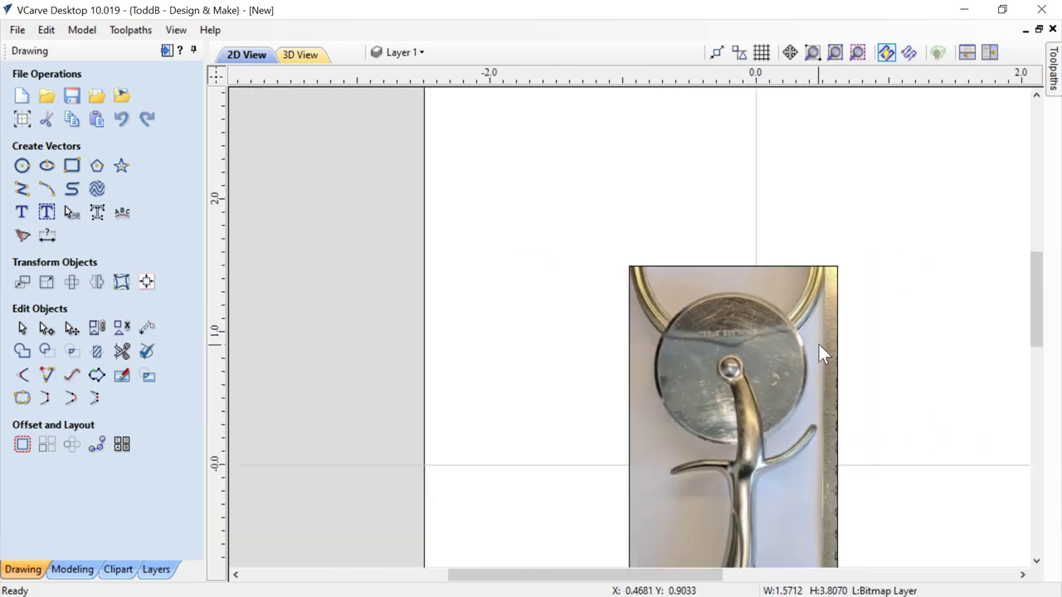
scroll(819, 344, down, 1)
drag(1037, 336, 1029, 369)
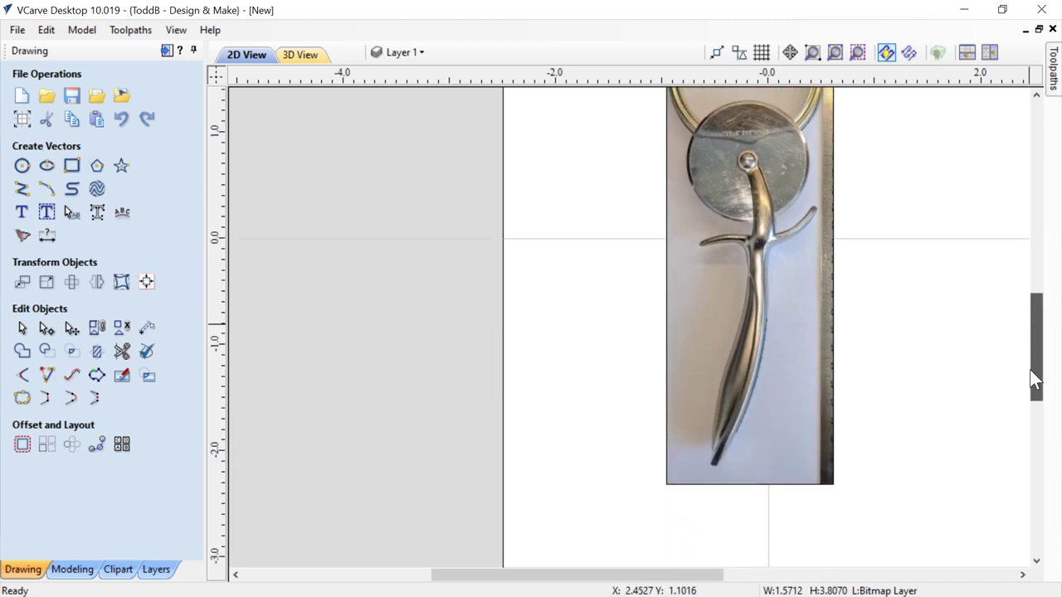
scroll(943, 362, down, 1)
scroll(970, 415, down, 1)
click(1022, 574)
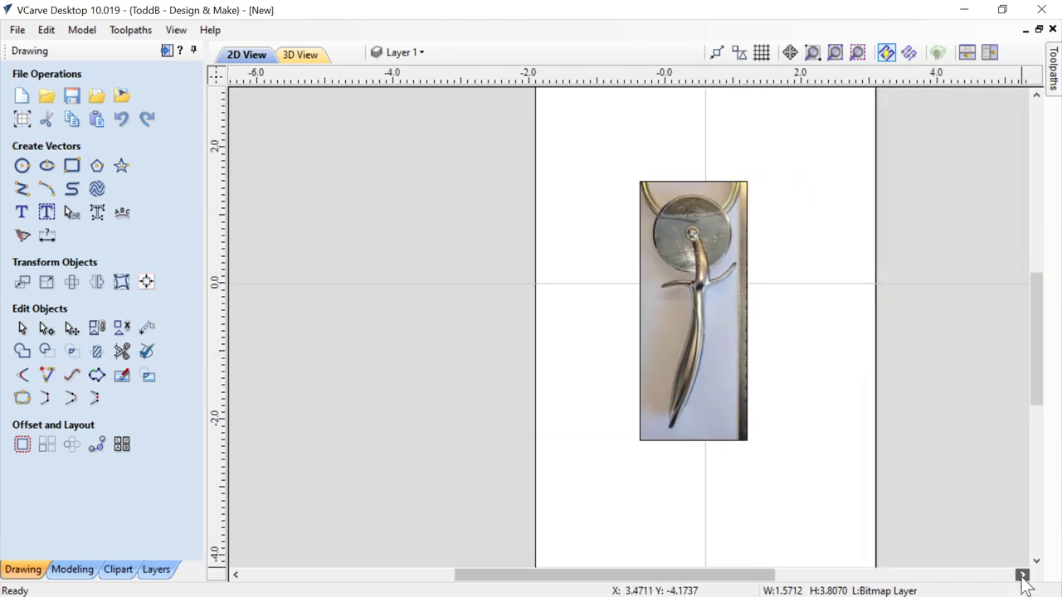
click(1022, 573)
scroll(879, 464, down, 1)
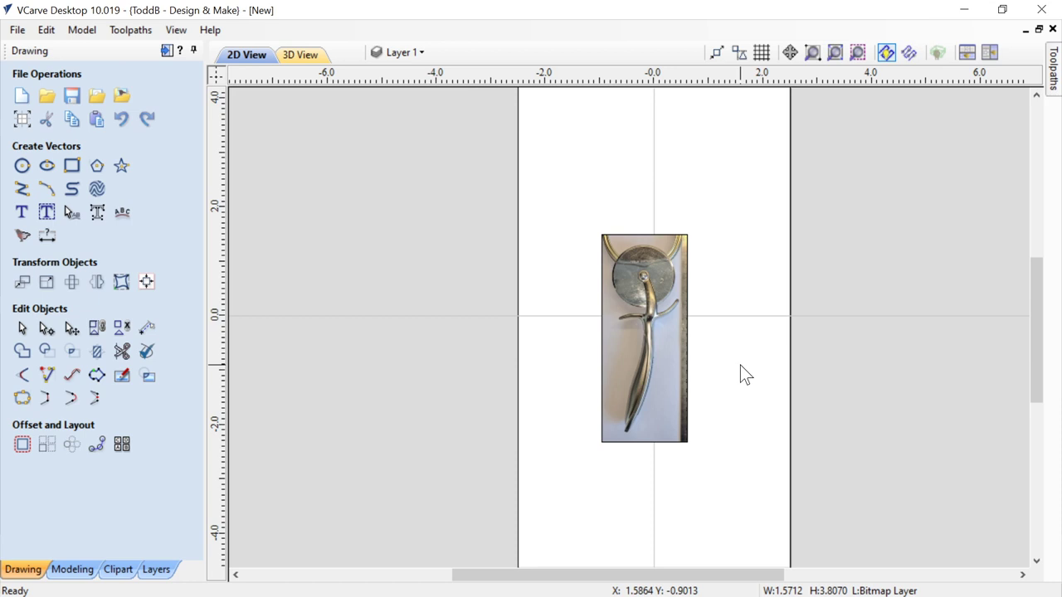
Step: Scale the cropped cutter photo proportionally to a height of 9 inches and centre it on the material
drag(576, 201, 726, 480)
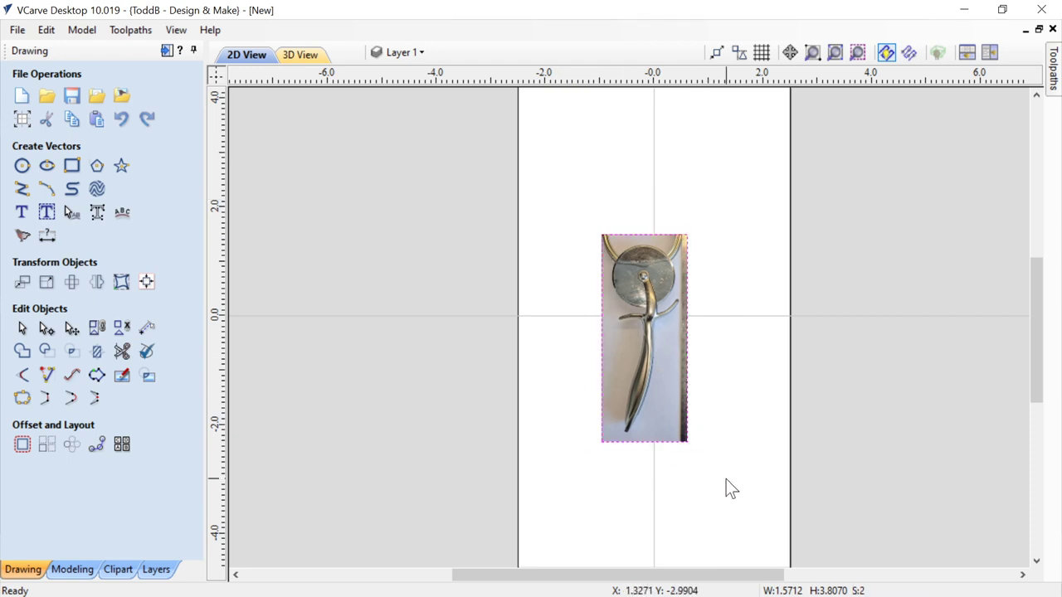
key(t)
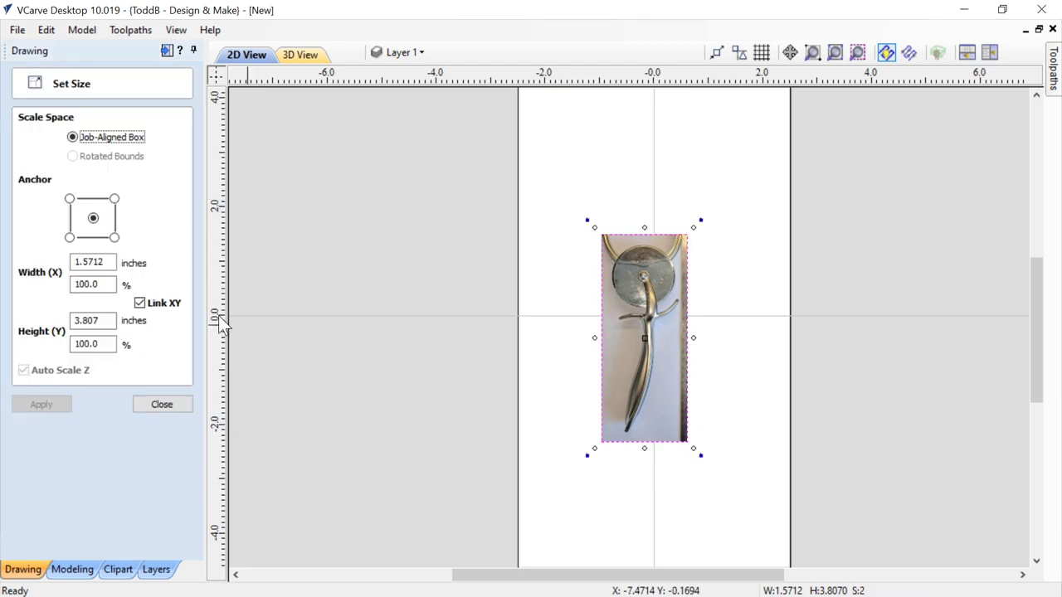
click(137, 302)
click(107, 321)
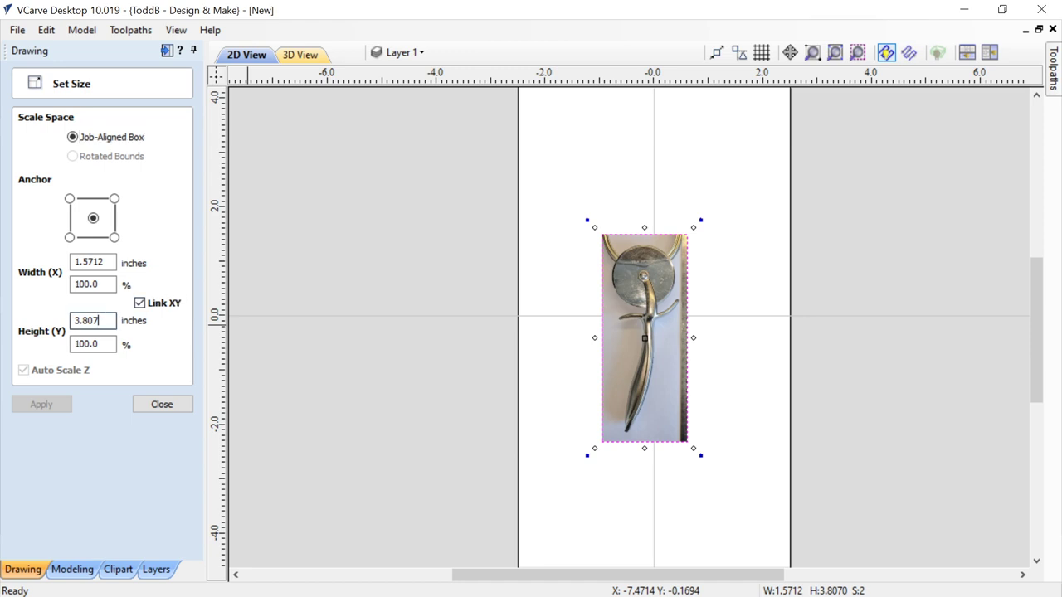
double_click(93, 320)
text(9)
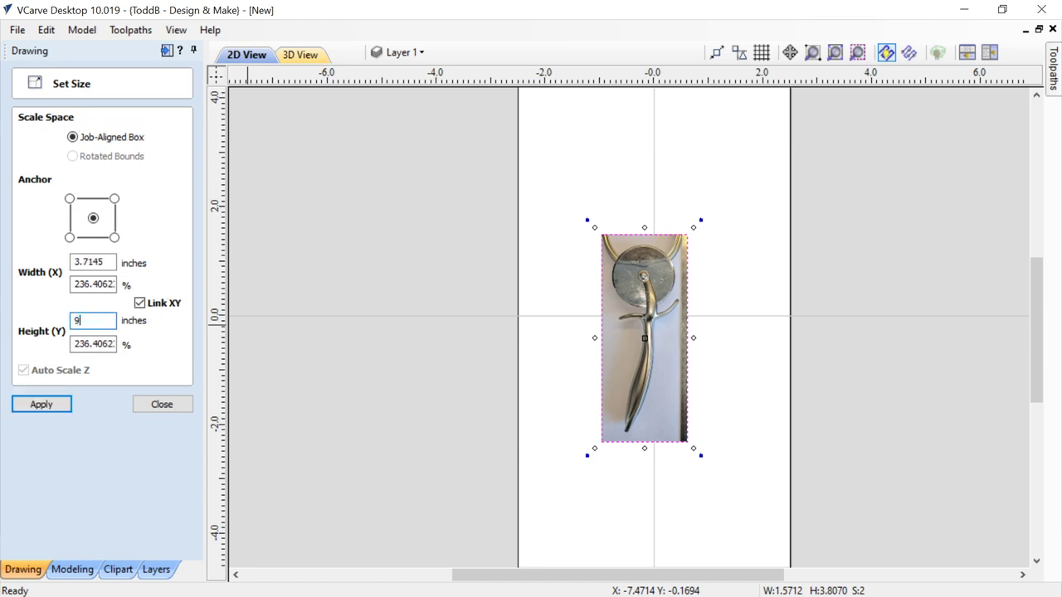
click(60, 404)
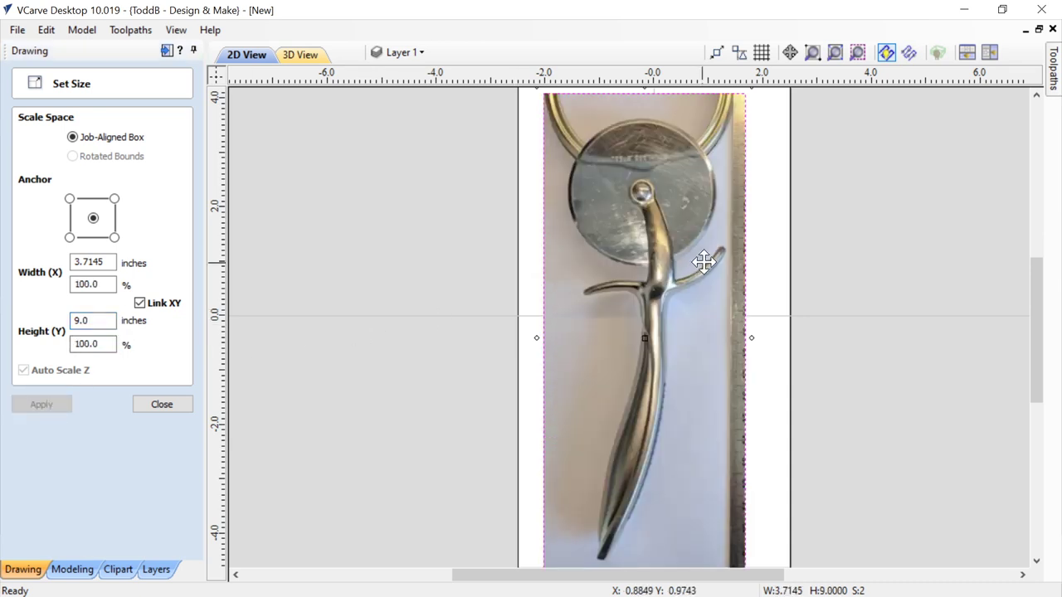
key(F3)
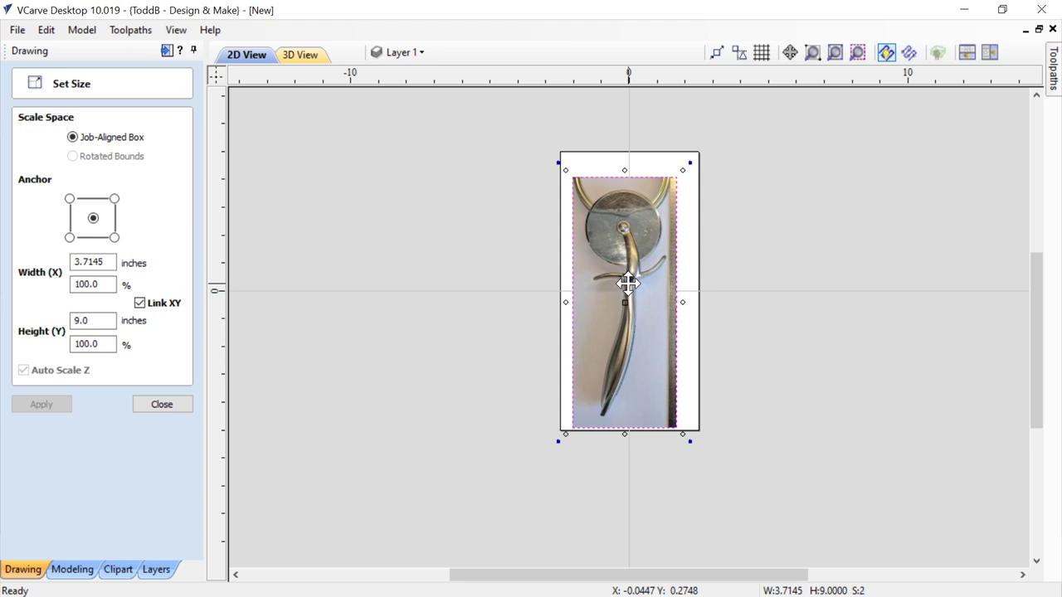
click(161, 404)
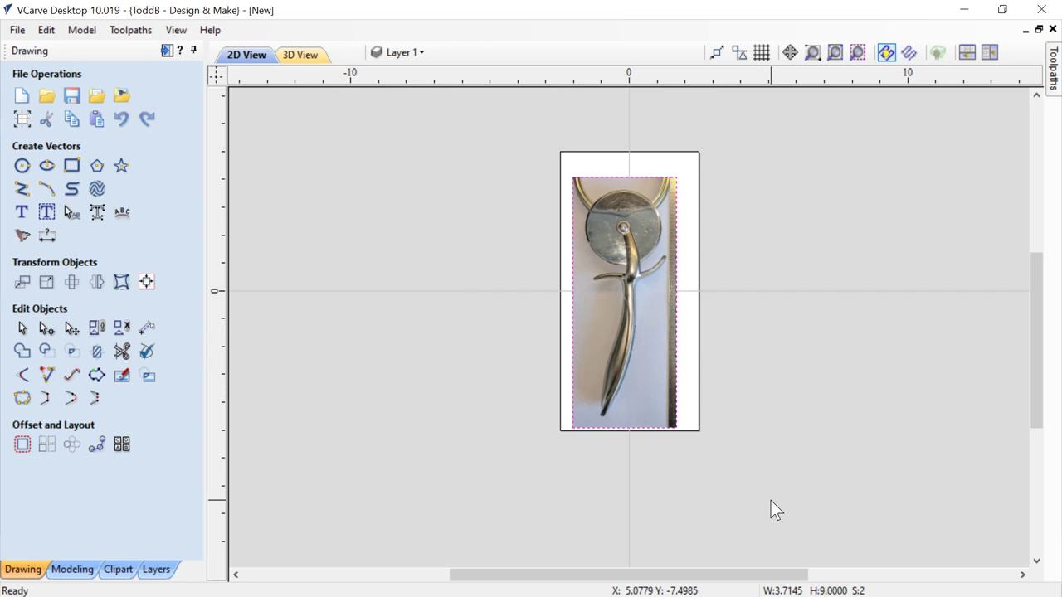
click(755, 448)
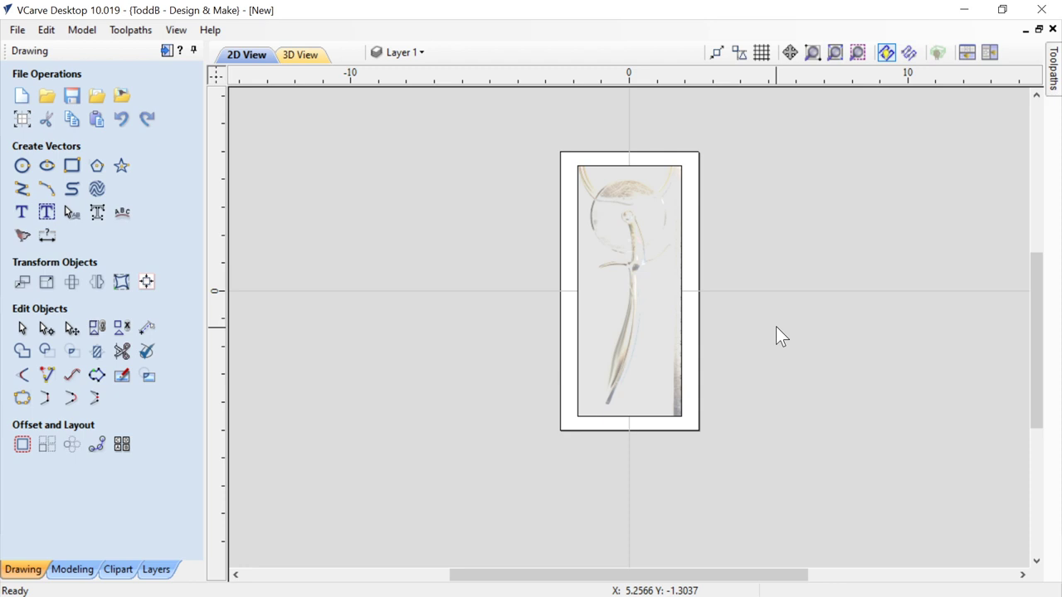
Step: Set the photo's fading when not selected to 0 %
click(637, 248)
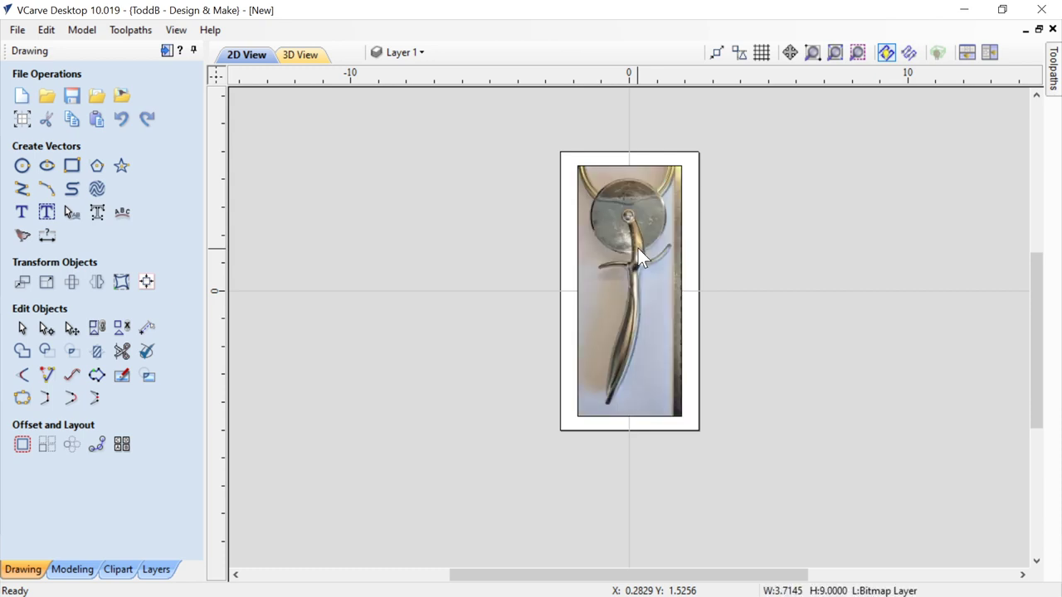
right_click(638, 248)
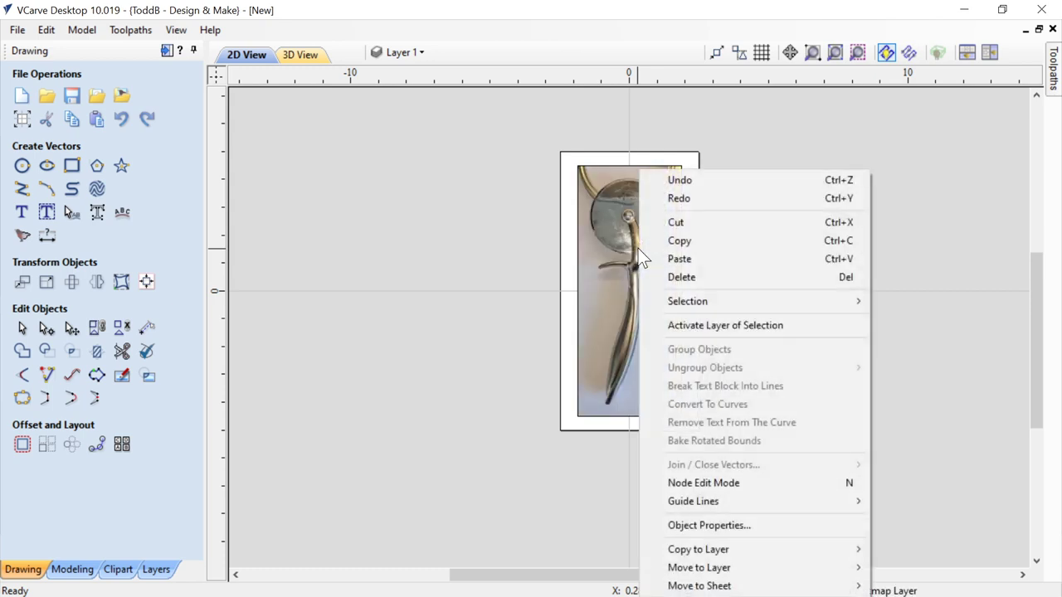
click(678, 524)
drag(516, 305, 434, 306)
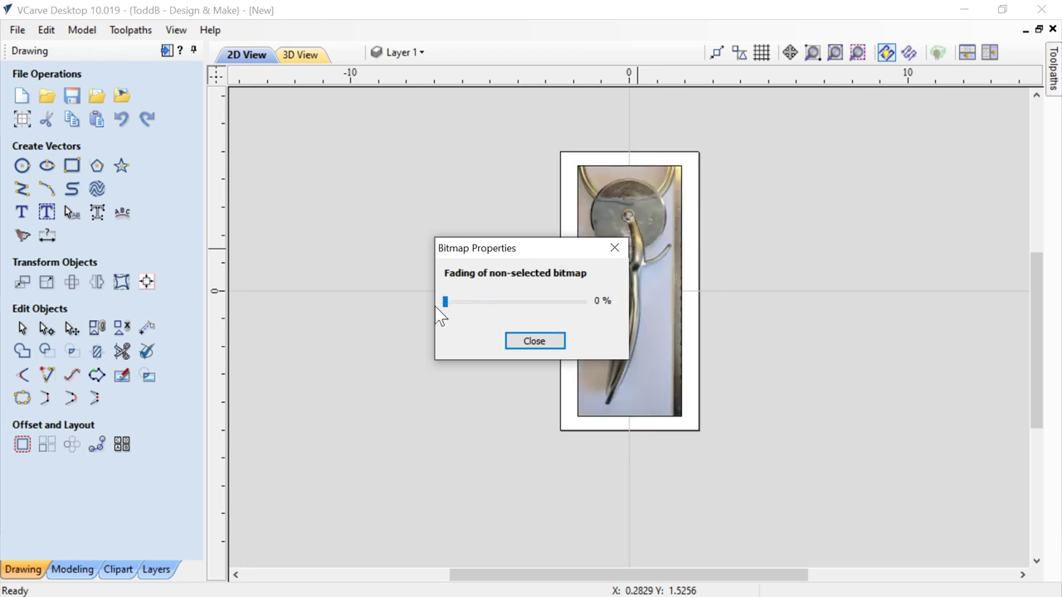
click(526, 340)
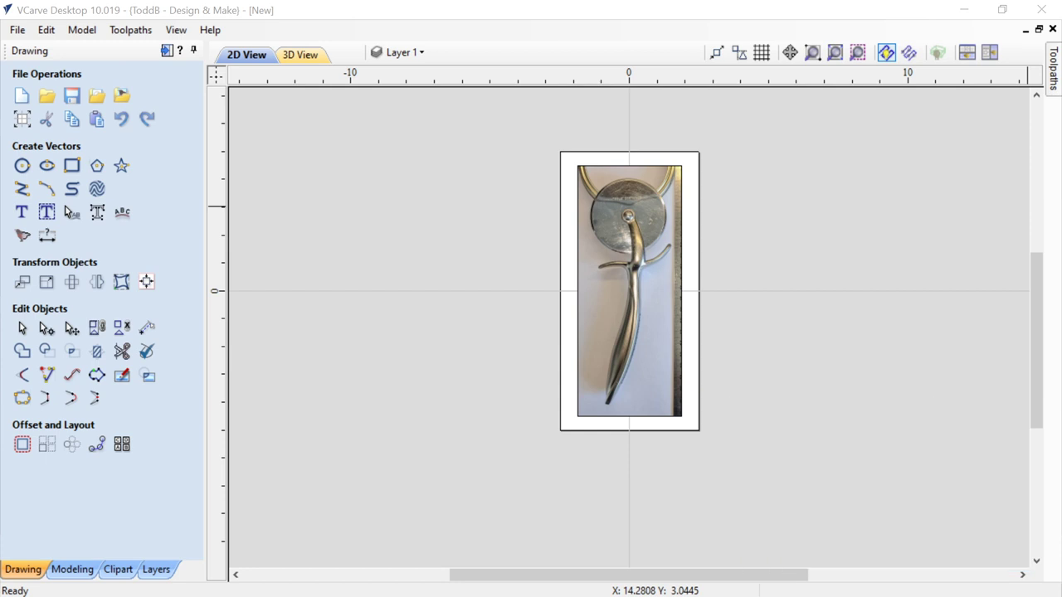
Step: Create a circle 2.7 inches in diameter centred at X -0.1918, Y 2.6802
click(21, 170)
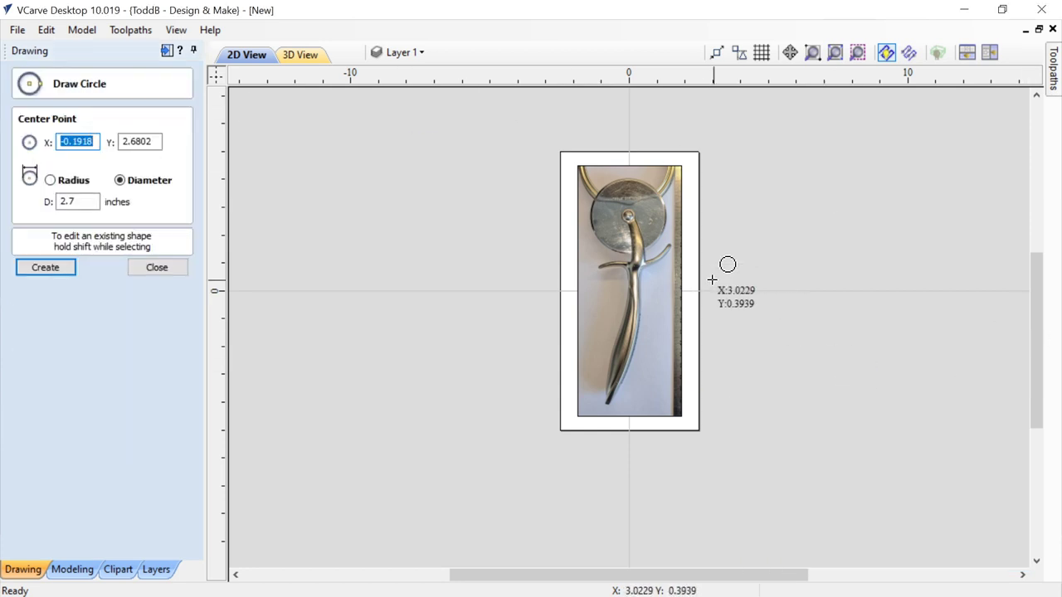
click(56, 266)
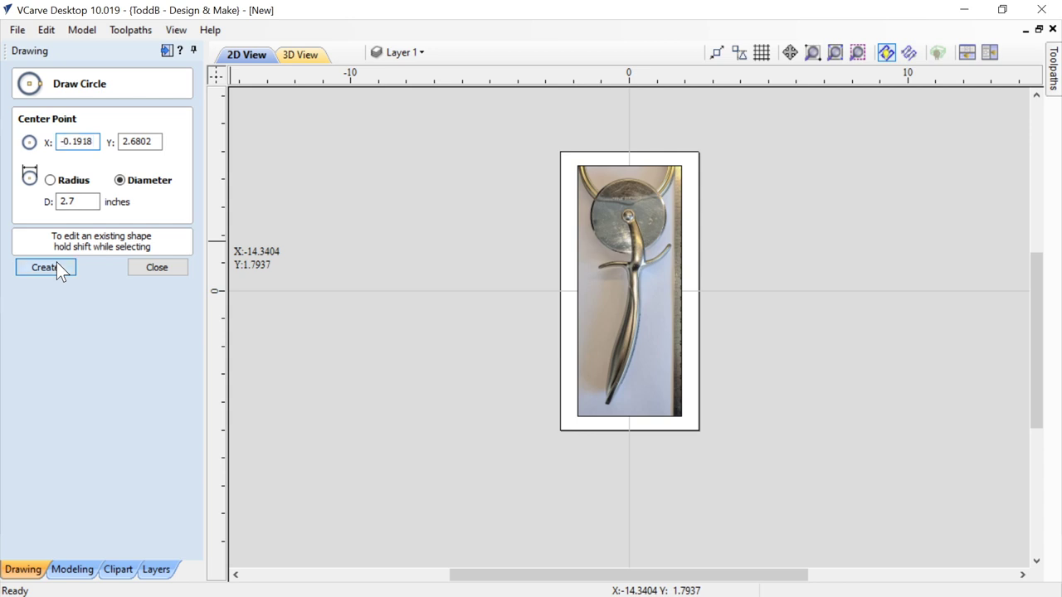
click(183, 271)
Step: Move the 2.7-inch circle so that it lines up with the edge of the cutter's round blade
scroll(596, 225, up, 5)
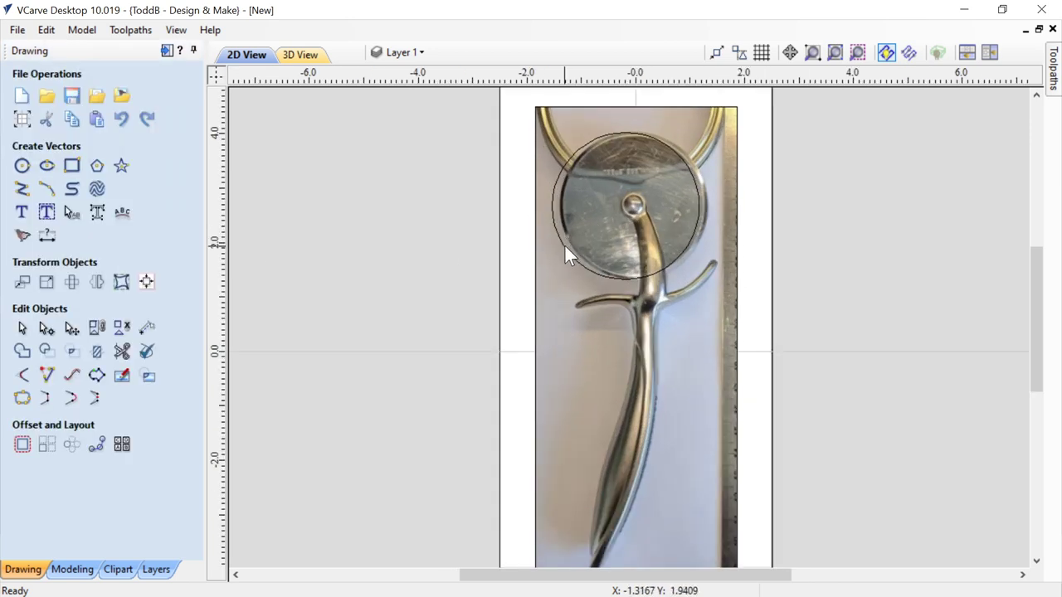
click(564, 244)
scroll(633, 208, up, 3)
drag(633, 204, 641, 195)
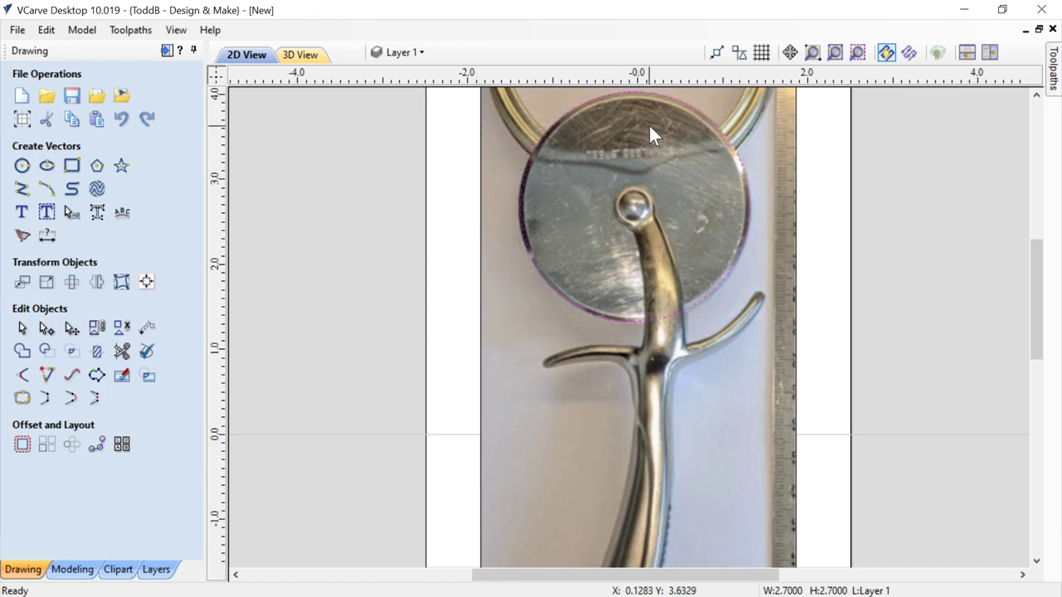
scroll(642, 99, up, 1)
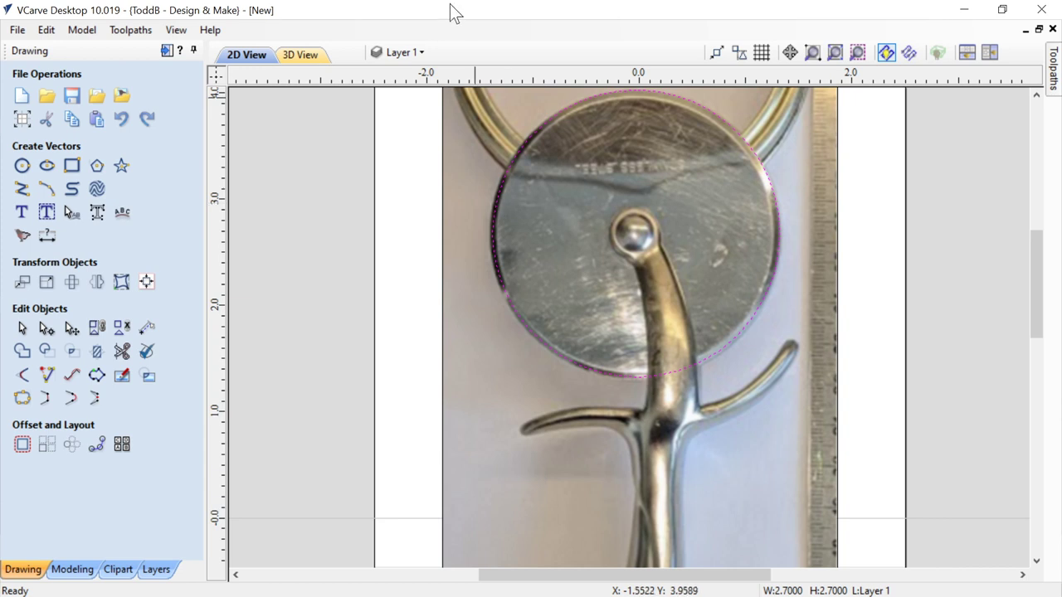
Step: Examine how the circle fits the blade's outline and how the handle and guard run below it
click(427, 252)
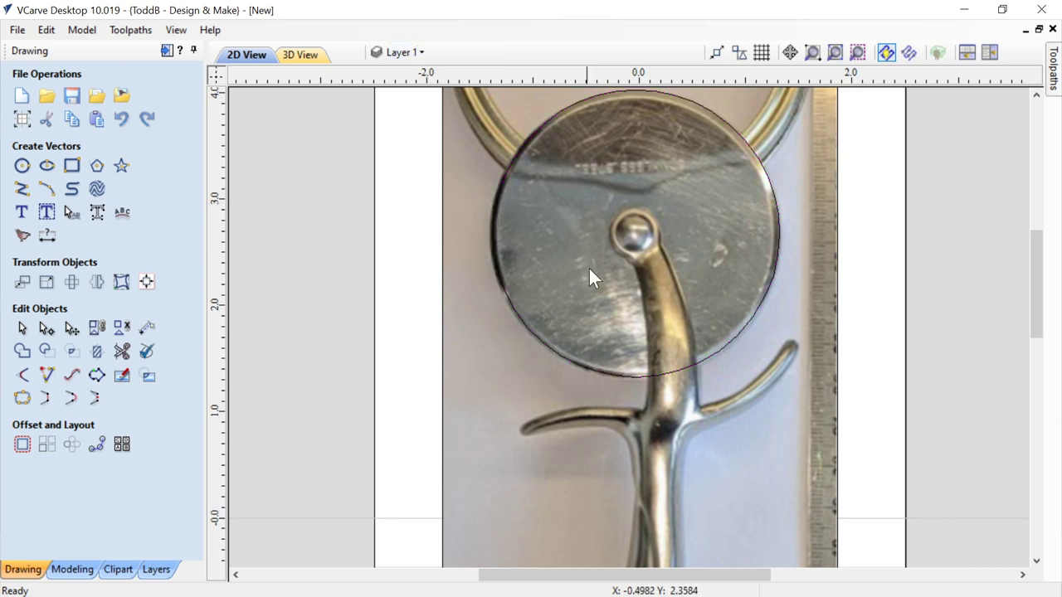
click(659, 375)
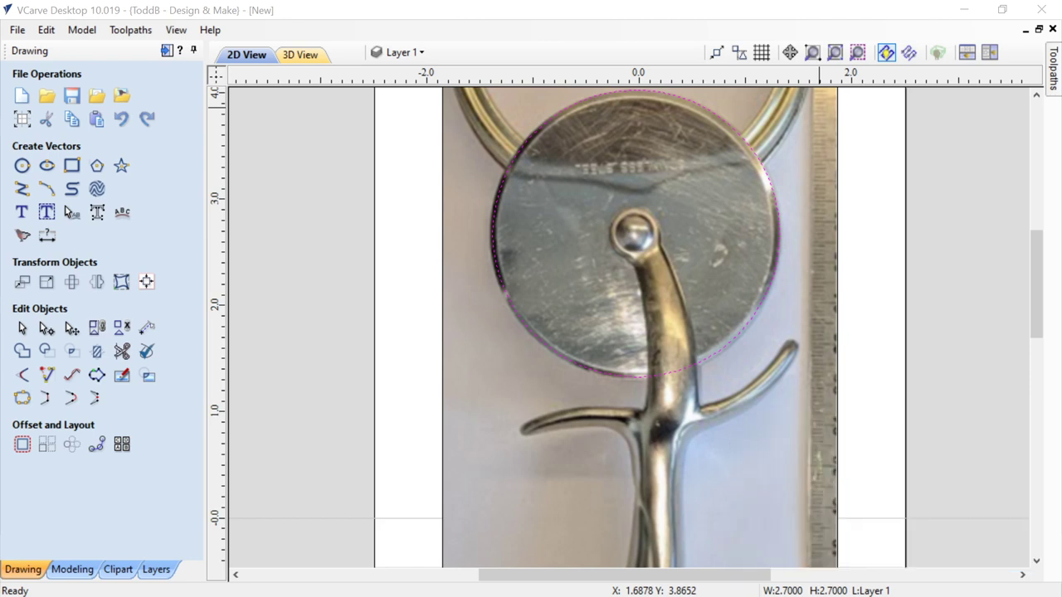
scroll(614, 340, down, 2)
scroll(664, 432, down, 1)
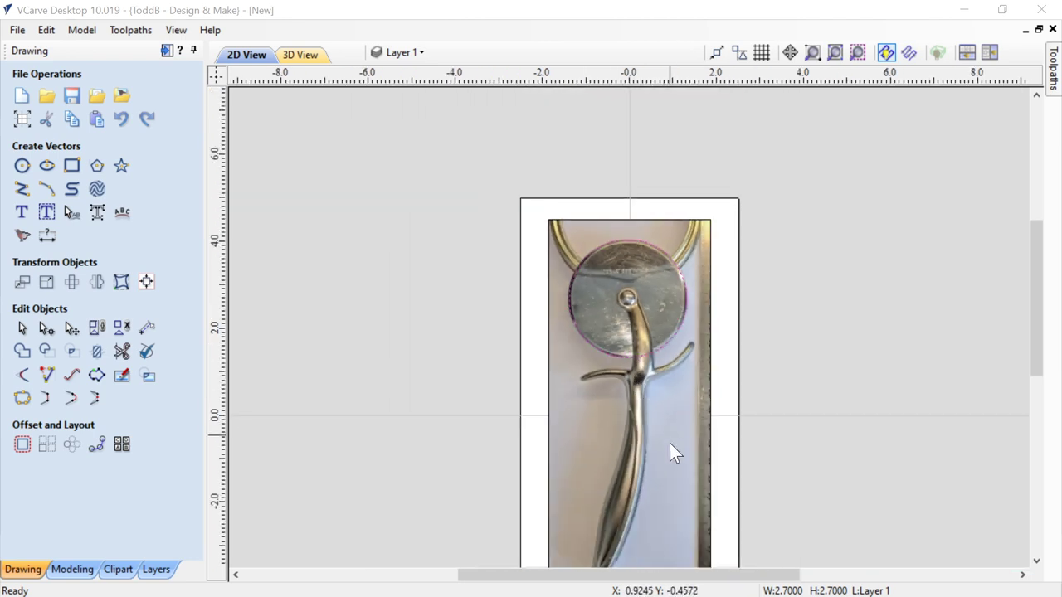
scroll(670, 443, up, 2)
drag(1043, 307, 1037, 326)
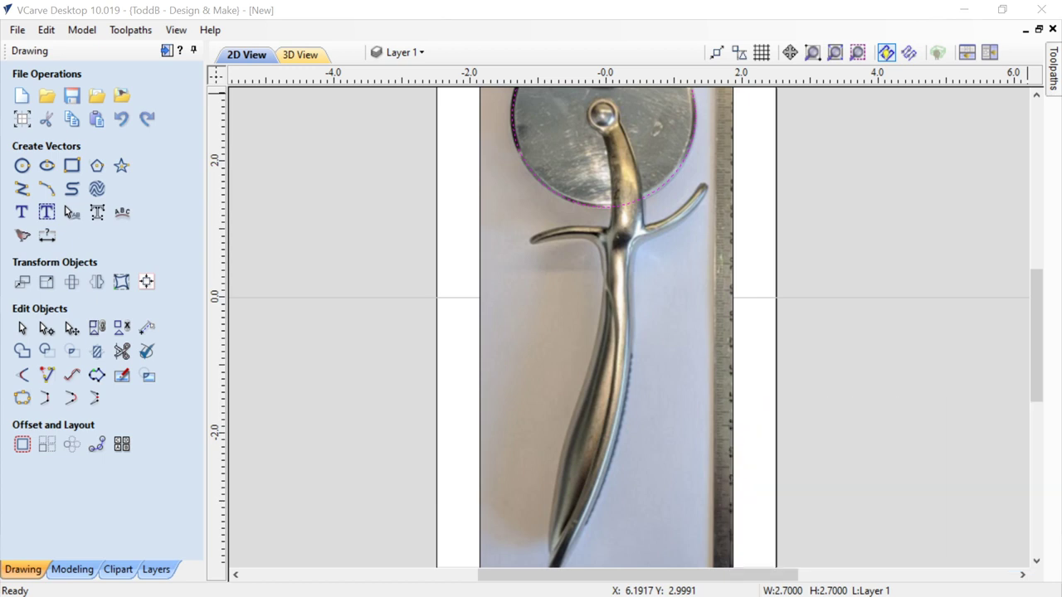
scroll(626, 113, up, 1)
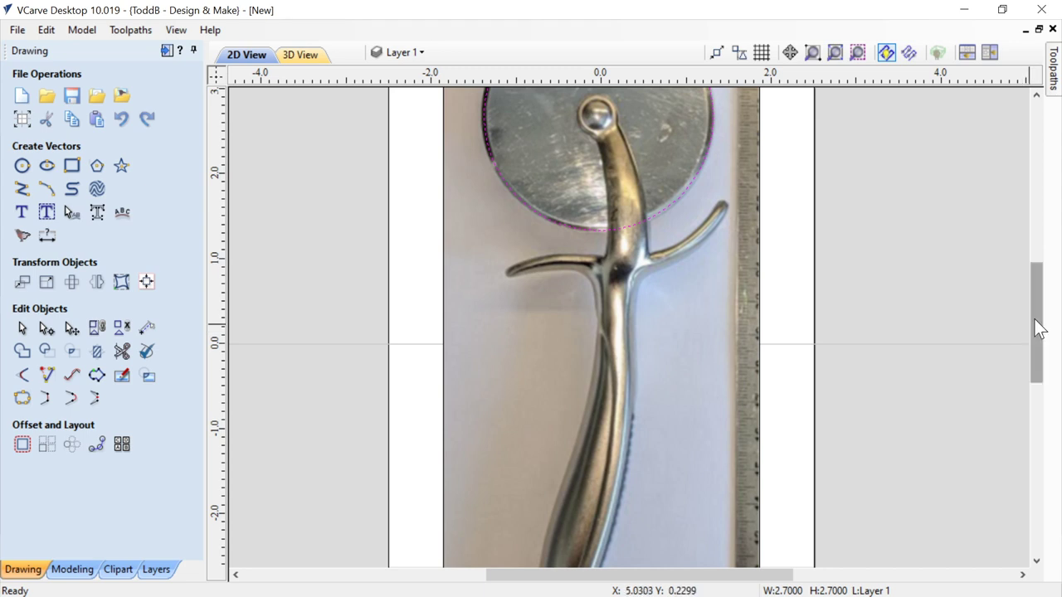
drag(1040, 328, 1036, 307)
scroll(600, 178, up, 2)
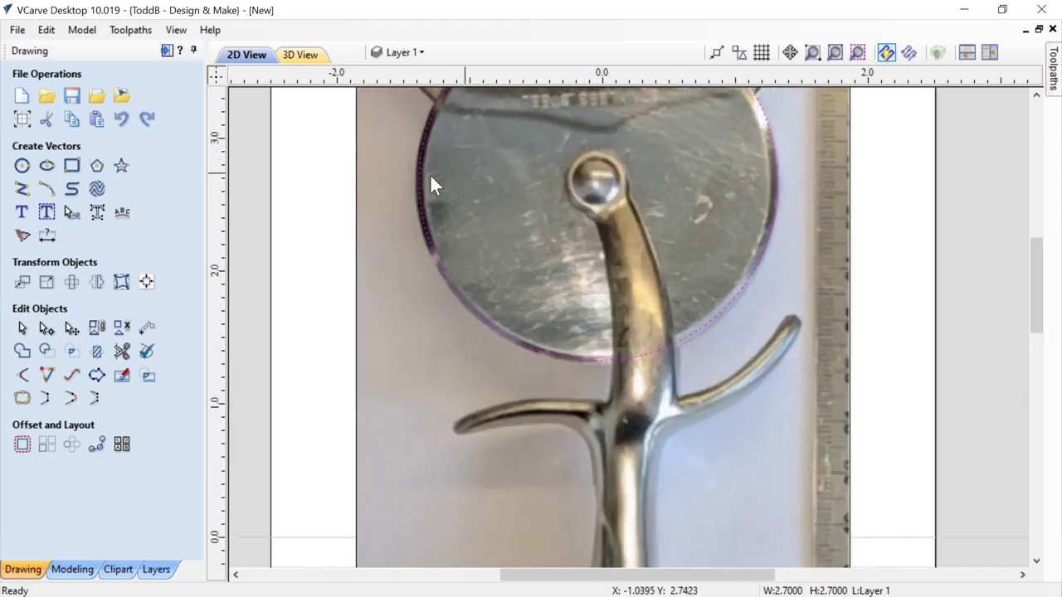
Step: Start a polyline at the blade's pivot and trace the handle's left edge down and around the left guard arm
click(22, 189)
click(588, 151)
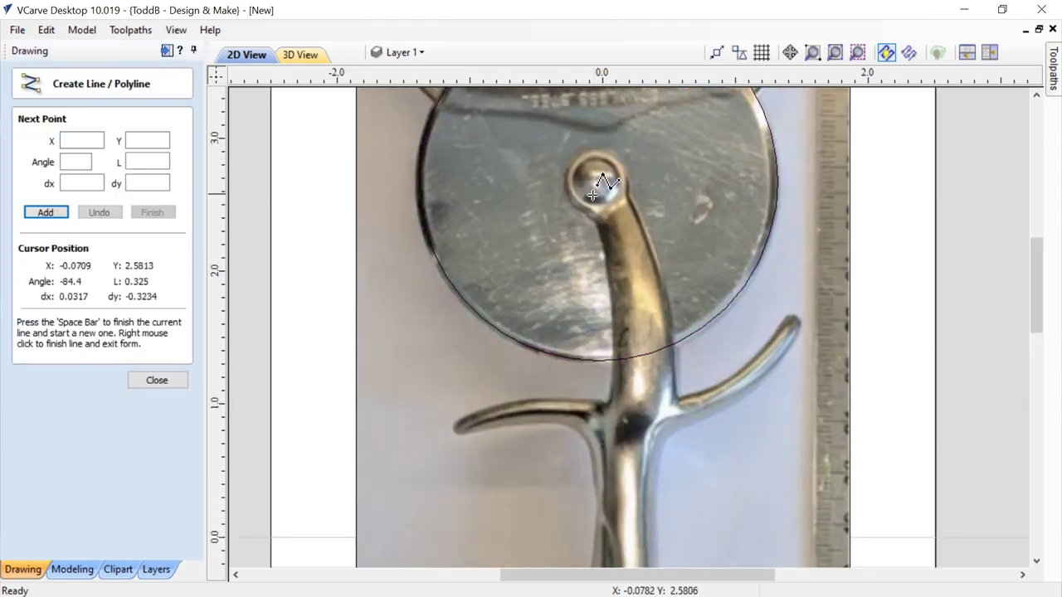
click(602, 249)
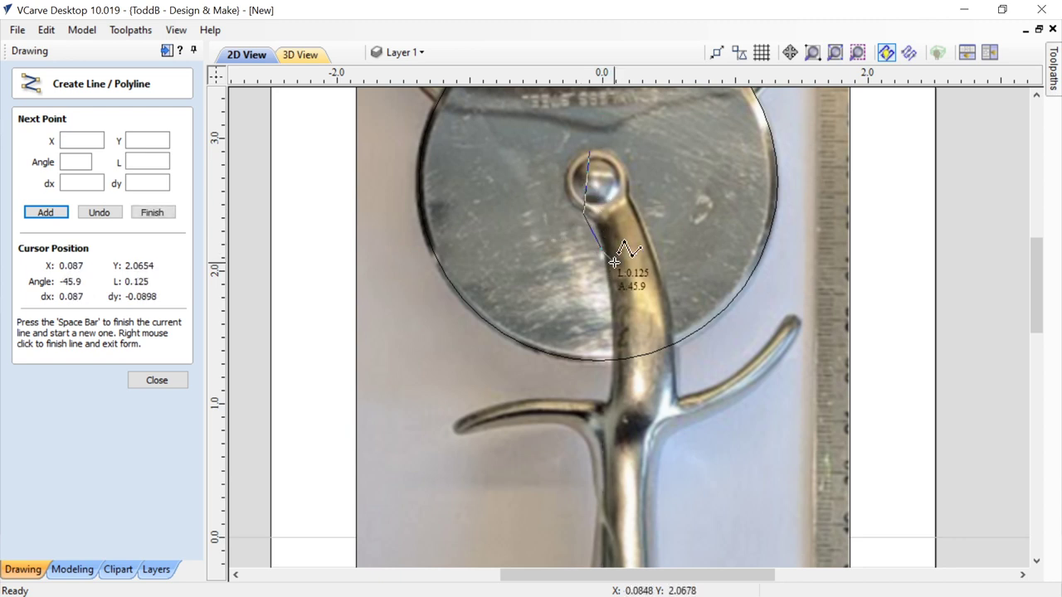
click(612, 389)
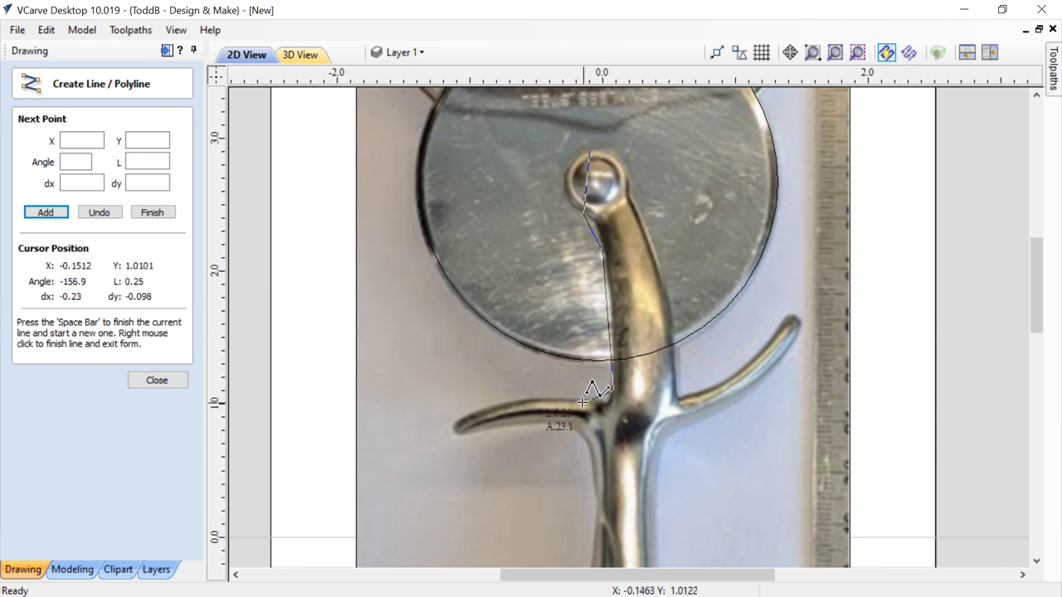
click(553, 396)
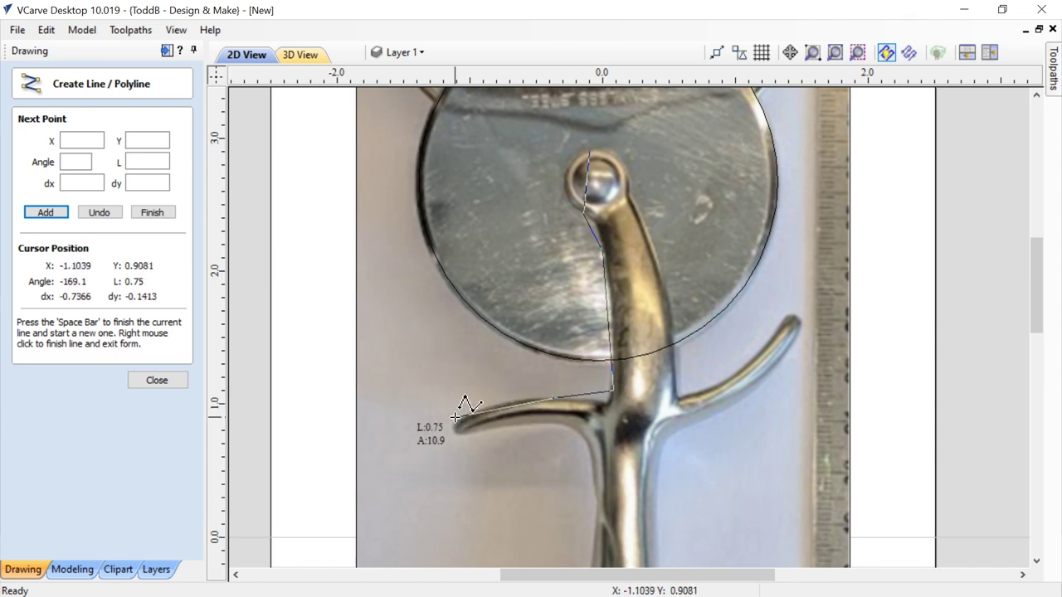
click(459, 421)
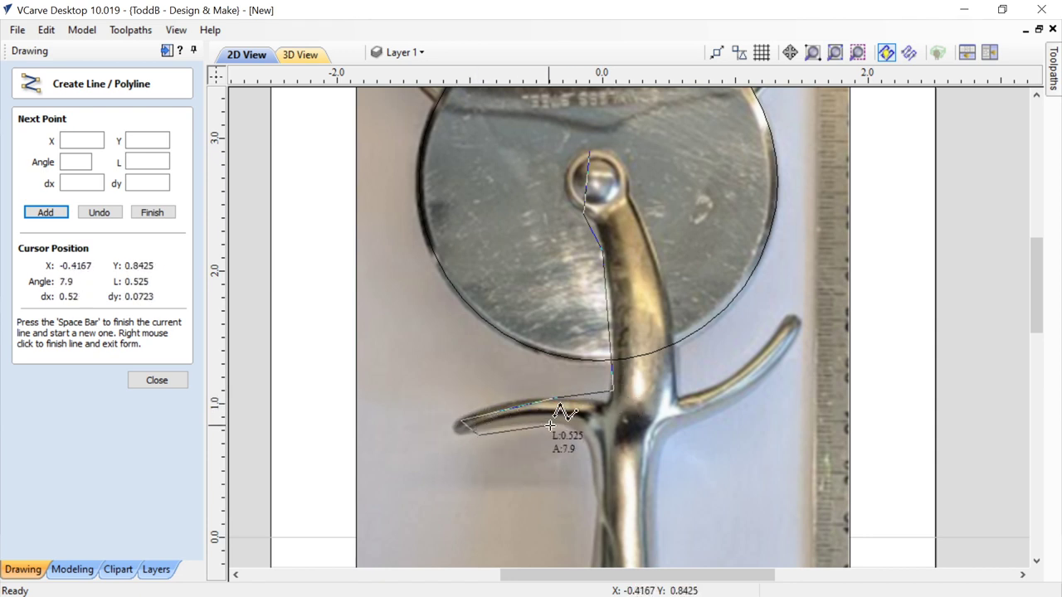
click(586, 438)
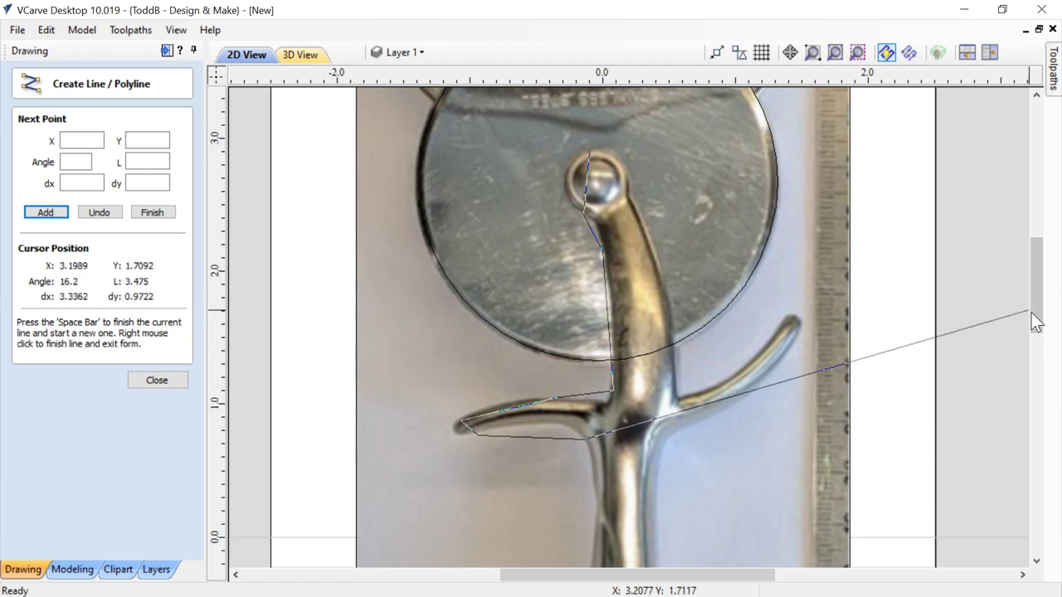
Step: Continue the polyline from below the left guard arm down the handle's left edge to its lower tip
drag(1033, 320, 1036, 408)
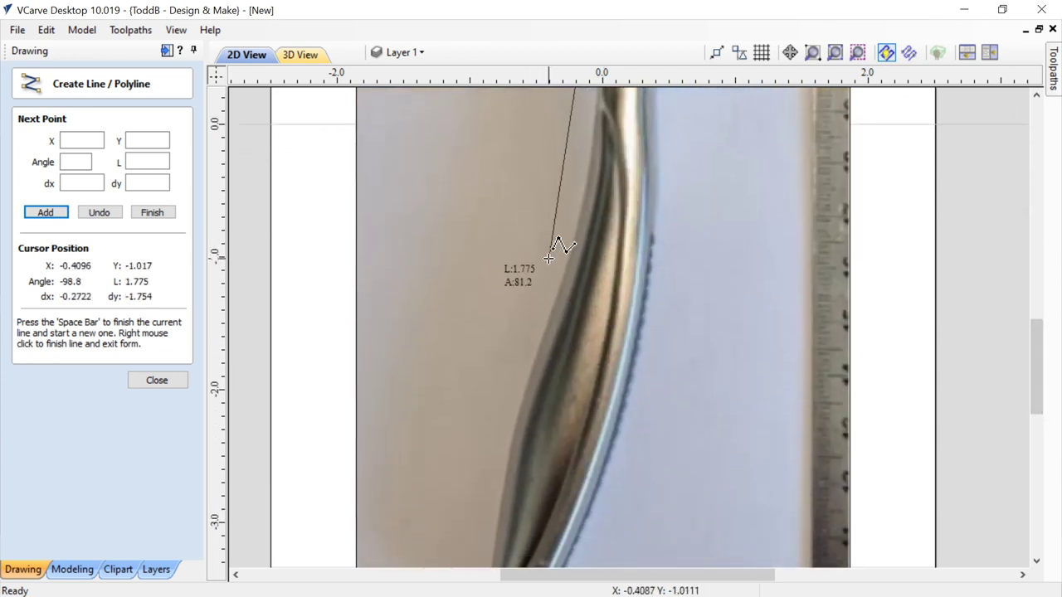
click(559, 285)
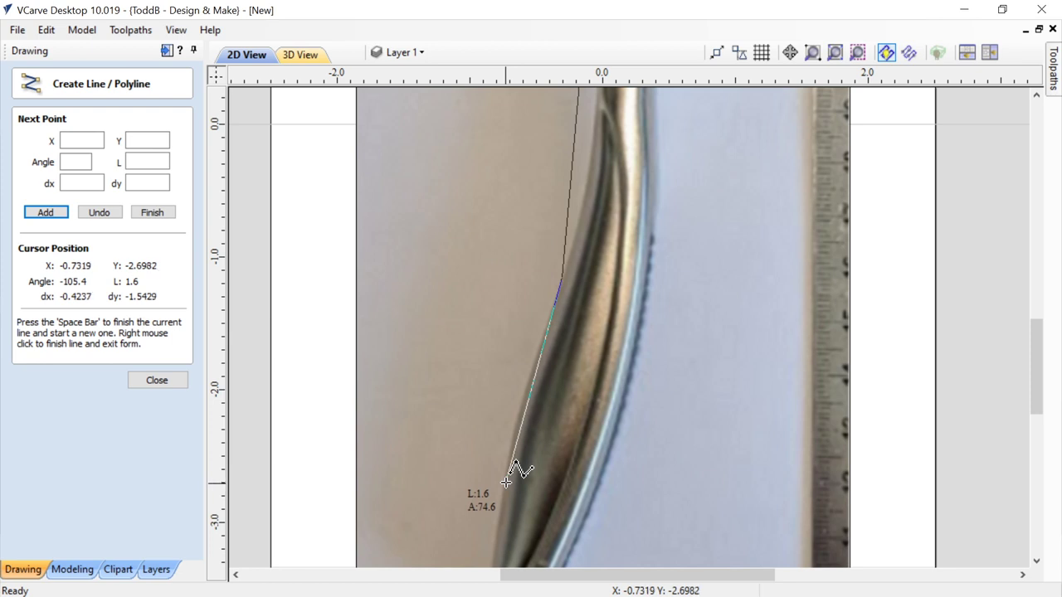
click(504, 486)
drag(1043, 368, 1037, 420)
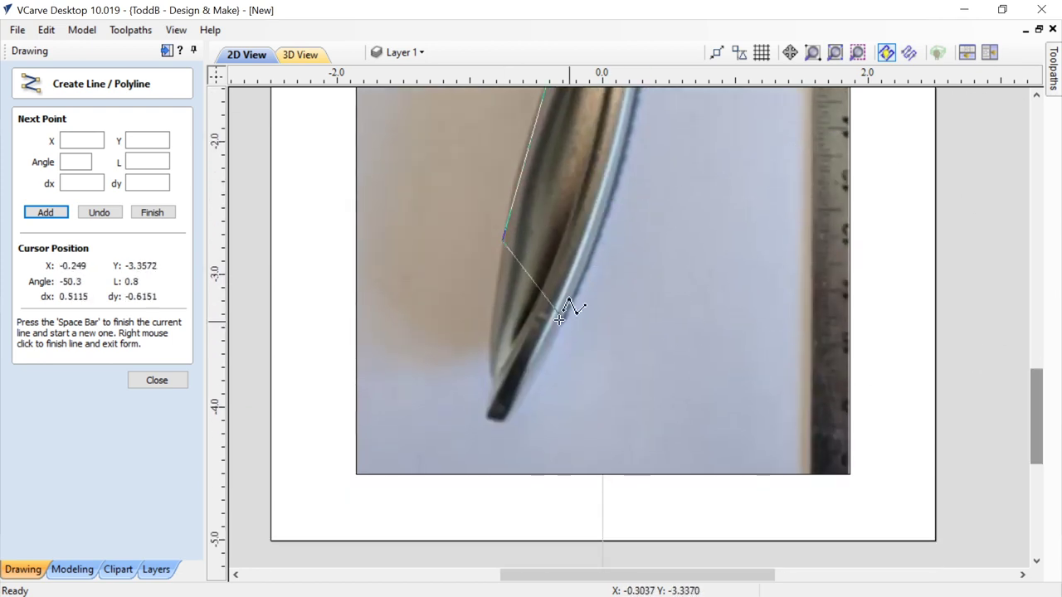
click(491, 380)
click(483, 420)
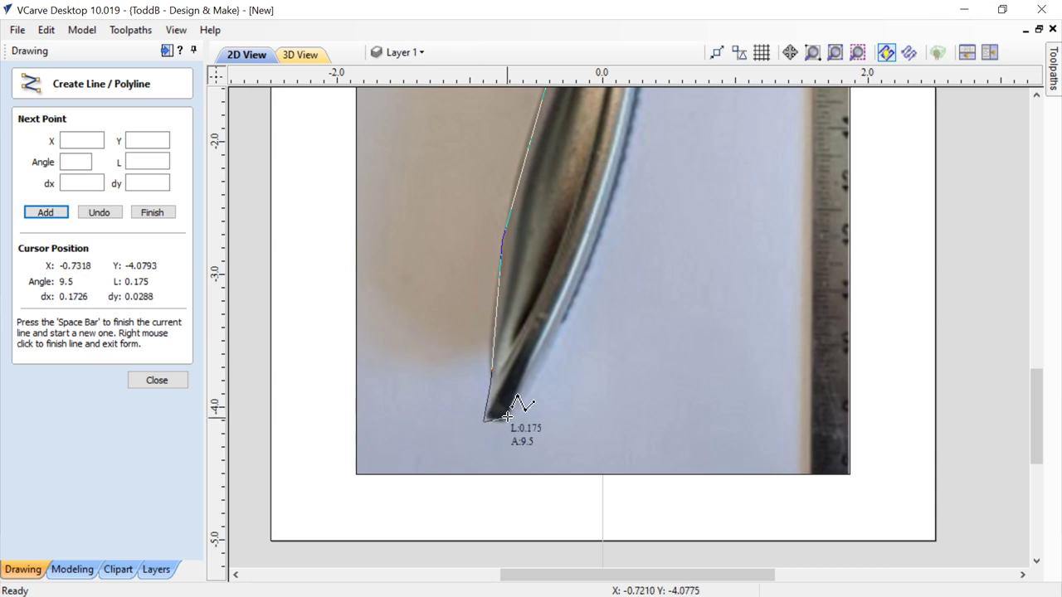
Step: Continue the polyline across the handle's lower tip and up its right edge to just below the right guard arm
click(516, 428)
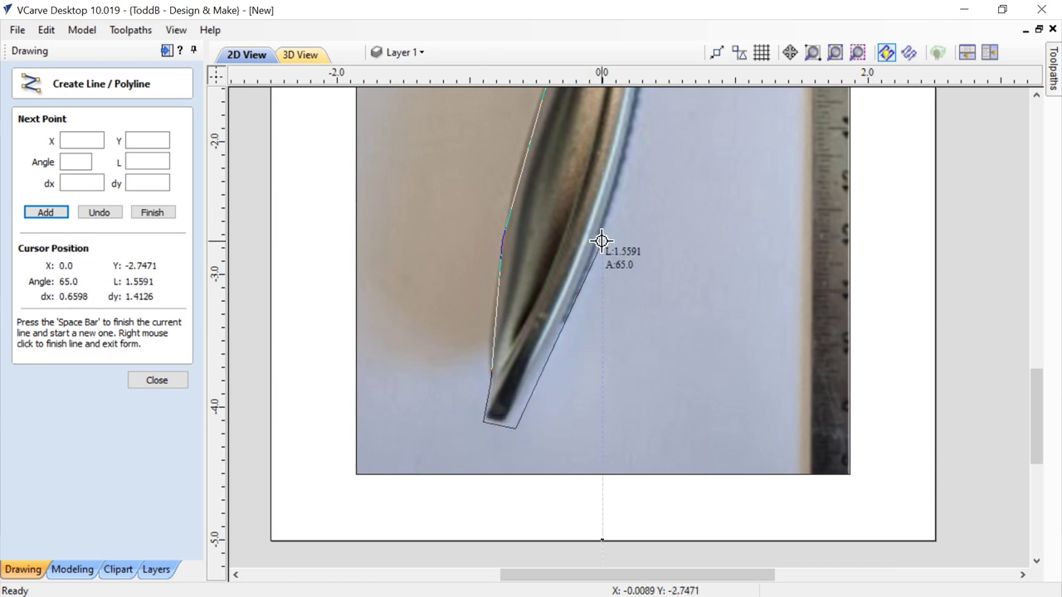
drag(1036, 423, 1031, 331)
click(658, 296)
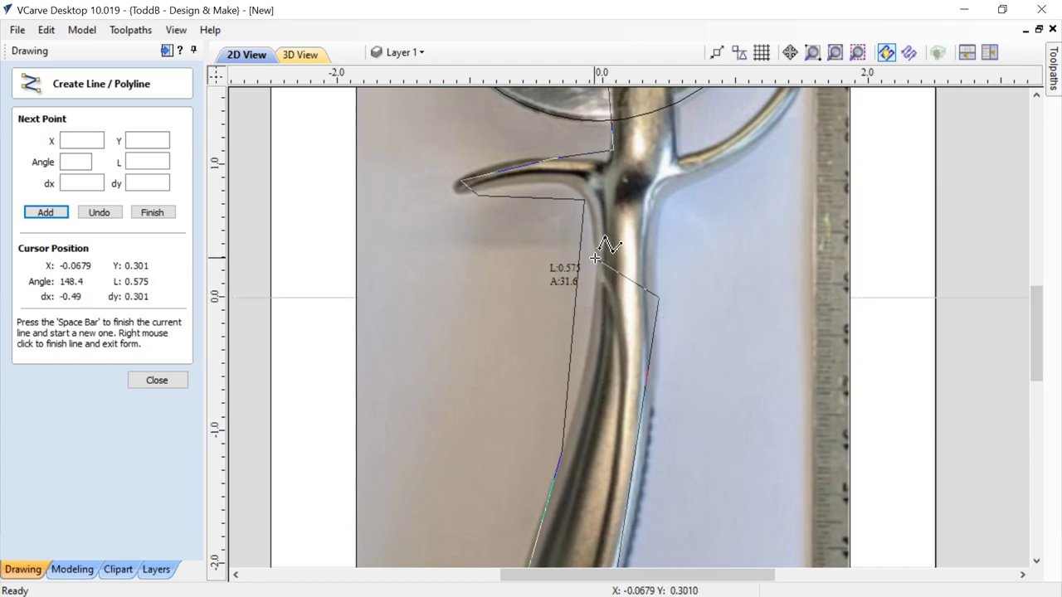
click(661, 220)
Step: Trace the polyline along the underside of the right guard arm, around its tip and back to the handle's neck
click(693, 182)
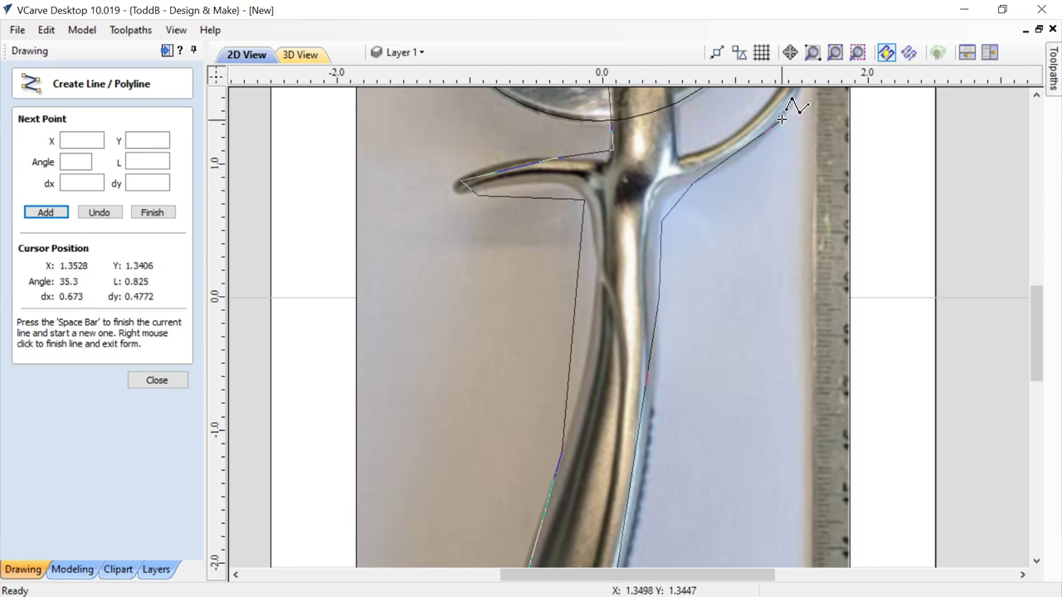
click(786, 117)
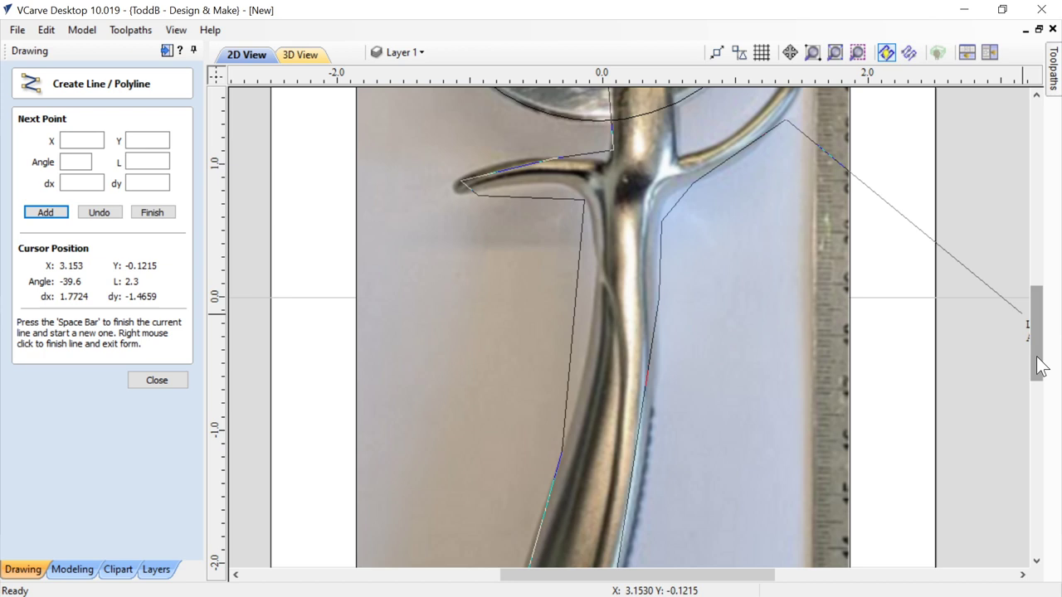
drag(1036, 360, 1036, 338)
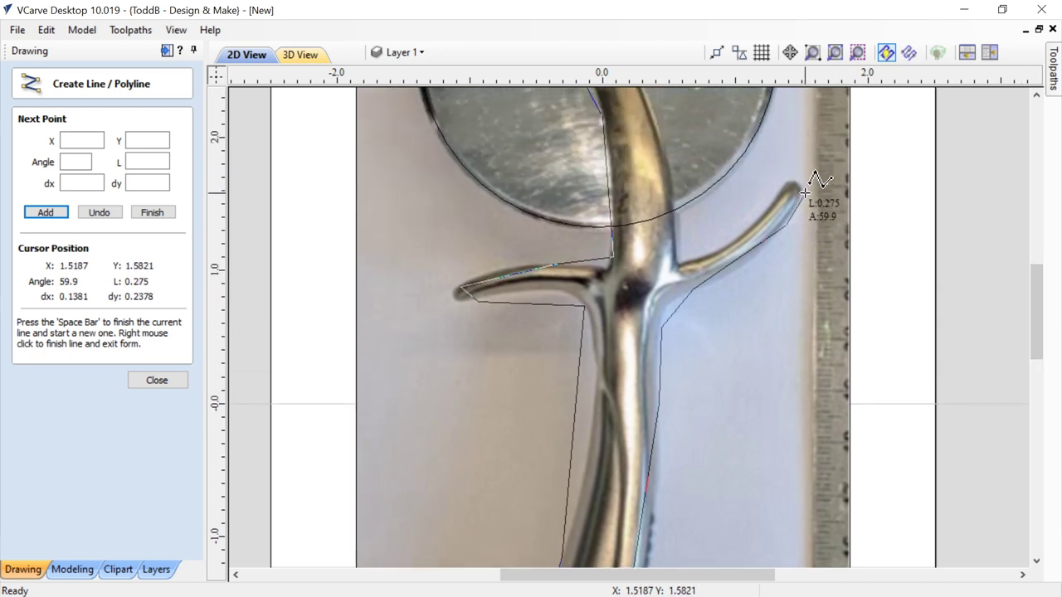
click(800, 192)
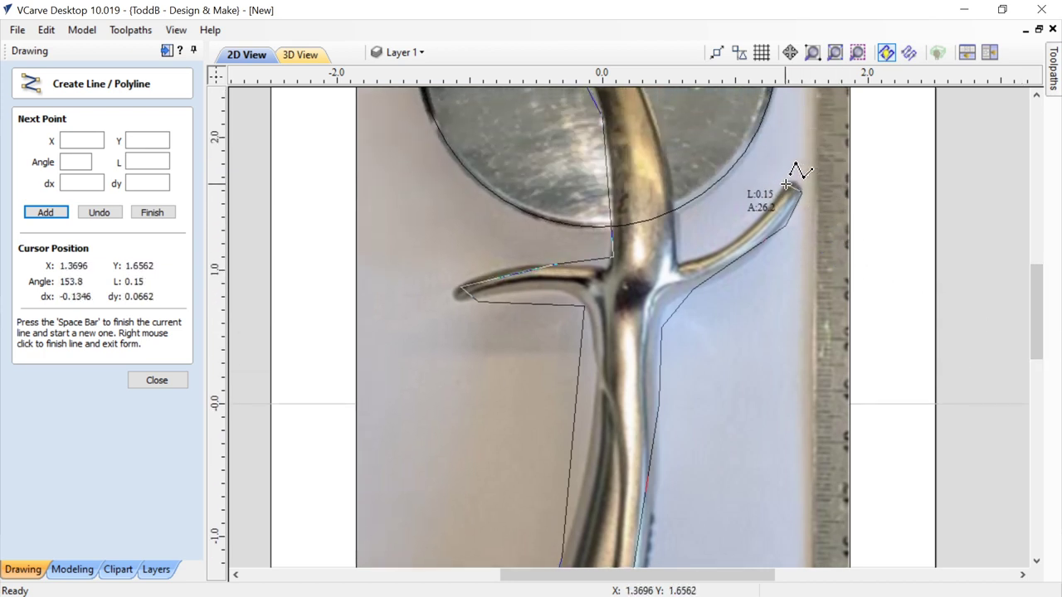
click(676, 262)
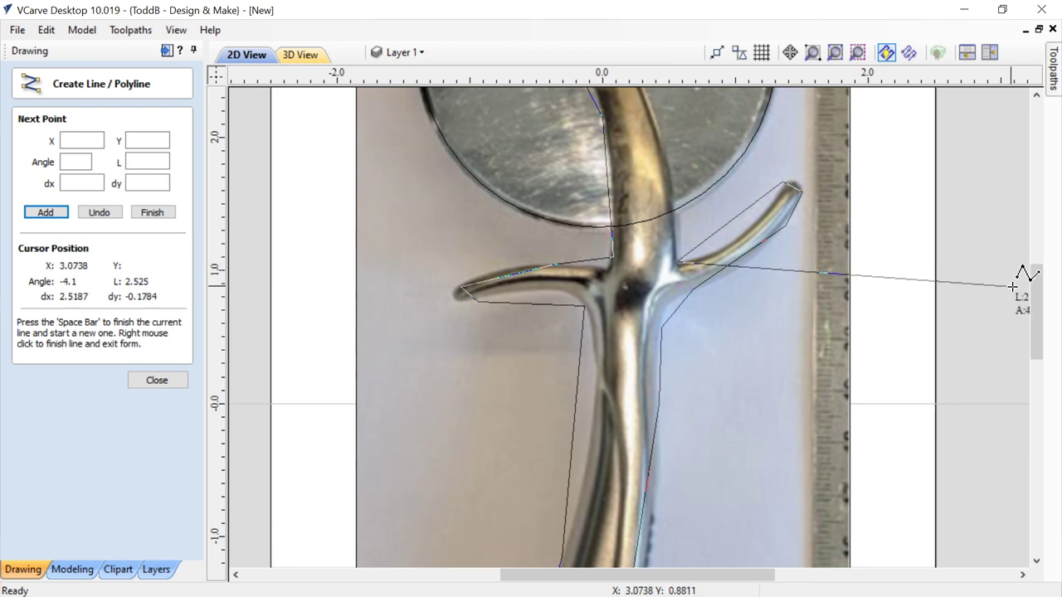
Step: Run the polyline up the neck's right side to the blade pivot, close it at its start point and leave the polyline tool
drag(1036, 296, 1032, 277)
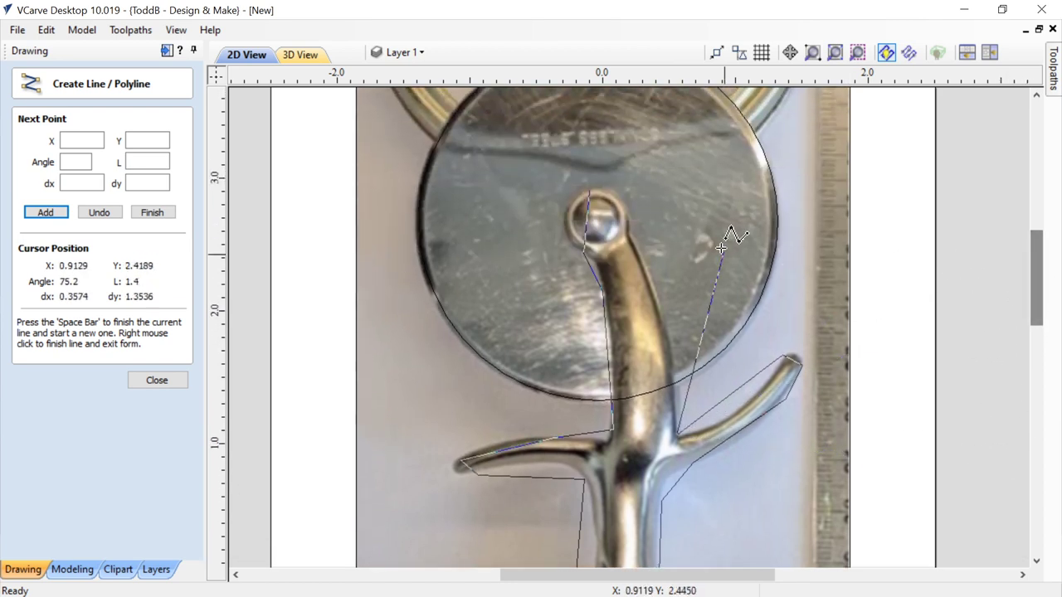
click(630, 235)
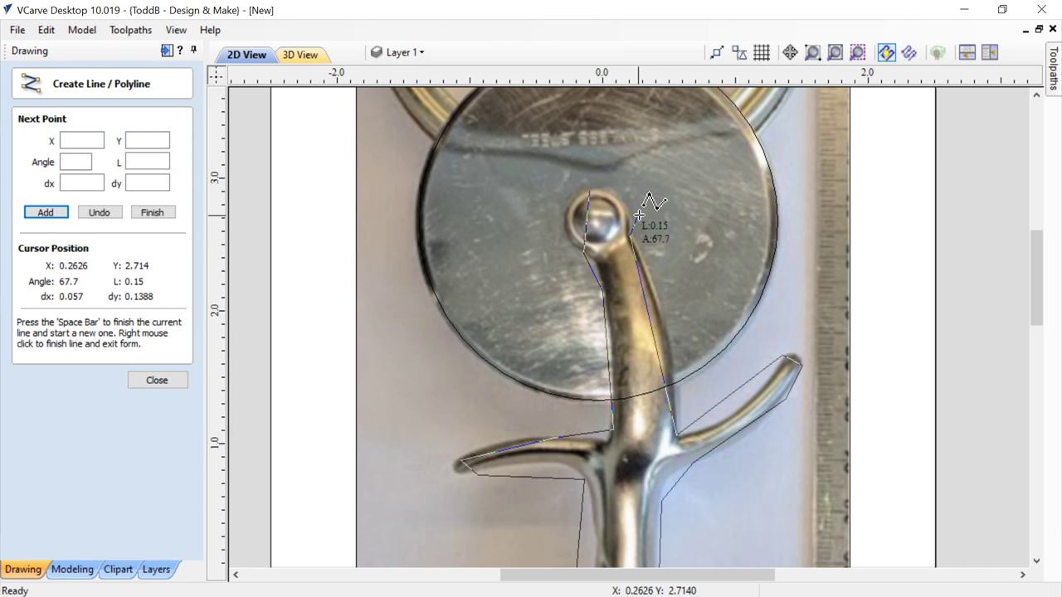
key(space)
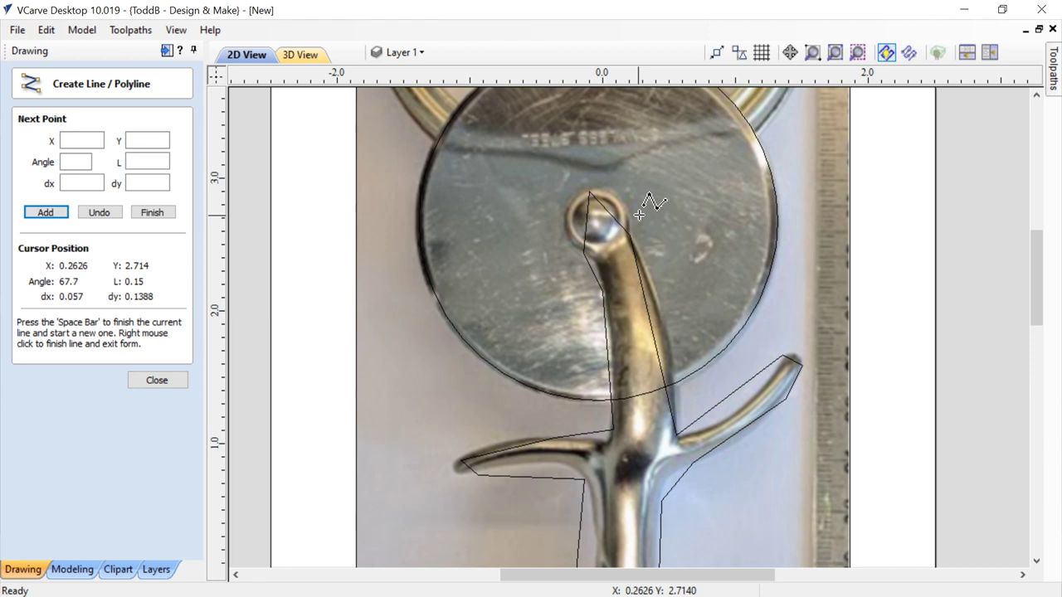
click(170, 381)
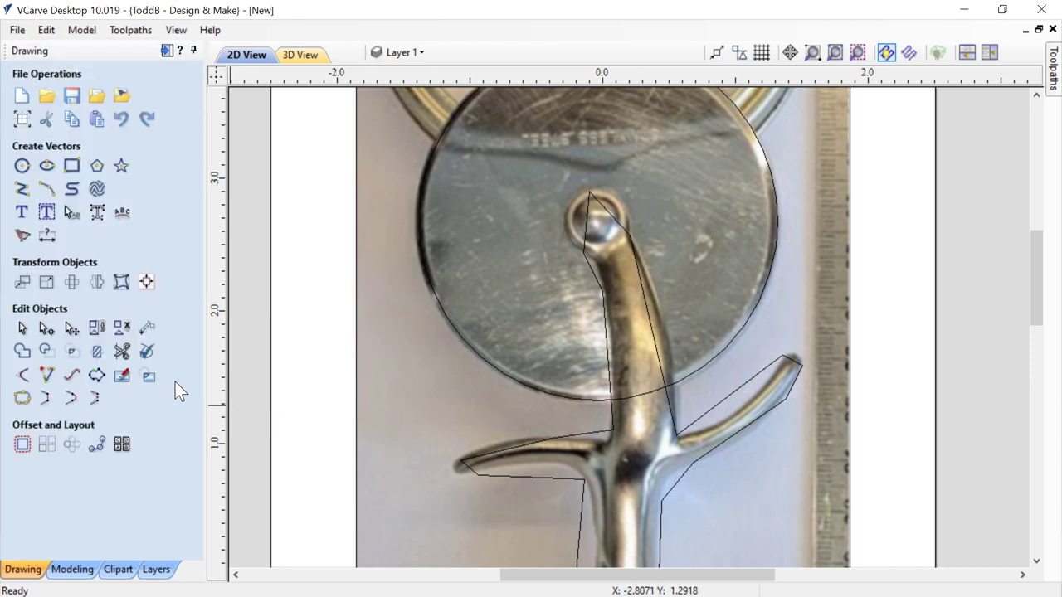
Step: Open the traced outline for node editing and convert the spans around the blade pivot and along the neck to Bezier curves
click(594, 282)
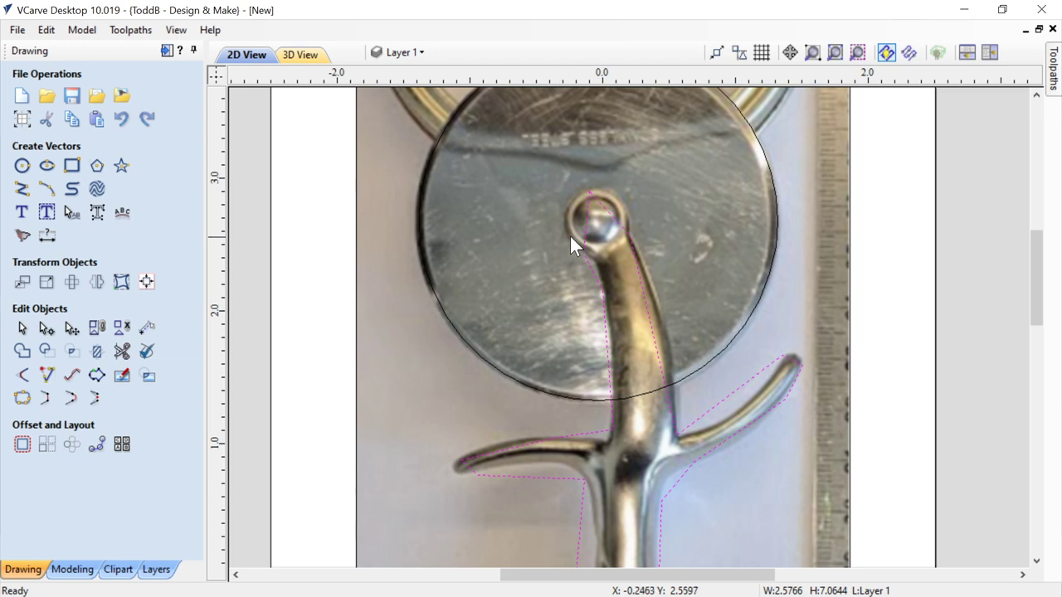
double_click(583, 241)
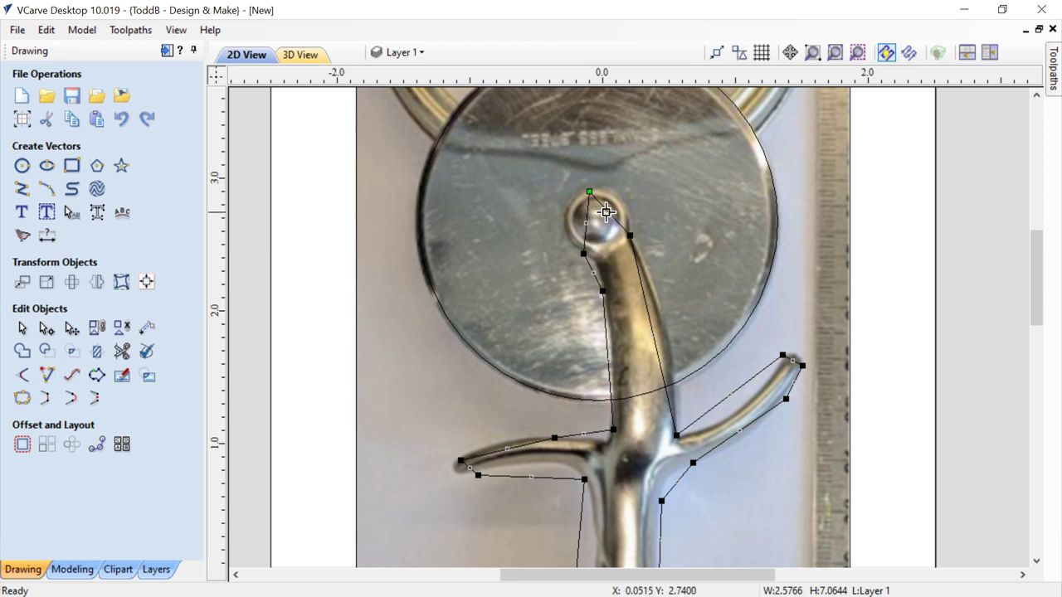
right_click(601, 207)
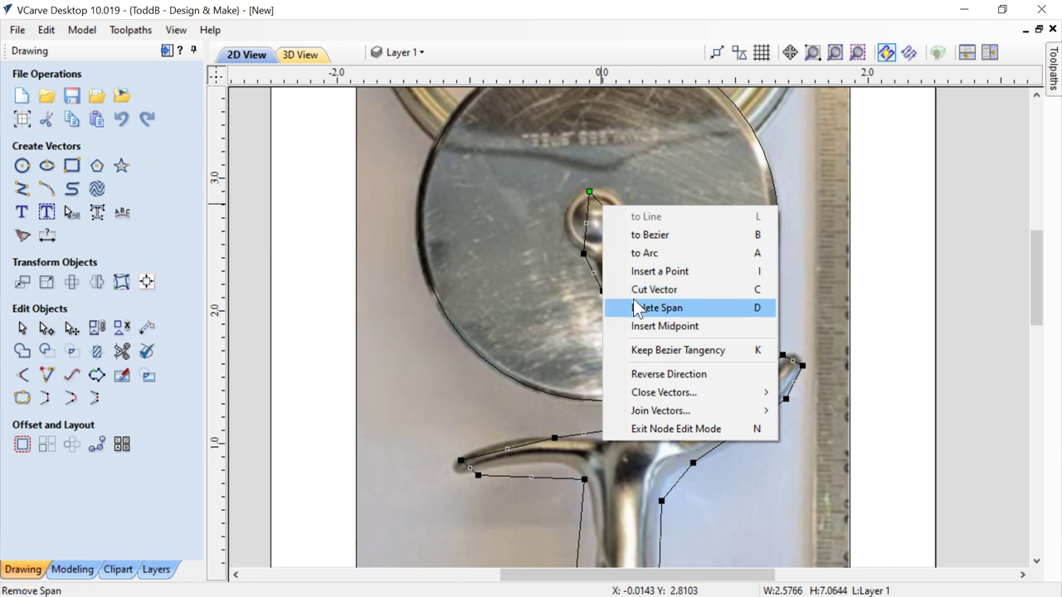
click(757, 234)
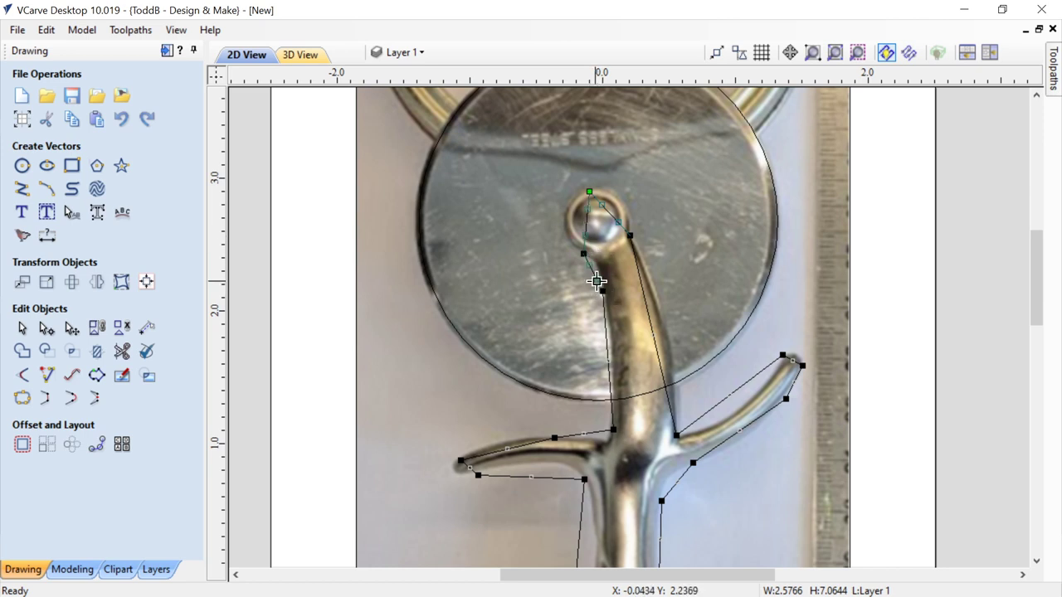
key(b)
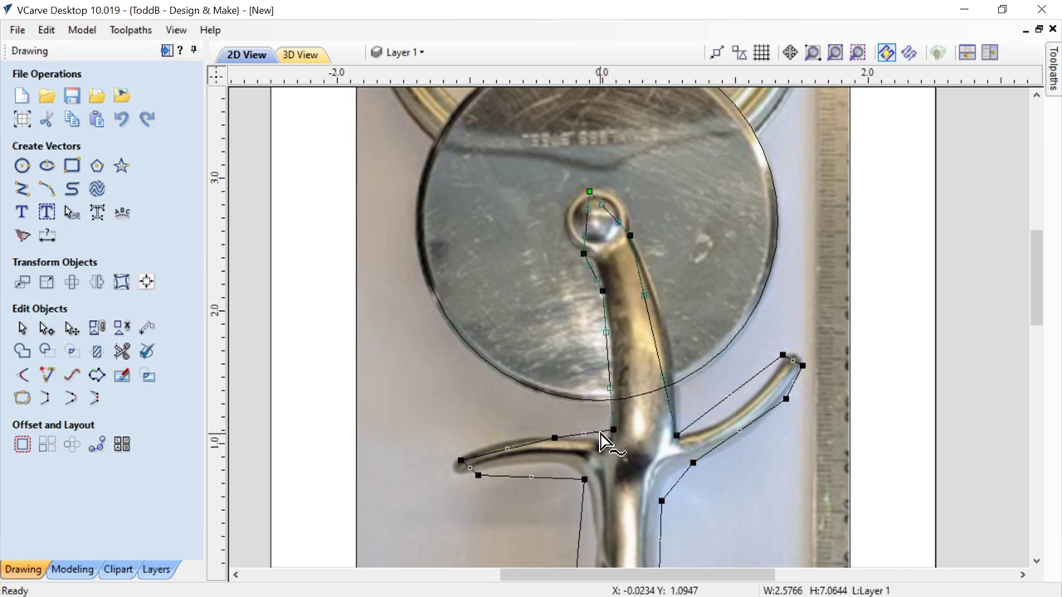
Step: Convert the upper and lower spans of the left guard arm to Bezier curves
key(b)
key(b)
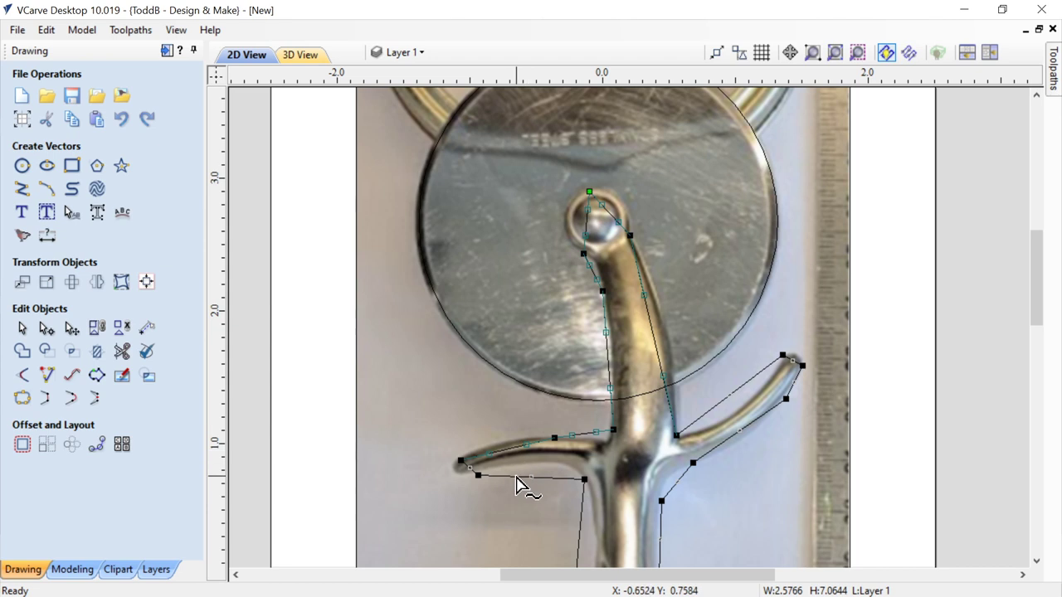
key(b)
Step: Convert the spans around the tip and along the underside of the right guard arm to Bezier curves
scroll(780, 369, up, 2)
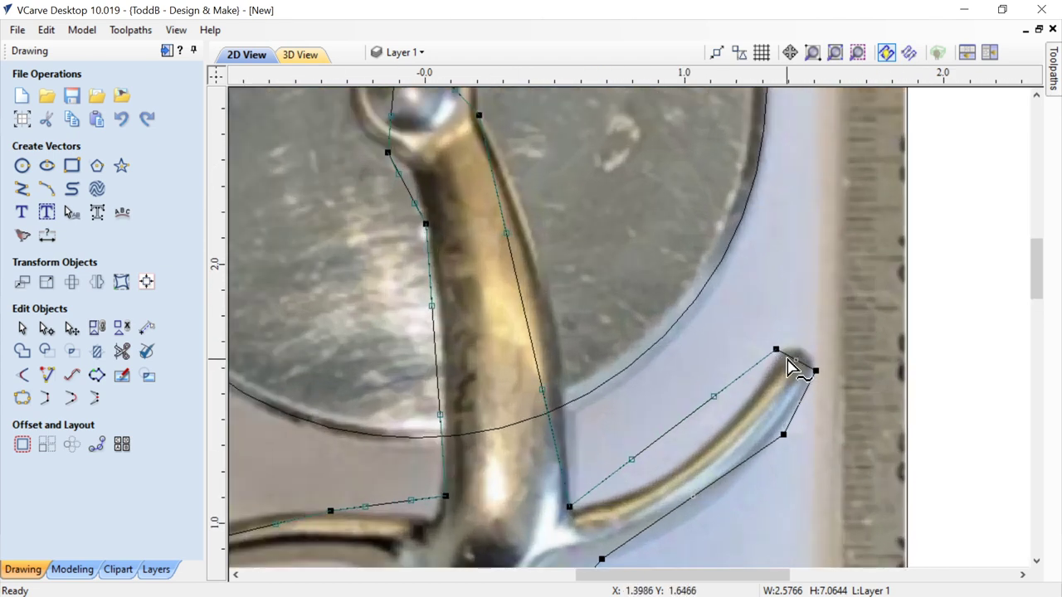
key(b)
key(b)
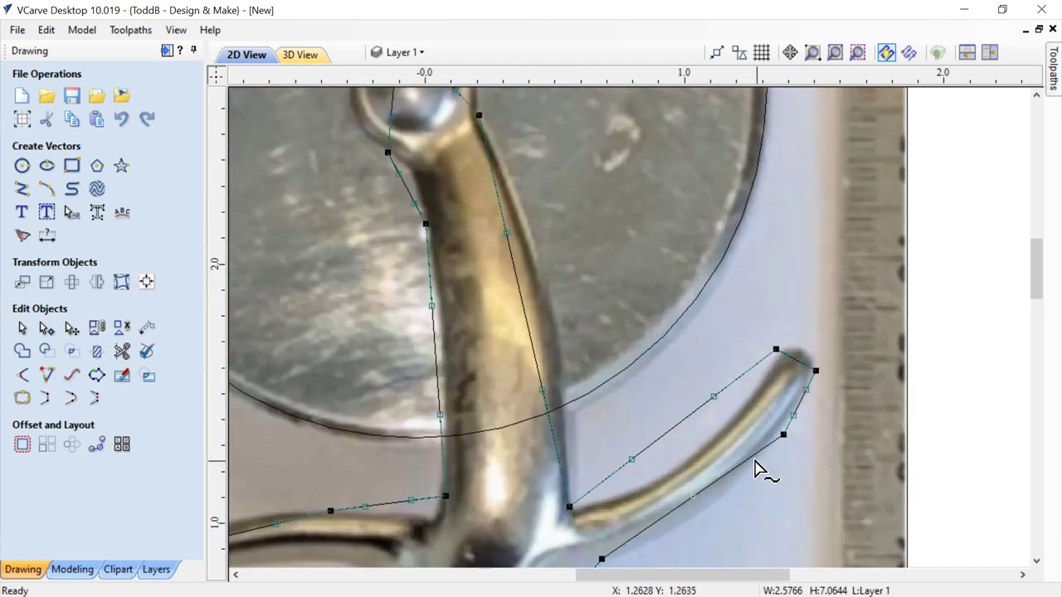
key(b)
Step: Convert the spans down the handle's right edge below the right guard arm to Bezier curves
drag(1036, 284, 1037, 342)
key(b)
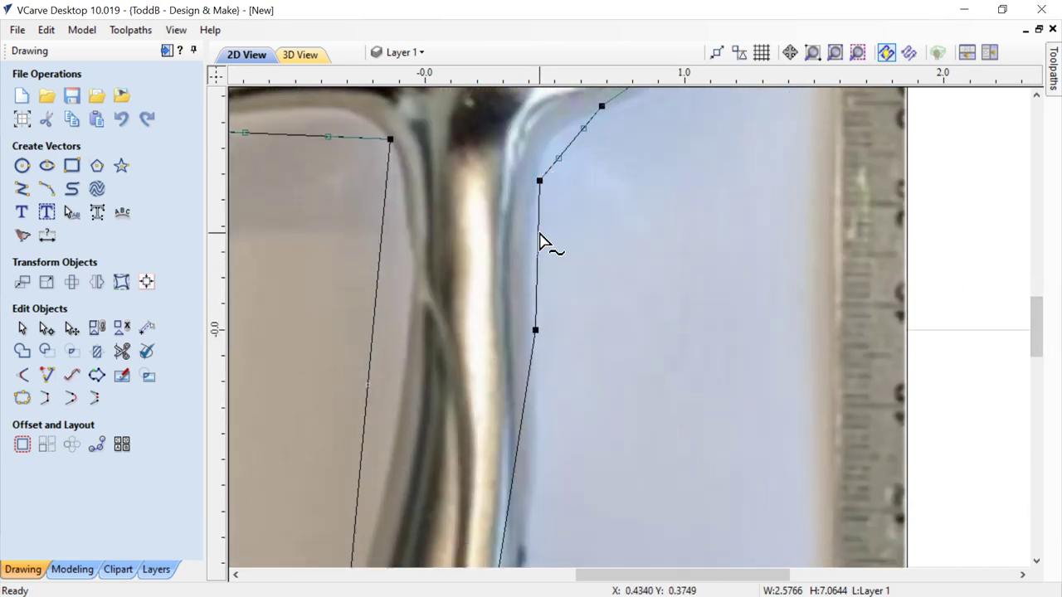
key(b)
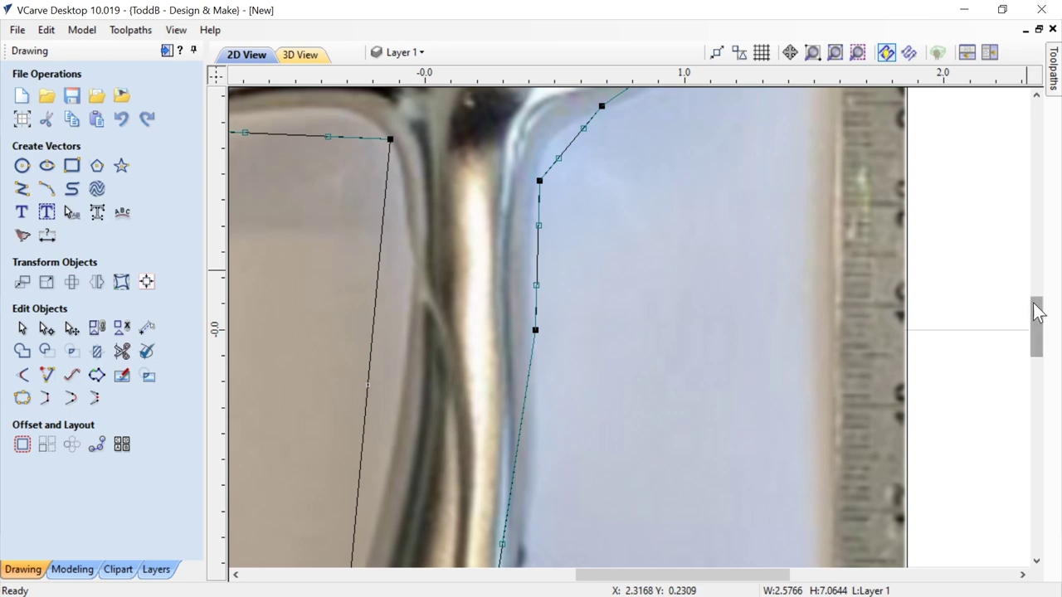
Step: Convert the spans around the handle's lower tip and up its lower left edge to Bezier curves
drag(1038, 308, 1041, 427)
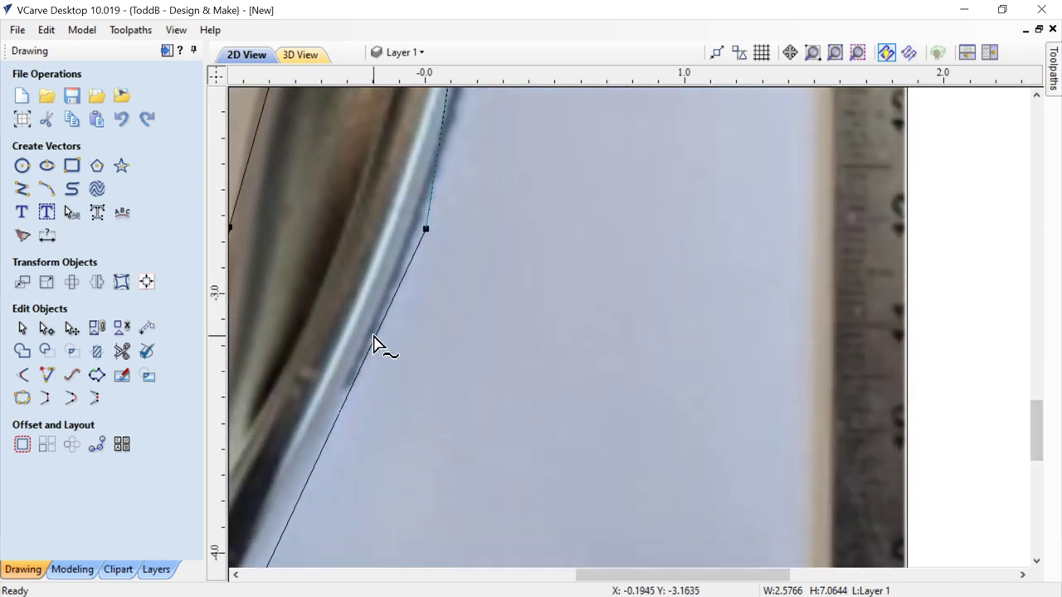
scroll(368, 441, down, 3)
scroll(343, 440, up, 2)
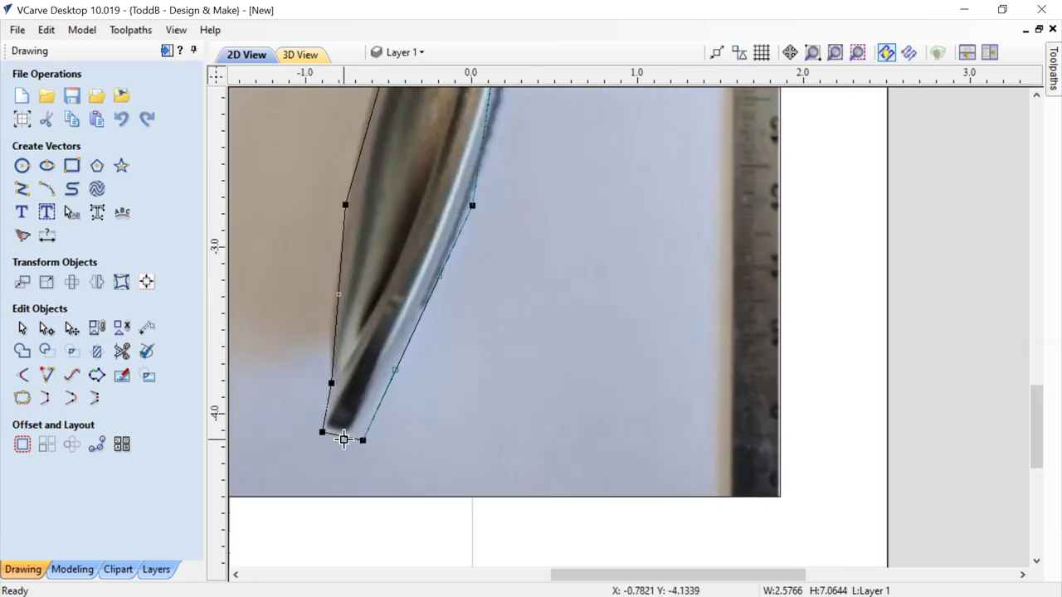
key(b)
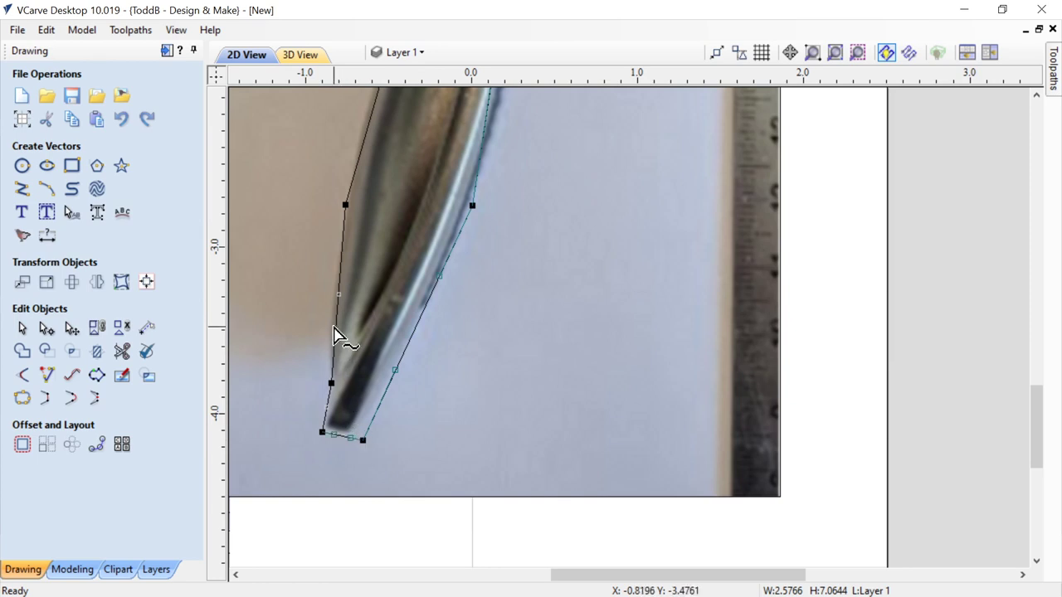
key(b)
key(b)
Step: Convert the long span on the handle's left edge below the left guard arm to a Bezier curve
scroll(1028, 427, up, 3)
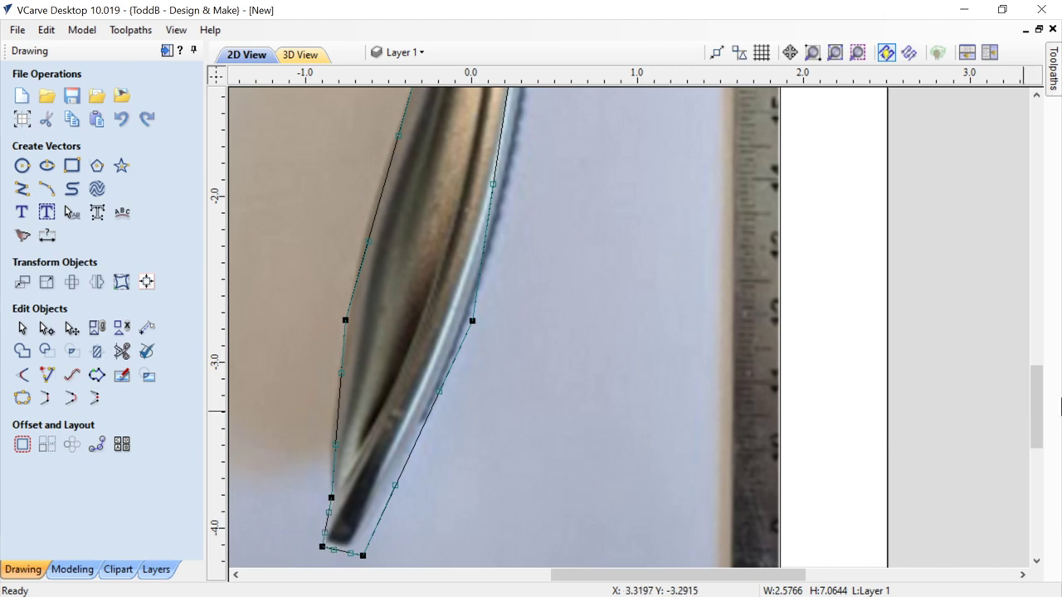
drag(1036, 422, 1033, 341)
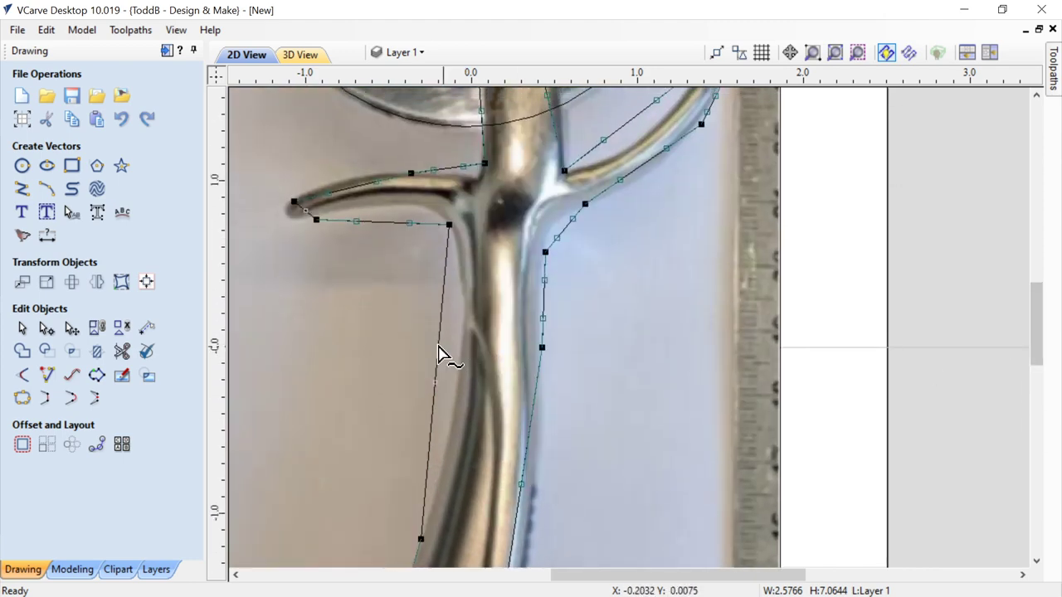
key(b)
Step: Bend the Bezier spans on both sides of the neck so that they follow the neck's curved edges in the photo
scroll(407, 216, down, 3)
scroll(432, 175, up, 1)
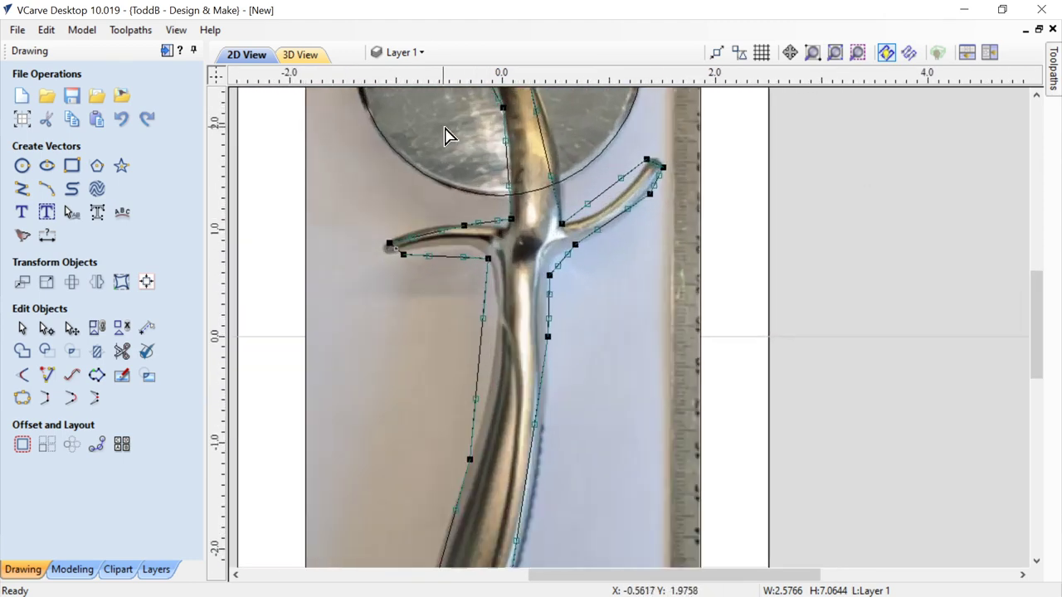
drag(1036, 344, 1038, 277)
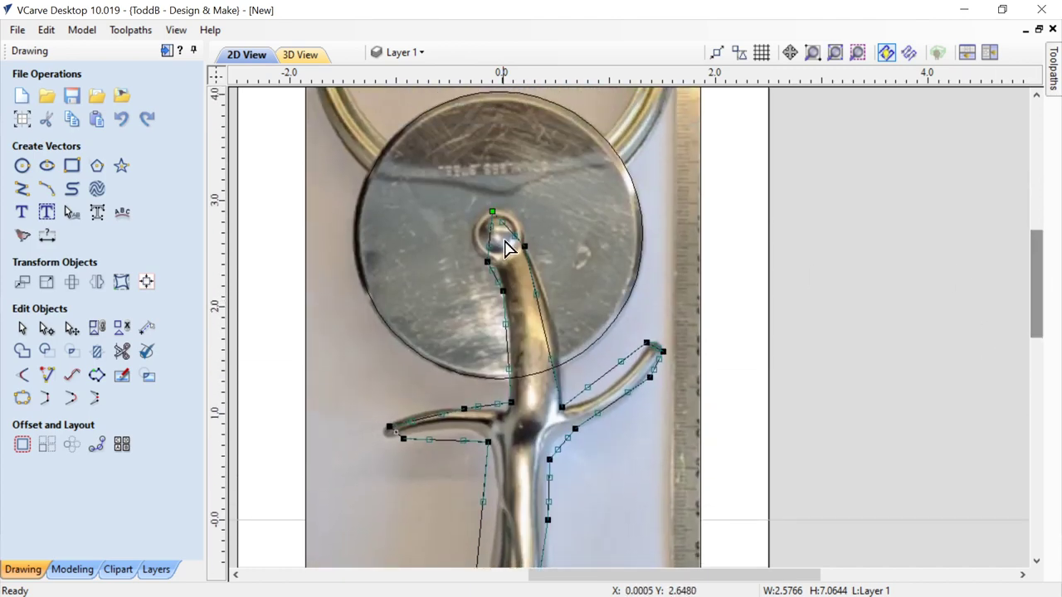
scroll(502, 241, up, 2)
scroll(531, 294, up, 1)
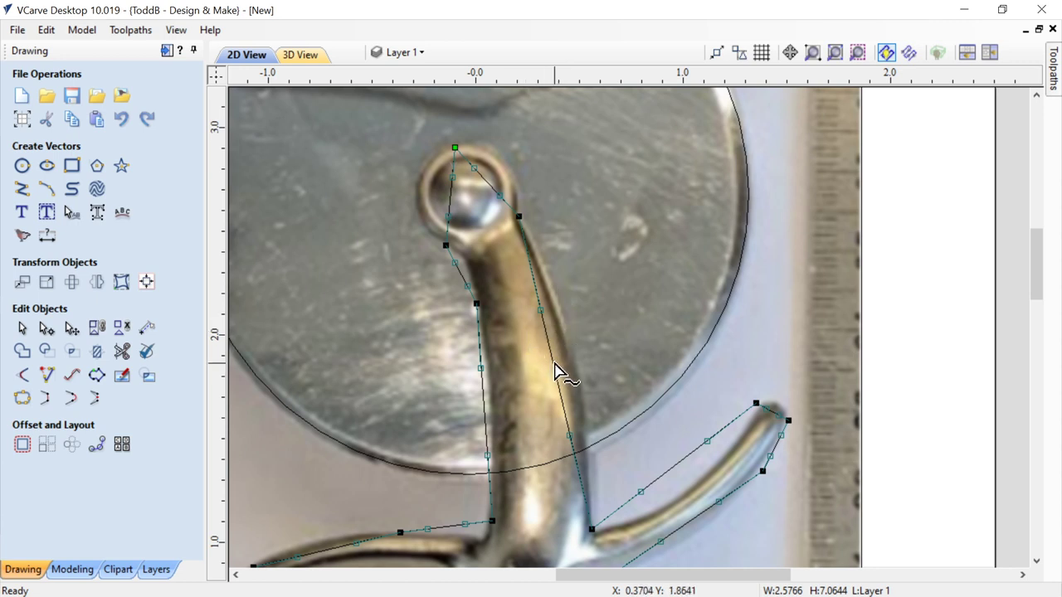
drag(554, 372, 572, 355)
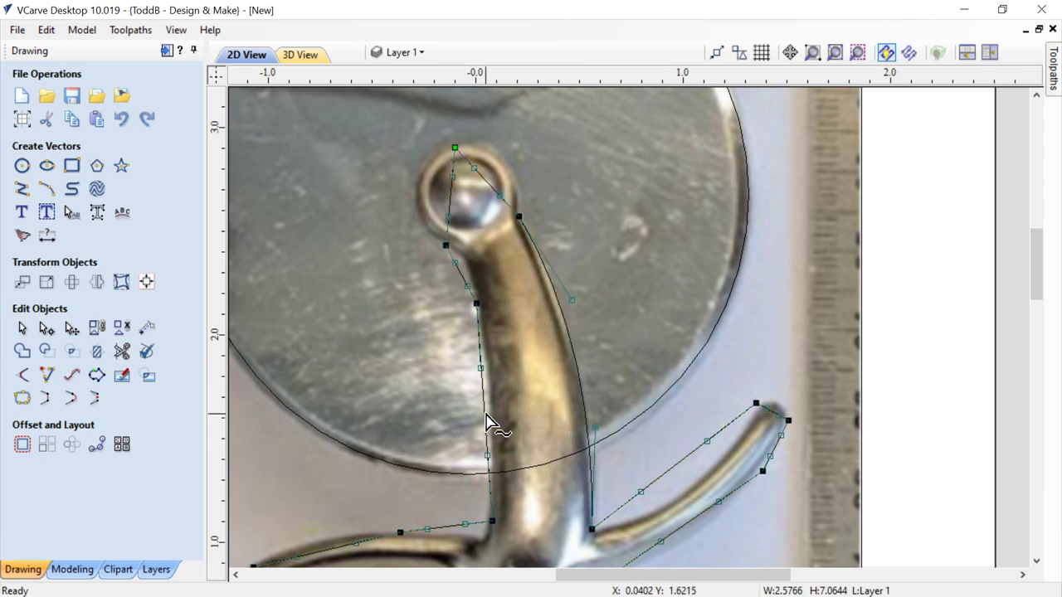
drag(490, 427, 457, 256)
Step: Bow the two spans around the blade pivot outward so that they follow the round pivot cap
scroll(468, 282, up, 2)
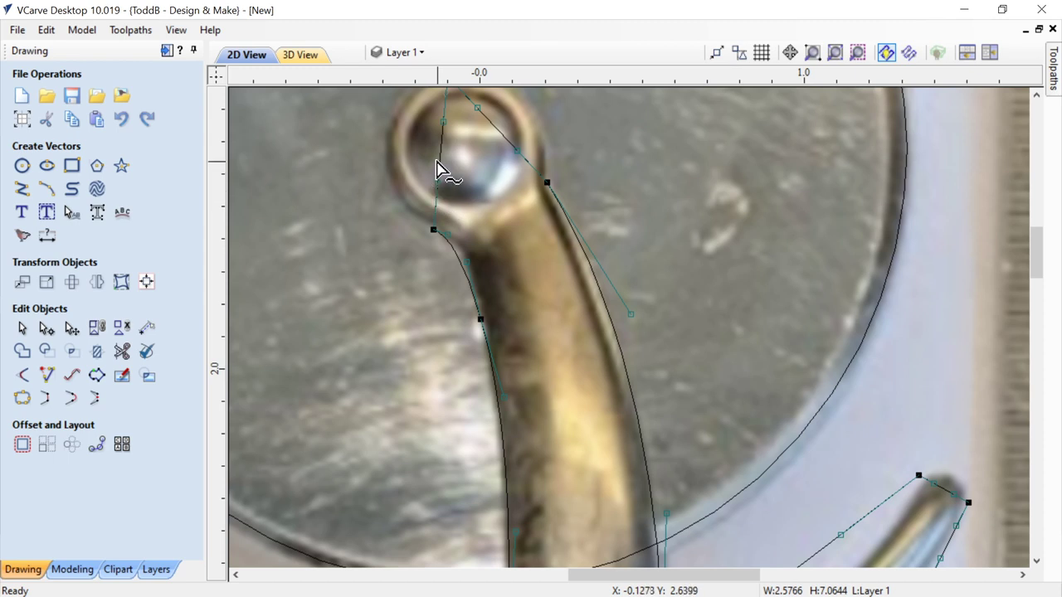
drag(439, 170, 382, 149)
drag(509, 143, 526, 100)
drag(1034, 263, 1037, 229)
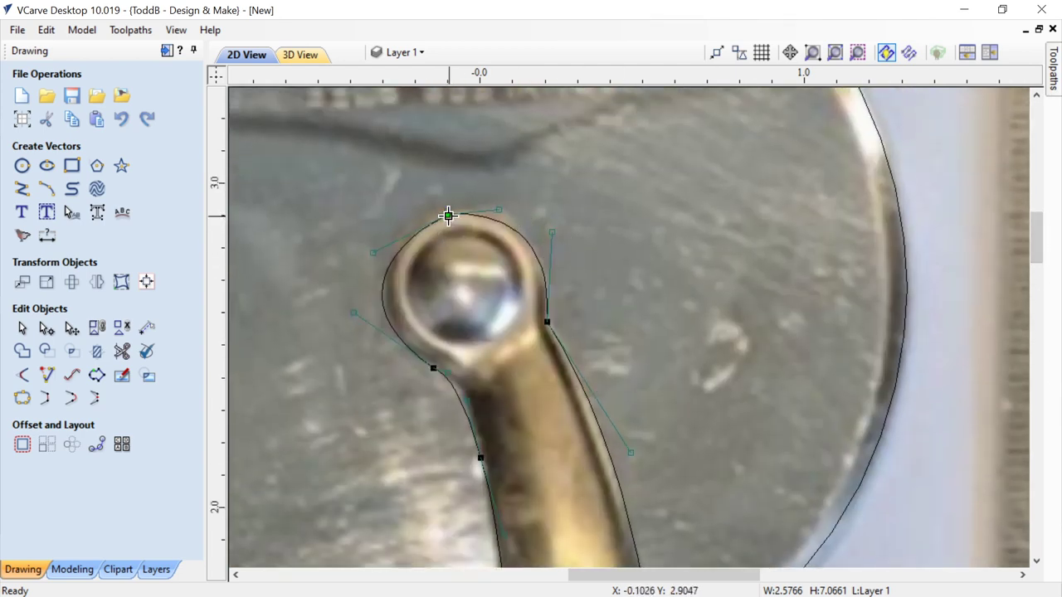
Step: Refine the node above the pivot cap and its Bezier handles so that the curve rounds the cap smoothly
drag(448, 216, 461, 235)
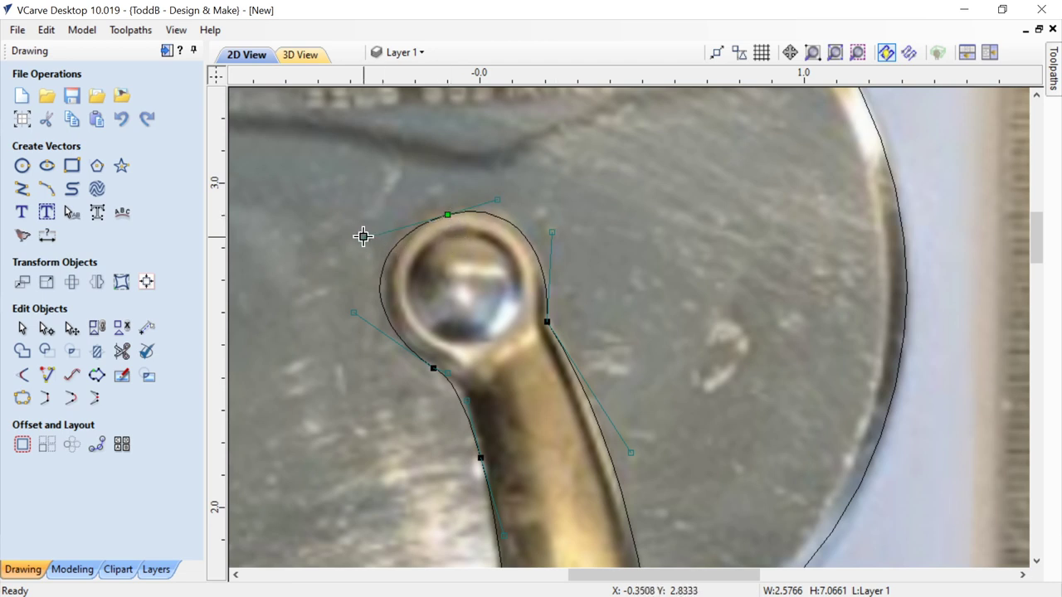
drag(363, 237, 376, 235)
click(448, 215)
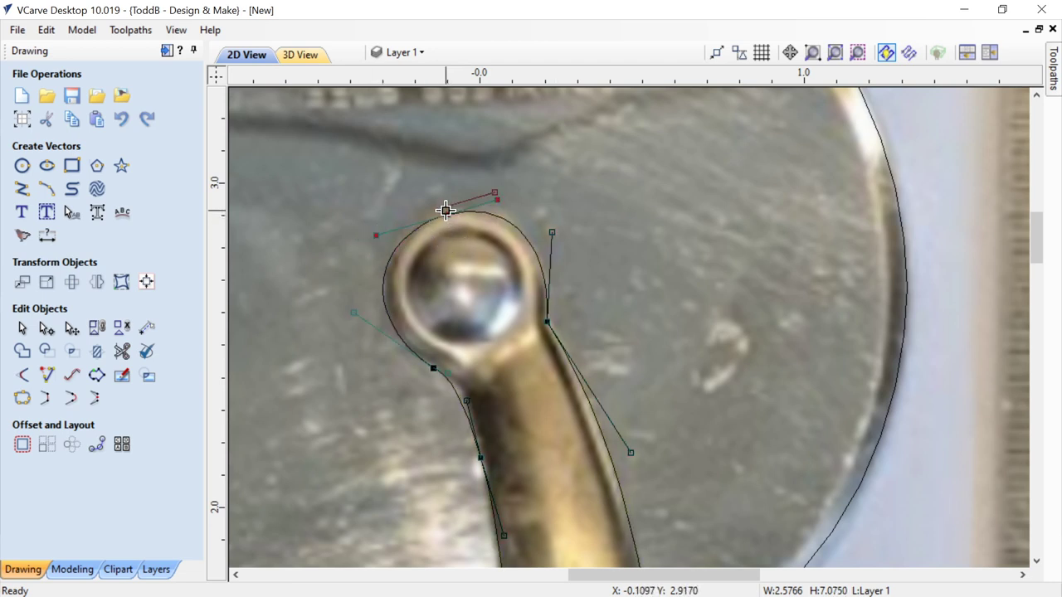
scroll(535, 379, down, 3)
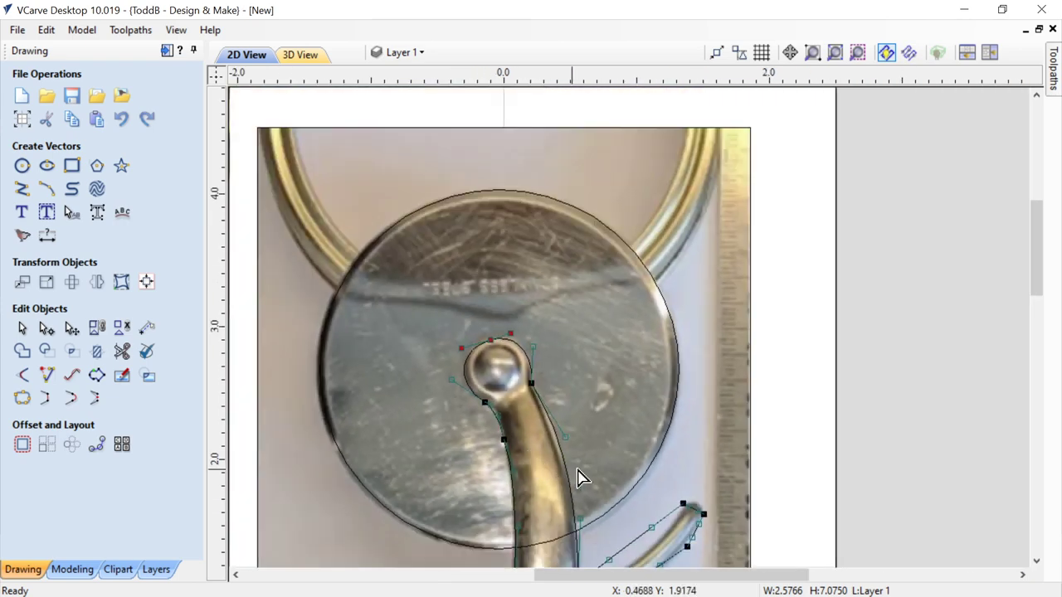
Step: Bend the upper span of the right guard arm into a curve that follows the arm's edge in the photo
drag(1036, 260, 1036, 320)
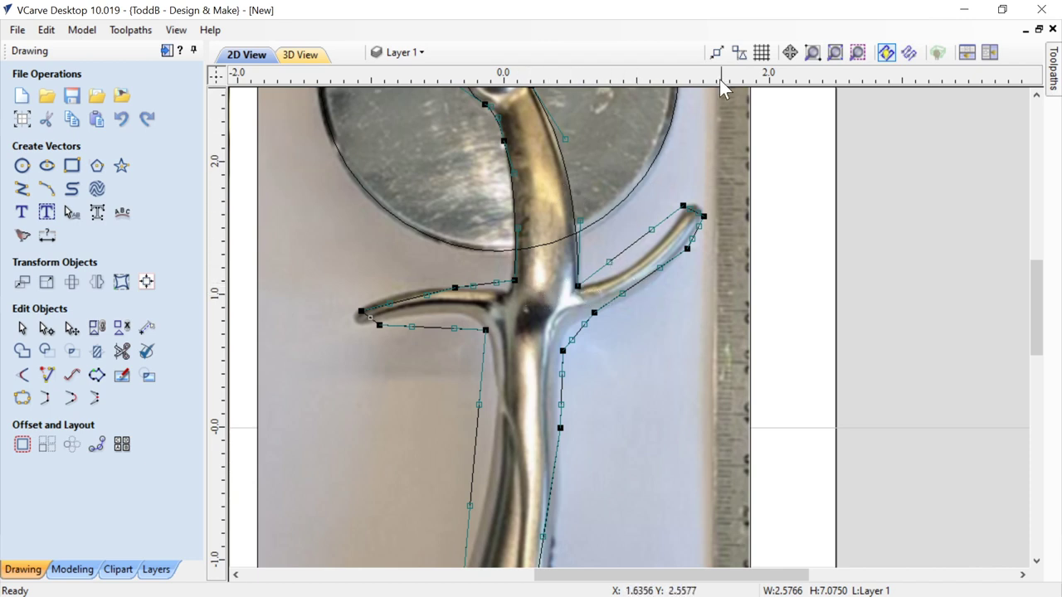
scroll(633, 257, up, 3)
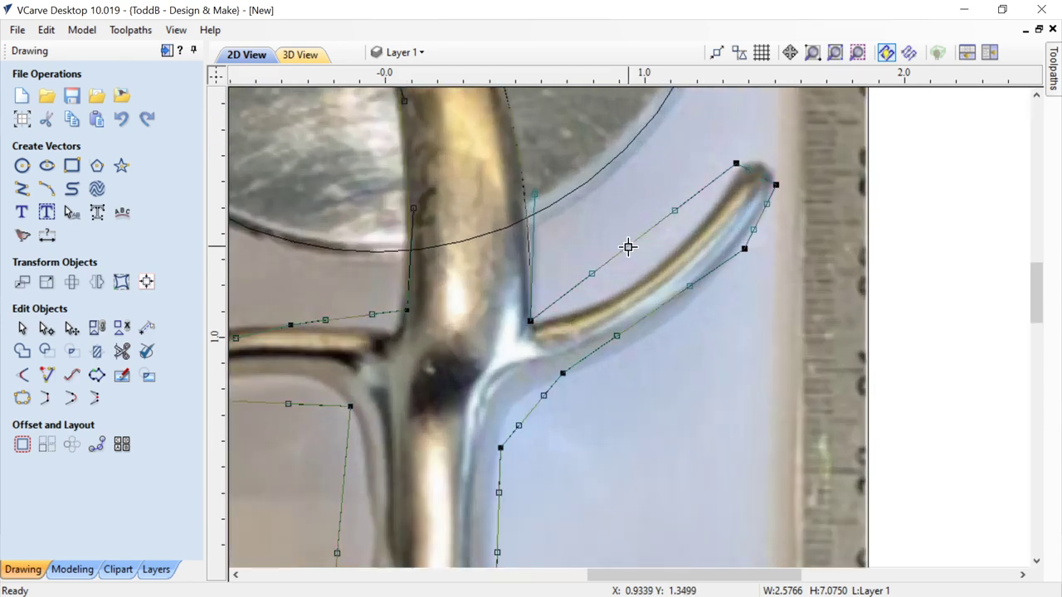
drag(648, 269, 770, 229)
scroll(763, 199, up, 2)
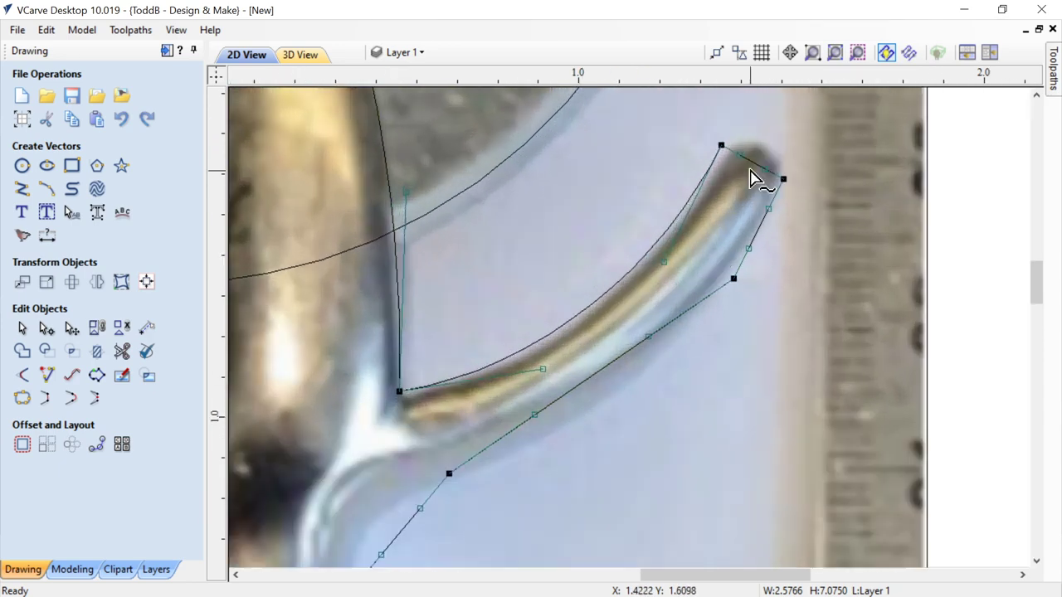
Step: Round the outline over the right guard arm's tip and smooth the node on the tip's outer side
drag(726, 154, 746, 123)
key(c)
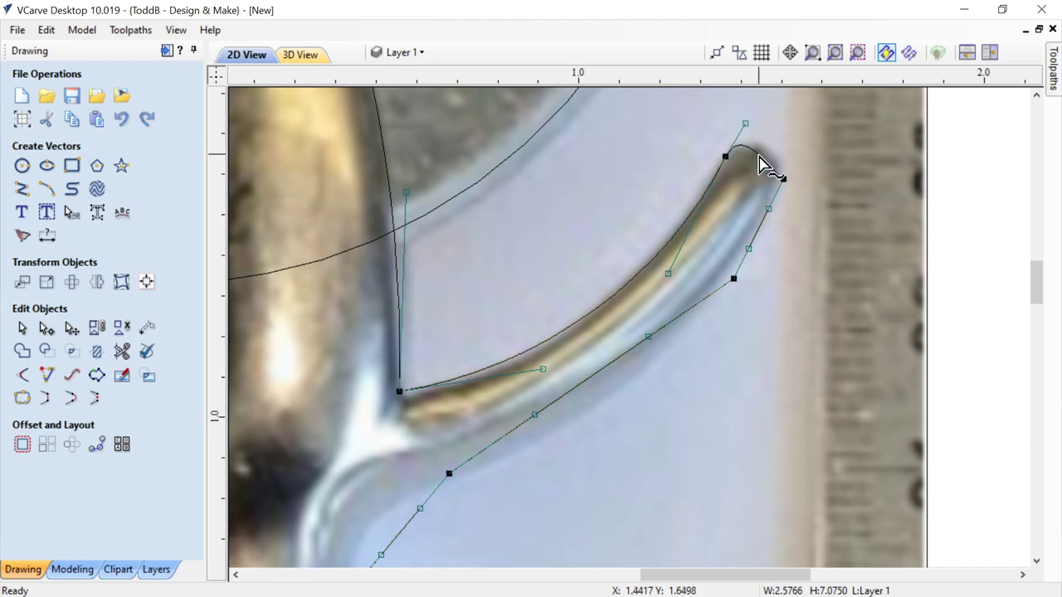
drag(766, 171, 783, 146)
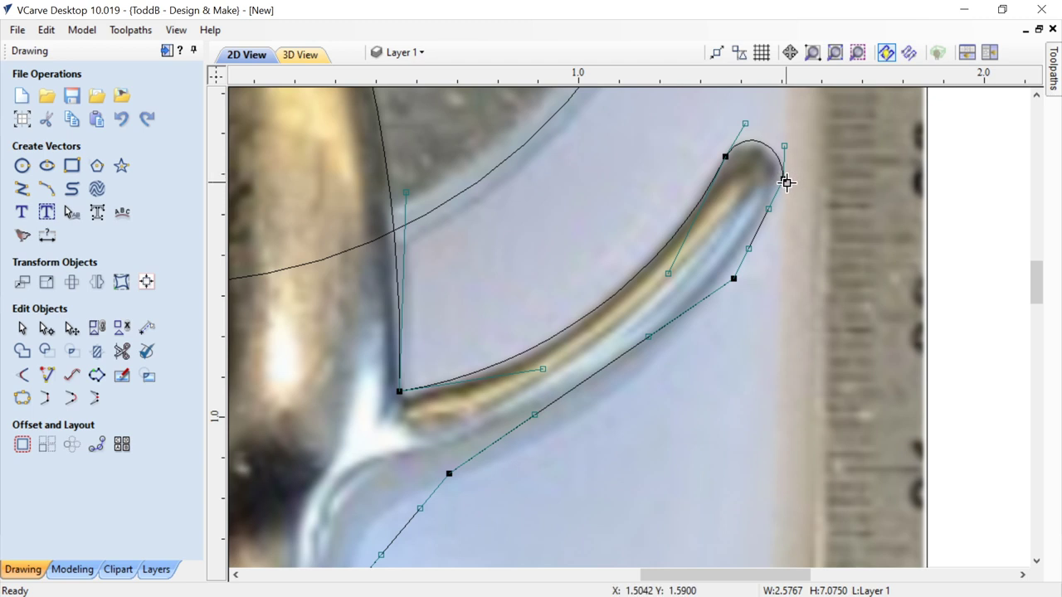
click(786, 180)
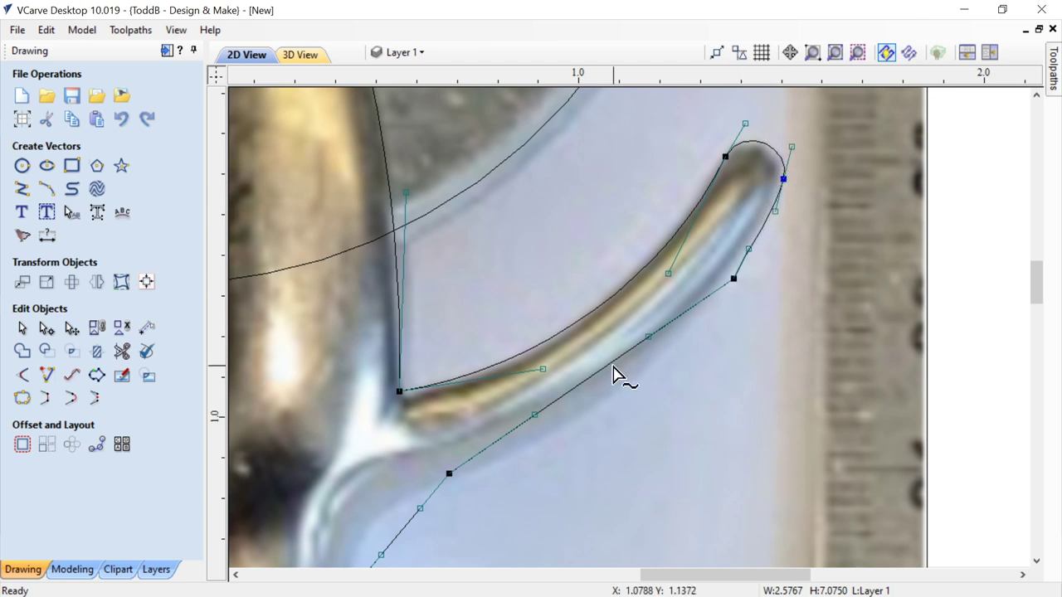
Step: Bow the right guard arm's lower edge and its transition into the handle outward, smoothing the nodes along them
key(c)
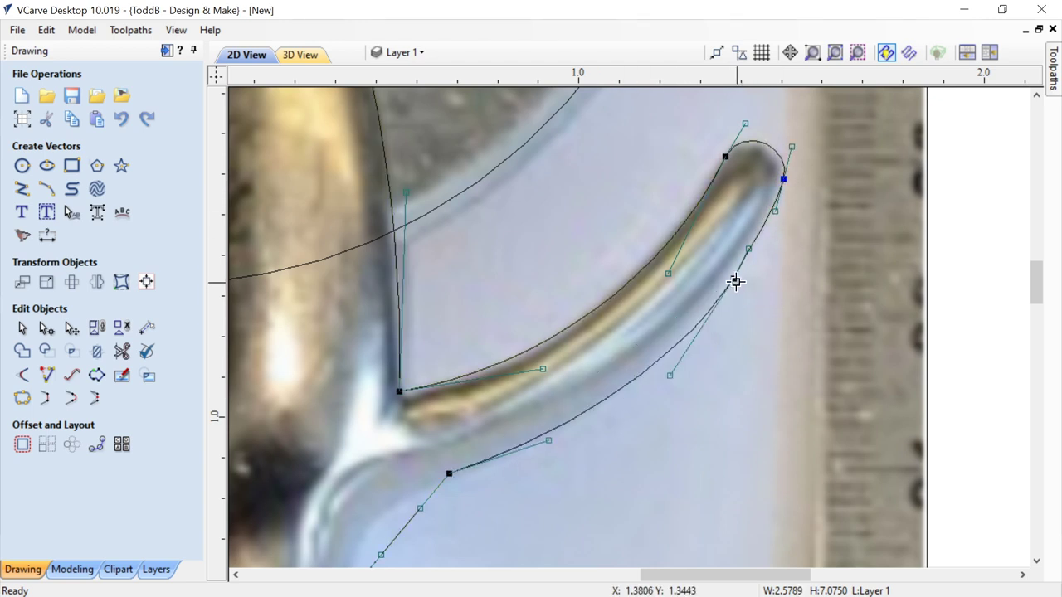
shift+click(733, 279)
drag(1040, 292, 1036, 313)
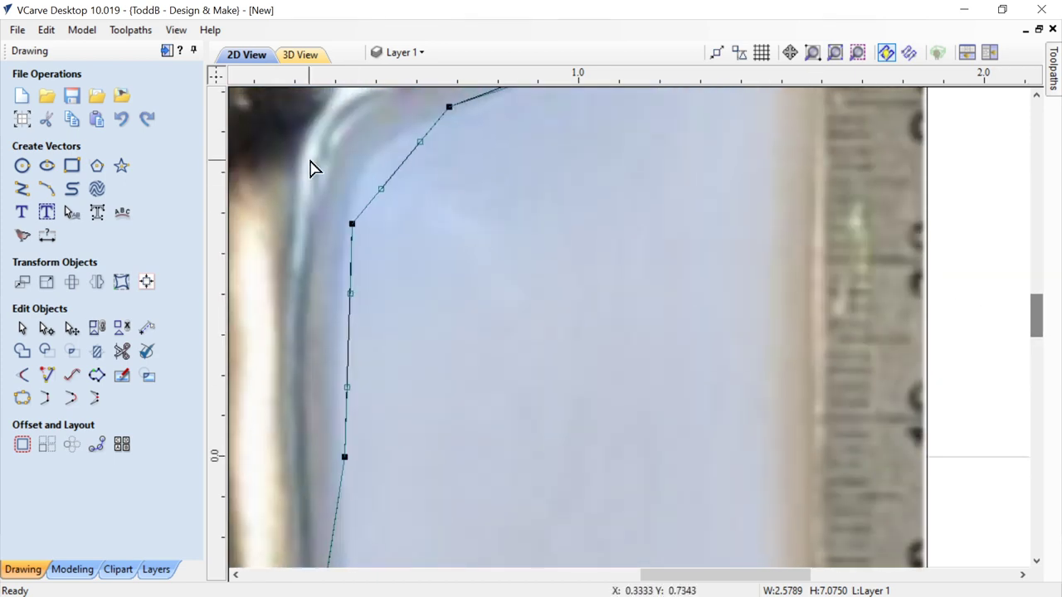
key(s)
click(452, 104)
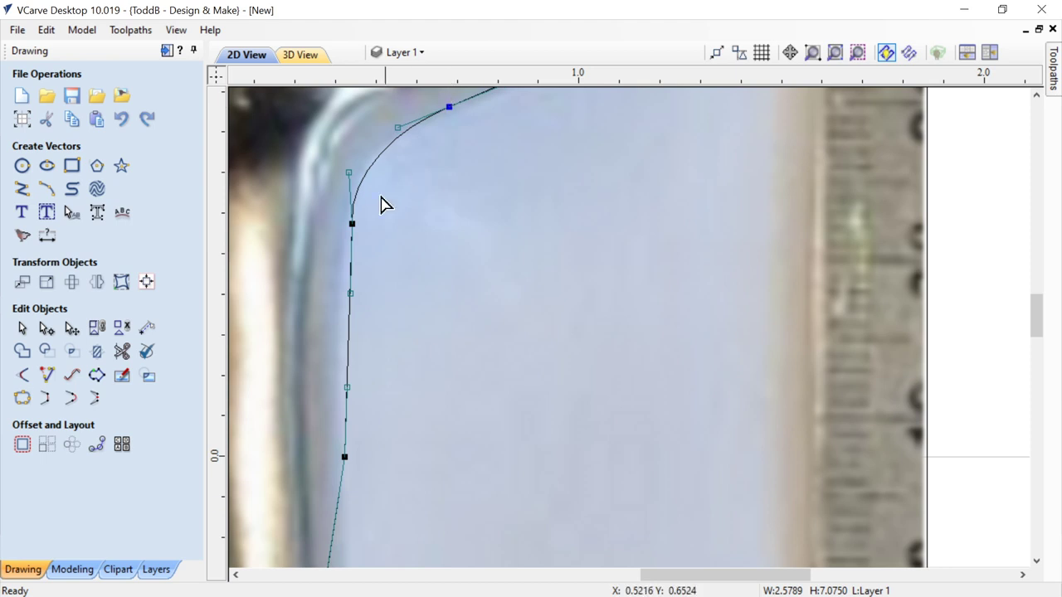
drag(350, 221, 352, 224)
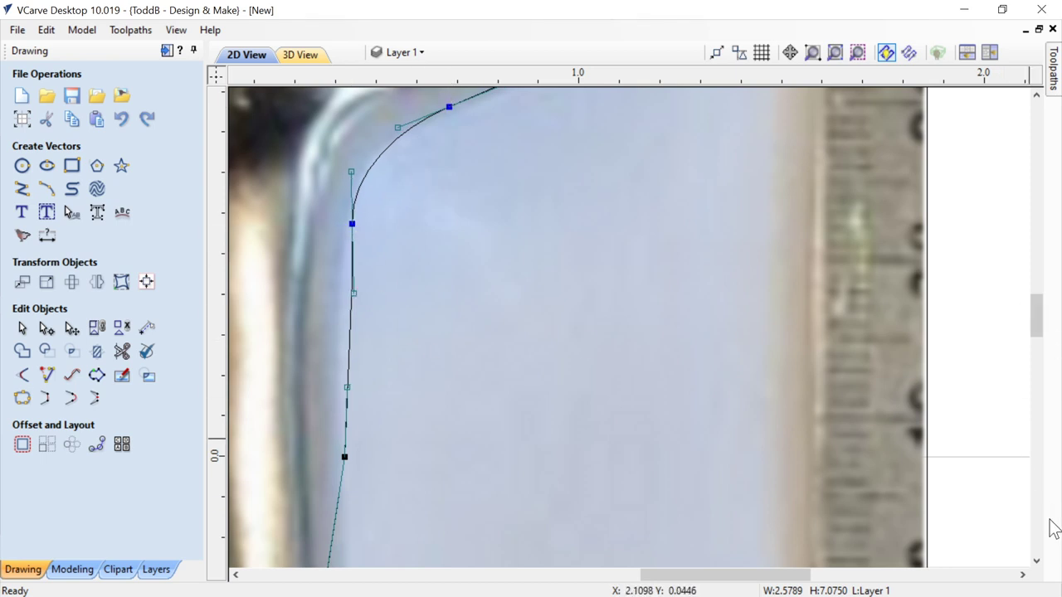
Step: Bend the long span on the handle's right edge to match the photo and smooth the nodes at both its ends
click(1035, 561)
scroll(491, 555, down, 2)
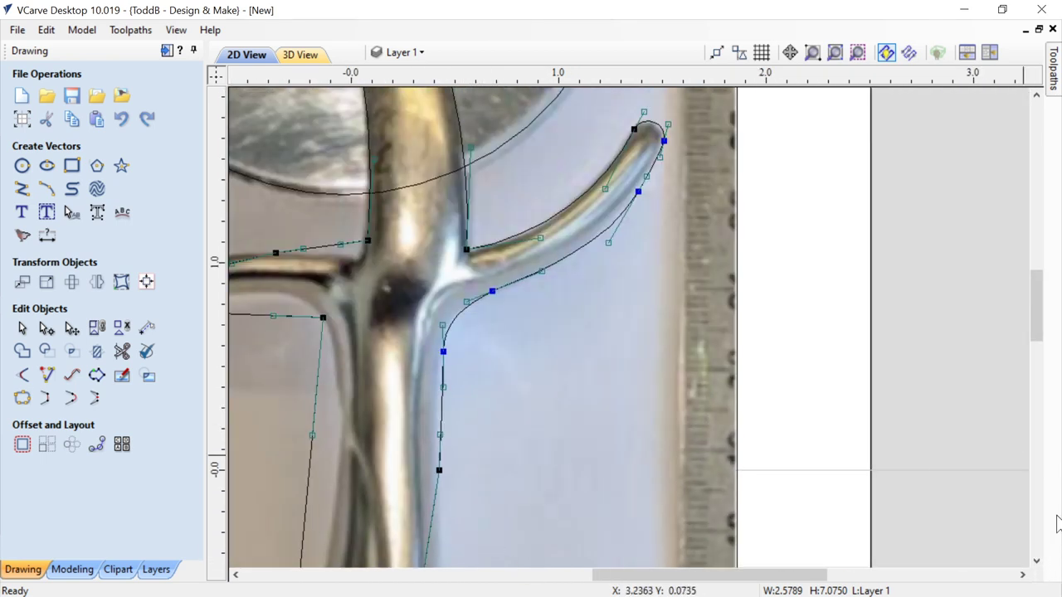
click(1035, 561)
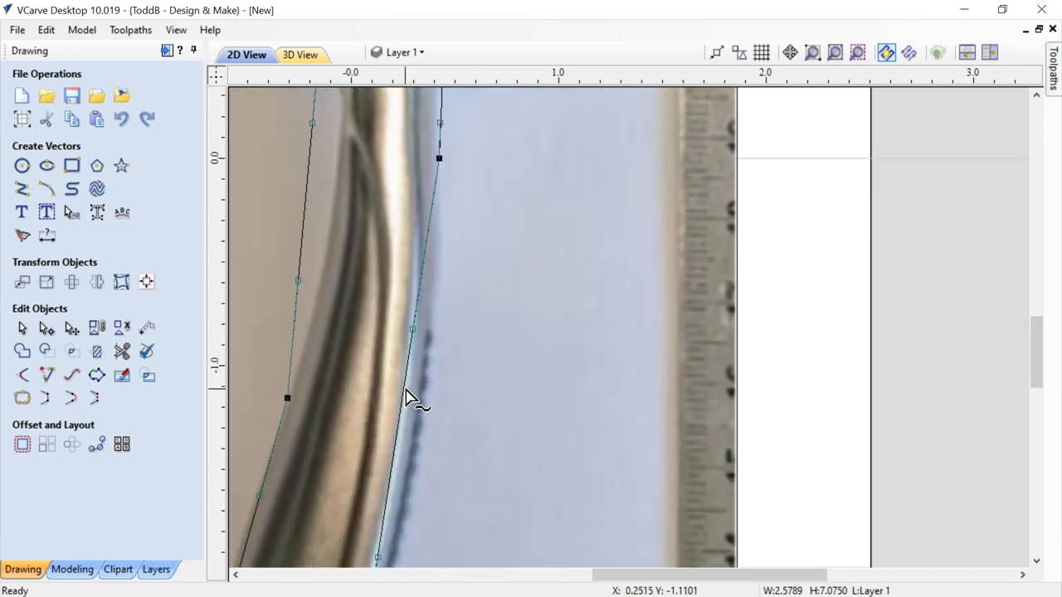
drag(406, 390, 424, 399)
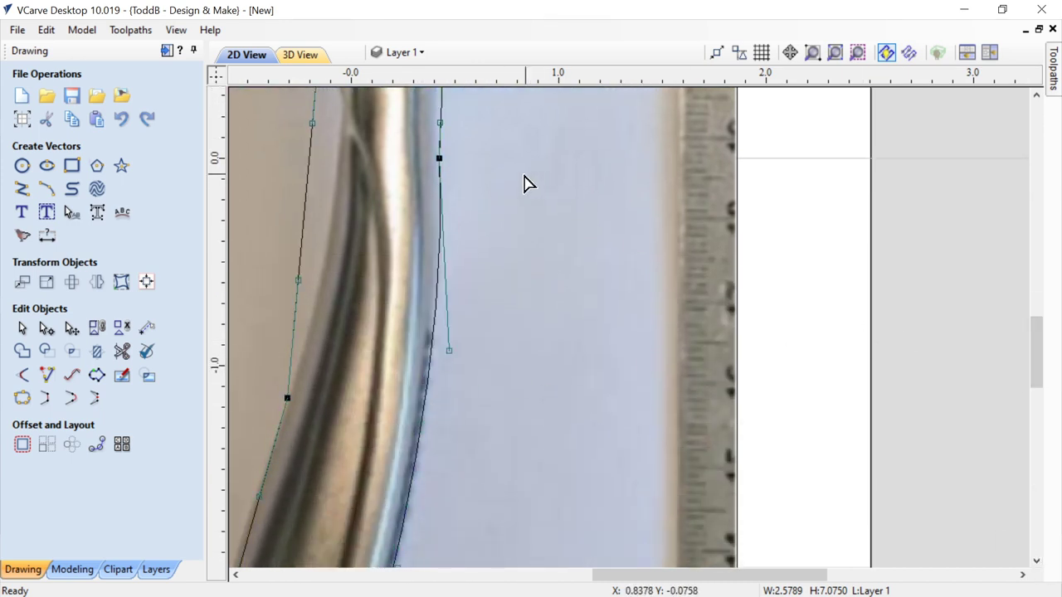
click(442, 158)
key(s)
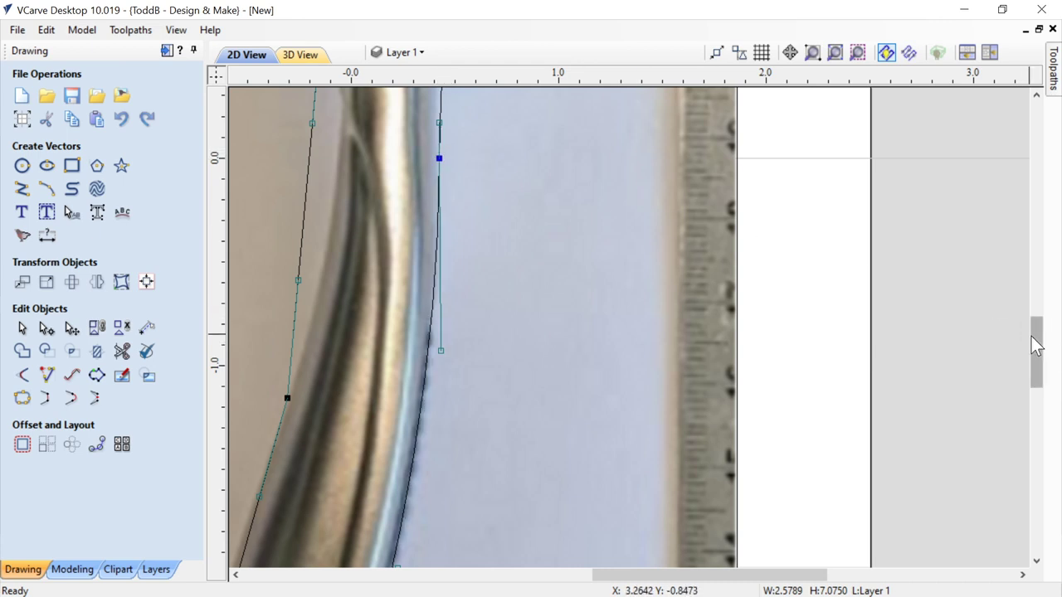
drag(1033, 348, 998, 417)
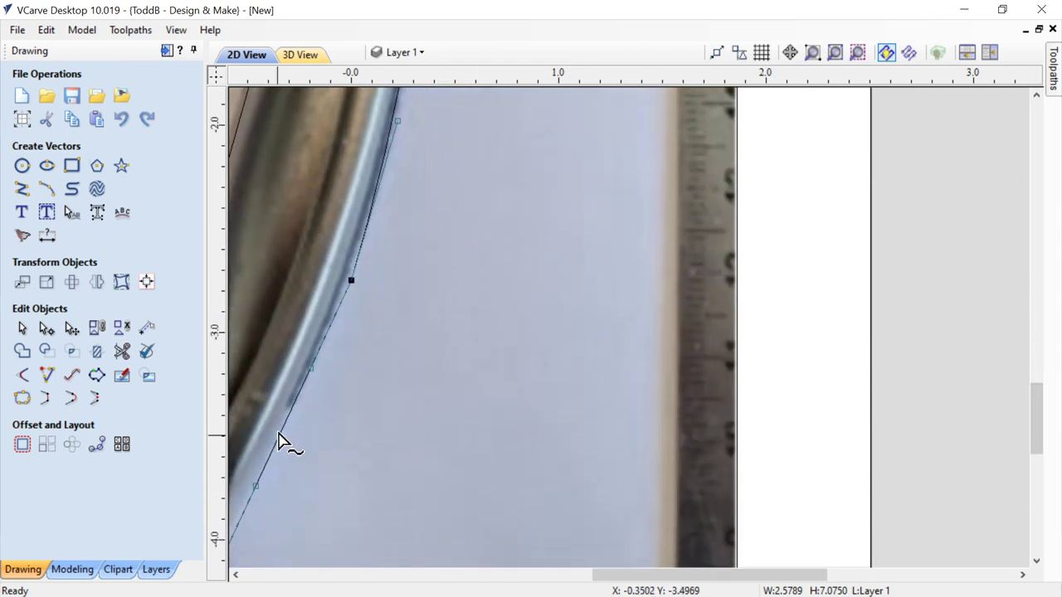
drag(348, 278, 351, 282)
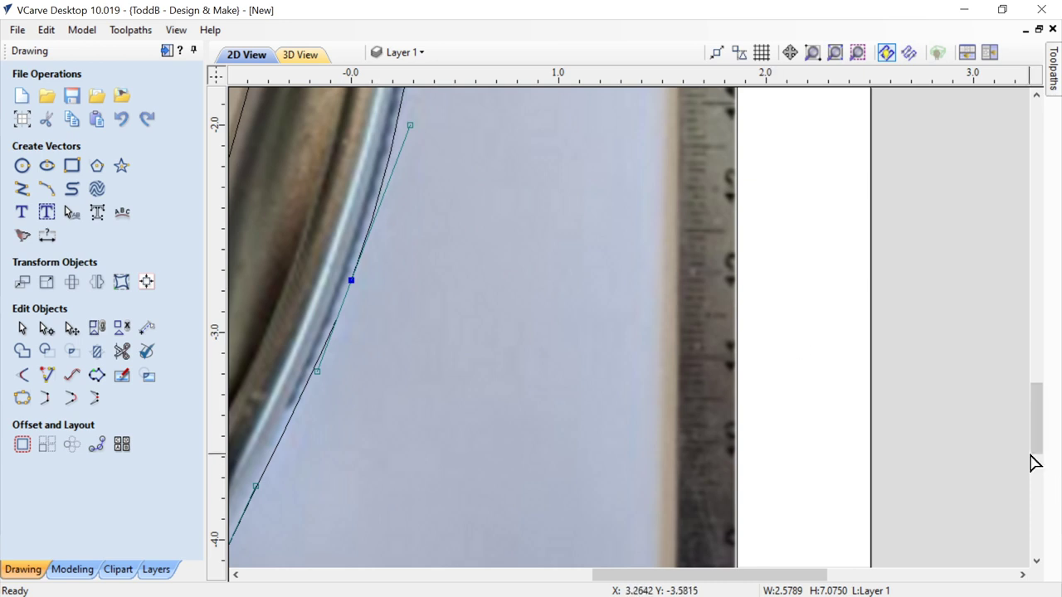
Step: Round the outline's end span beneath the handle's lower tip by bowing it and adjusting its node and Bezier handle
drag(1035, 462, 1036, 477)
drag(758, 581, 672, 585)
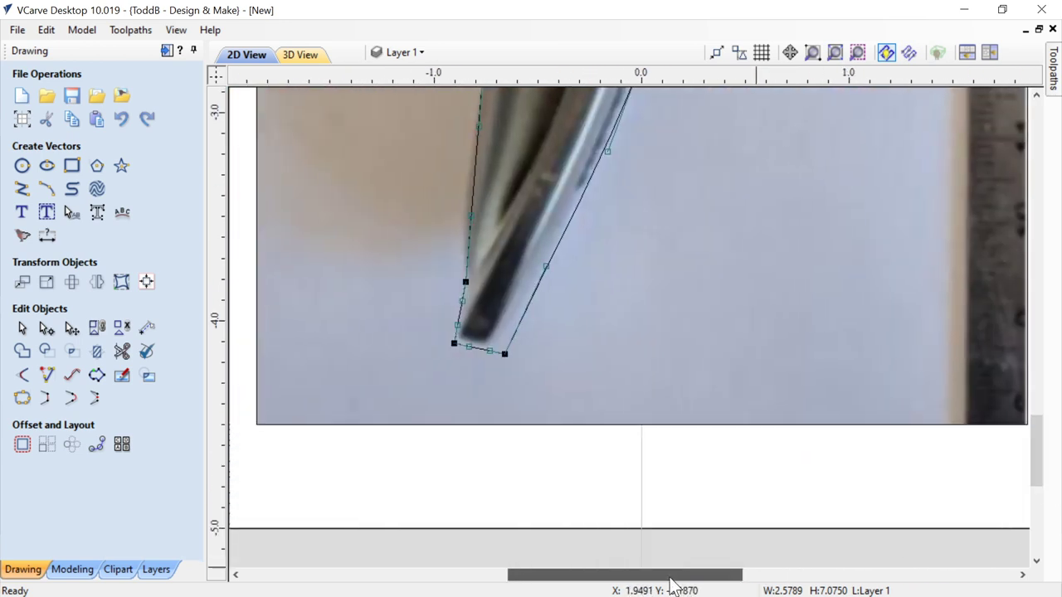
scroll(490, 352, up, 2)
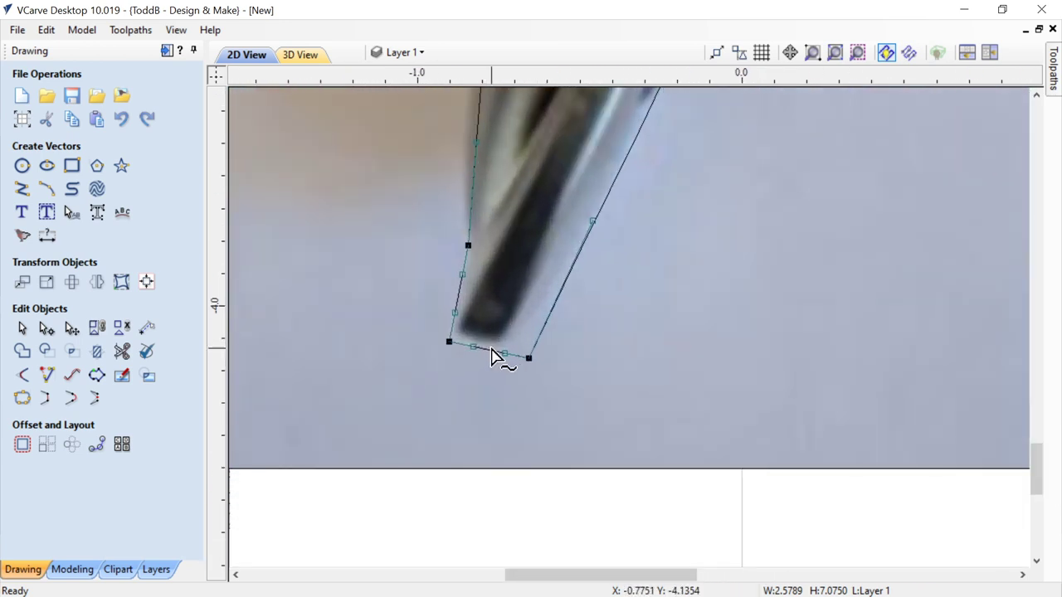
drag(480, 357, 522, 354)
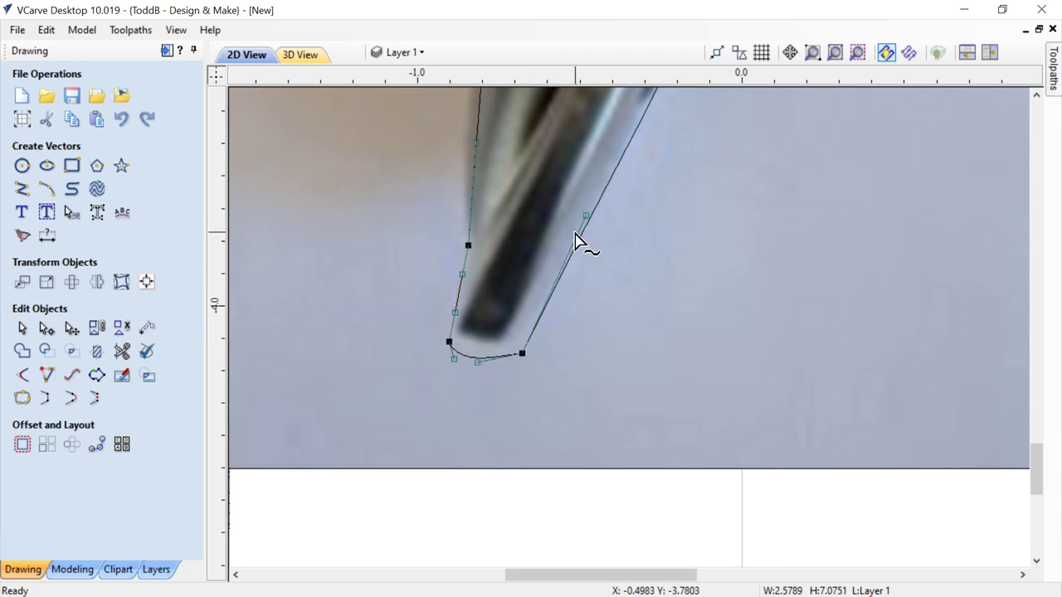
key(b)
click(479, 362)
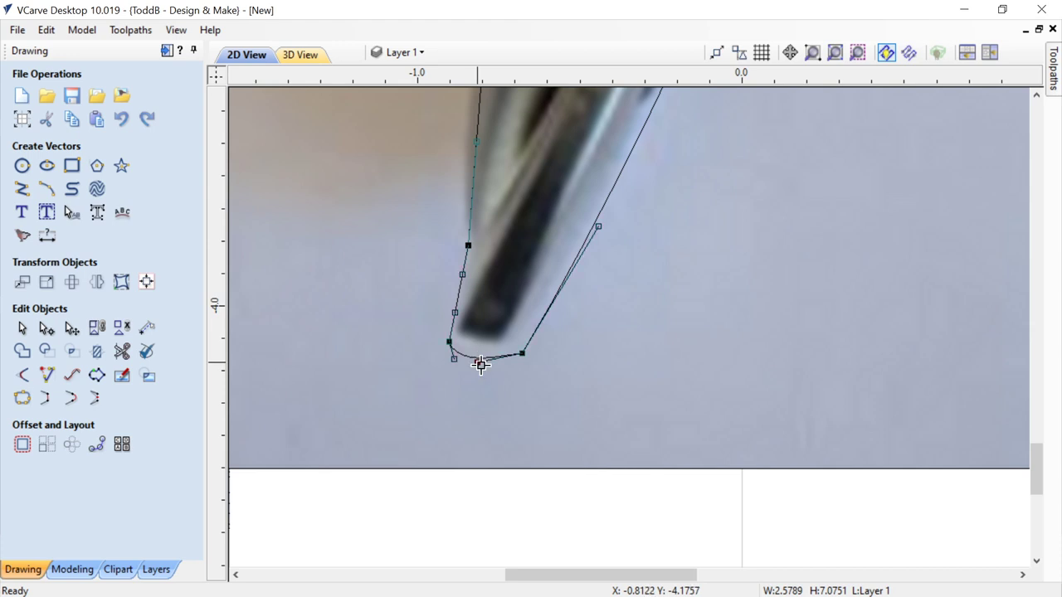
drag(497, 370, 502, 366)
Step: Bow the short span on the left of the handle's lower tip outward and smooth the nodes around the tip
drag(454, 312, 445, 308)
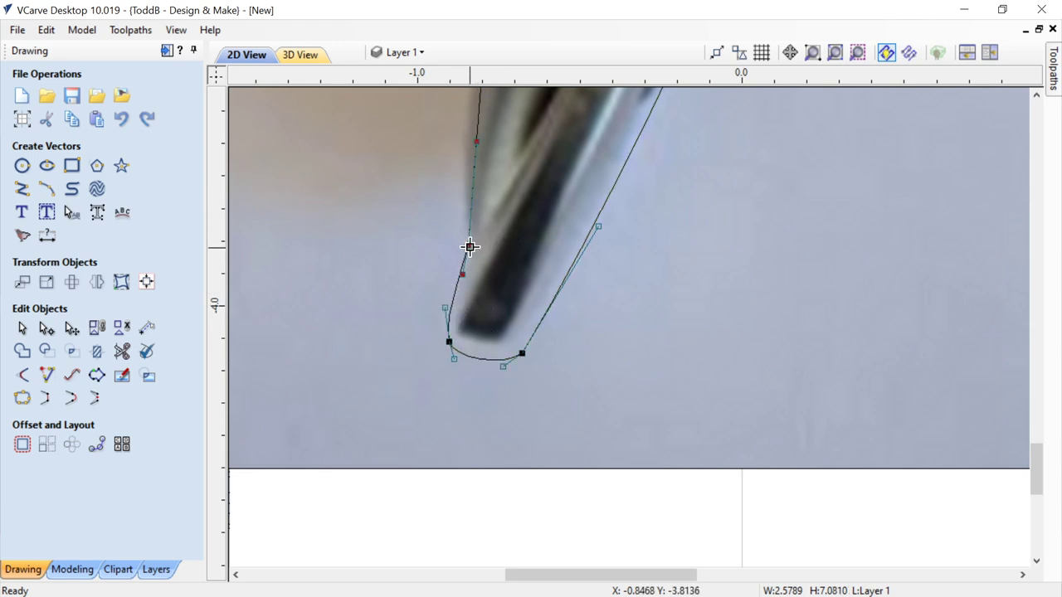
drag(469, 247, 461, 244)
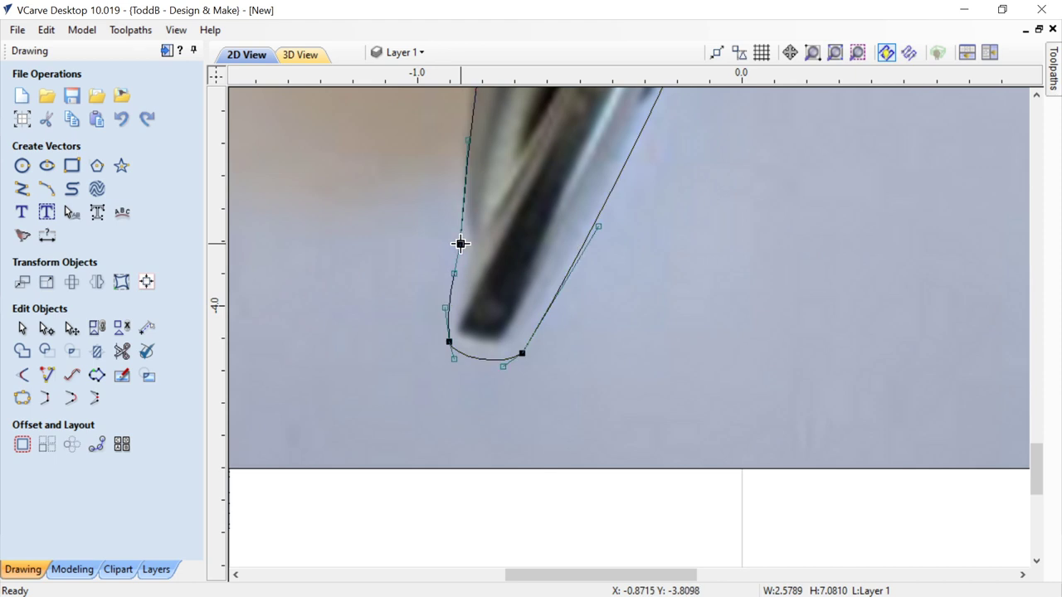
key(p)
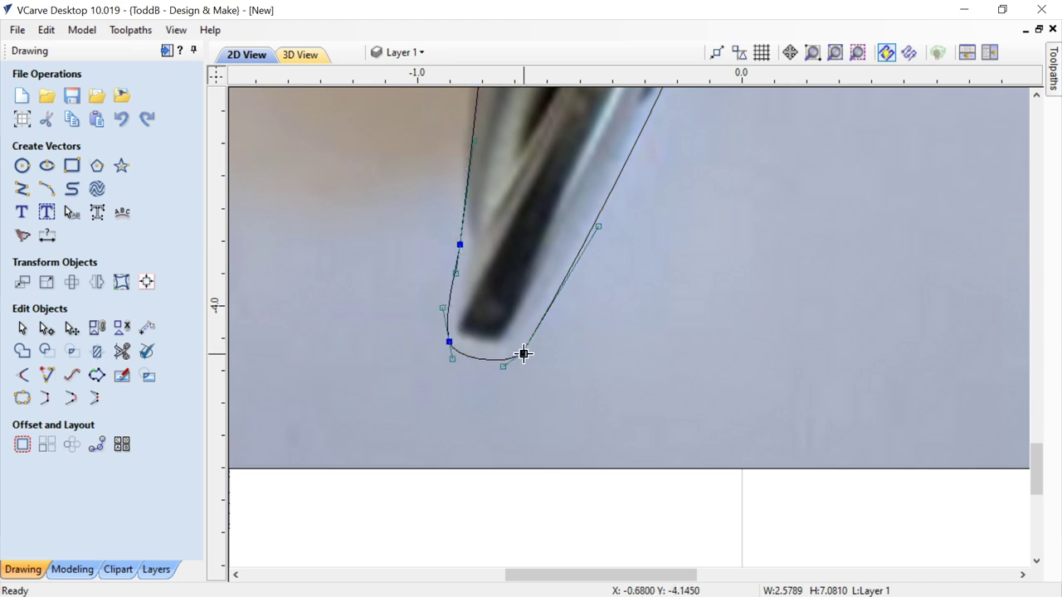
drag(598, 226, 623, 244)
Step: Bend the spans along the handle's left edge up to the left guard arm so that they follow the photo
drag(1033, 483, 1037, 433)
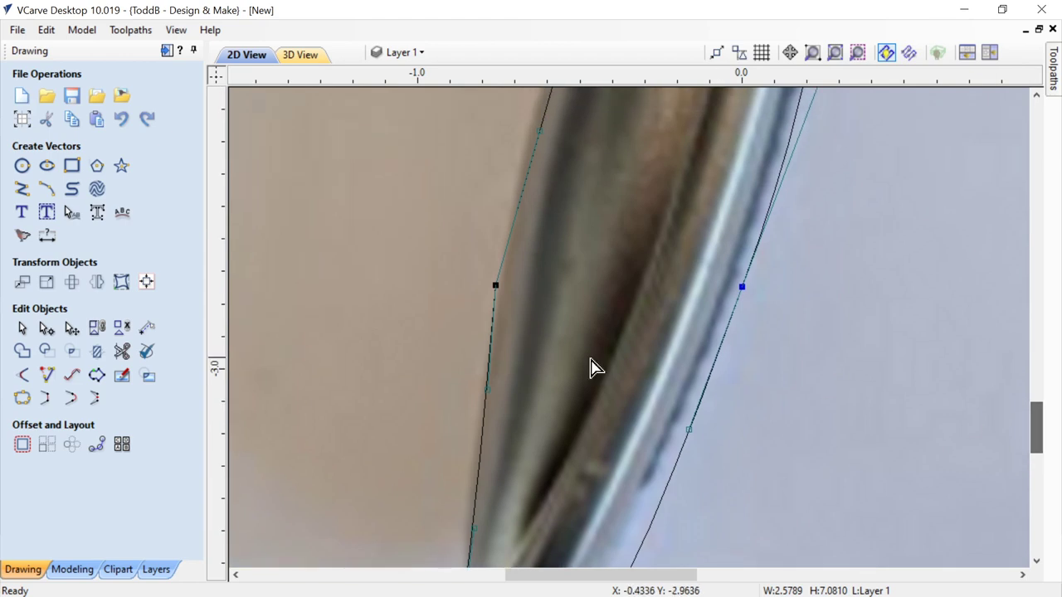
scroll(531, 315, down, 3)
key(d)
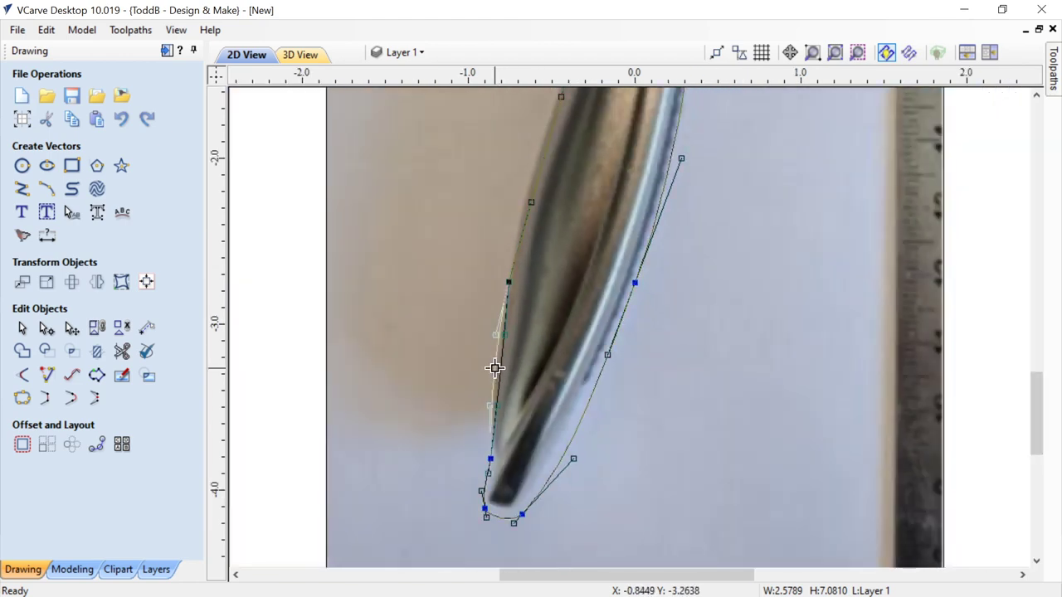
drag(537, 189, 531, 177)
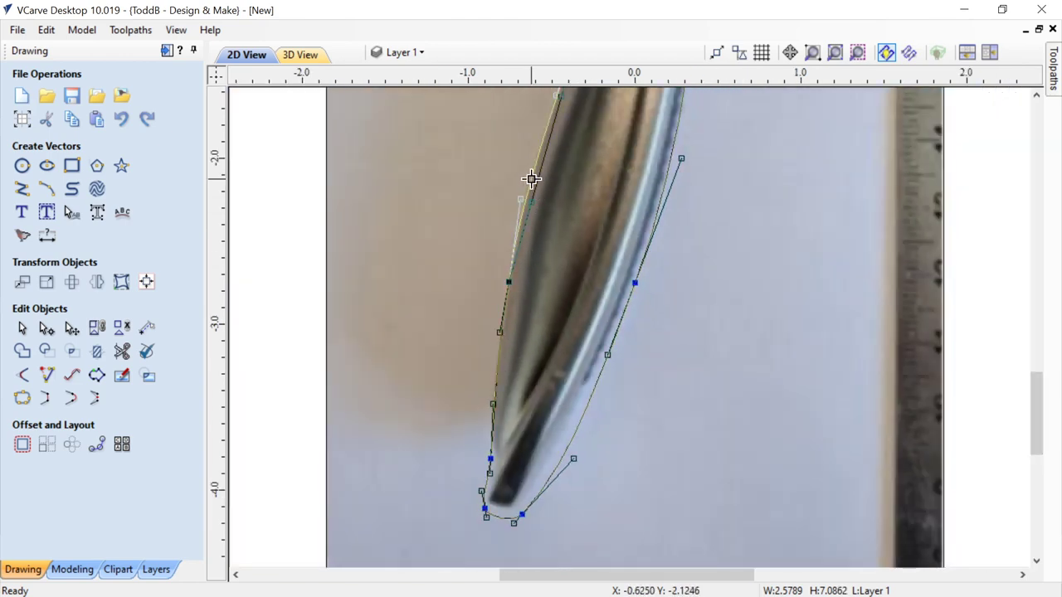
drag(1038, 379, 1027, 331)
click(509, 285)
drag(600, 247, 623, 232)
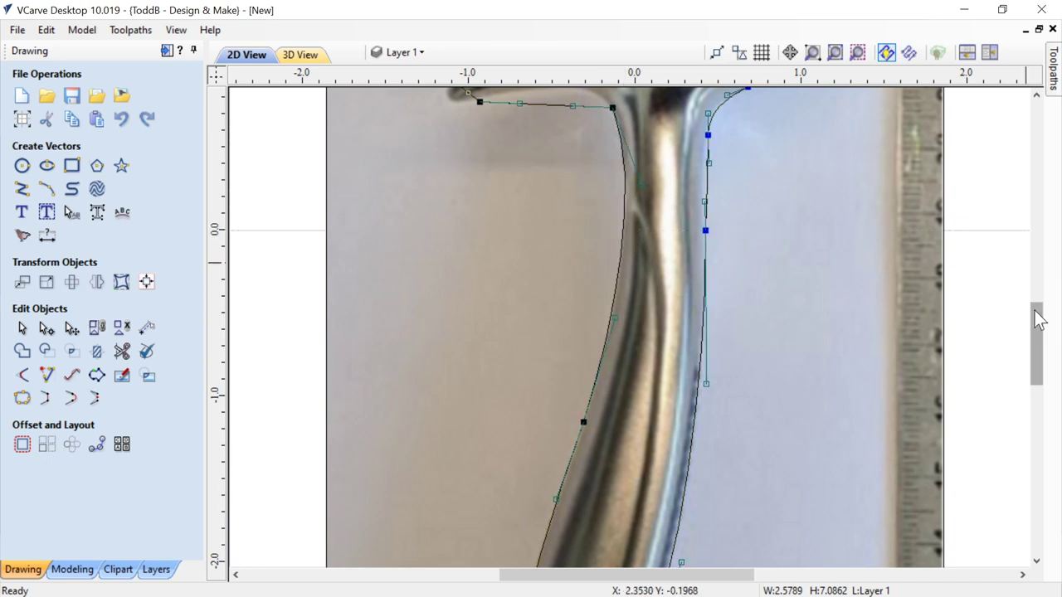
Step: Curve the left guard arm's underside into the handle and smooth the node where they meet
drag(1035, 308, 1036, 290)
scroll(558, 300, up, 2)
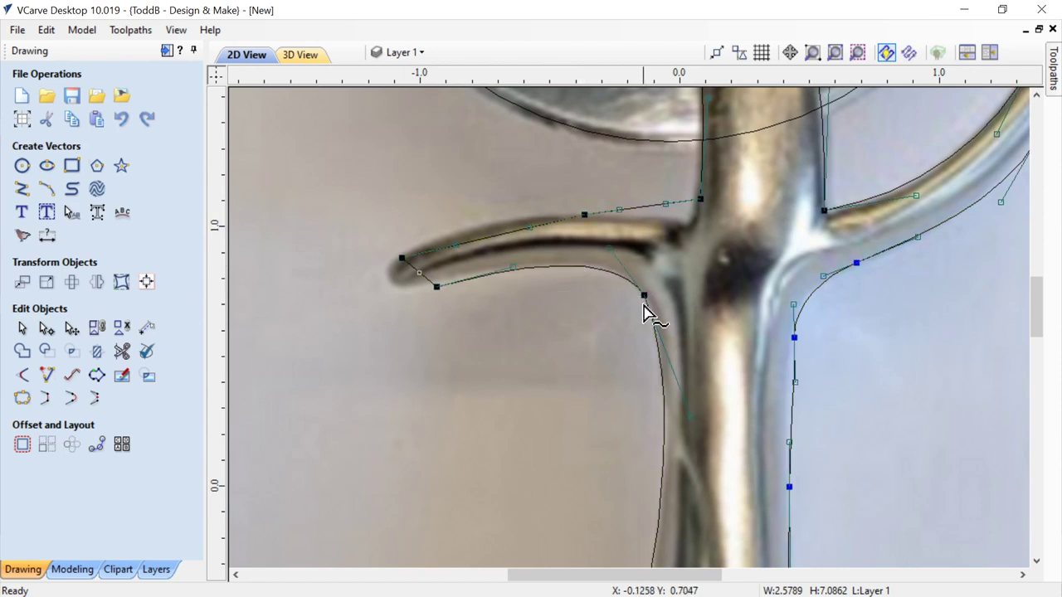
key(s)
Step: Bow the end span of the left guard arm around its tip and reposition the tip's upper node
scroll(436, 282, up, 1)
mouse_move(411, 274)
mouse_down()
mouse_move(427, 287)
mouse_move(372, 290)
mouse_move(398, 284)
mouse_up()
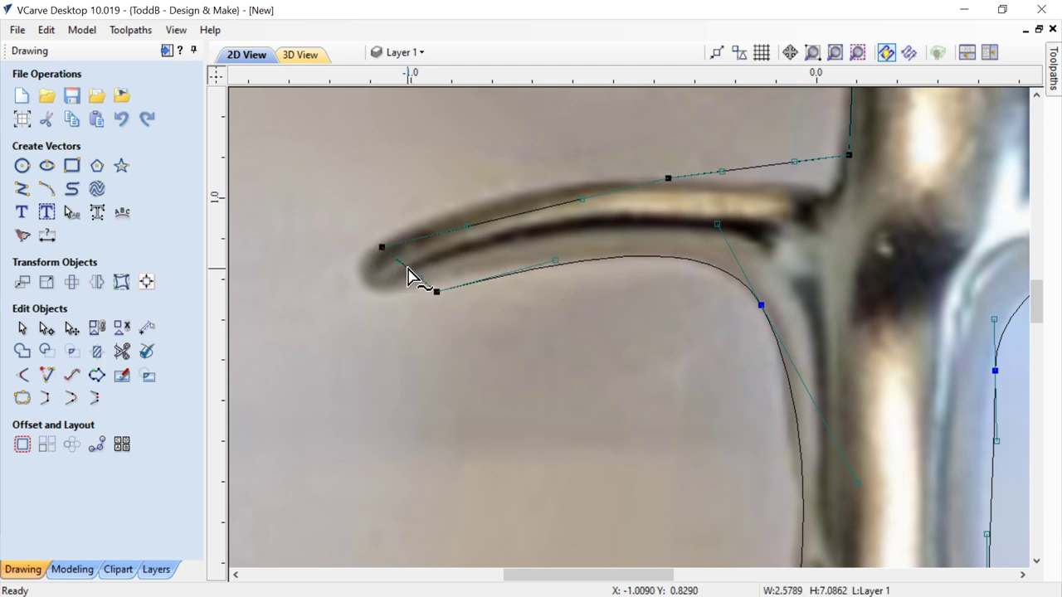
drag(390, 284, 381, 238)
Step: Curve the left guard arm's upper edge along the photo and blend it into the base of the neck
drag(580, 196, 569, 176)
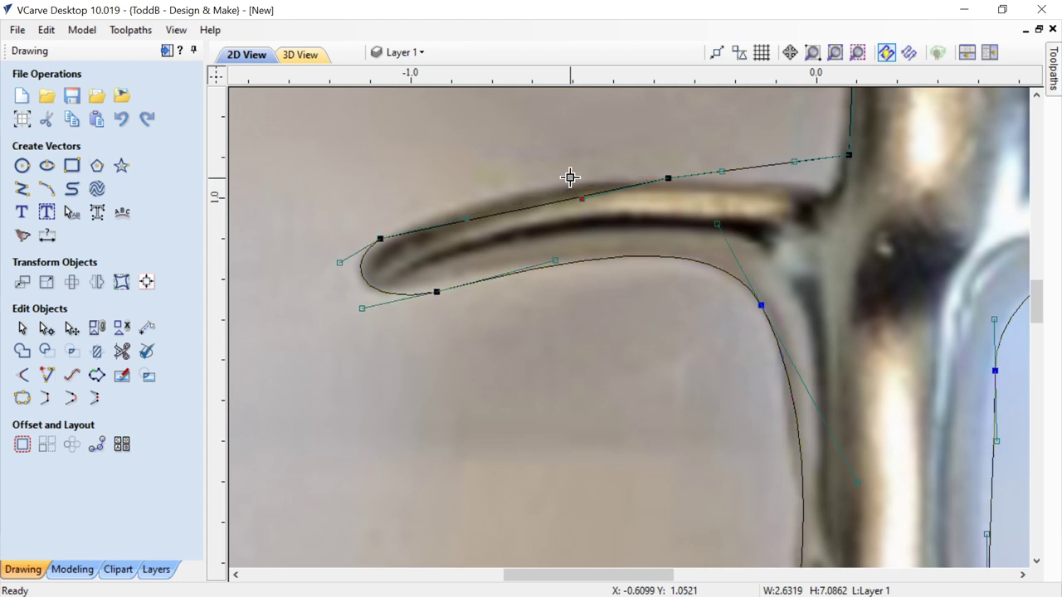
drag(472, 217, 463, 199)
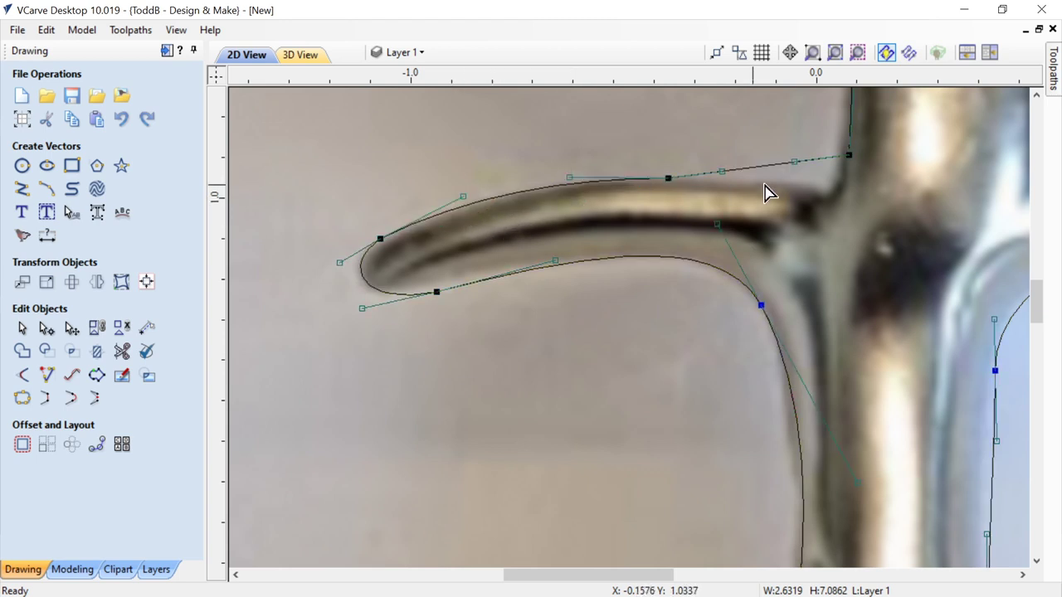
drag(774, 174, 805, 182)
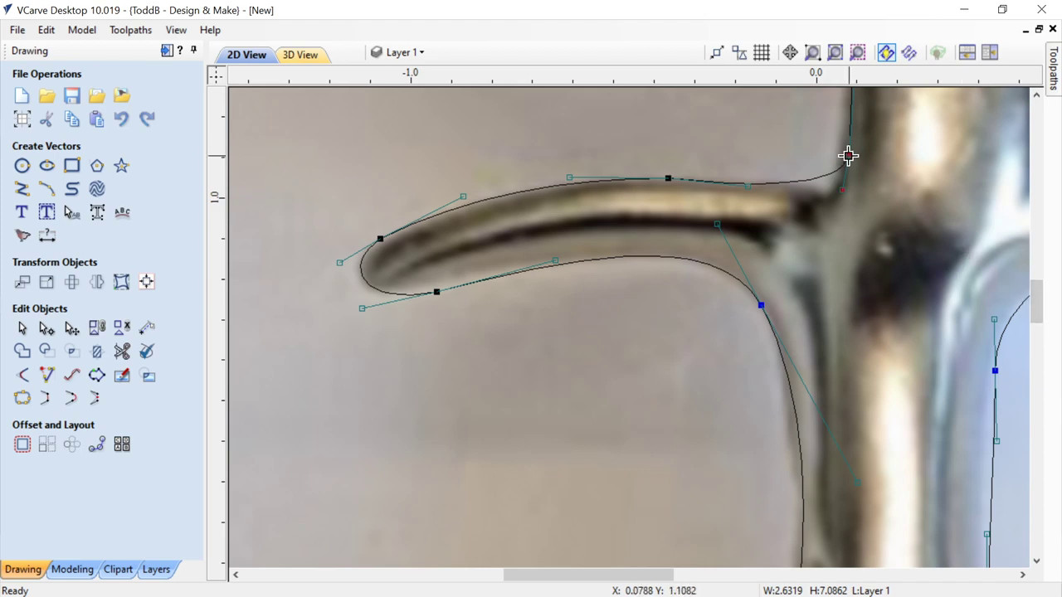
drag(848, 155, 841, 155)
Step: Check the whole handle outline against the pizza cutter photo
drag(1036, 298, 1031, 246)
scroll(919, 254, down, 8)
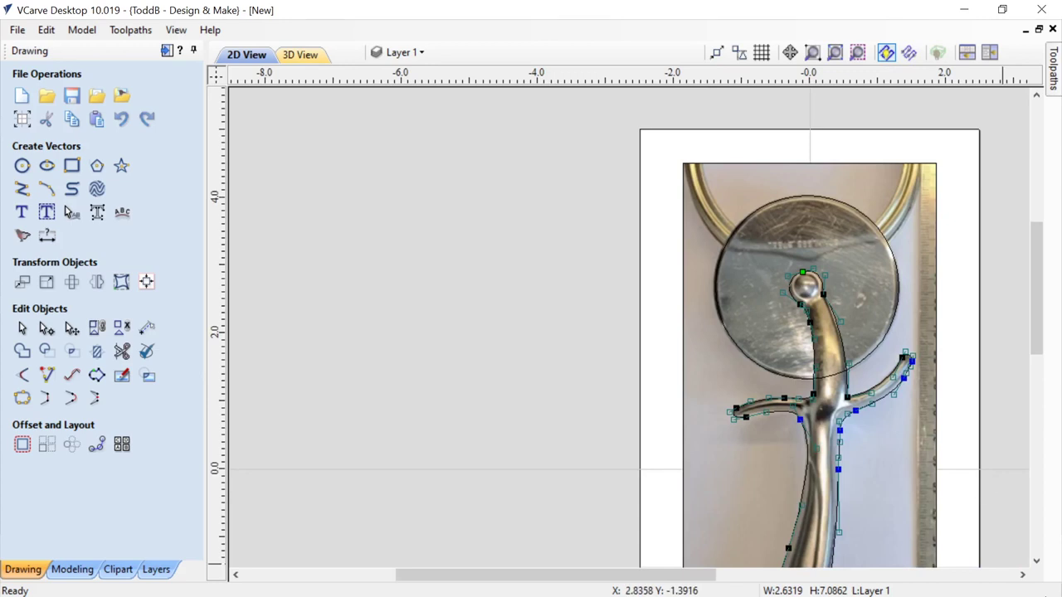
drag(1024, 574, 1023, 574)
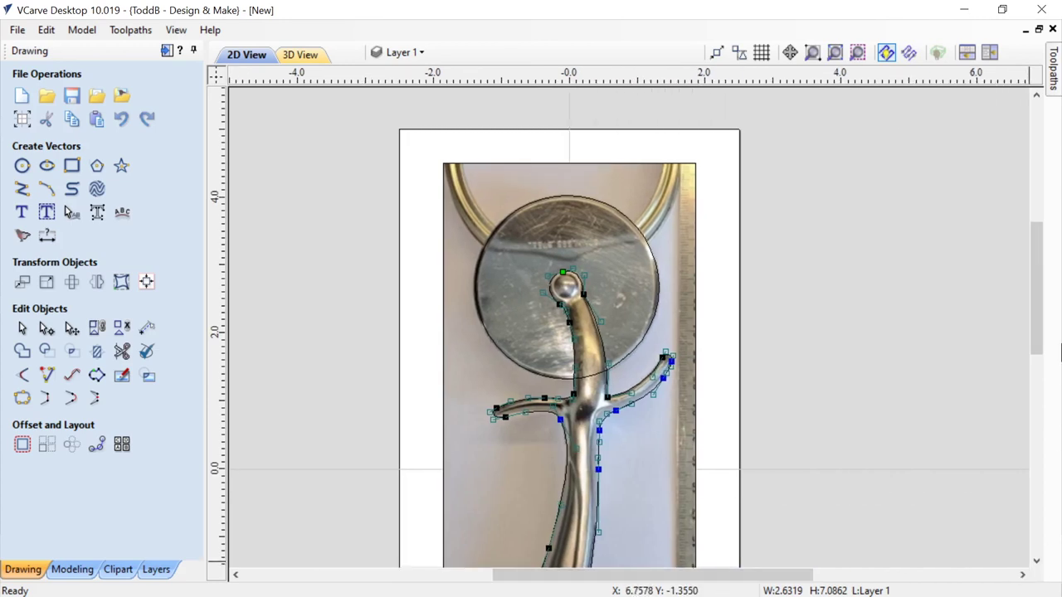
mouse_move(1042, 342)
mouse_down()
mouse_move(1038, 369)
mouse_move(1037, 353)
mouse_up()
scroll(785, 354, down, 3)
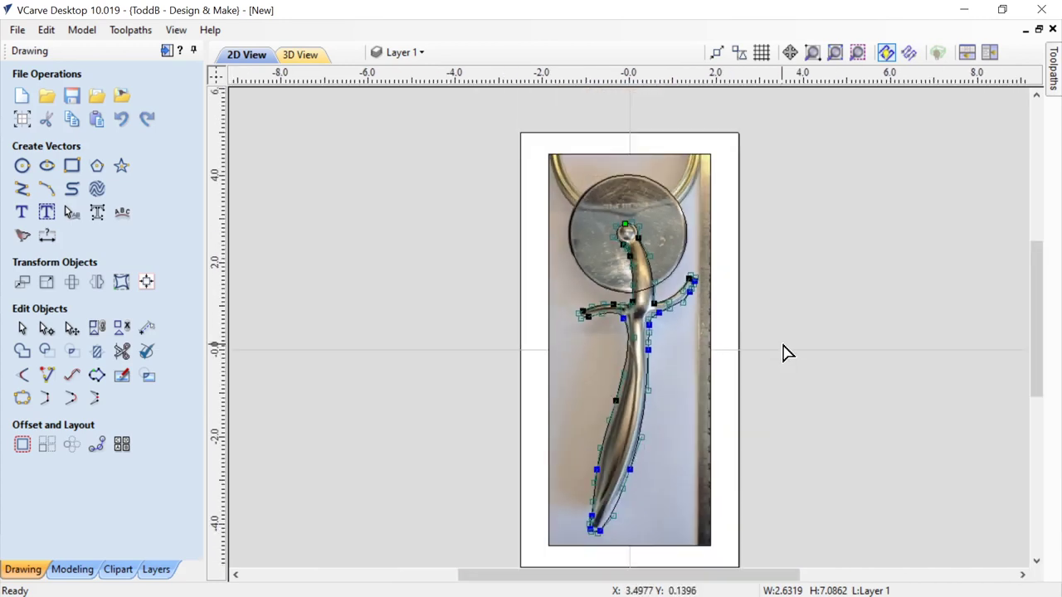
Step: Finish node editing of the handle outline and hide the Bitmap Layer
click(22, 329)
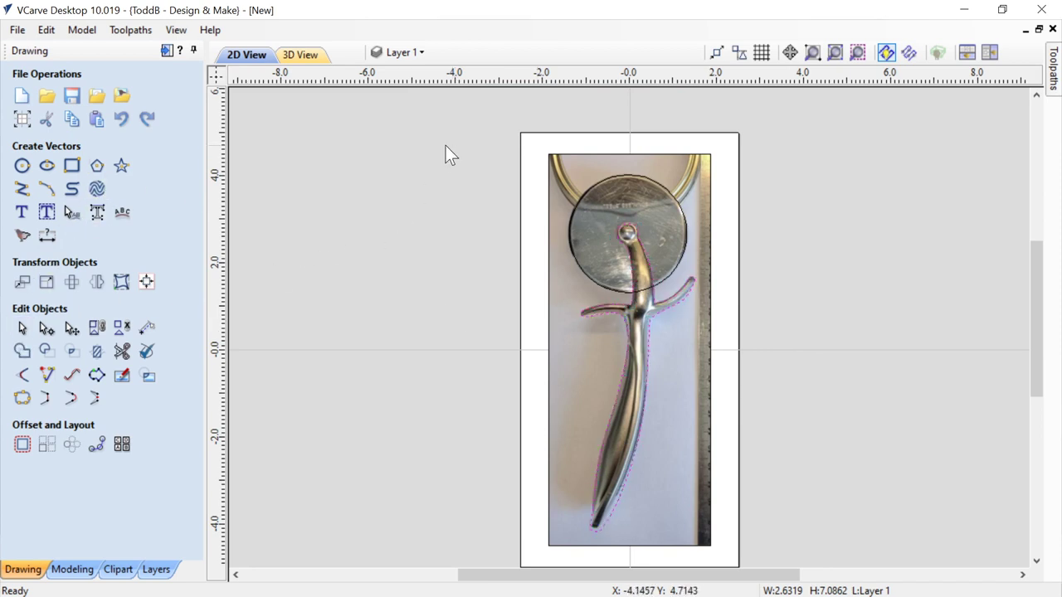
click(422, 50)
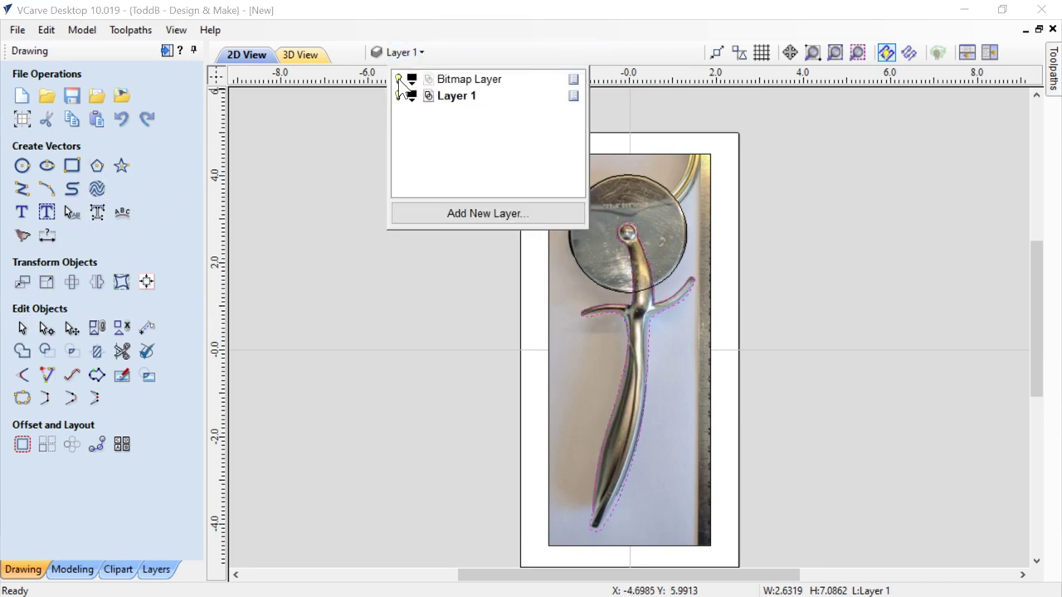
click(399, 79)
click(288, 176)
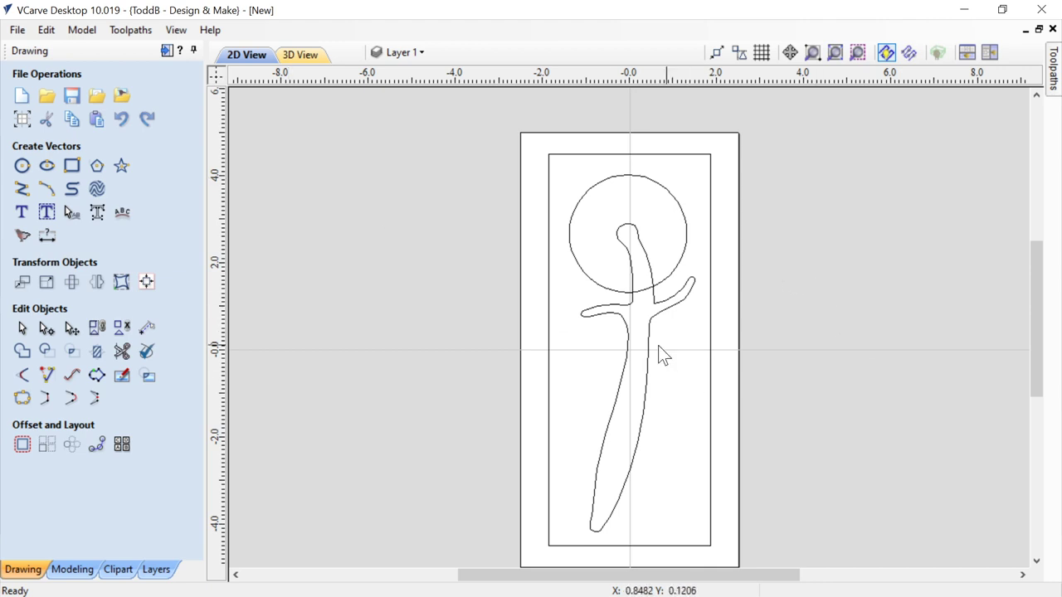
Step: Delete the rectangular border vector that framed the photo
scroll(738, 349, up, 1)
drag(1035, 314, 1038, 324)
click(715, 411)
scroll(884, 310, down, 1)
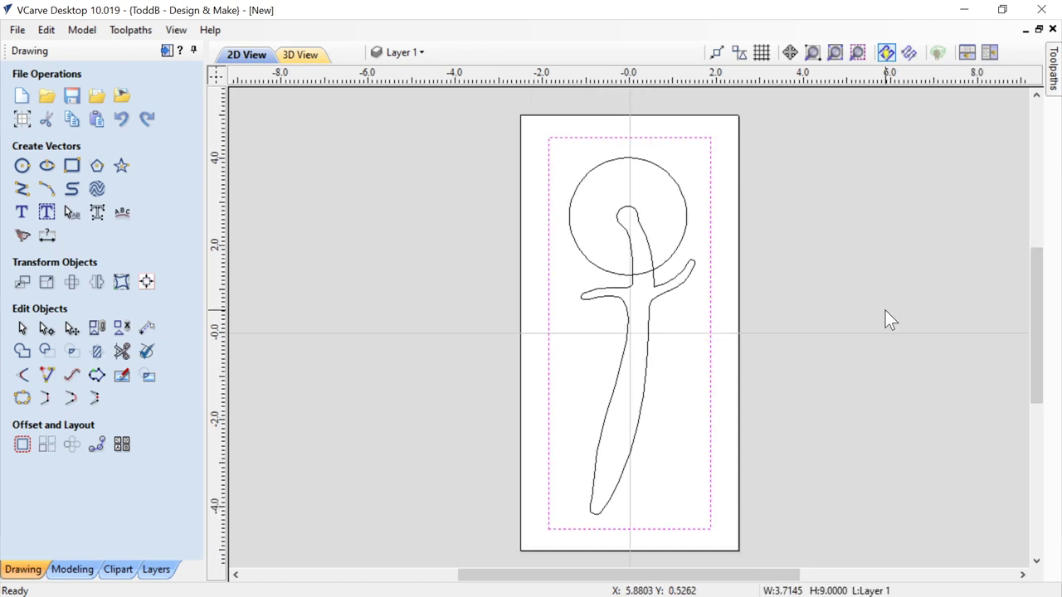
key(Delete)
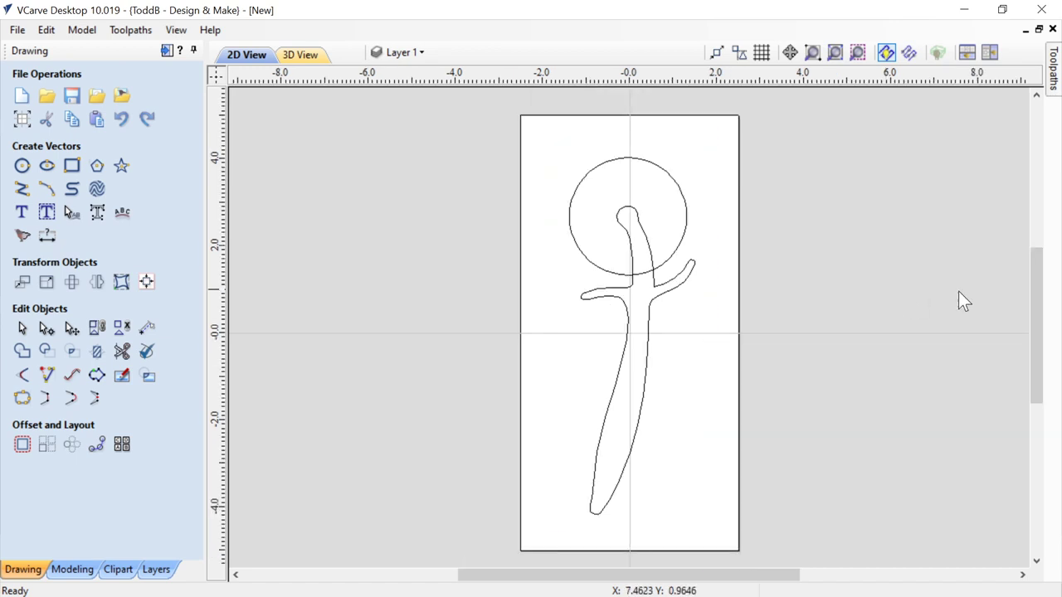
drag(1040, 306, 1037, 301)
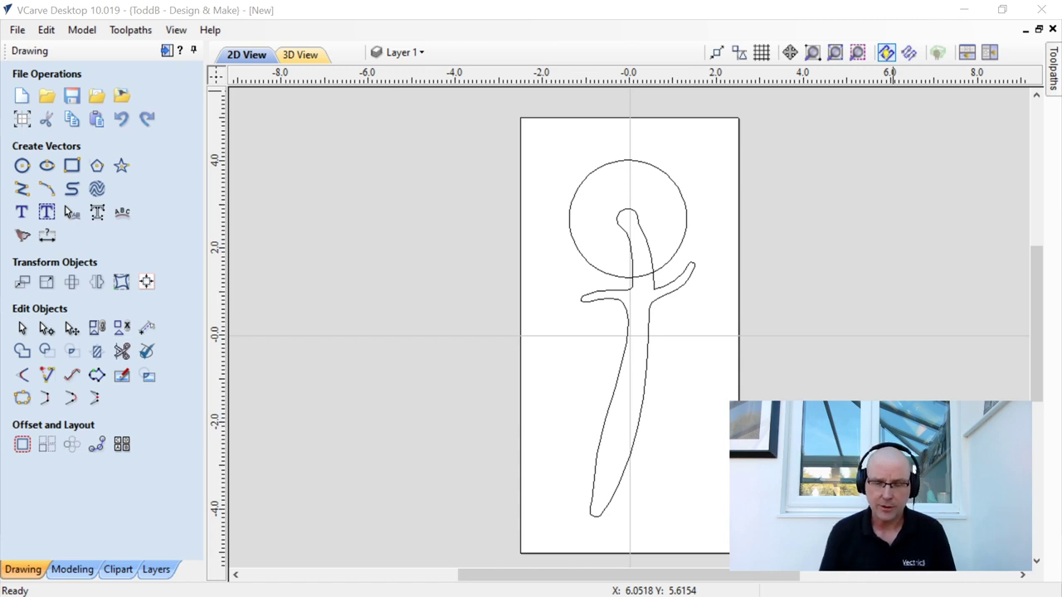
Step: Add a new layer named Offsets and set its colour to orange
click(419, 55)
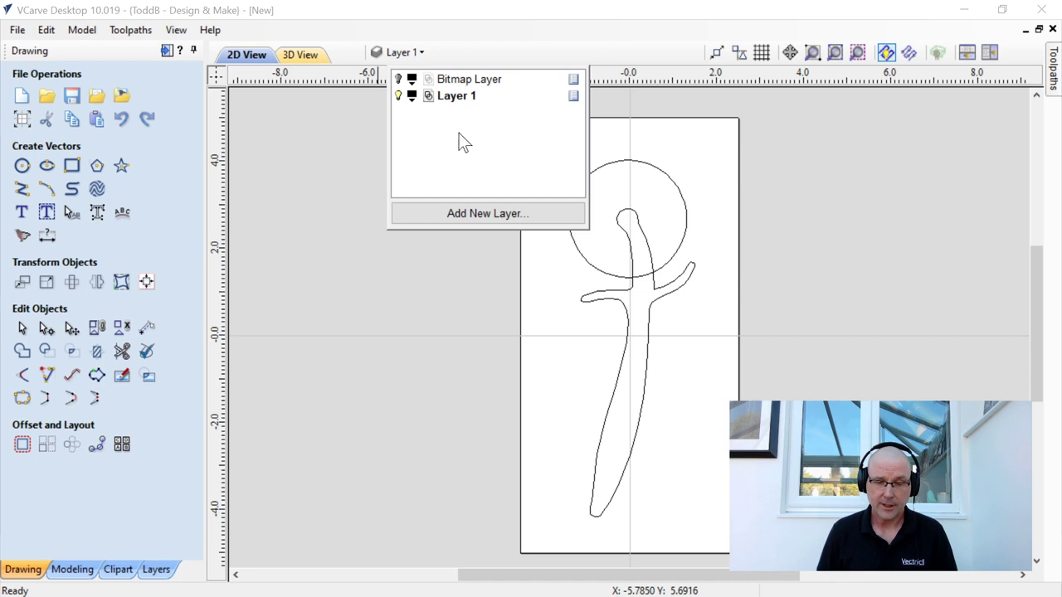
click(457, 212)
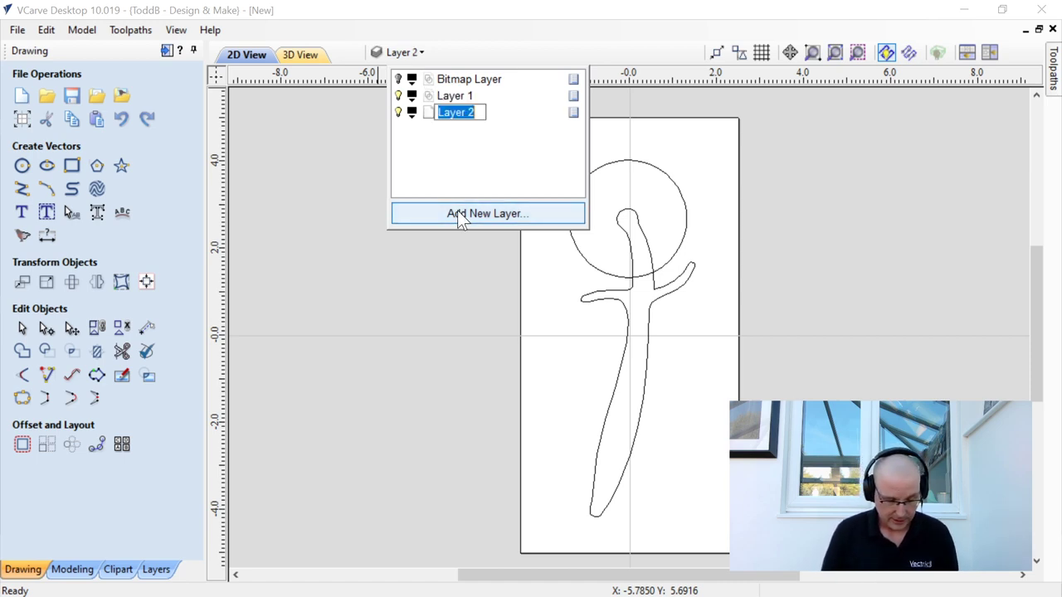
text(O)
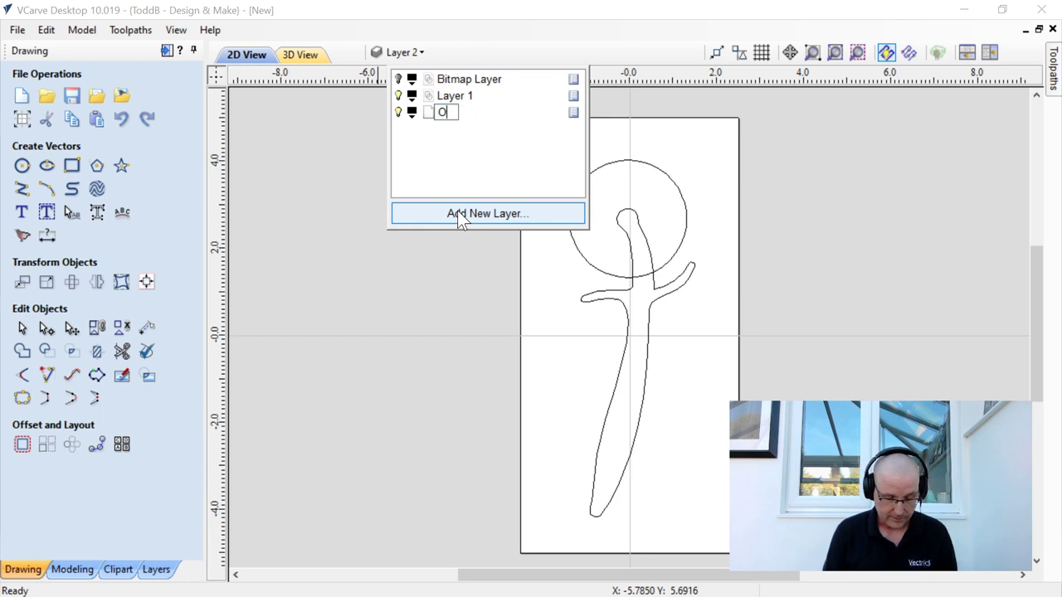
text(ffsets)
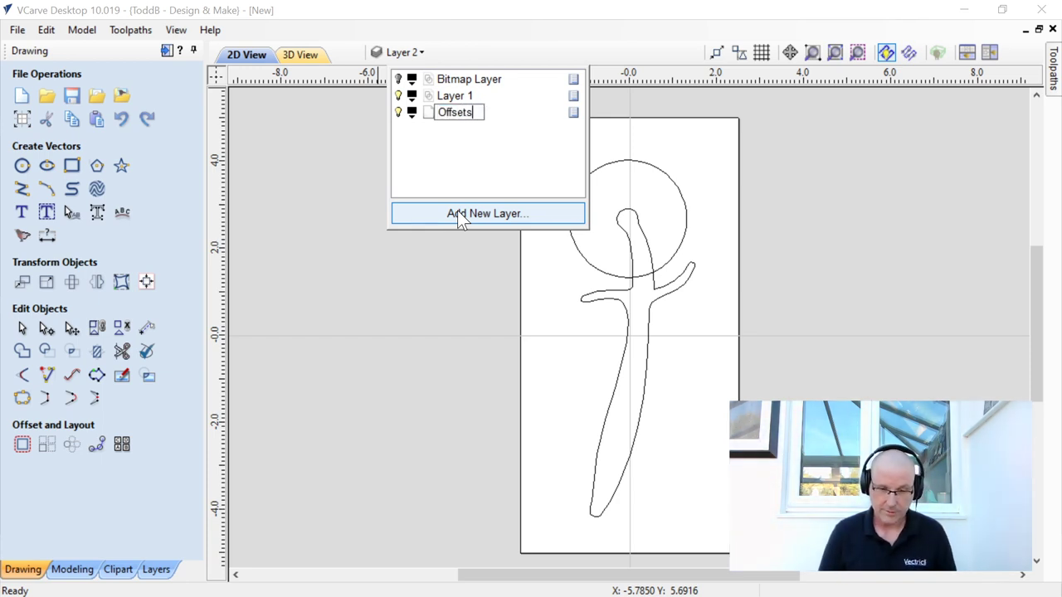
key(Return)
click(413, 115)
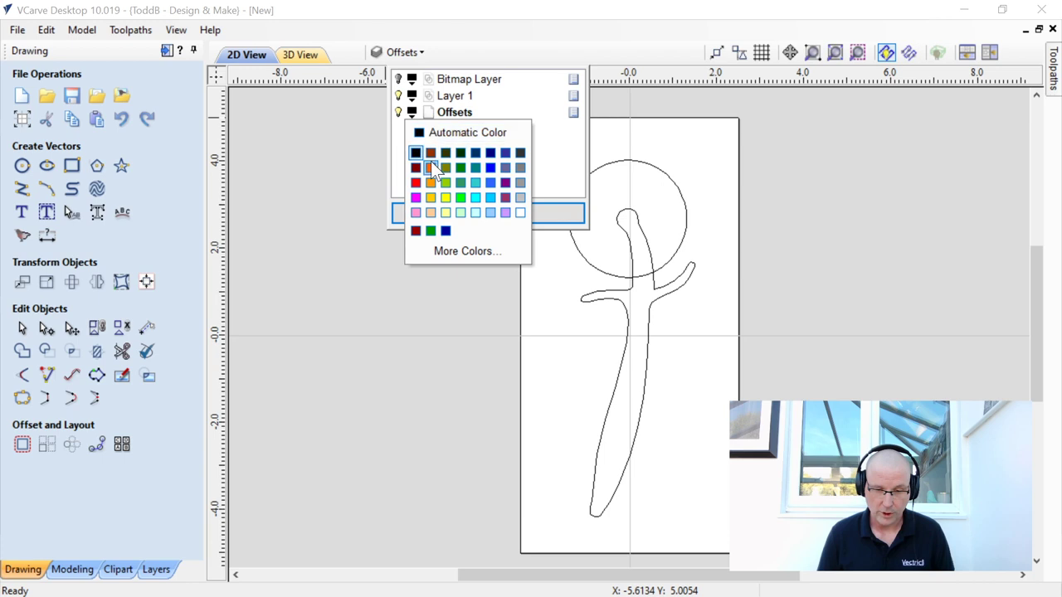
click(430, 168)
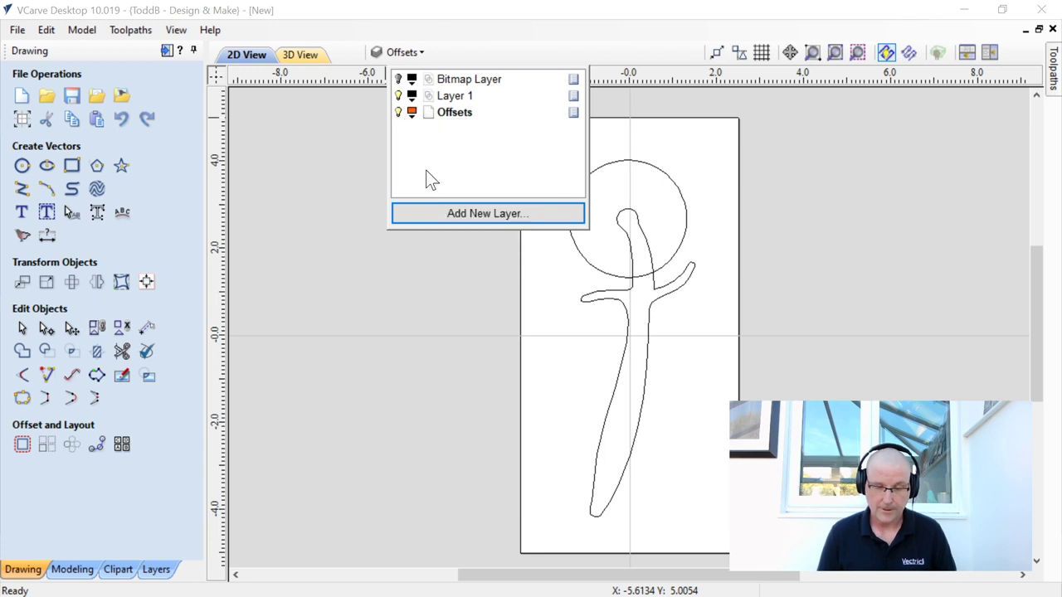
click(316, 181)
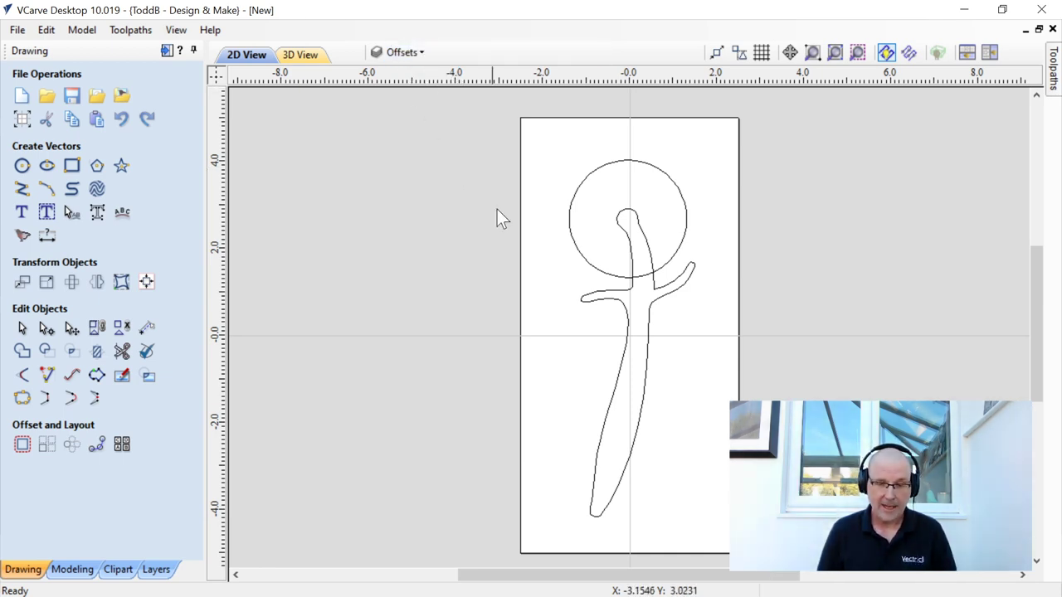
Step: Offset the blade circle outwards by 0.125 inches on the Offsets layer, keeping the original
click(584, 261)
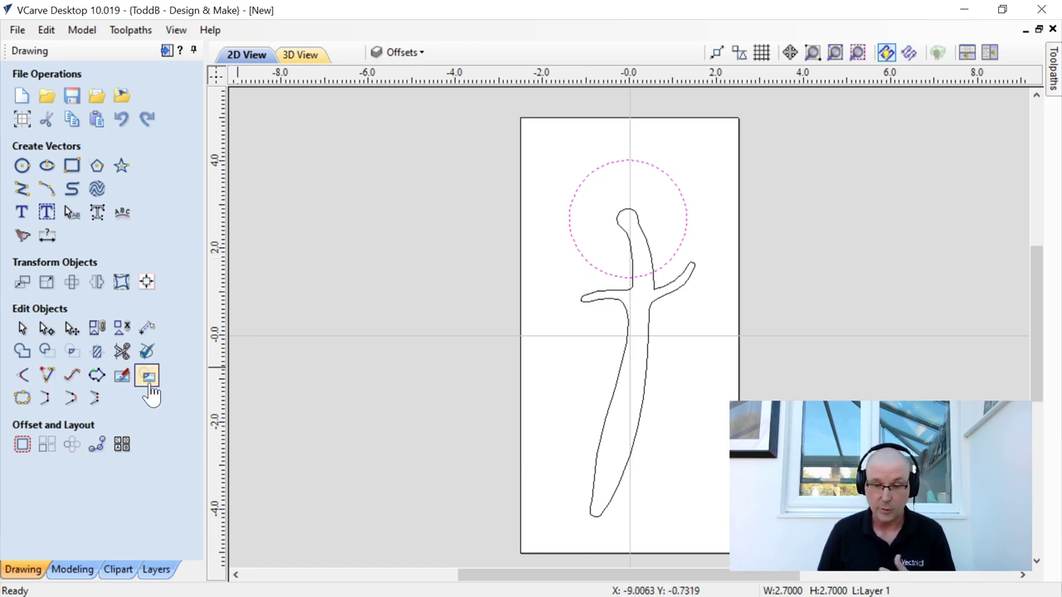
click(22, 446)
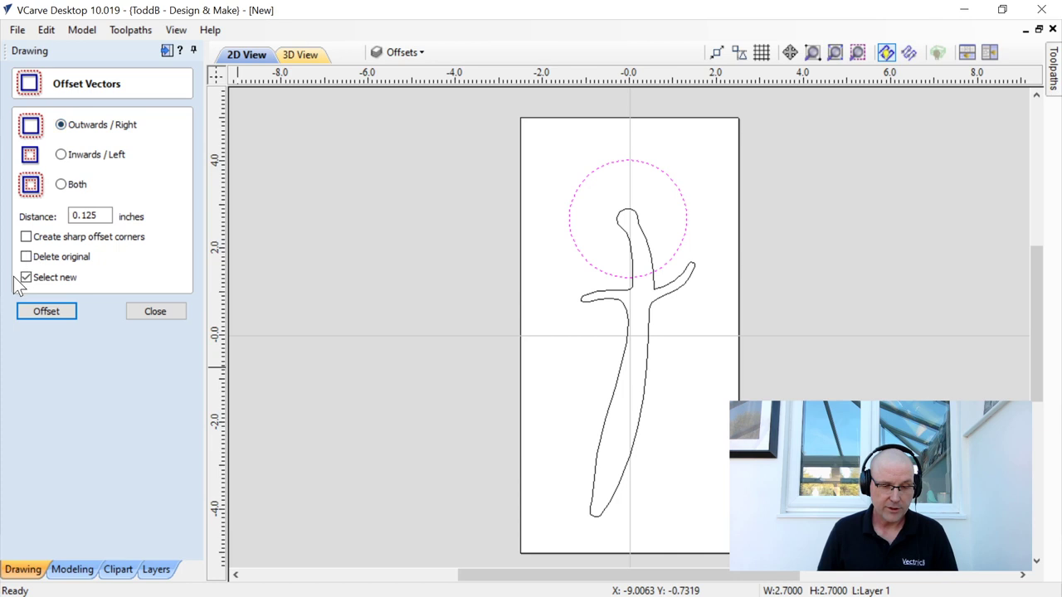
click(43, 312)
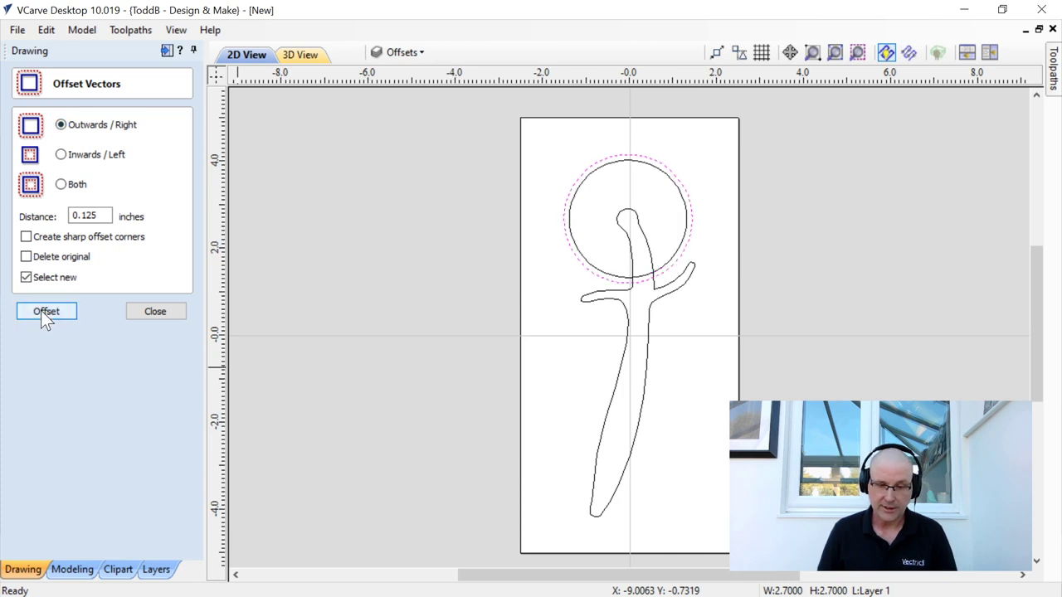
click(559, 380)
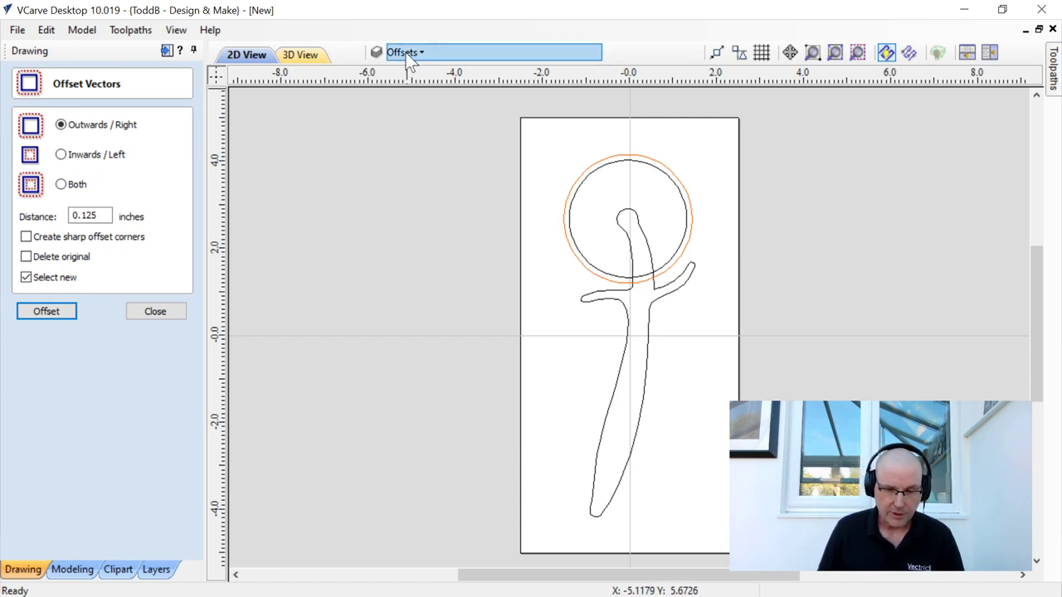
Step: Offset the handle outline outwards by 0.125 inches and hide Layer 1 with the original vectors
click(613, 388)
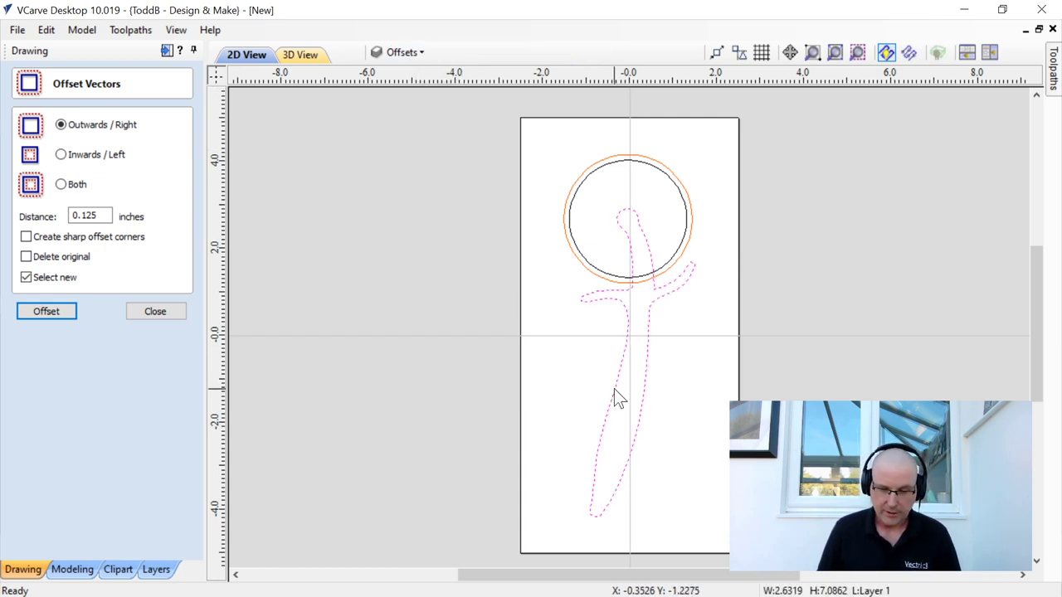
click(47, 311)
click(138, 316)
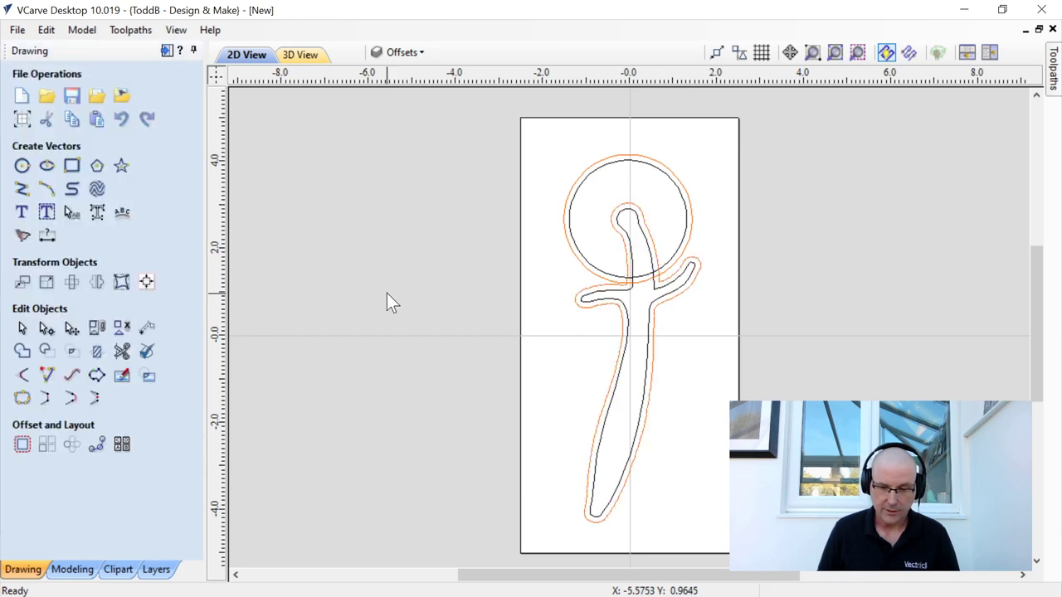
click(412, 52)
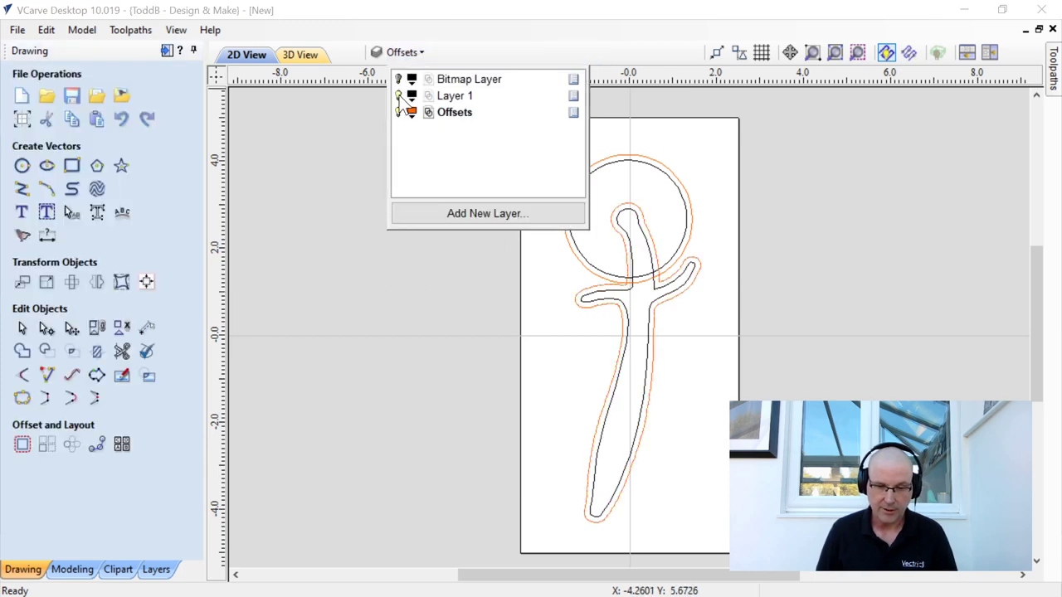
click(399, 97)
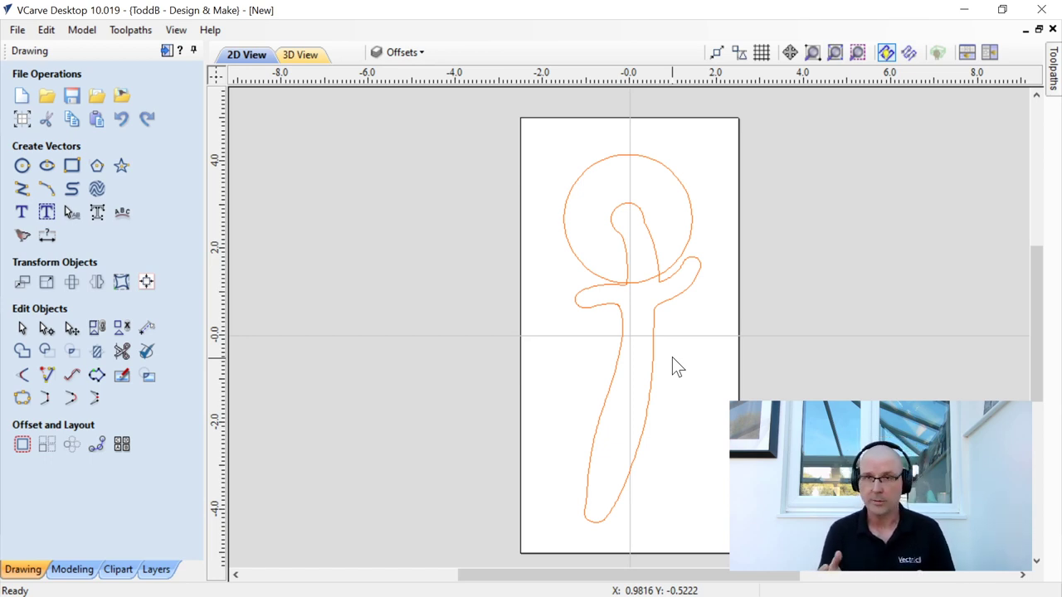
Step: Draw an ellipse 2.6 inches wide and 3.2 inches high across the lower handle, centred at X 0.0
scroll(654, 455, up, 1)
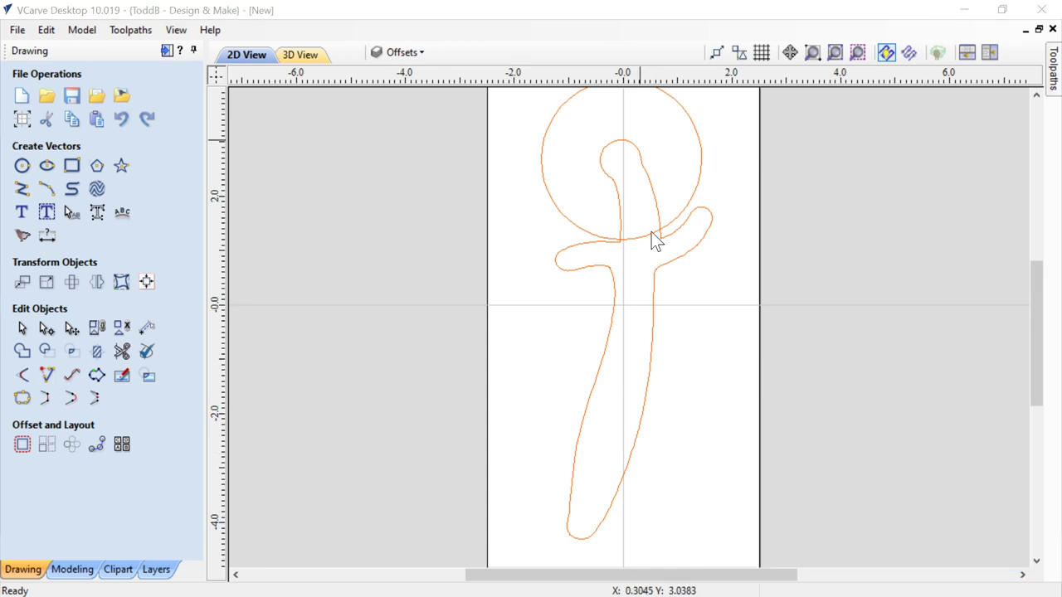
click(46, 165)
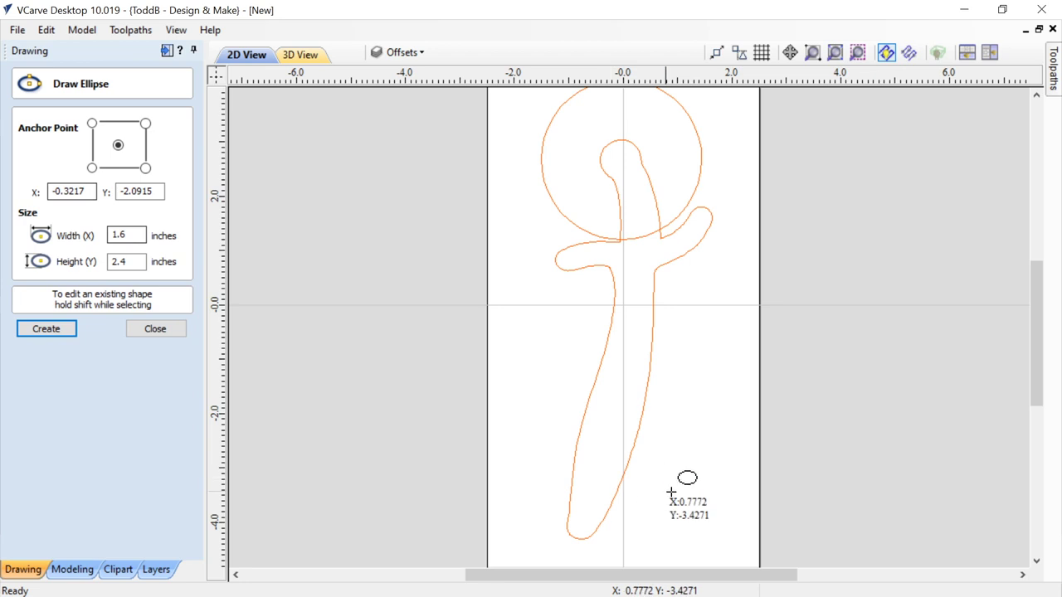
drag(623, 404, 694, 490)
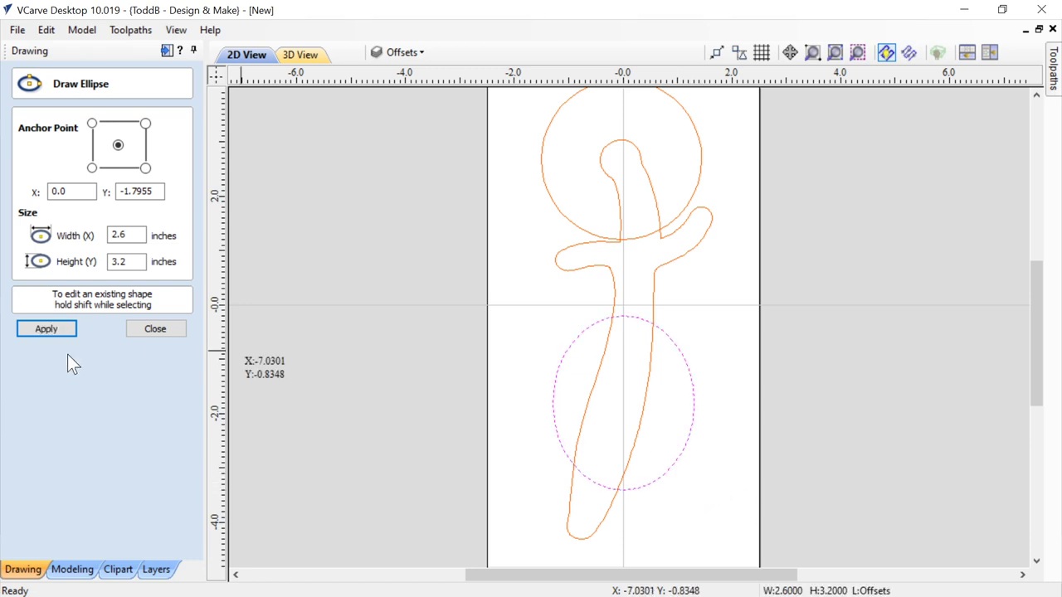
click(47, 329)
key(Escape)
Step: Tilt the ellipse slightly clockwise, scale it down to about 2.55 by 3.08 inches overall and position it over the lower handle
click(674, 483)
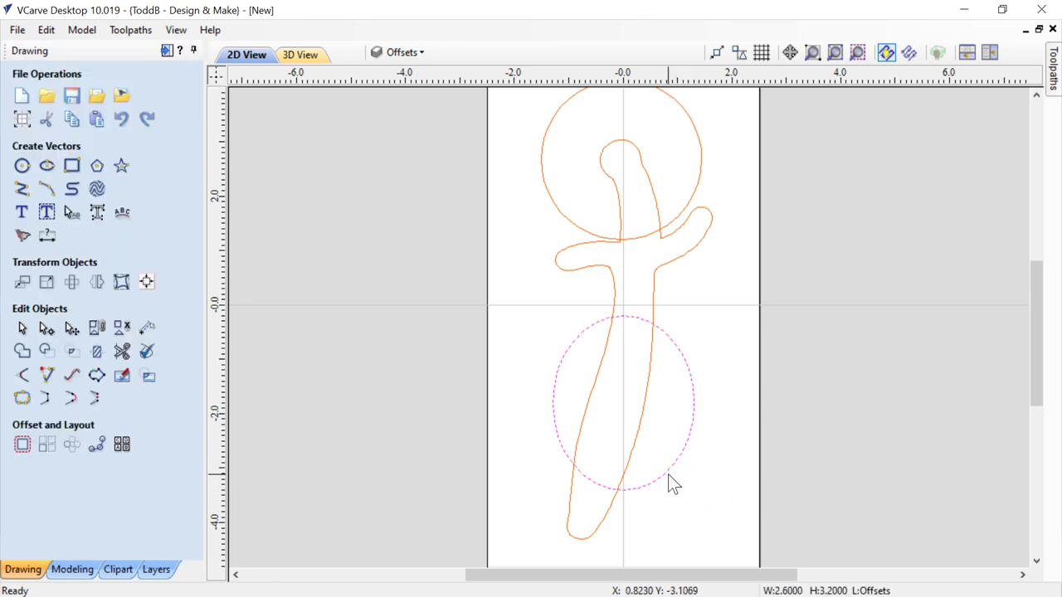
drag(708, 507, 701, 437)
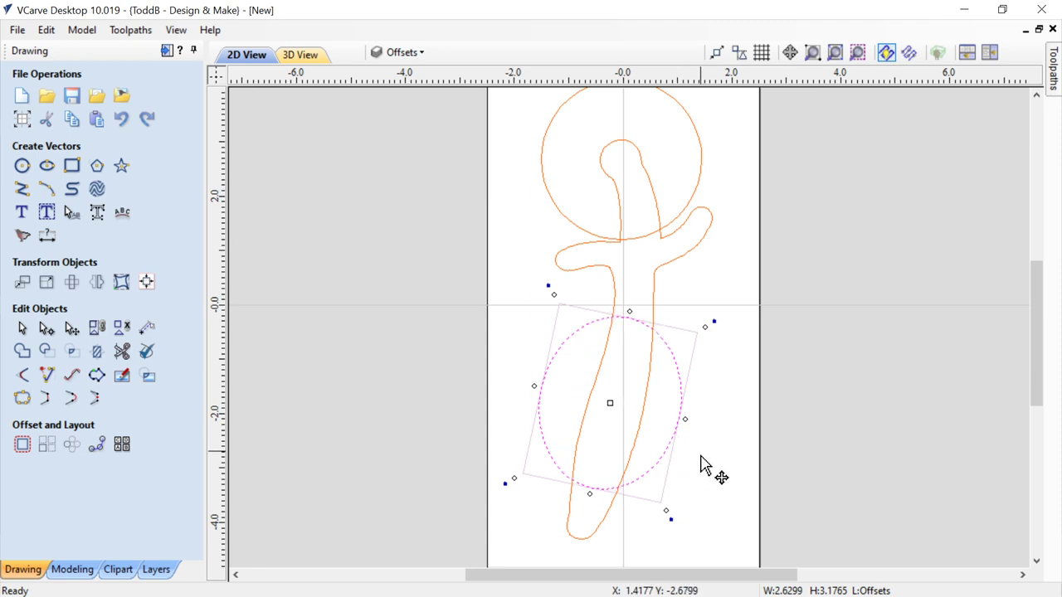
mouse_move(671, 511)
mouse_down()
mouse_move(657, 499)
mouse_move(668, 501)
mouse_up()
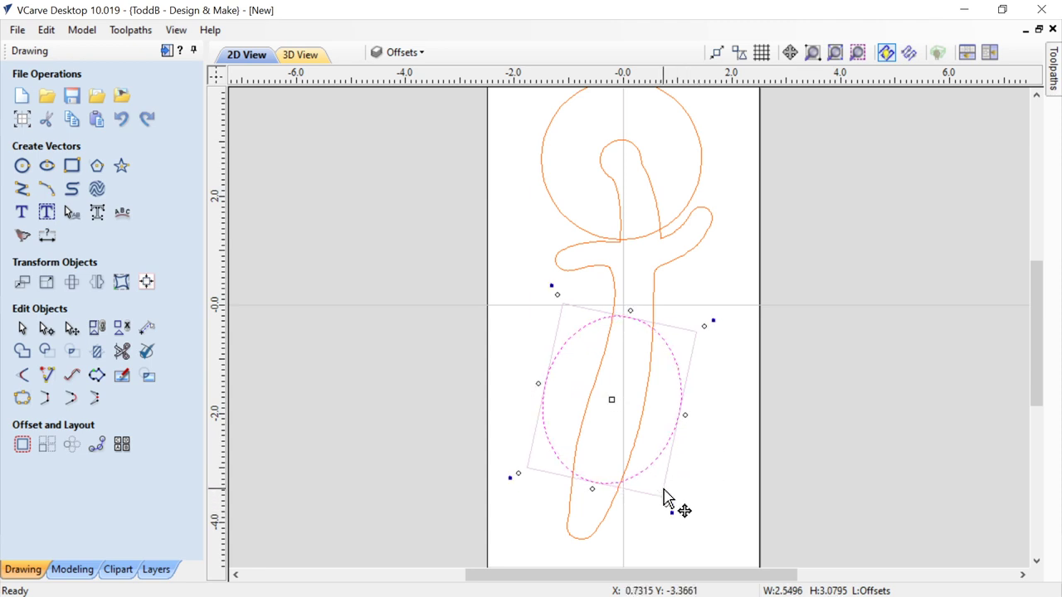
key(Up)
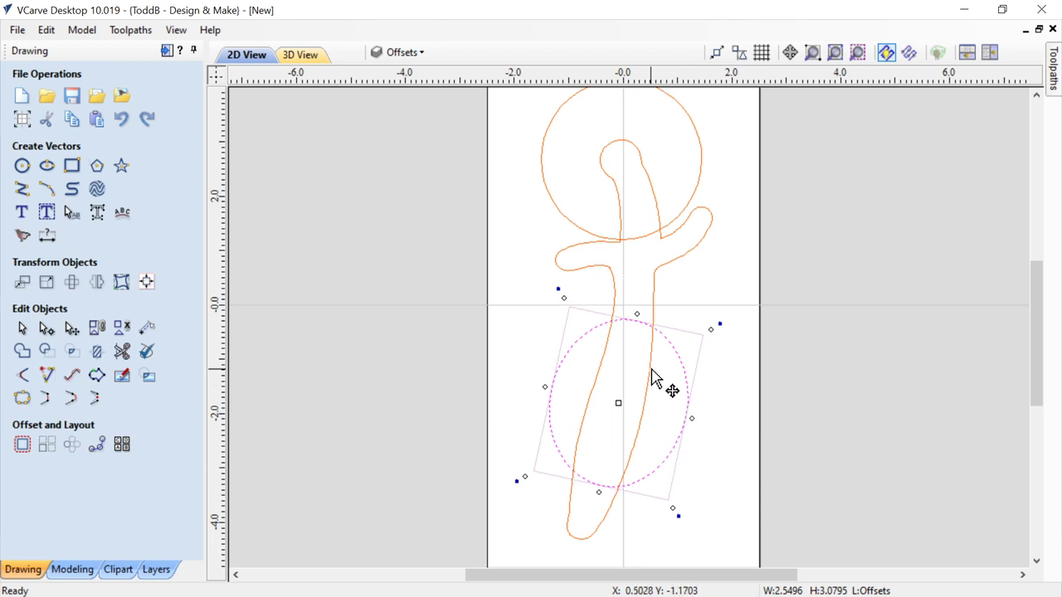
click(660, 276)
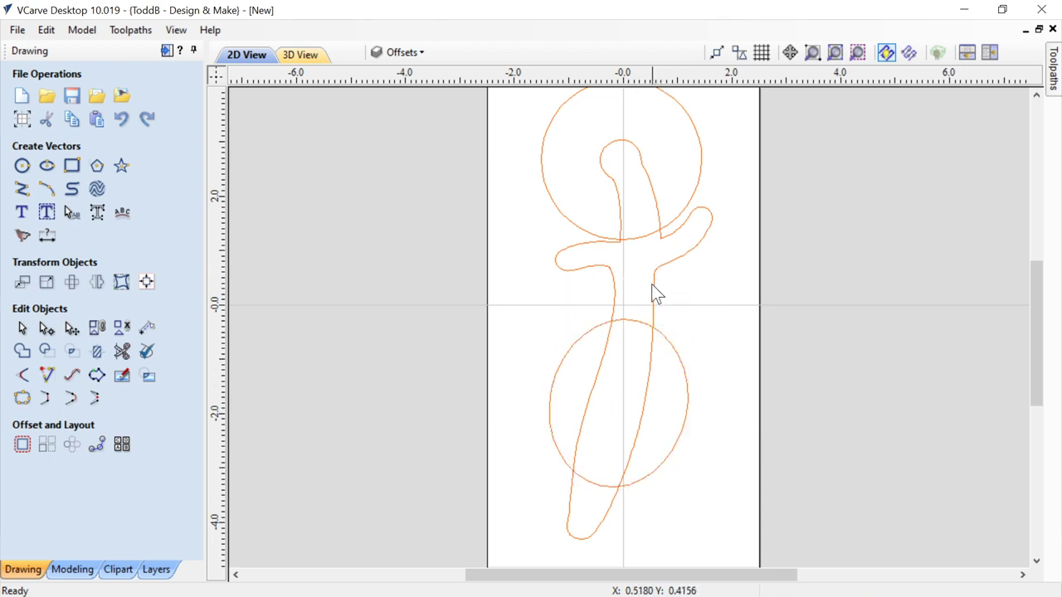
click(650, 324)
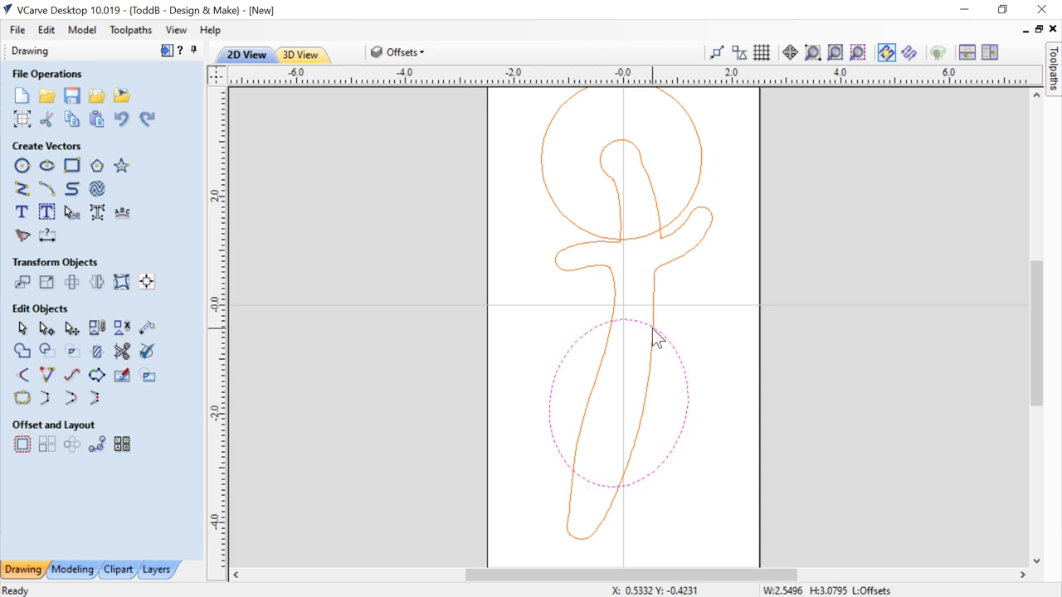
shift+click(654, 304)
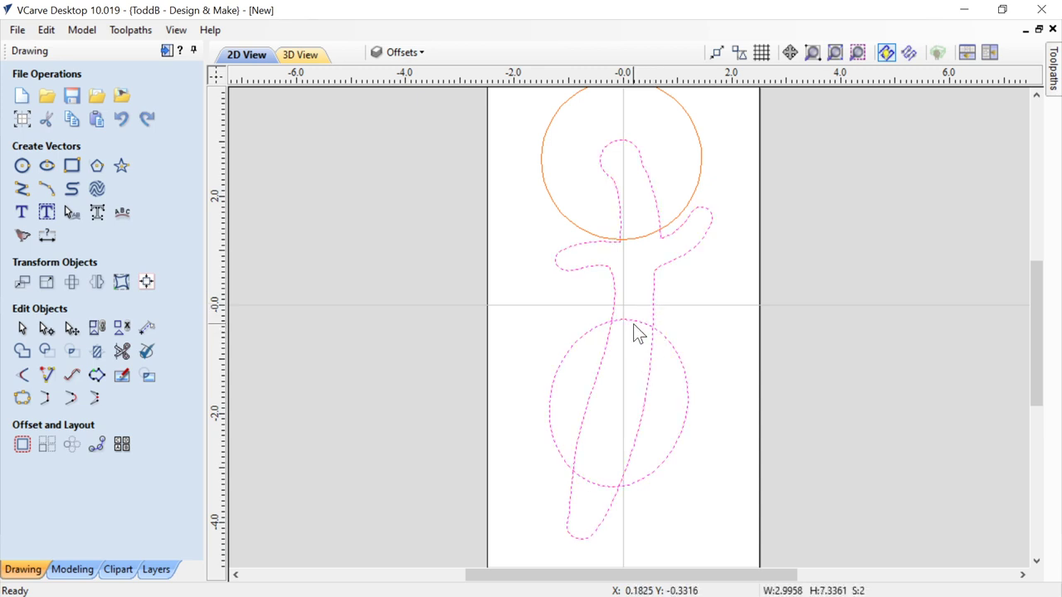
click(669, 318)
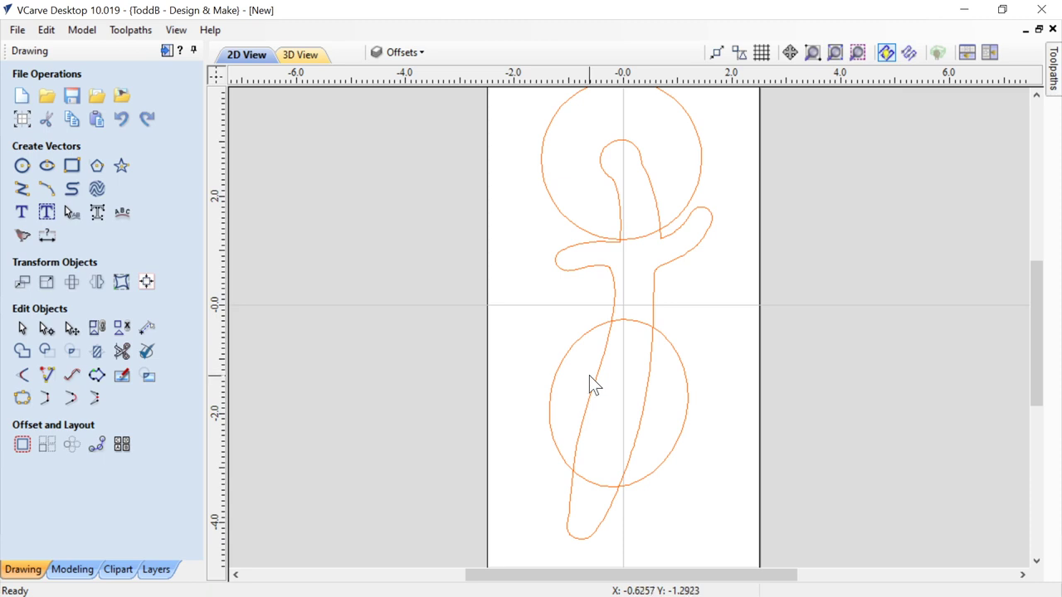
click(614, 282)
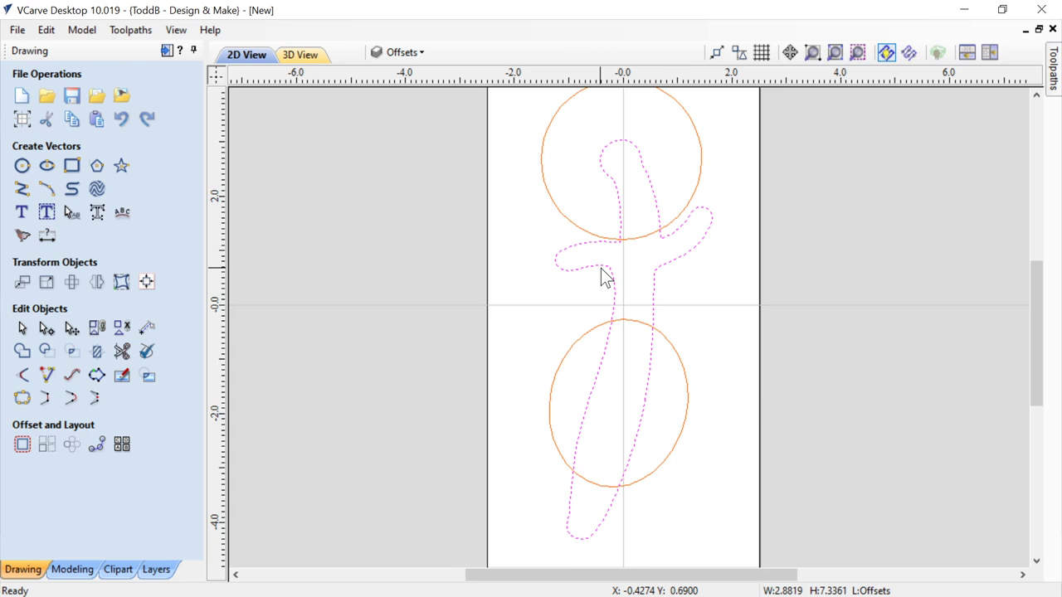
click(561, 320)
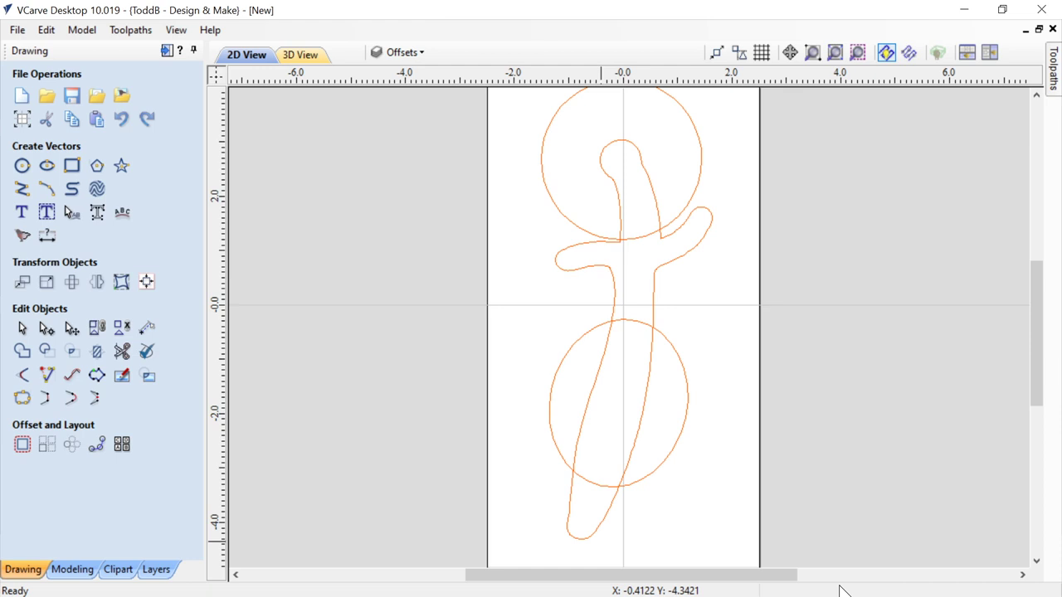
Step: Weld the handle outline and the finger-access ellipse into a single outline
click(576, 341)
click(614, 296)
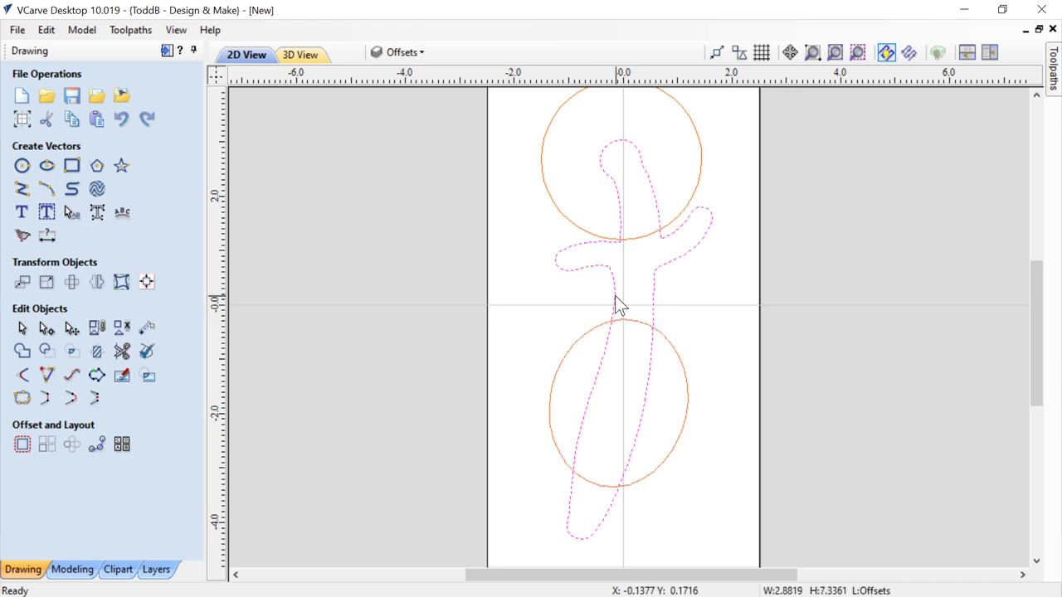
click(560, 351)
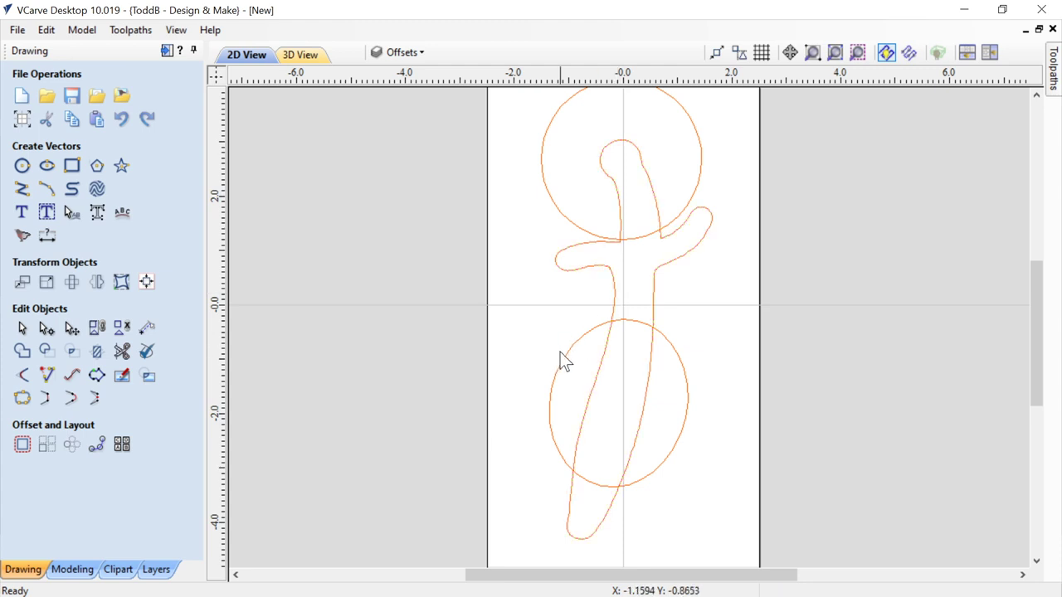
click(604, 358)
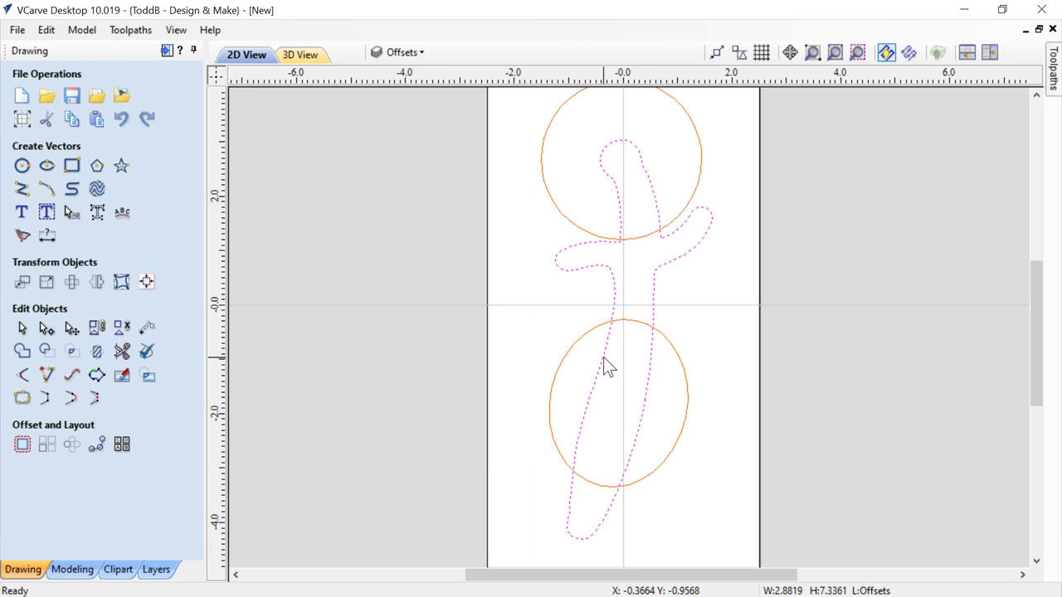
shift+click(550, 394)
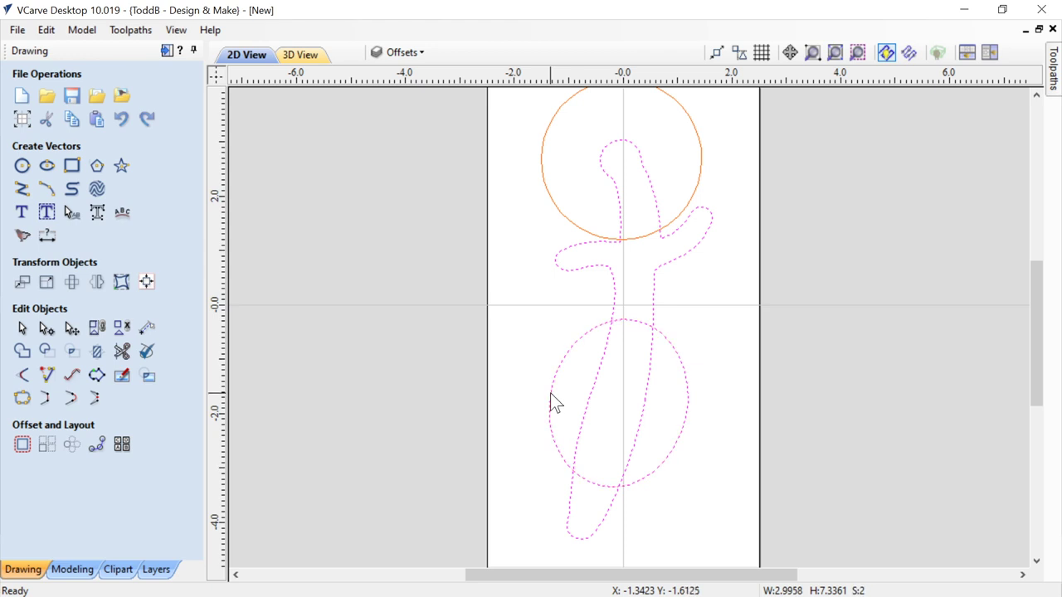
click(23, 352)
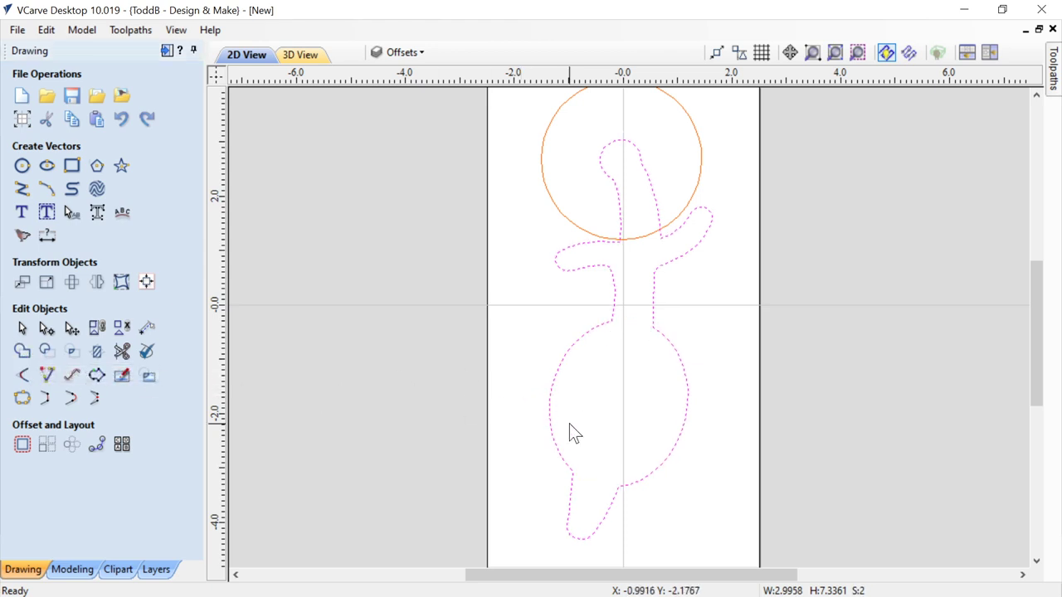
Step: Paste a copy of the original handle outline in place over the welded shape
key(ctrl+z)
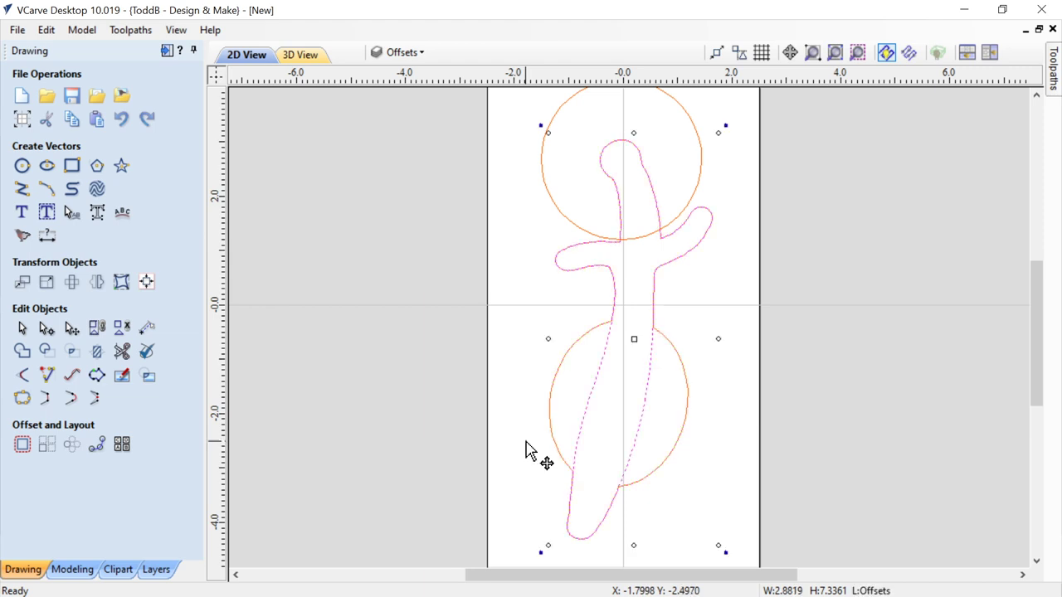
click(517, 426)
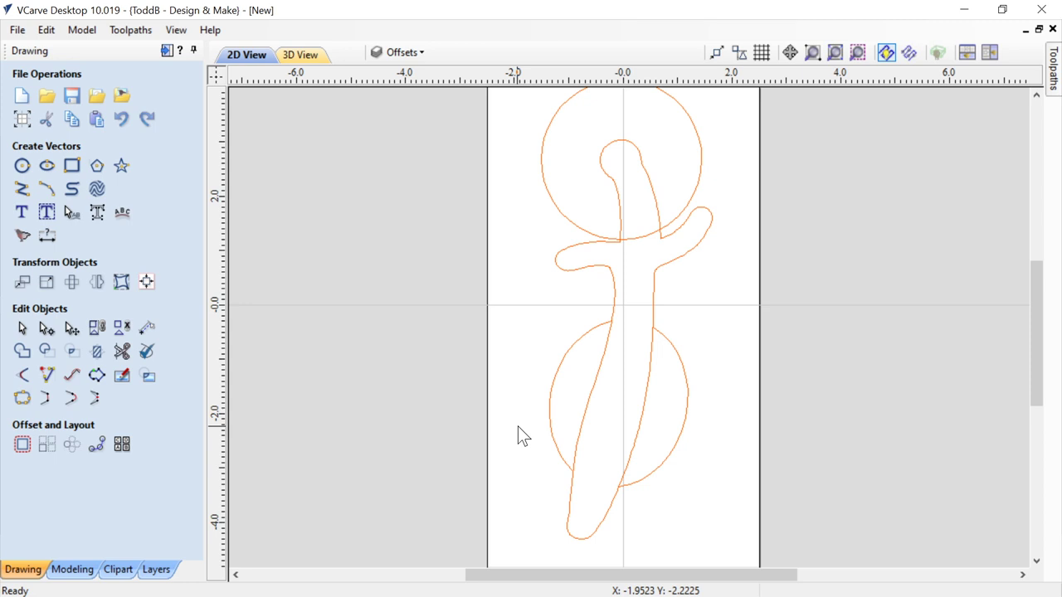
scroll(697, 299, down, 2)
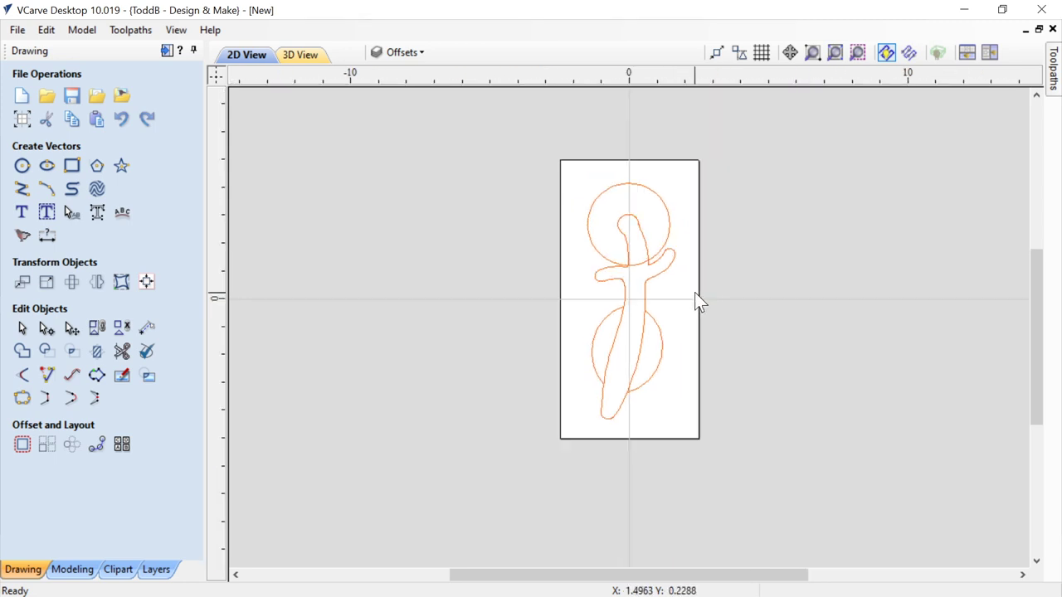
drag(1036, 334, 1033, 332)
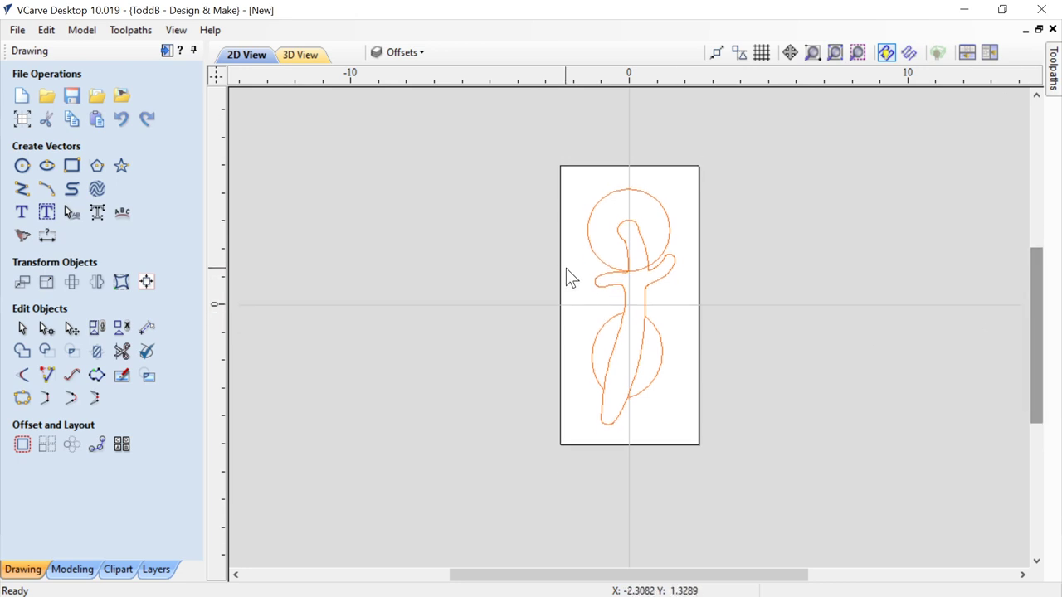
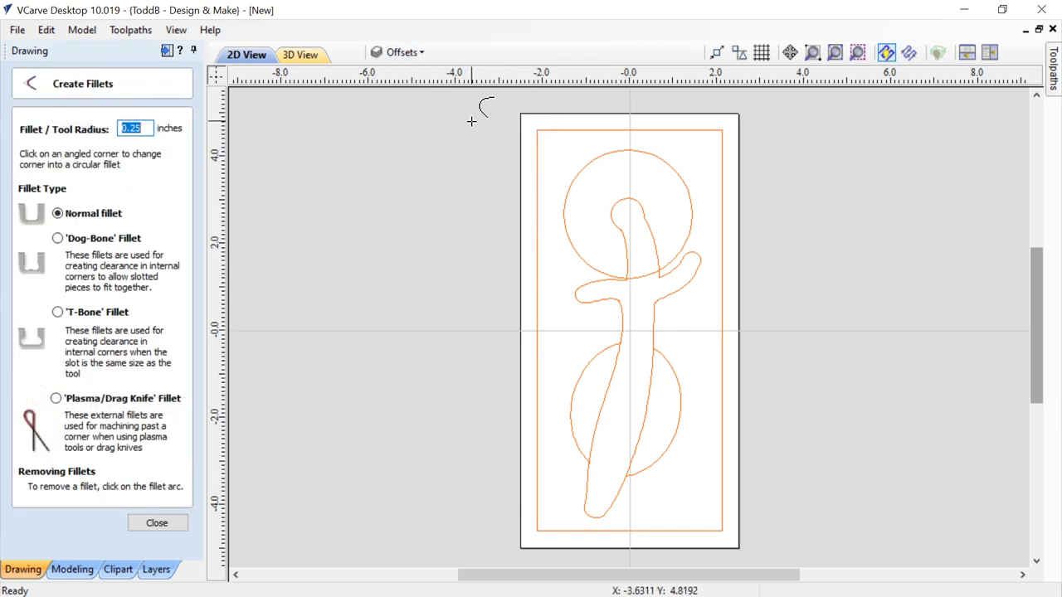
Step: Round all four corners of the outer rectangle with normal fillets of 0.25 inch radius
click(538, 130)
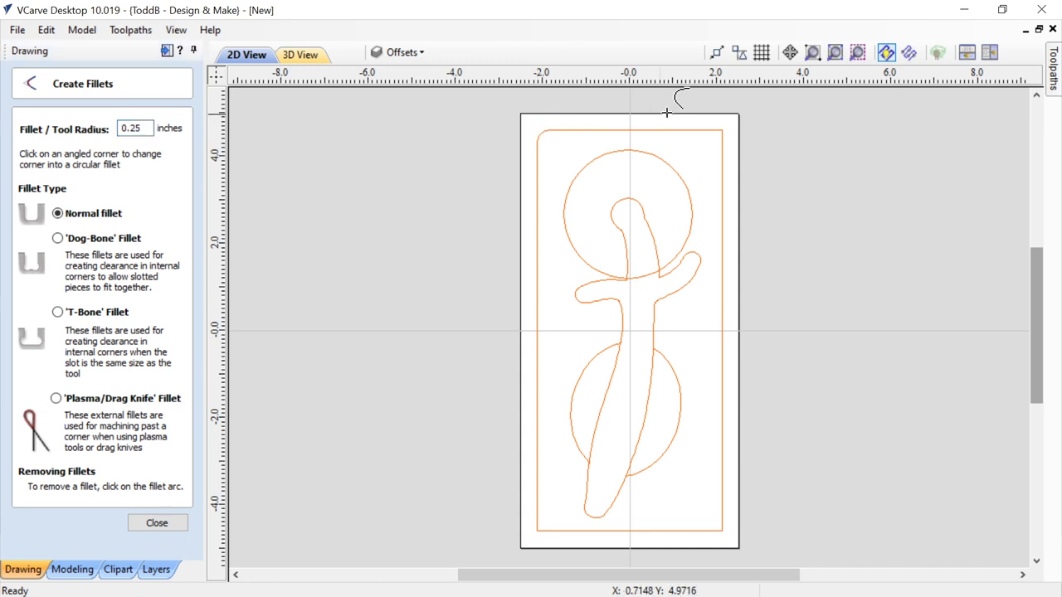
click(721, 131)
click(723, 529)
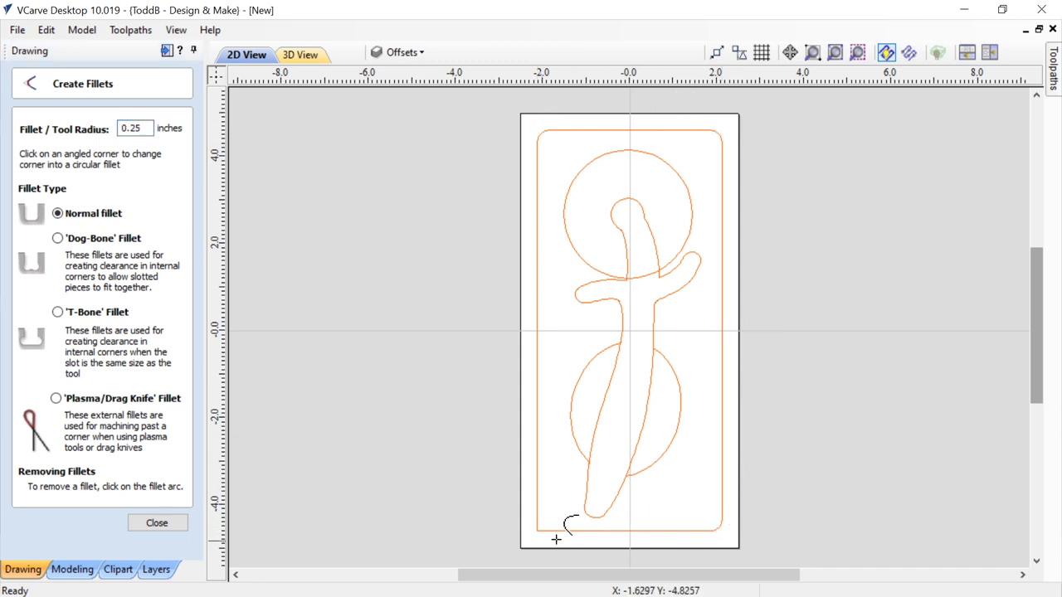
click(539, 530)
click(156, 522)
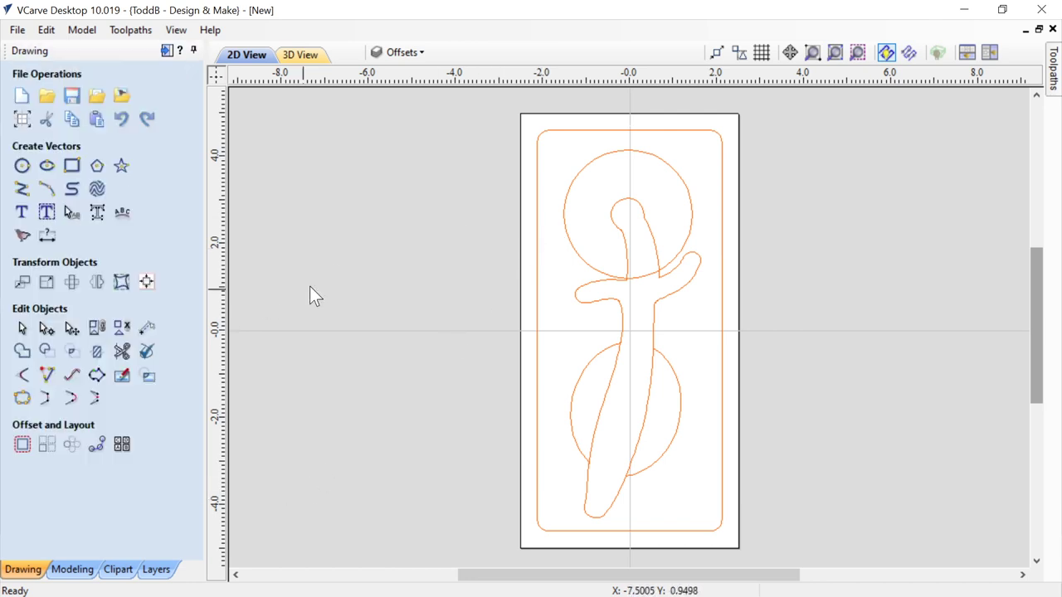
Step: Draw a circle 0.625 inches in diameter and place it inside the upper-left corner of the rounded rectangle
click(22, 167)
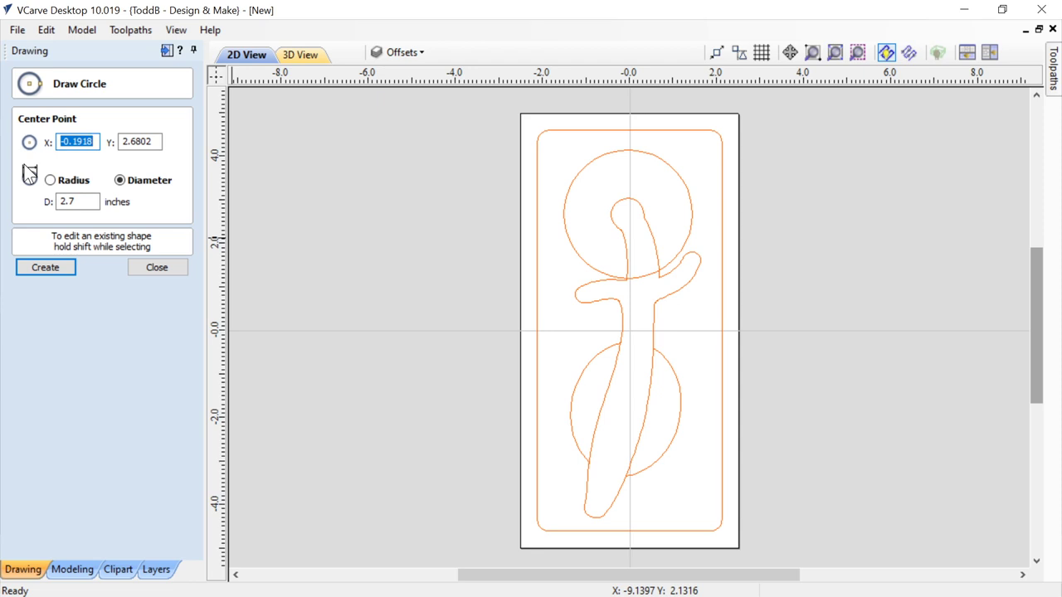
click(75, 202)
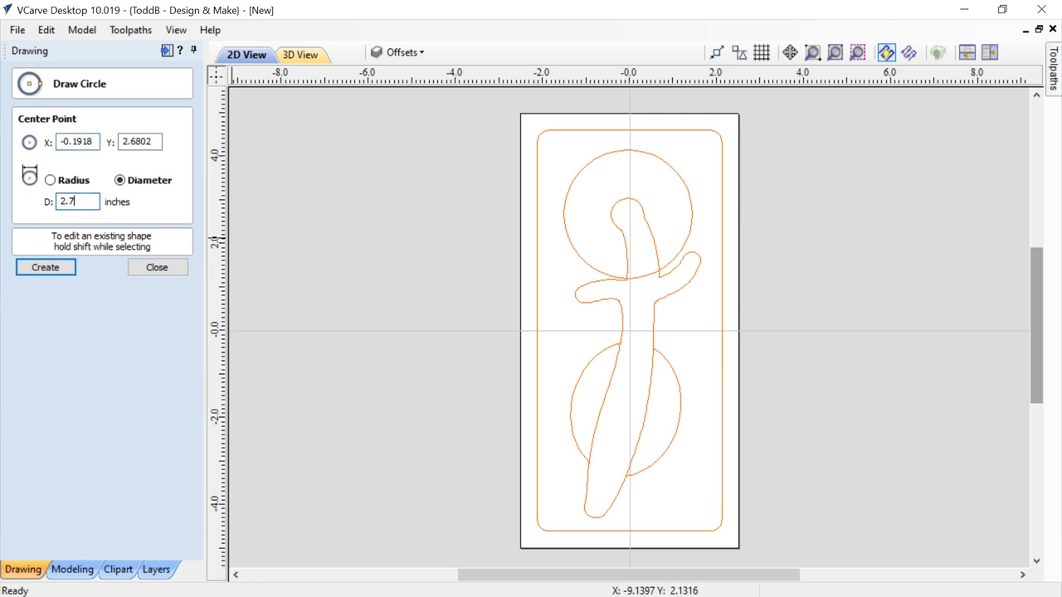
text(2.7)
text(.625)
click(66, 264)
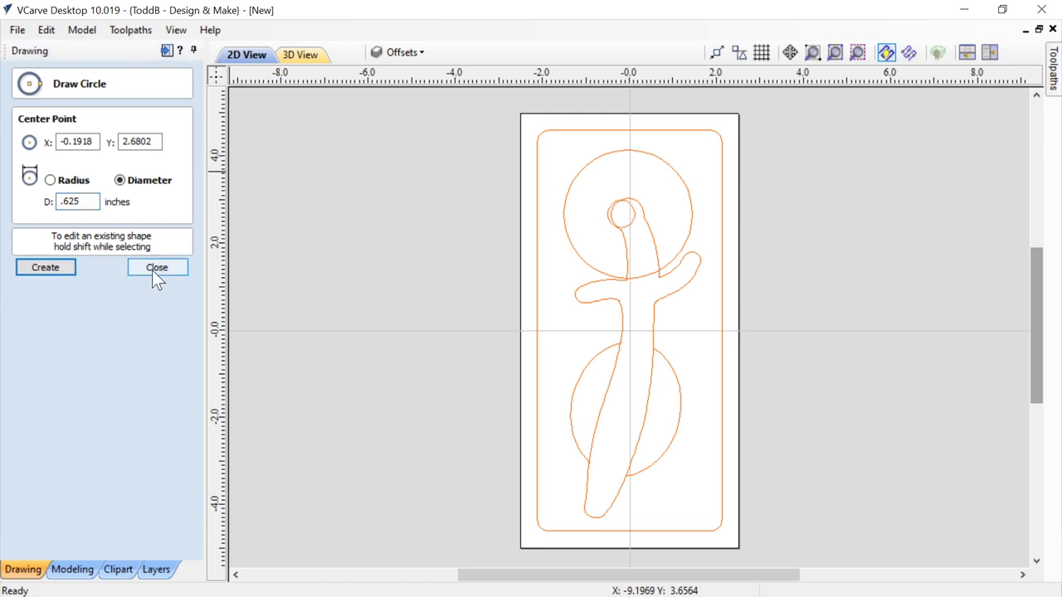
click(152, 270)
click(628, 228)
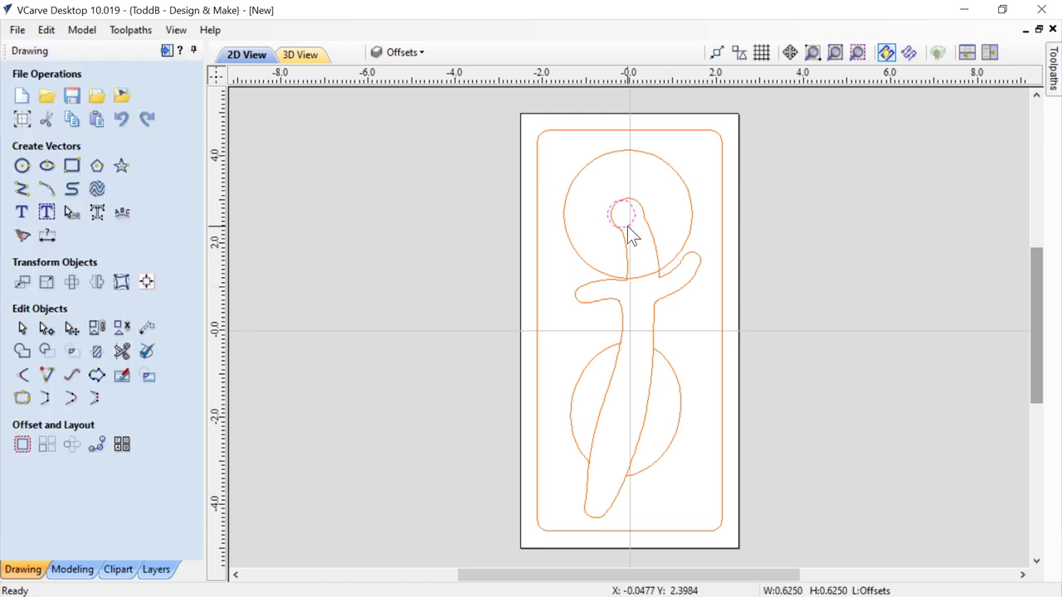
drag(636, 232, 561, 153)
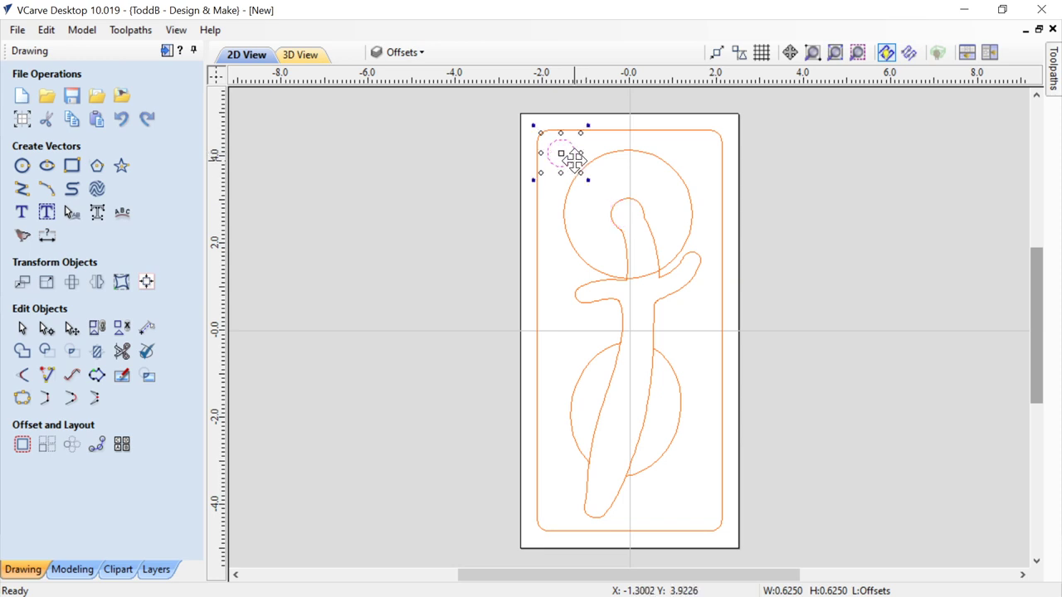
Step: Paste a copy of the small circle inside the lower-right corner of the rounded rectangle
key(ctrl+v)
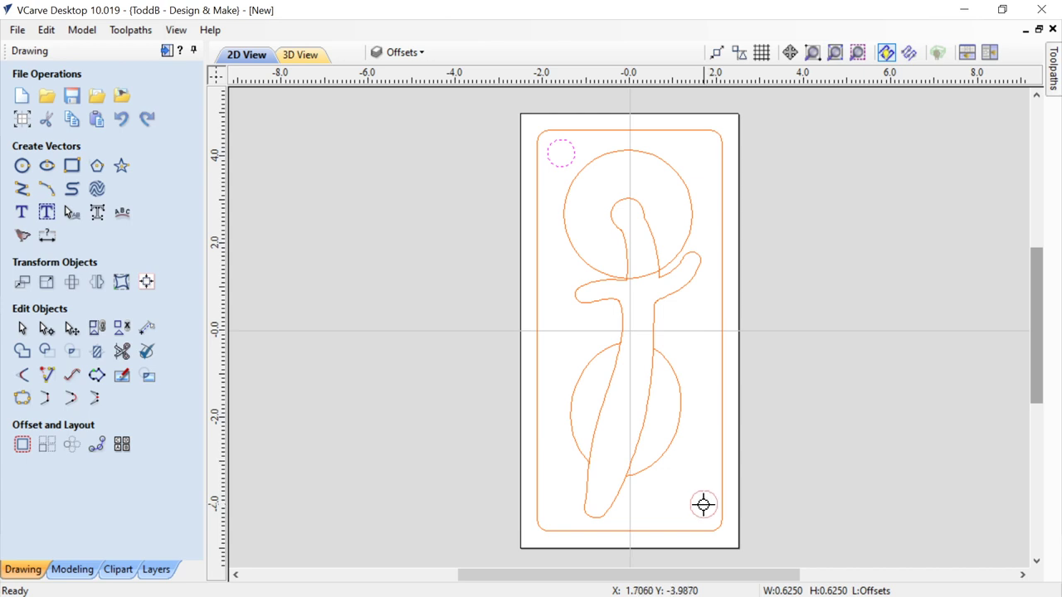
click(698, 507)
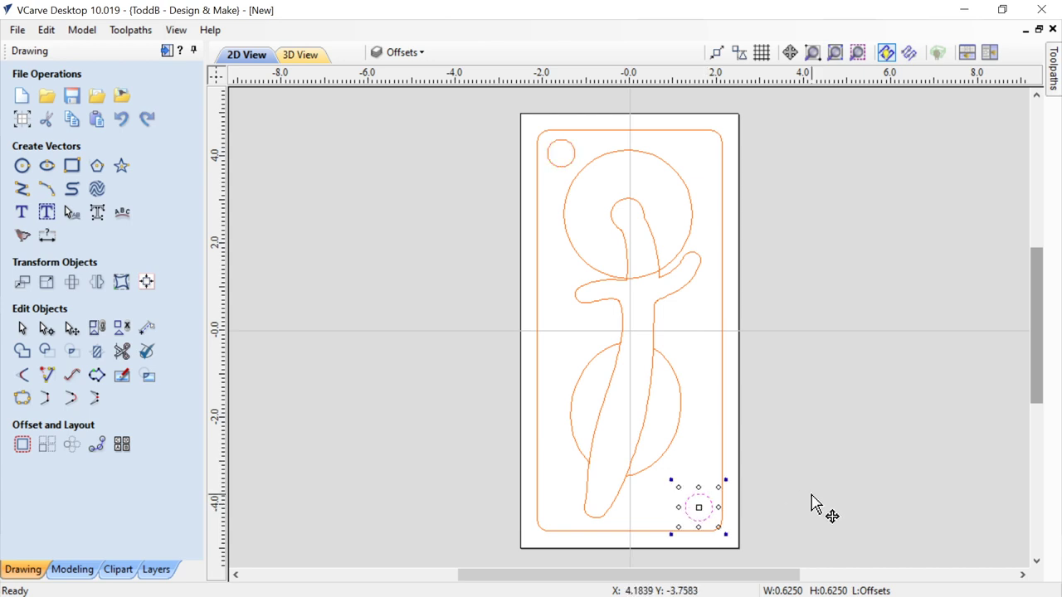
click(811, 488)
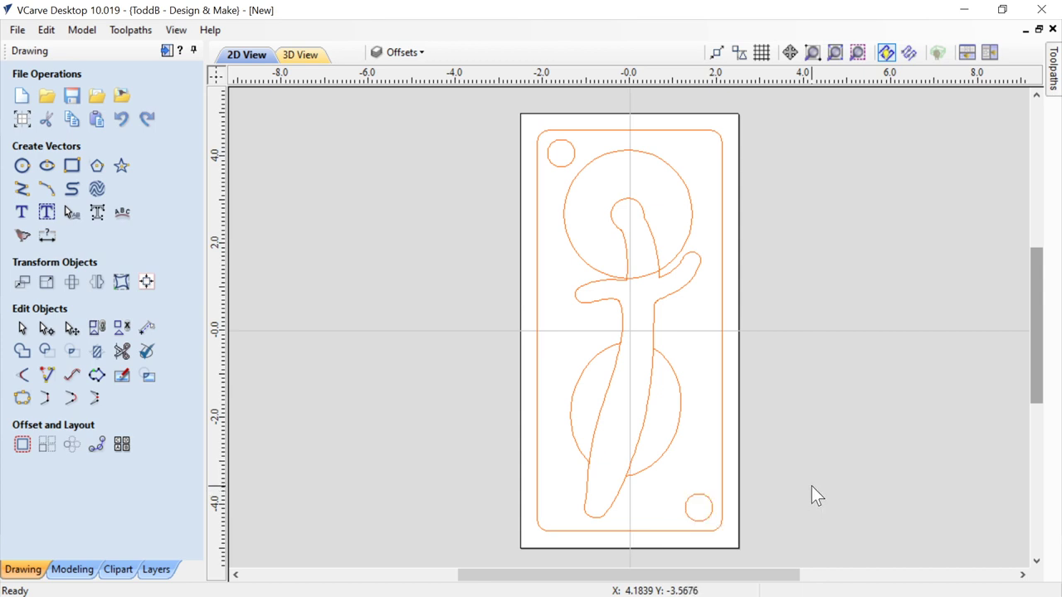
Step: Rotate the blade circle, handle outline and welded outline together slightly clockwise within the rounded rectangle
drag(741, 579, 785, 589)
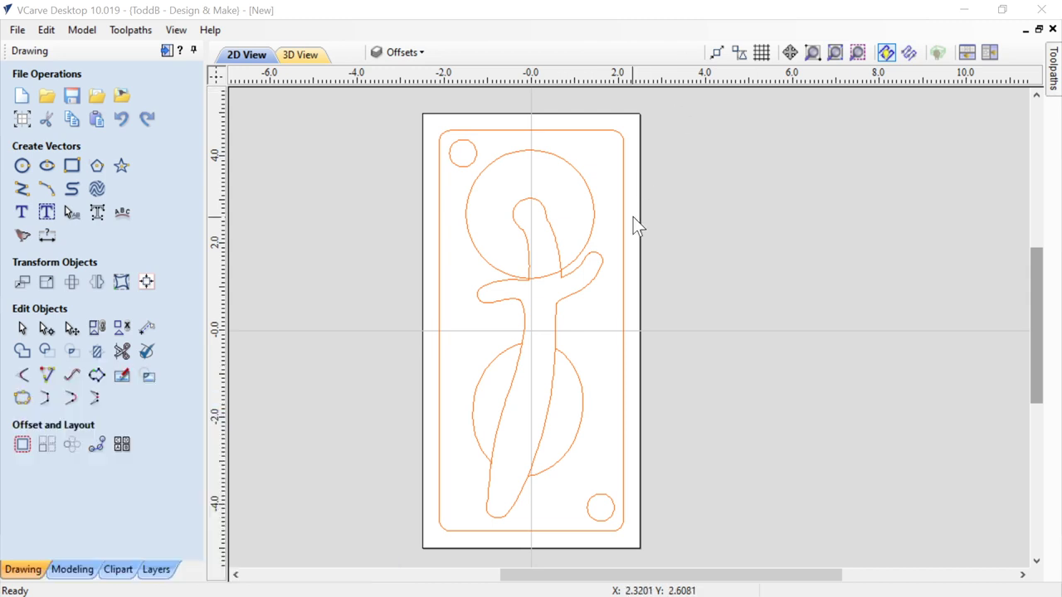
drag(411, 150, 610, 543)
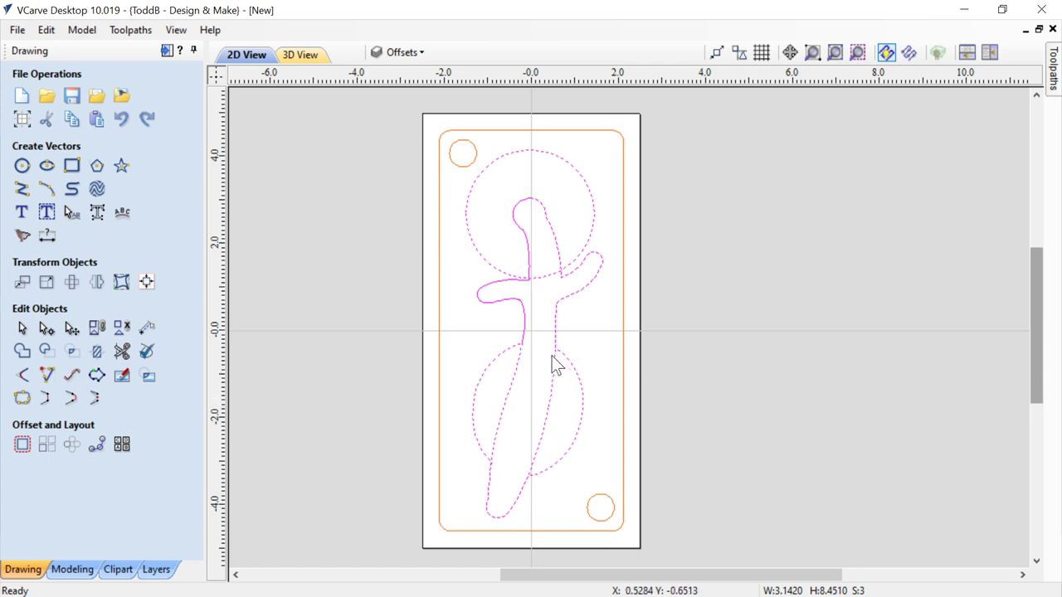
click(513, 347)
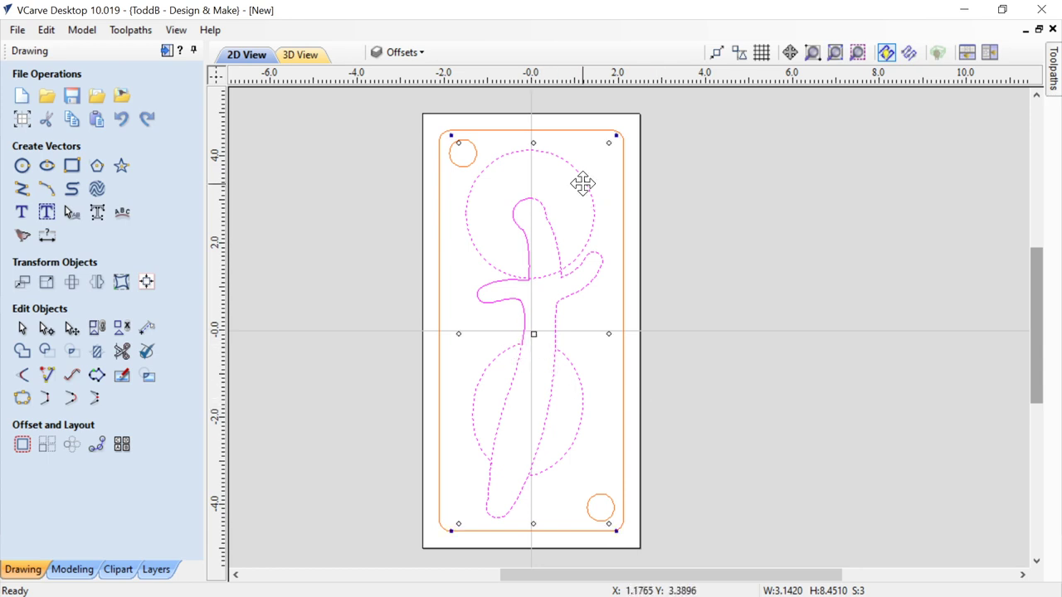
mouse_move(616, 137)
mouse_down()
mouse_move(630, 144)
mouse_move(624, 134)
mouse_up()
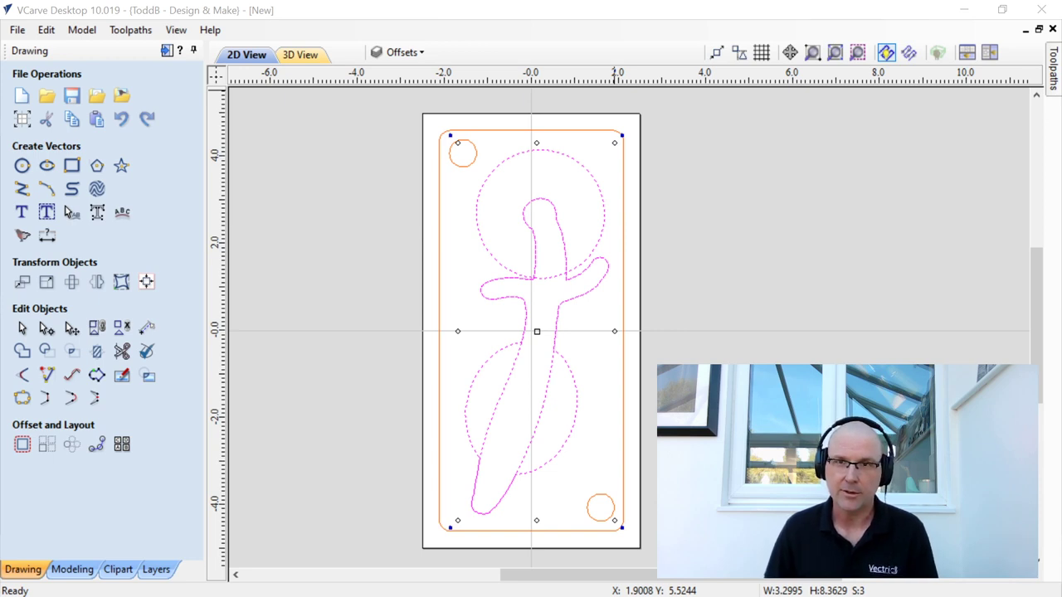
click(392, 249)
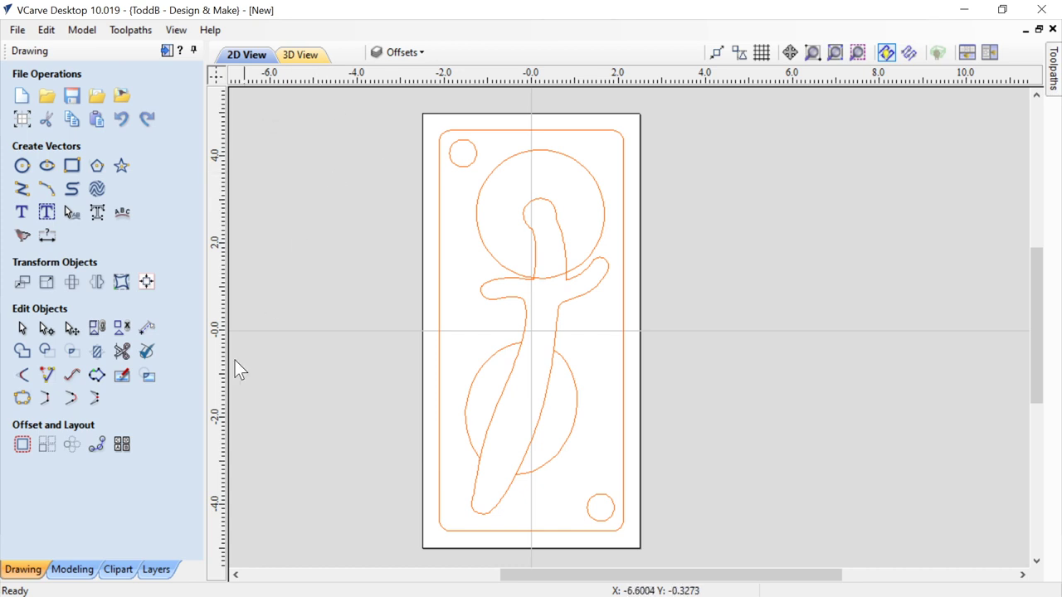
Step: Set the job width to 10 inches in the job setup
click(22, 121)
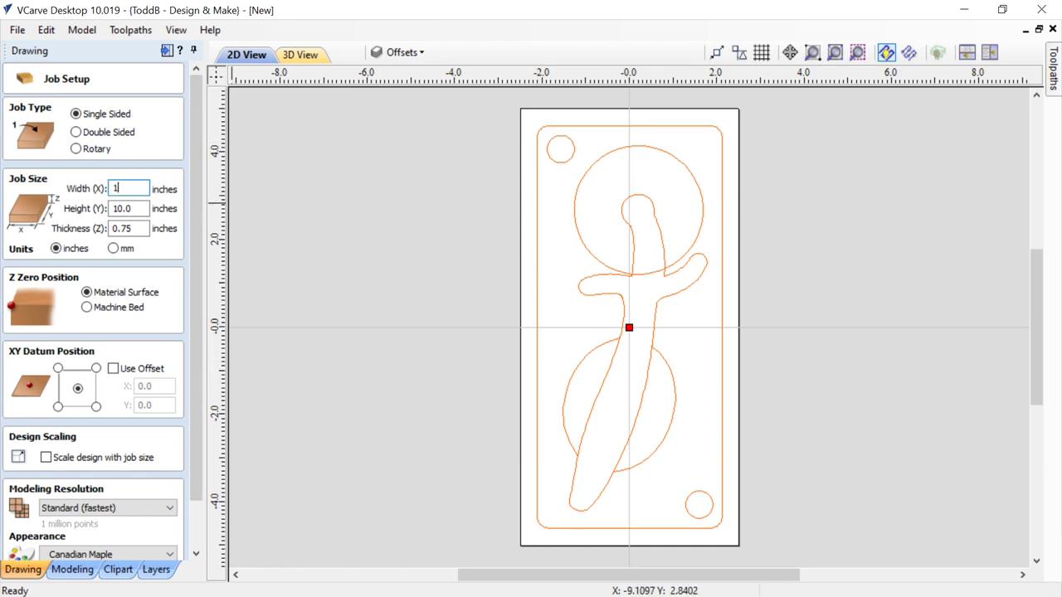
text(10)
drag(200, 257, 195, 337)
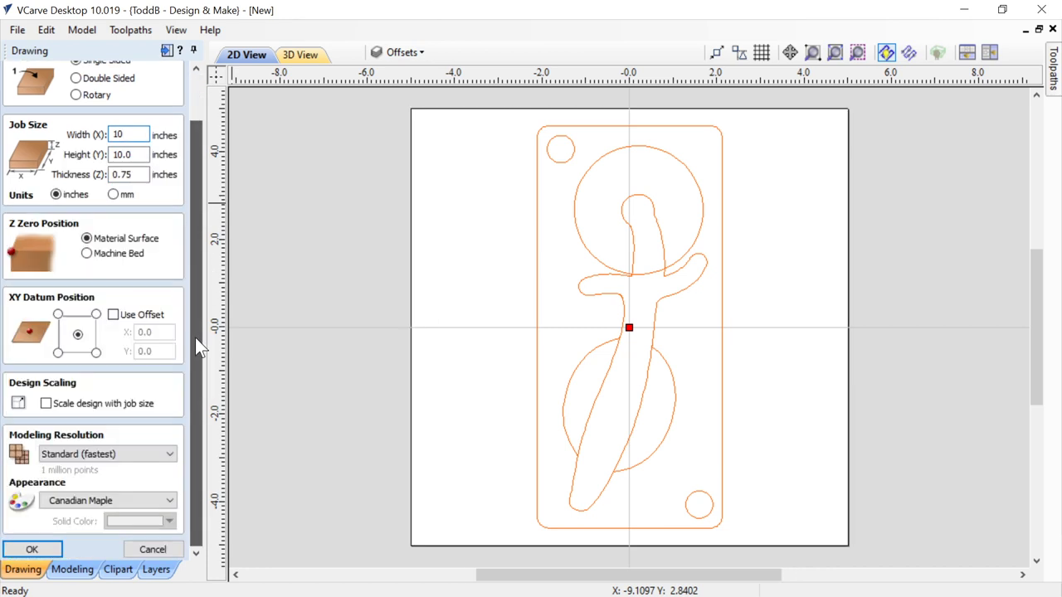
click(31, 549)
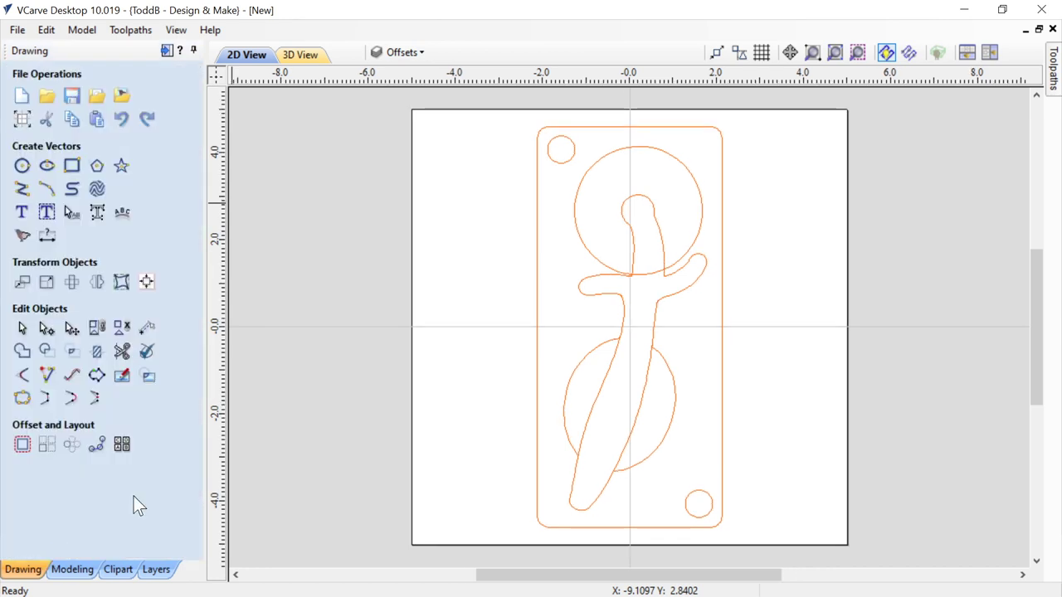
Step: Nudge all the vectors sideways until the rounded rectangle sits centrally in the left half of the material
drag(490, 117, 737, 537)
key(Left)
key(Left)
key(Left)
key(Left)
key(Left)
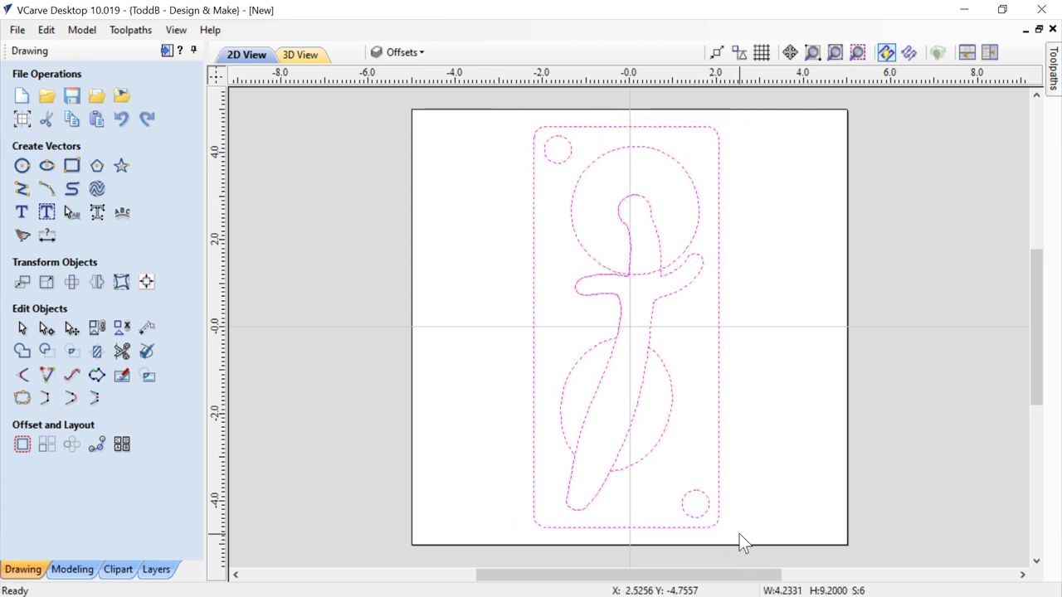
key(Left)
key(Left)
key(Left)
key(Left)
key(Left)
key(Left)
key(Left)
key(Left)
key(Left)
key(Left)
key(Left)
key(Left)
key(Left)
key(Left)
key(Left)
key(Left)
key(Left)
key(Left)
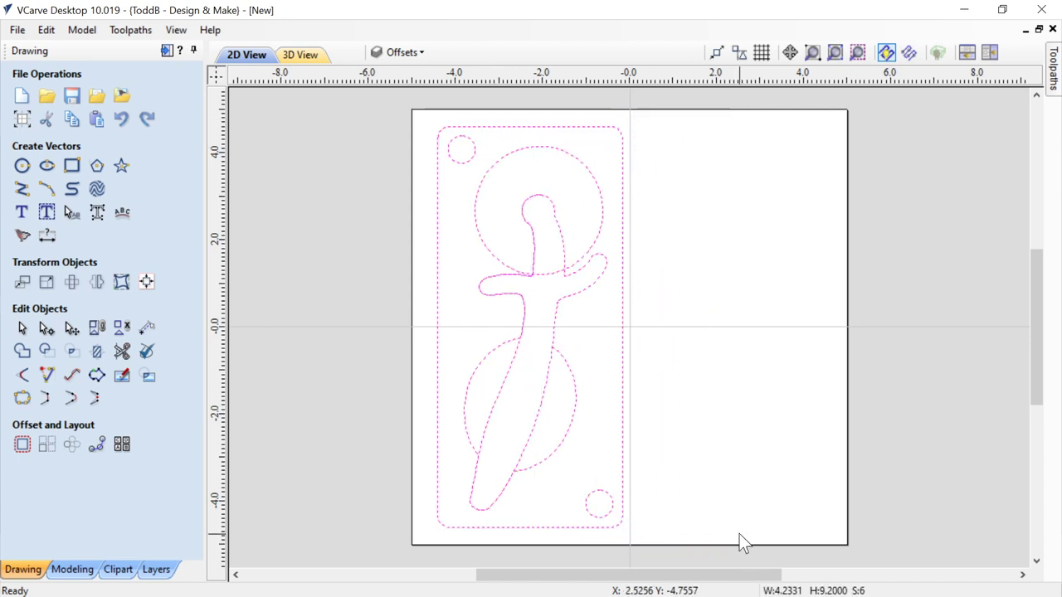
key(Left)
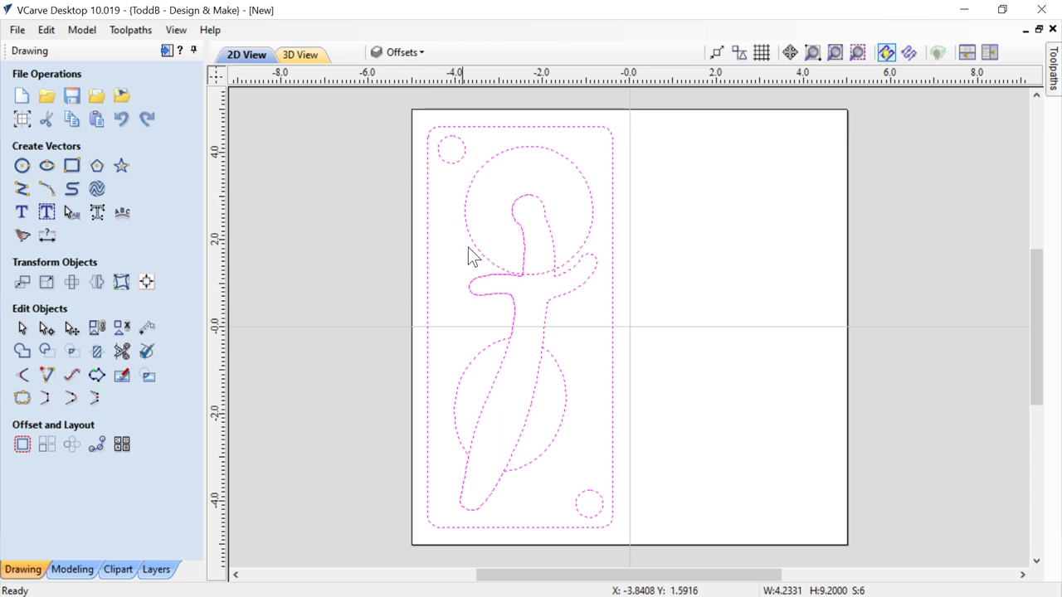
click(316, 256)
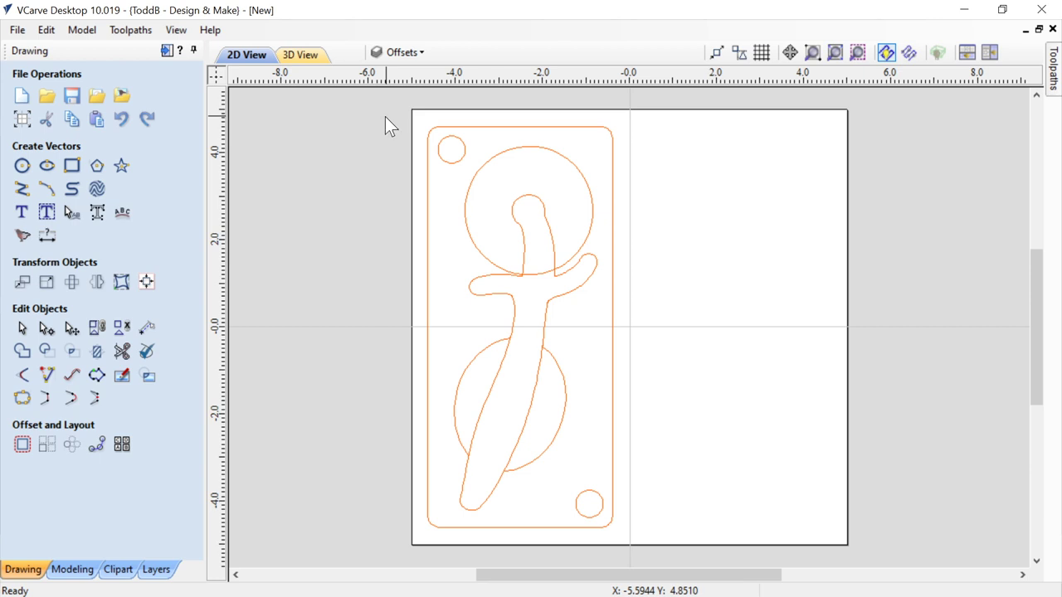
Step: Try a horizontally flipped copy of all the left-half vectors about the job center, and delete that copy
drag(385, 116, 663, 533)
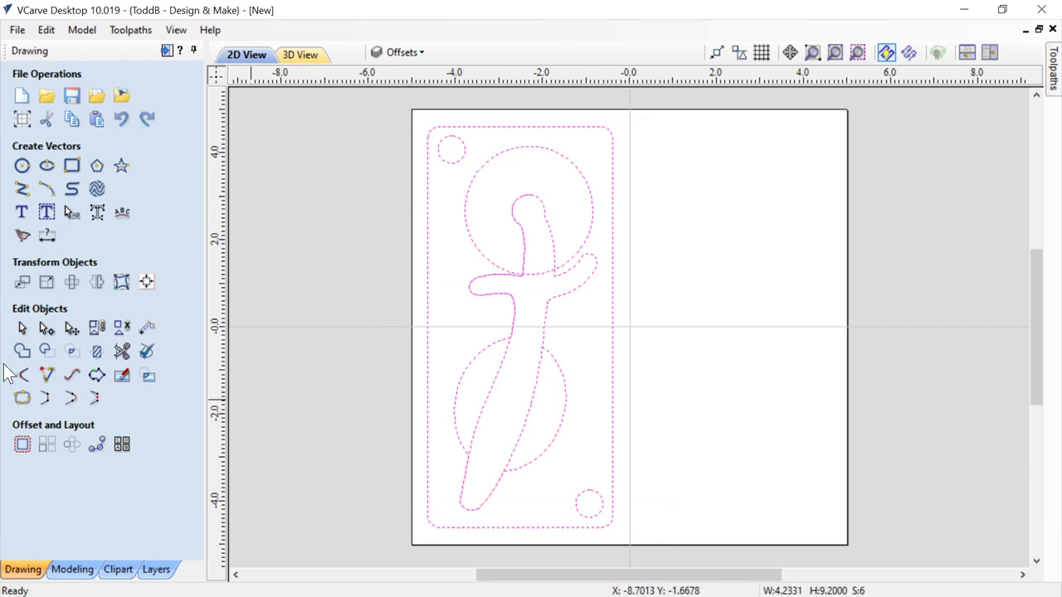
click(97, 282)
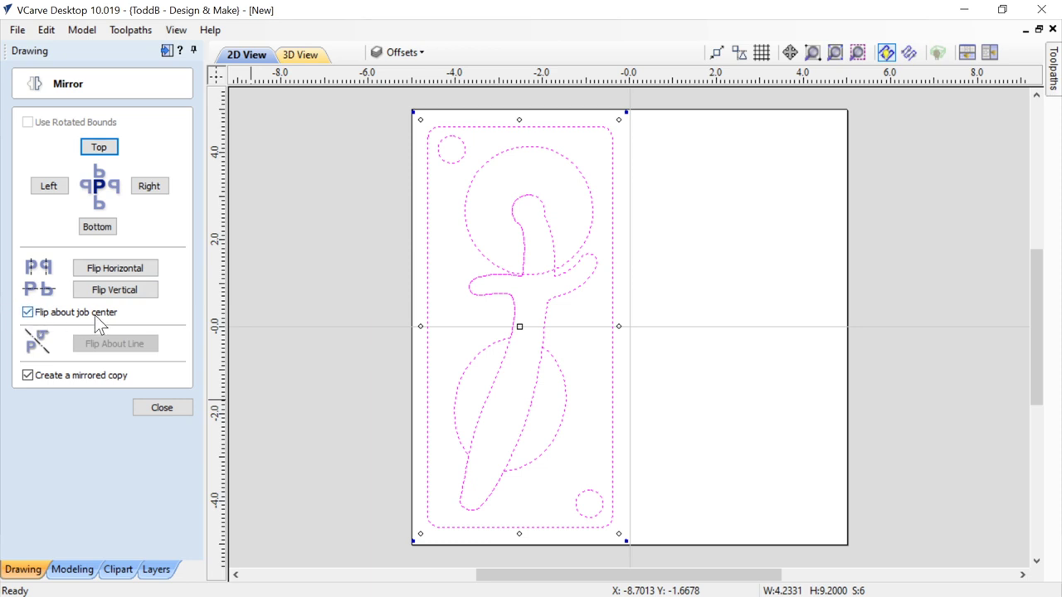
click(116, 268)
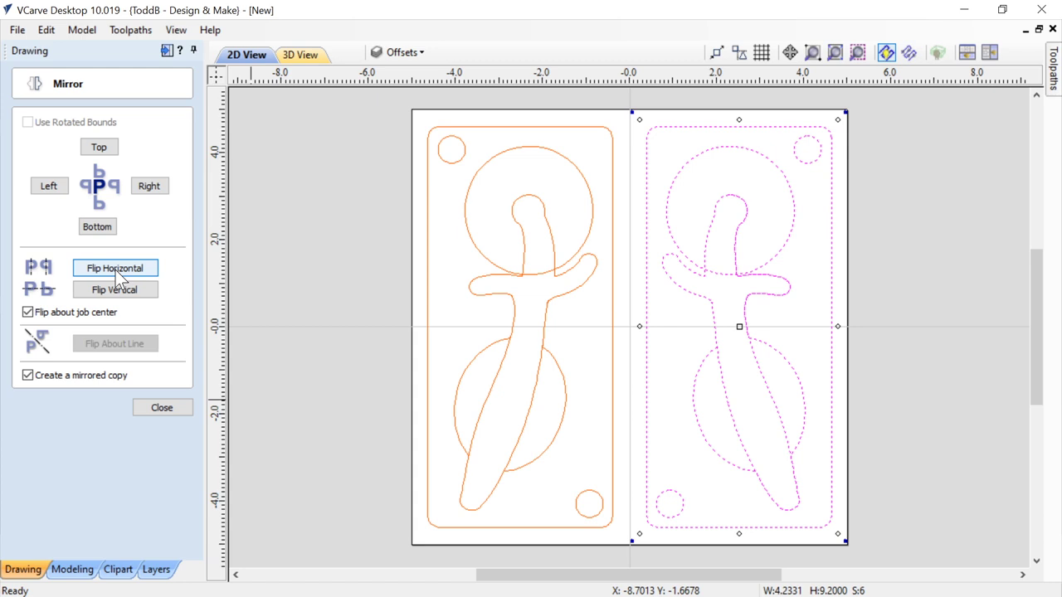
click(152, 406)
key(Delete)
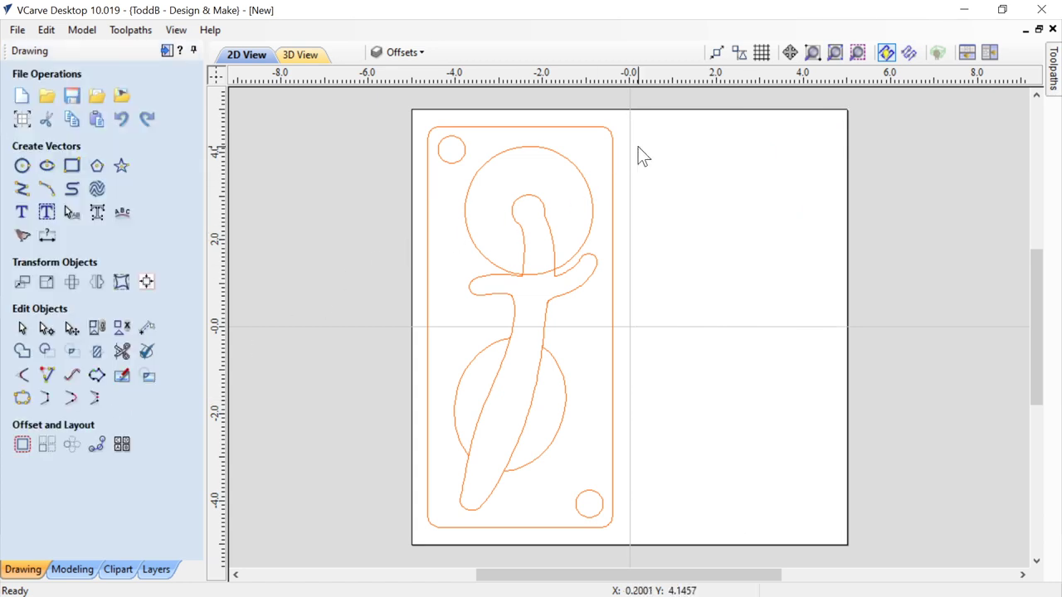
Step: Create a horizontally mirrored copy of all the left-half vectors about the job center, filling the right half of the material
drag(373, 116, 661, 547)
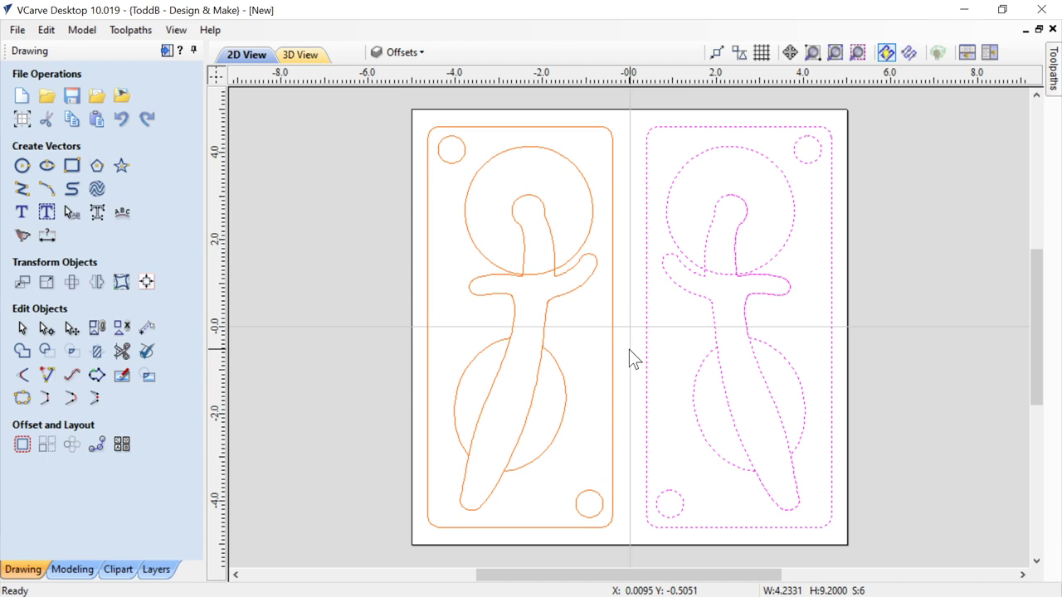
click(367, 395)
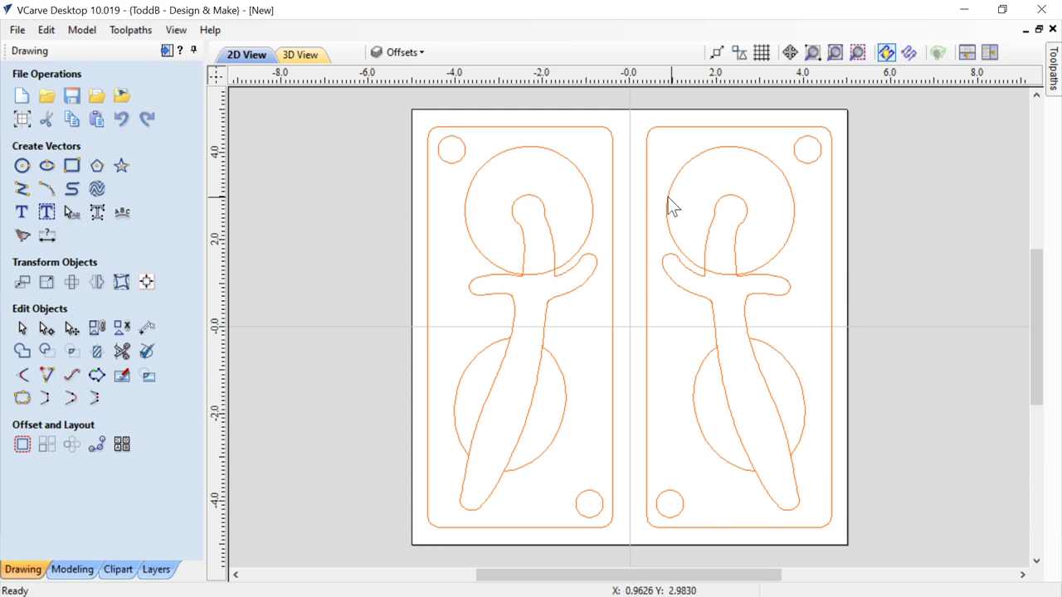
Step: Replace the drawing tools with the toolpath tools kept permanently open, with the whole material in view
click(193, 50)
mouse_move(1055, 74)
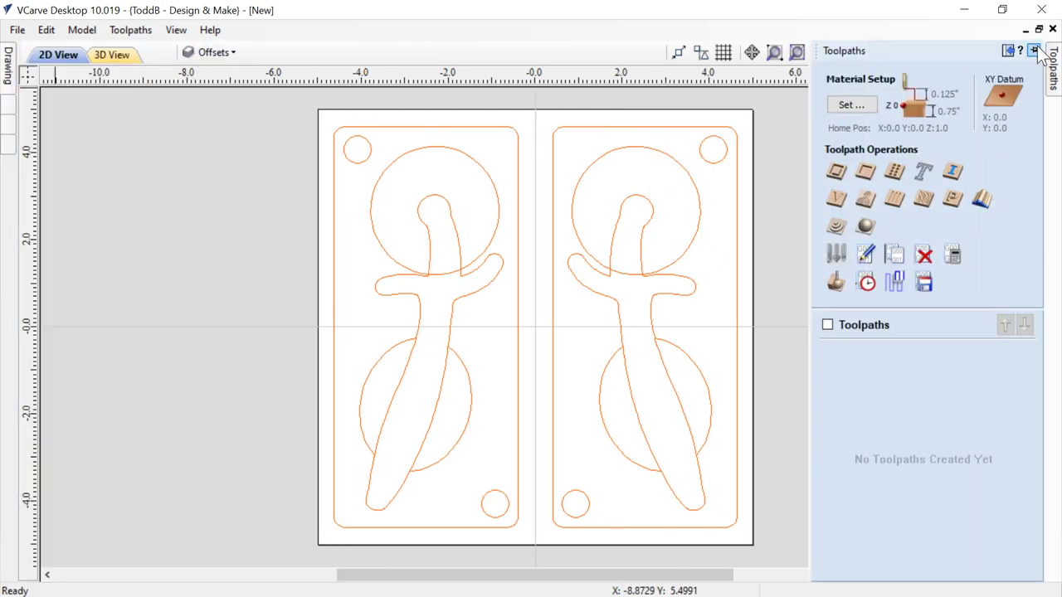
click(1050, 51)
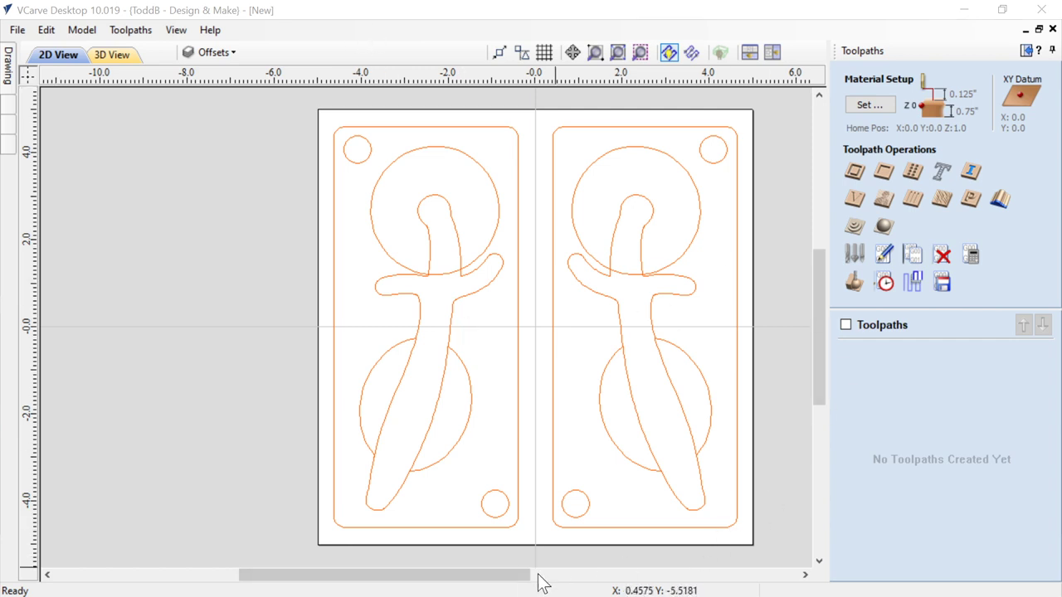
drag(521, 576, 564, 575)
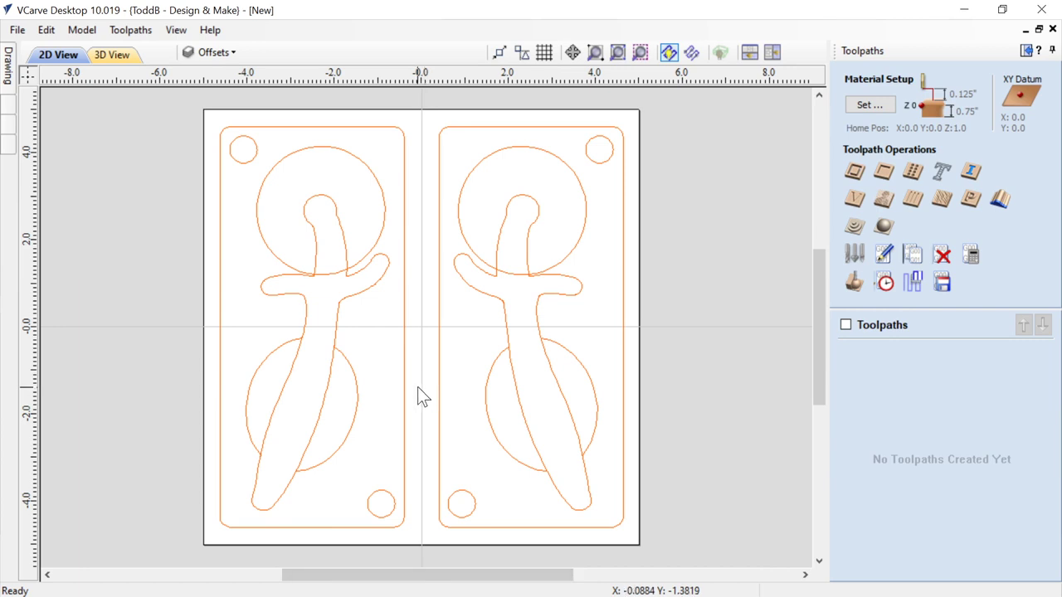
Step: Check the thickness, datum, Z-zero and clearance settings in the material setup and accept them
click(866, 105)
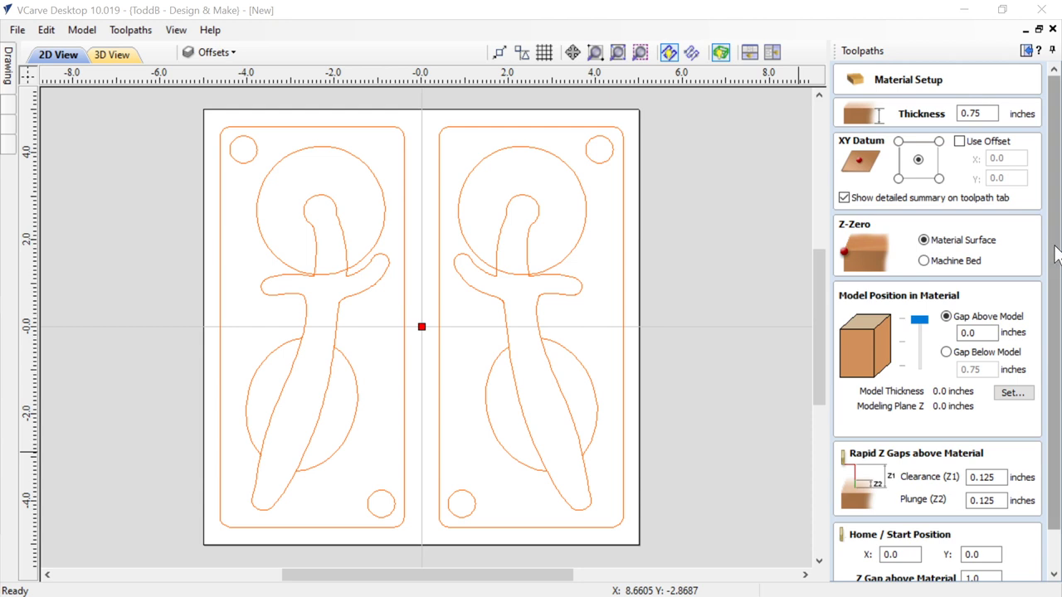
scroll(1055, 256, down, 1)
click(881, 570)
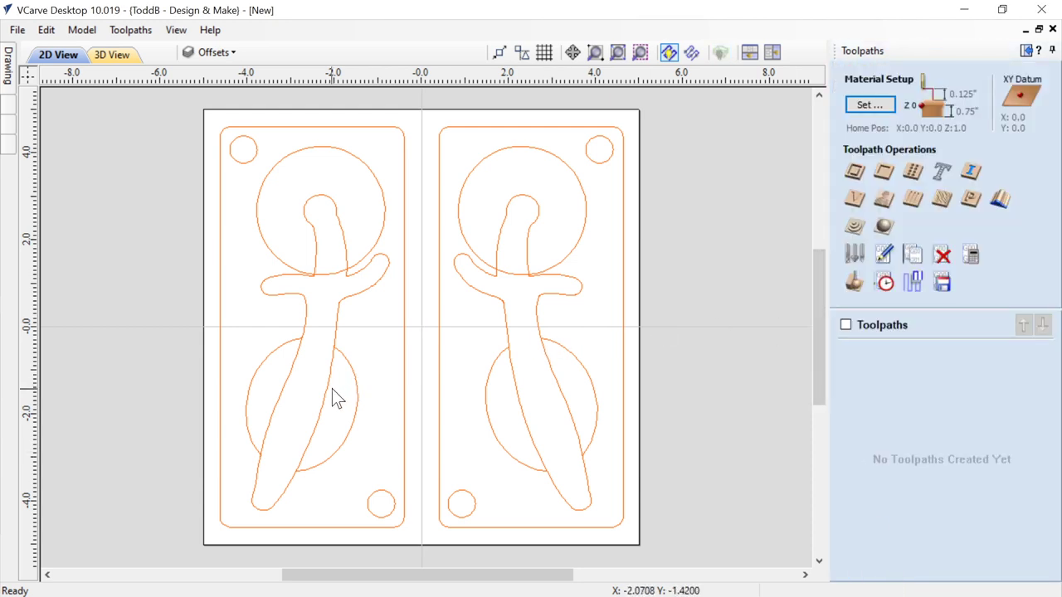
Step: Set up a pocket toolpath for both welded handle-and-finger-hole outlines with a cut depth of 0.3 inches
click(349, 366)
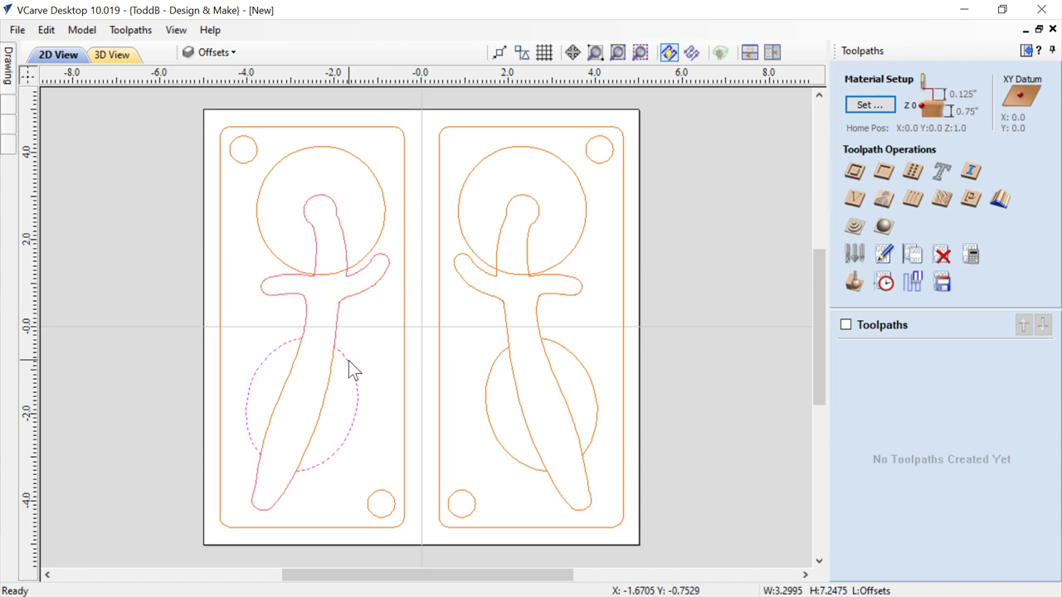
shift+click(485, 388)
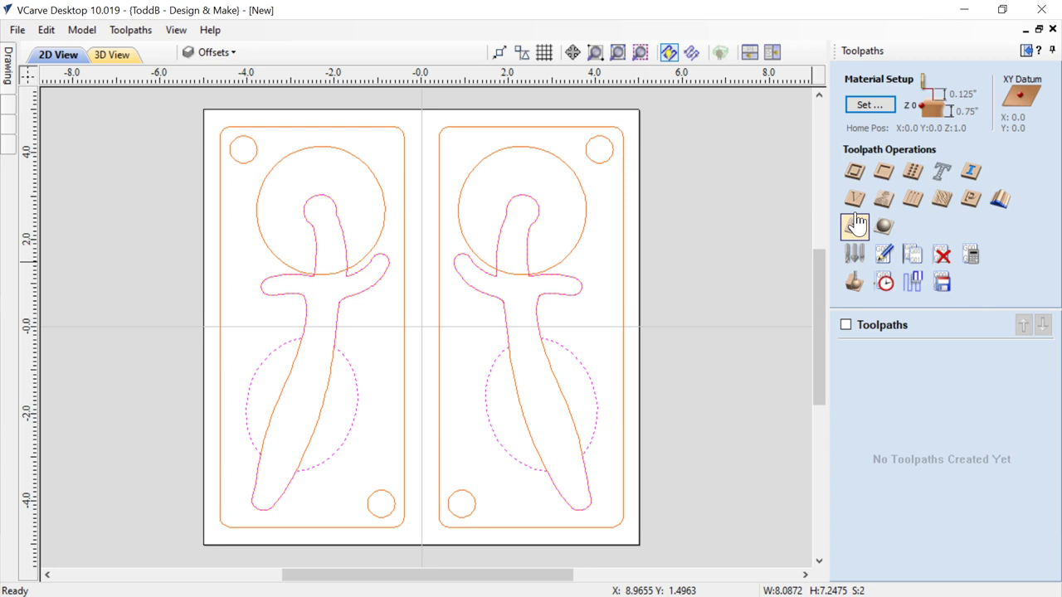
click(883, 172)
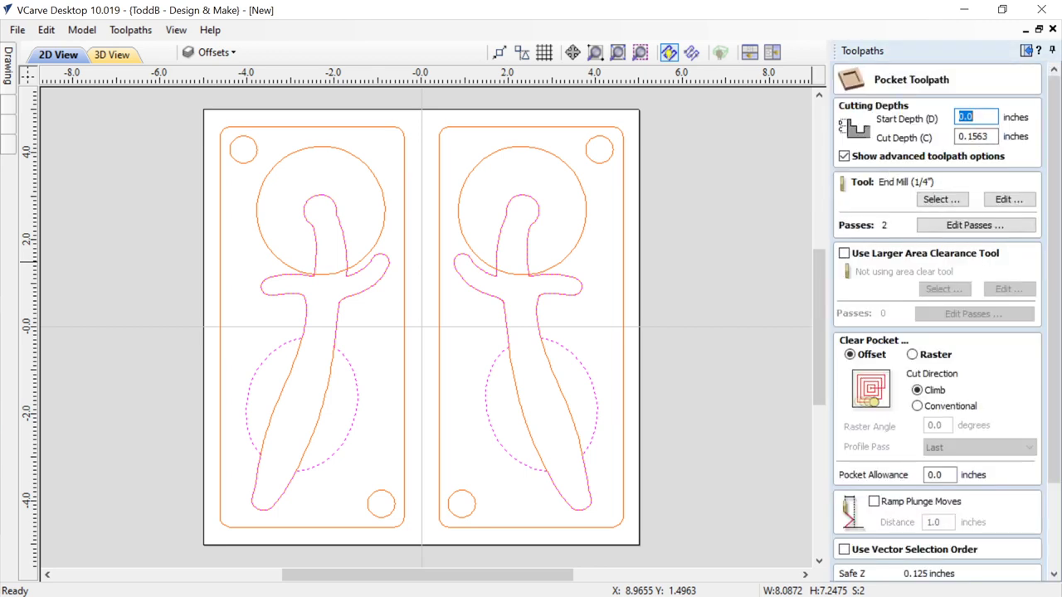
key(Tab)
text(0.3)
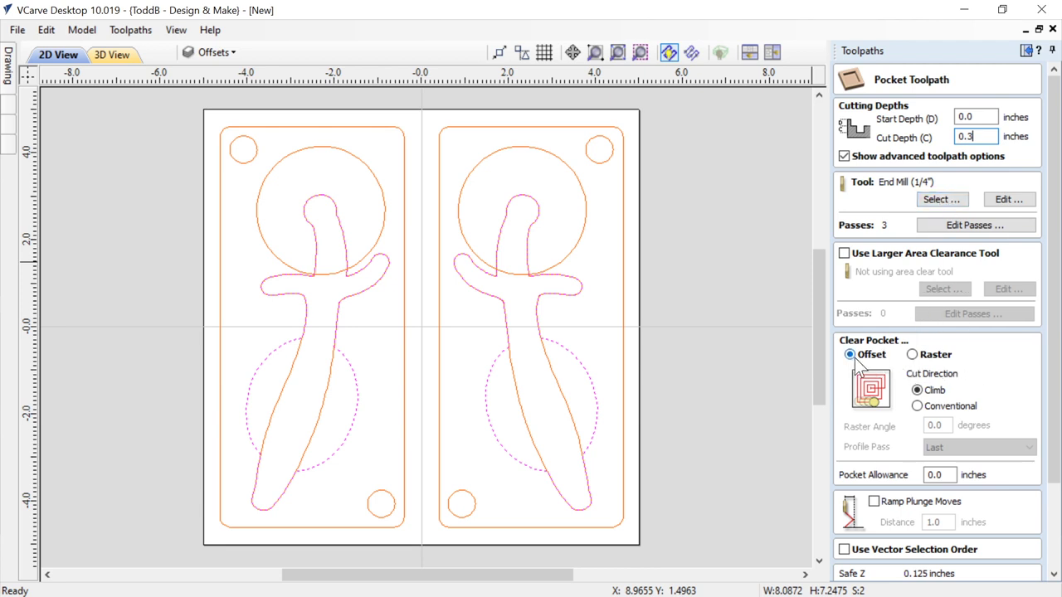
Step: Name the pocket toolpath Finger Pocket and calculate it
drag(1053, 345, 1050, 393)
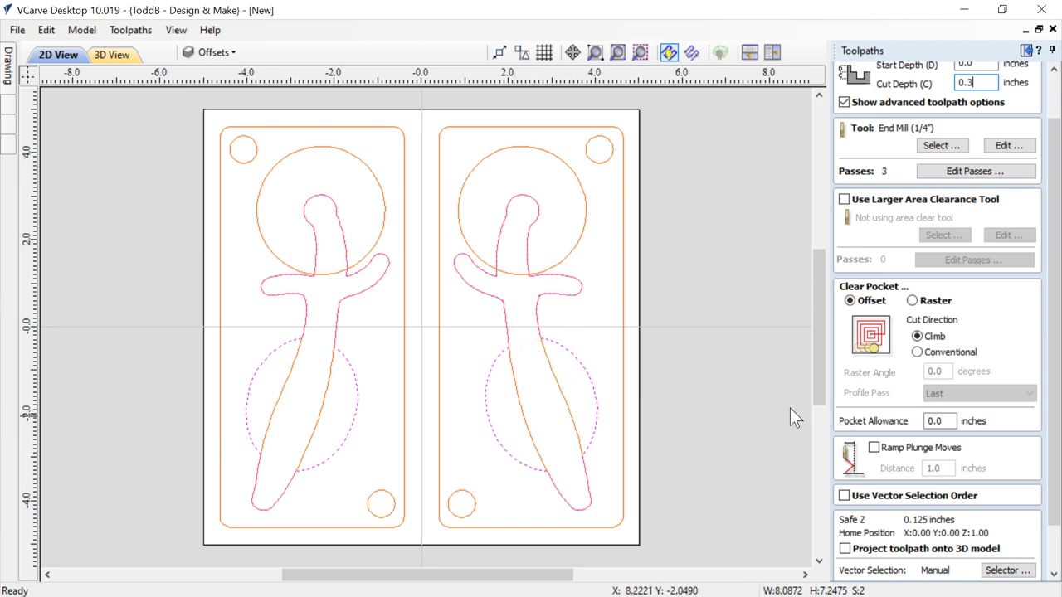
scroll(1047, 454, down, 2)
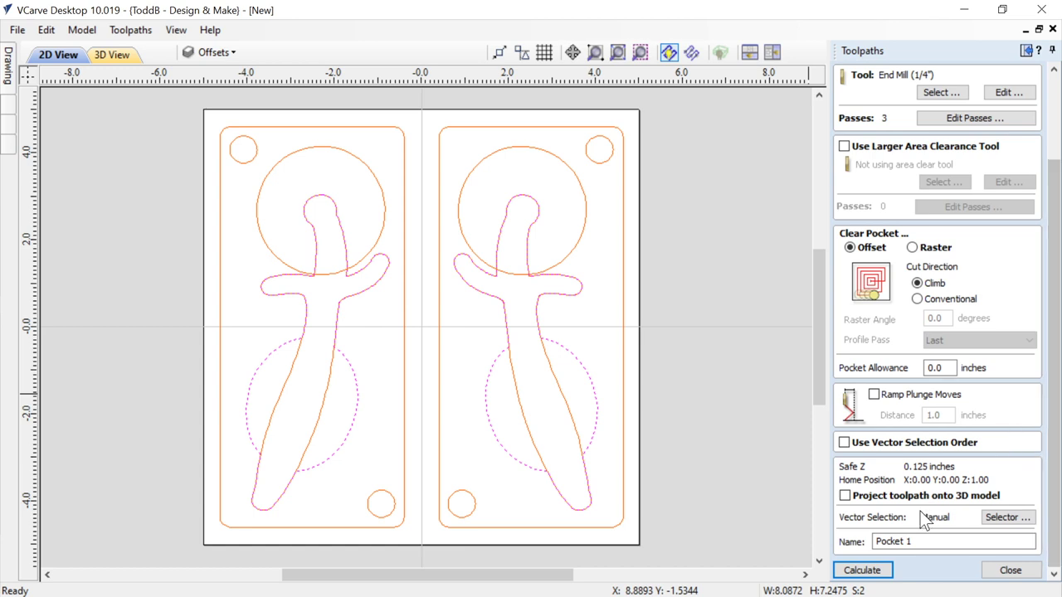
drag(912, 542, 874, 514)
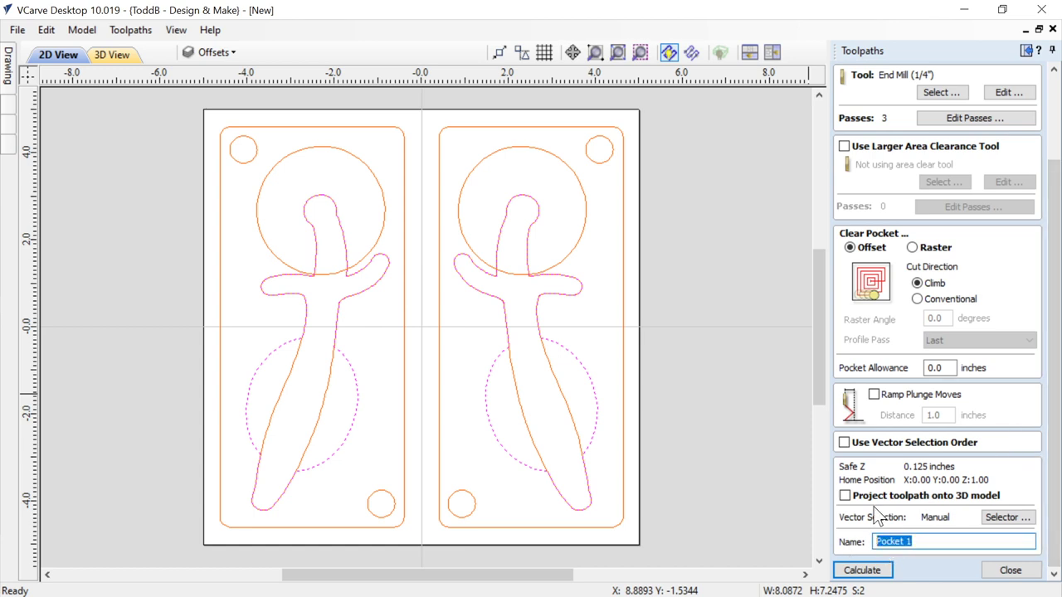
text(F)
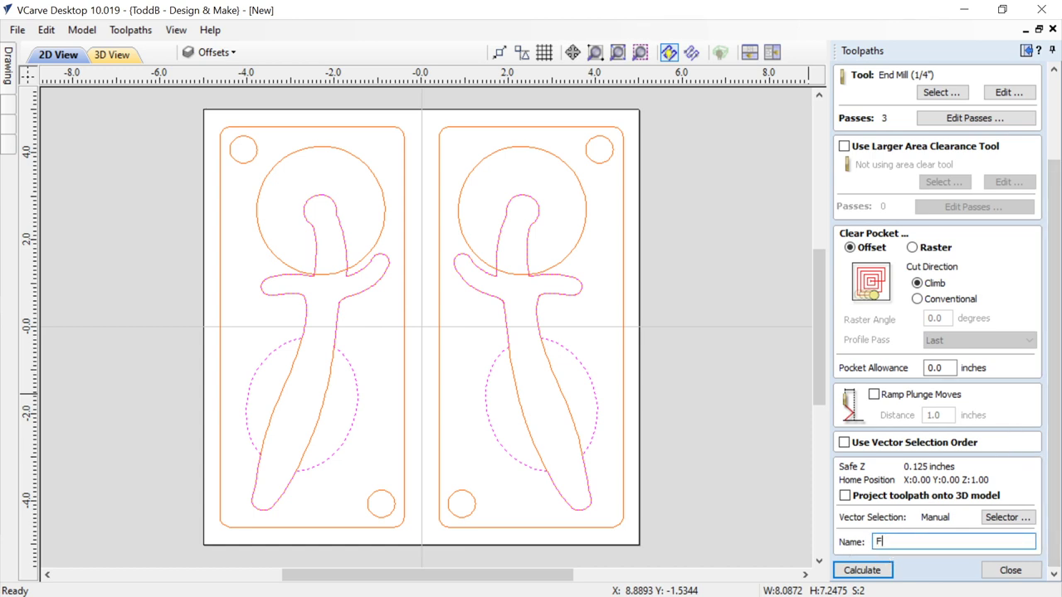
text(inger Pocket)
click(859, 570)
Step: Show the 2D and 3D views side by side and preview the Finger Pocket toolpath
click(770, 50)
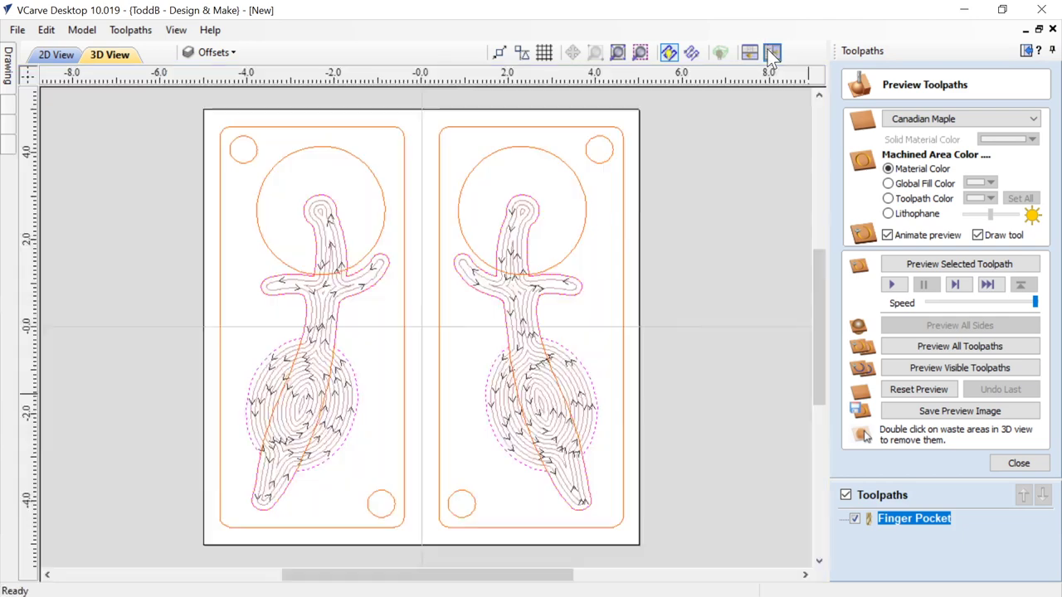
click(941, 369)
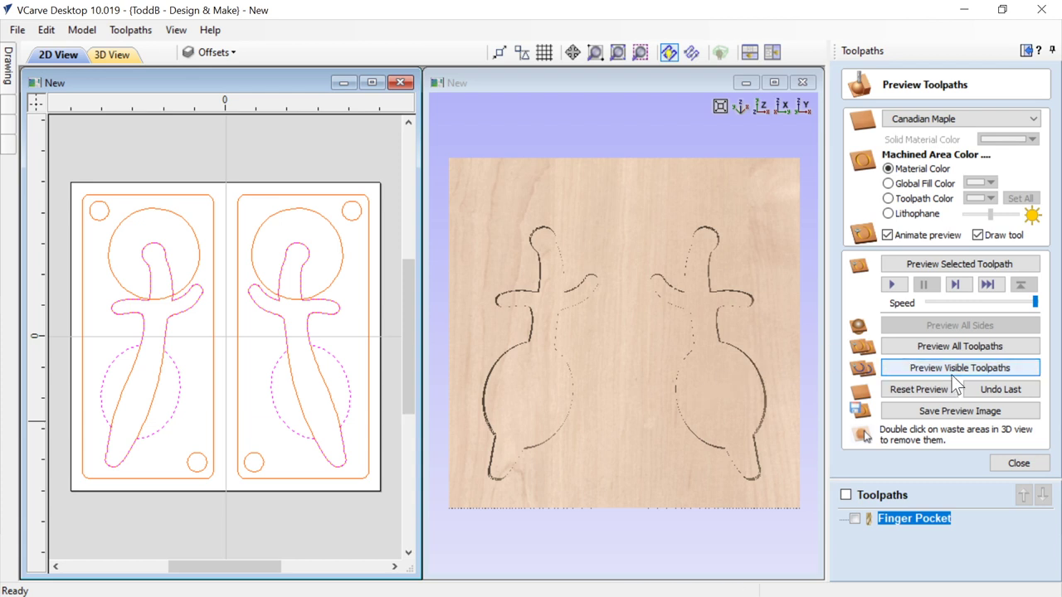
click(1017, 463)
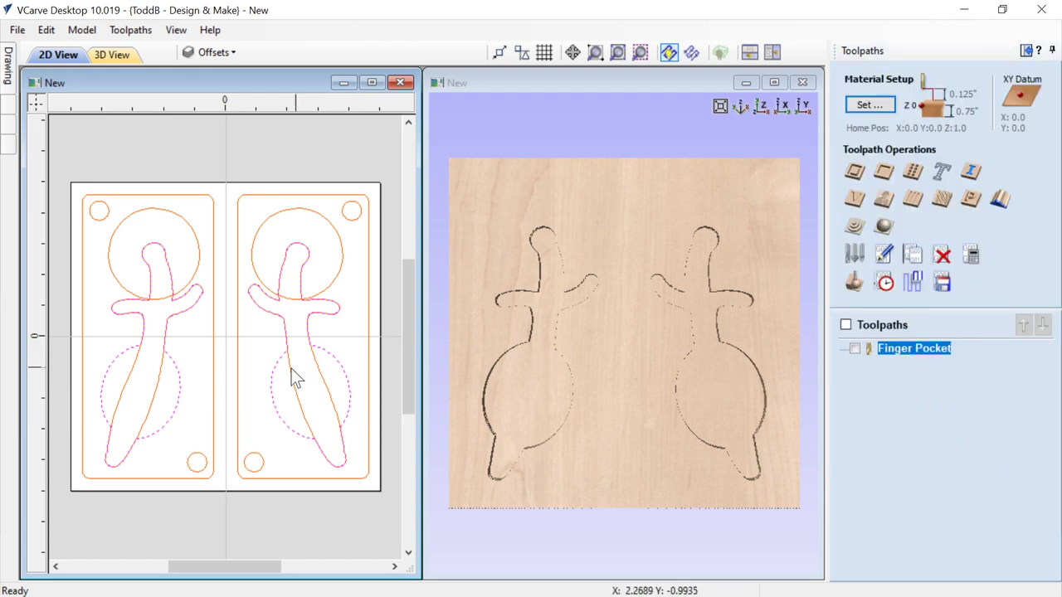
Step: Set up a pocket toolpath for both handle outlines with start depth .3 and cut depth .2 inches
click(155, 407)
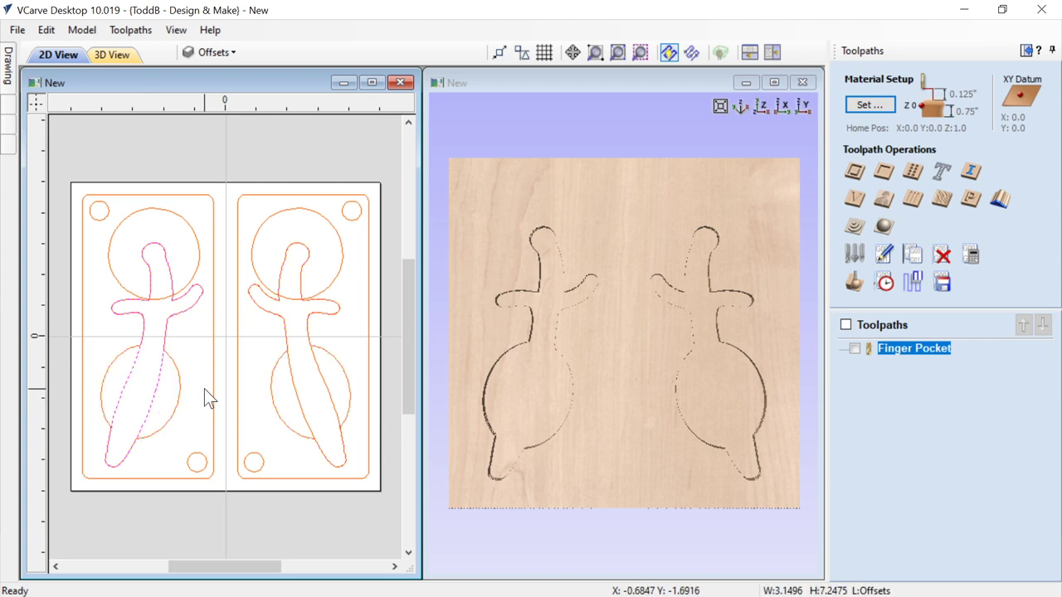
shift+click(302, 411)
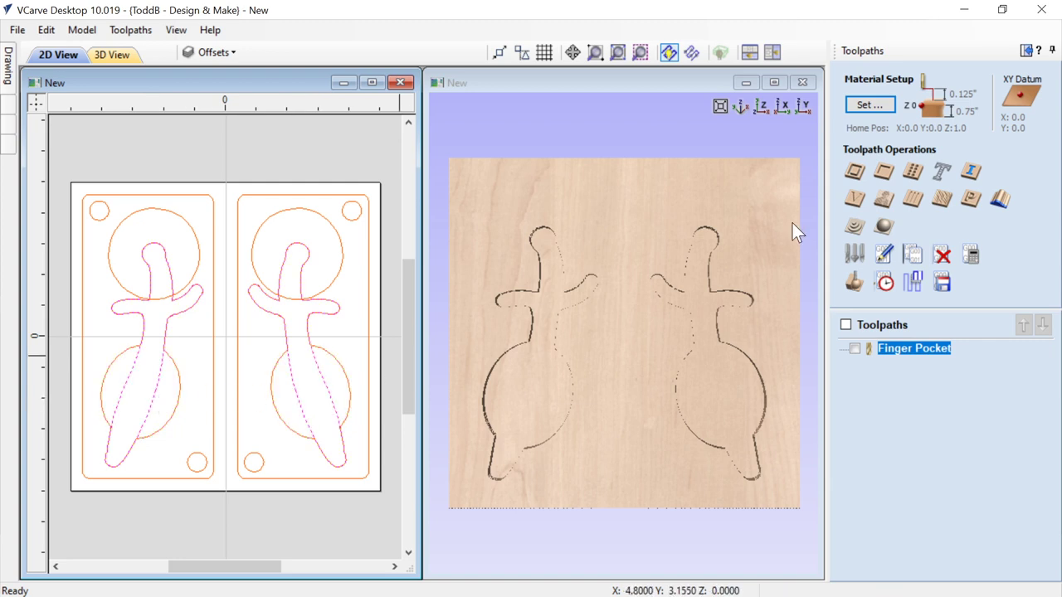
click(883, 174)
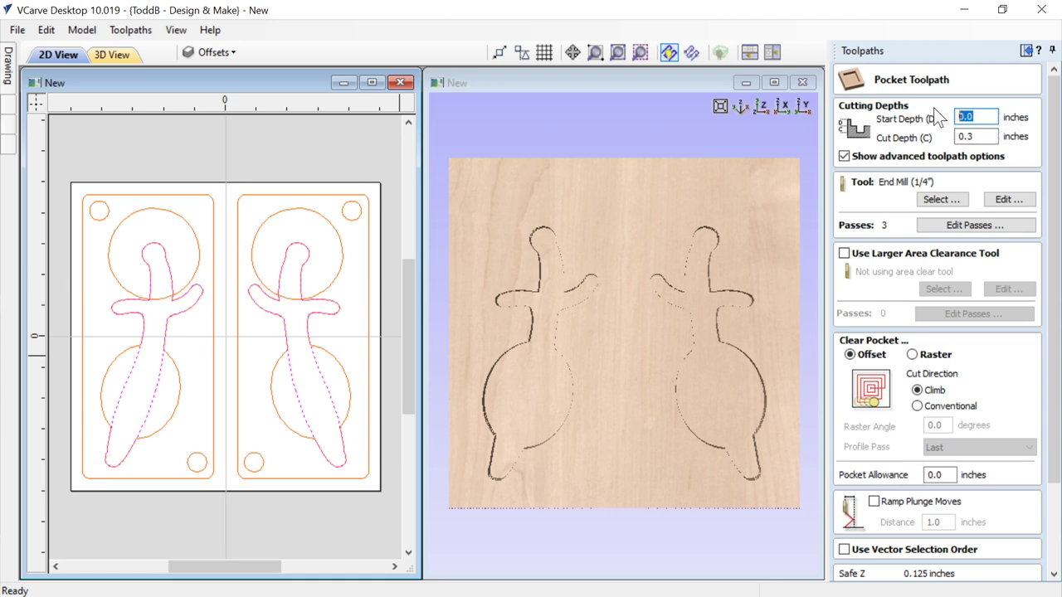
text(.3)
key(Tab)
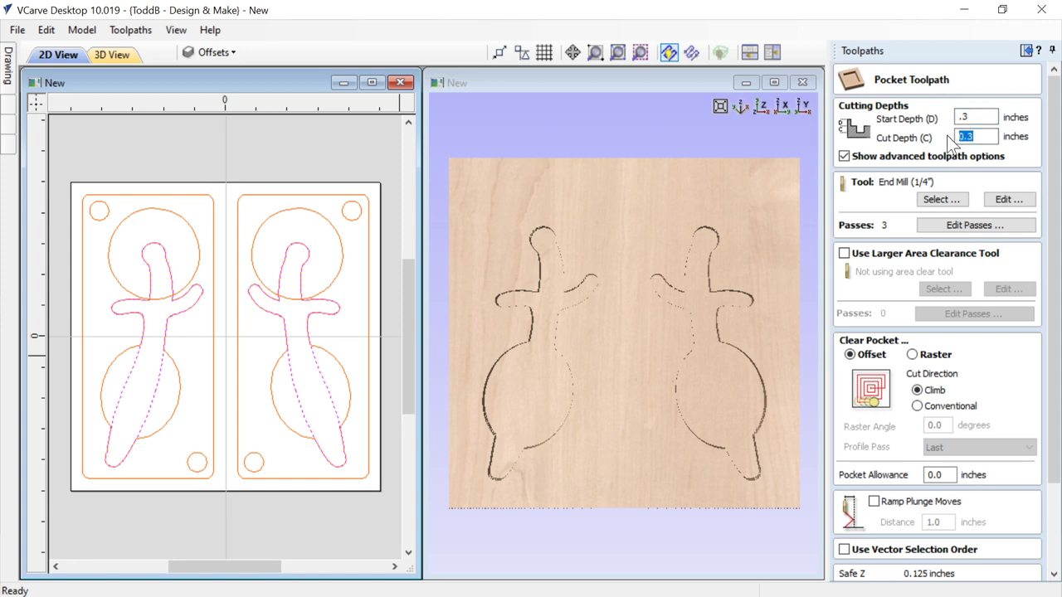
text(.2)
Step: Calculate the handle pocket toolpath under the name Full Pocket and preview the cut in the 3D view
drag(1055, 259, 1057, 405)
drag(954, 541, 842, 549)
text(Full )
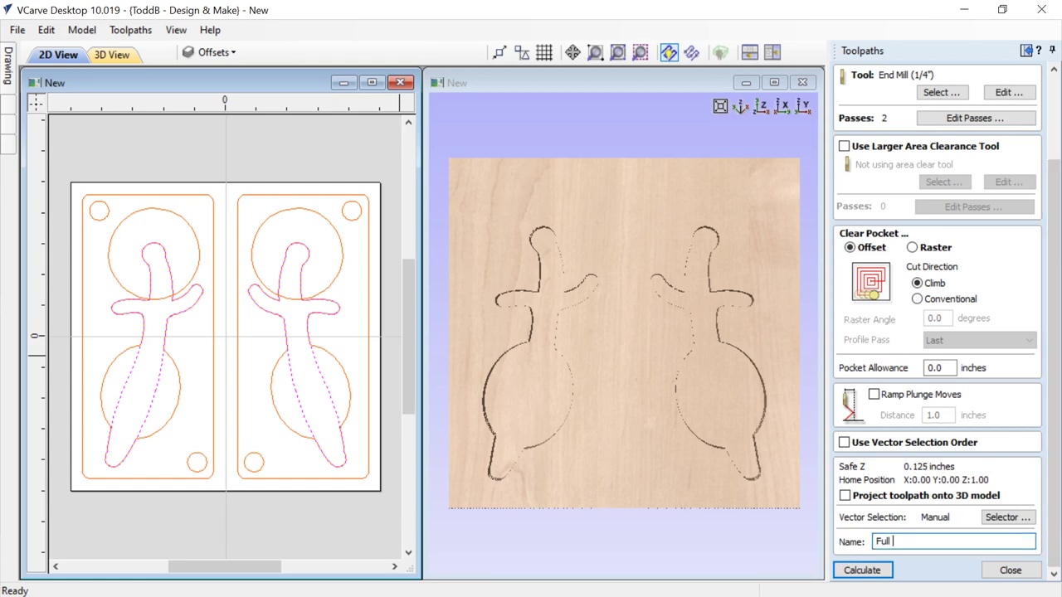
text(Pocket)
click(850, 574)
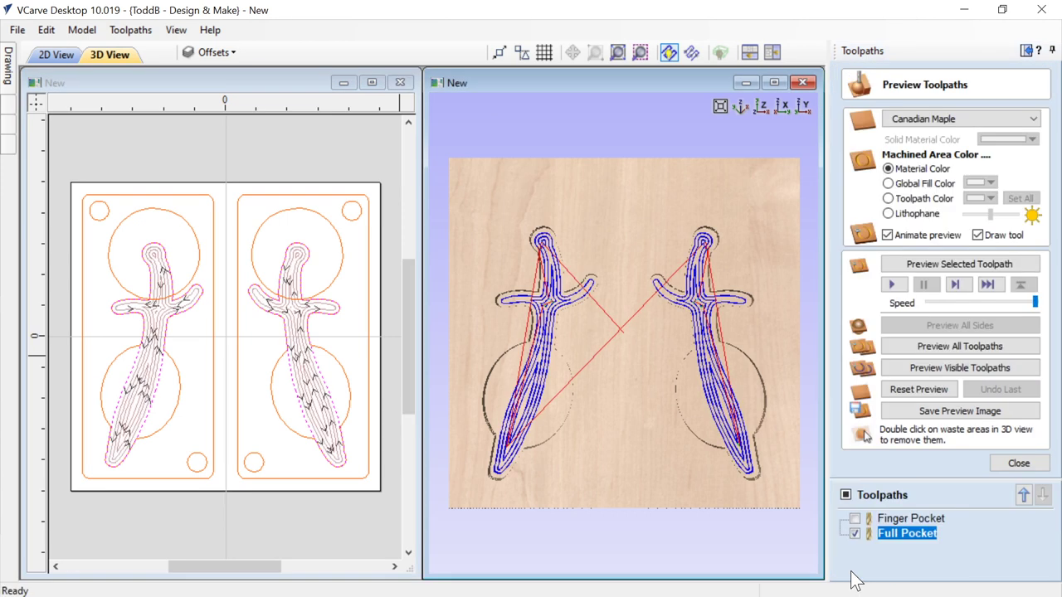
click(927, 369)
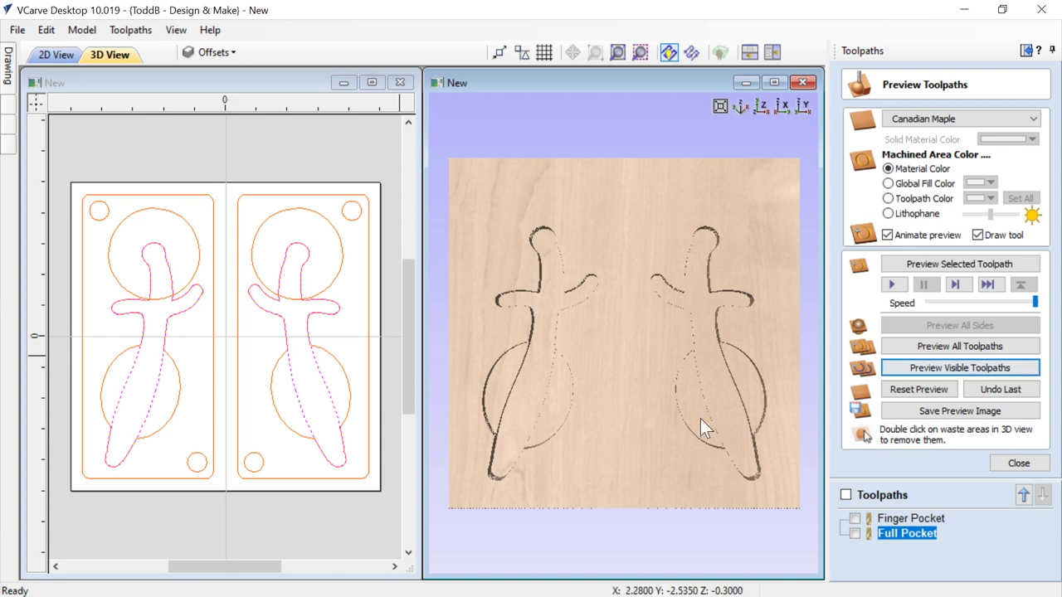
drag(631, 433, 560, 354)
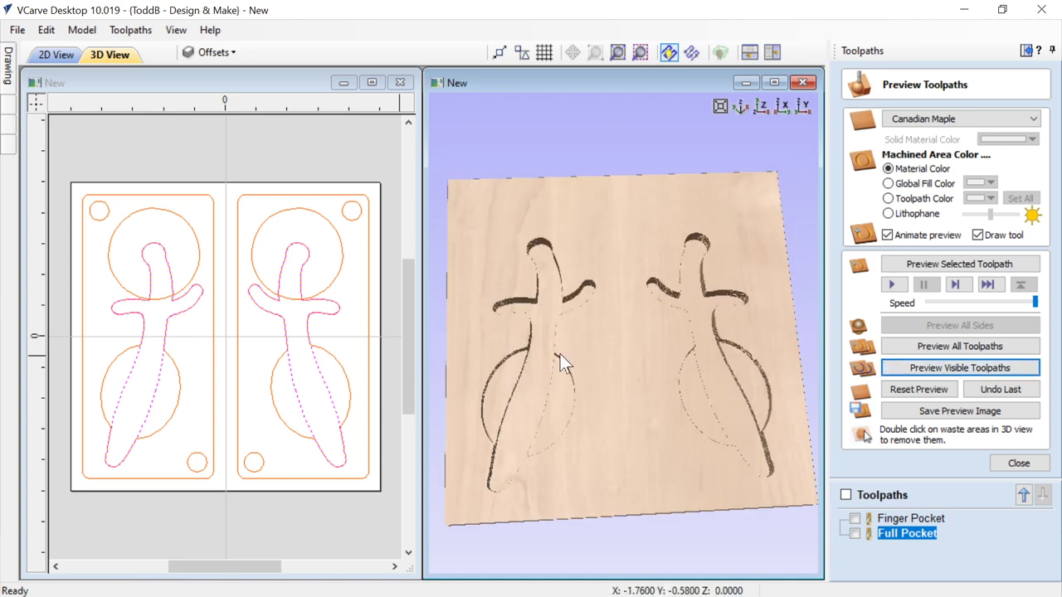
Step: Set up a pocket toolpath for the two large blade circles with a cut depth of .08 inches
click(332, 282)
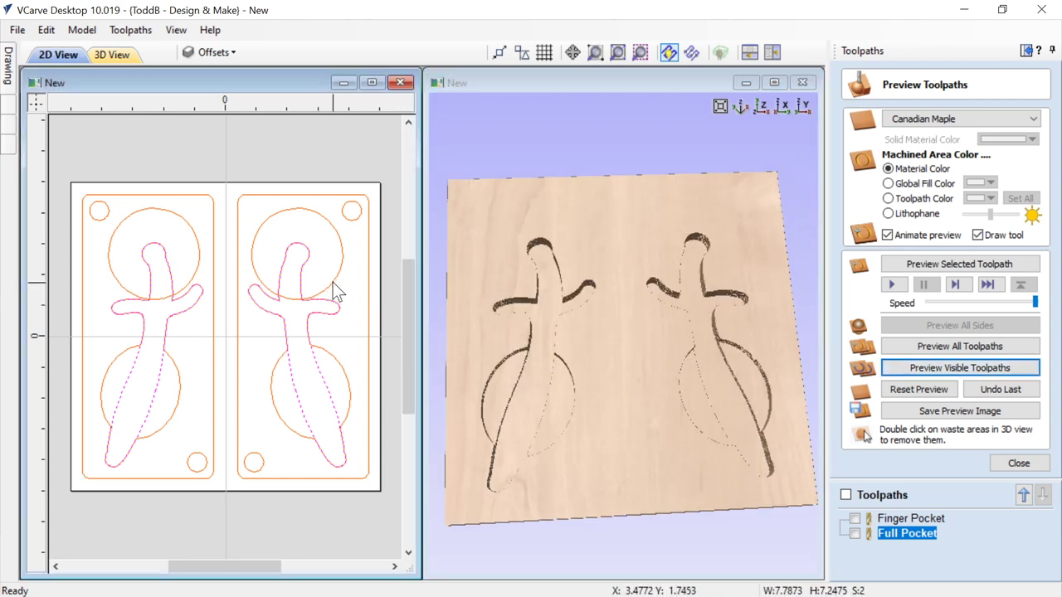
shift+click(199, 278)
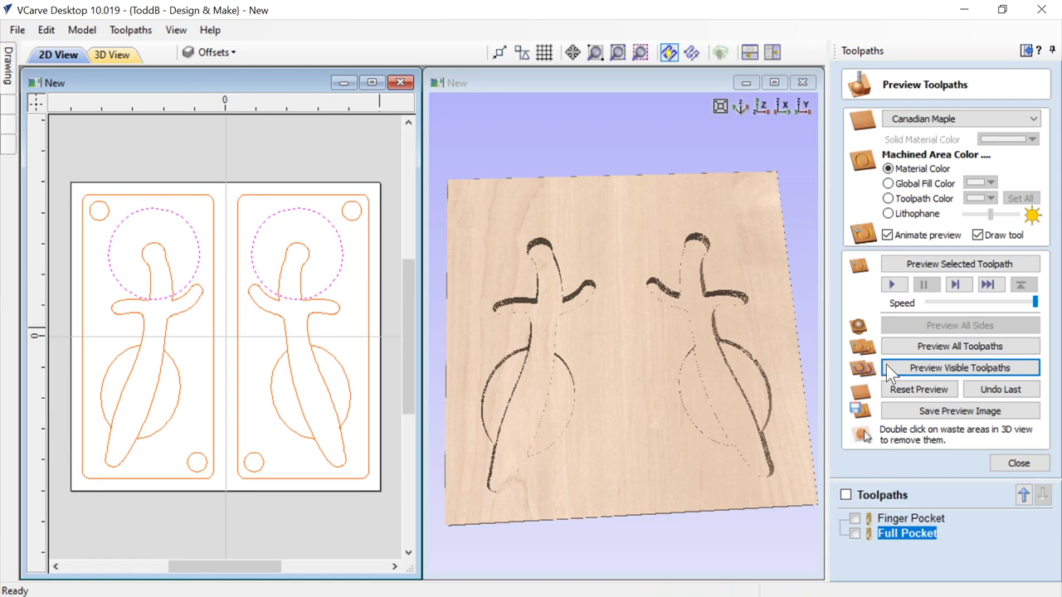
click(1015, 459)
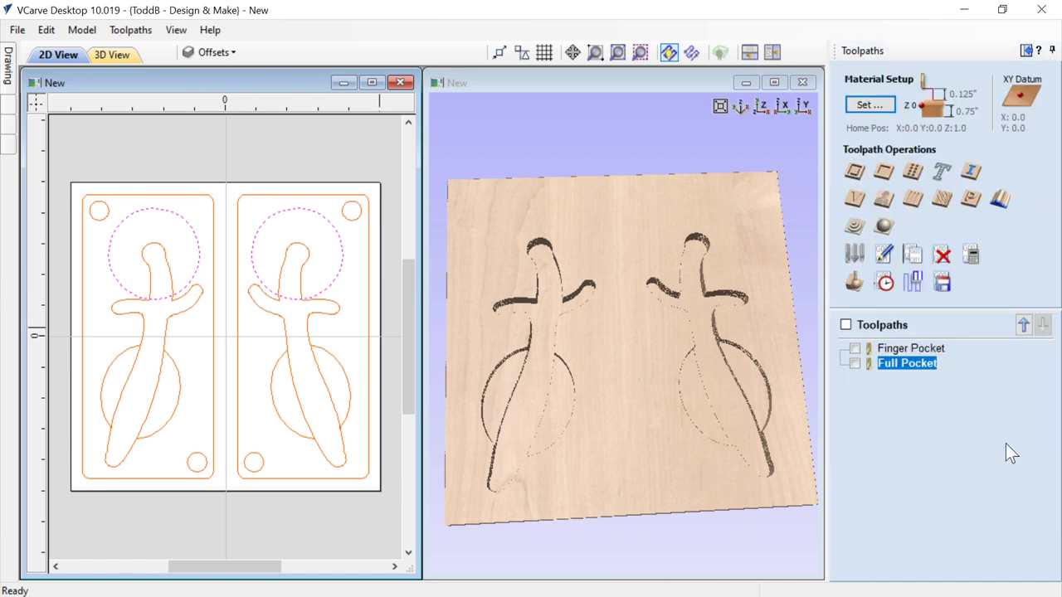
click(883, 172)
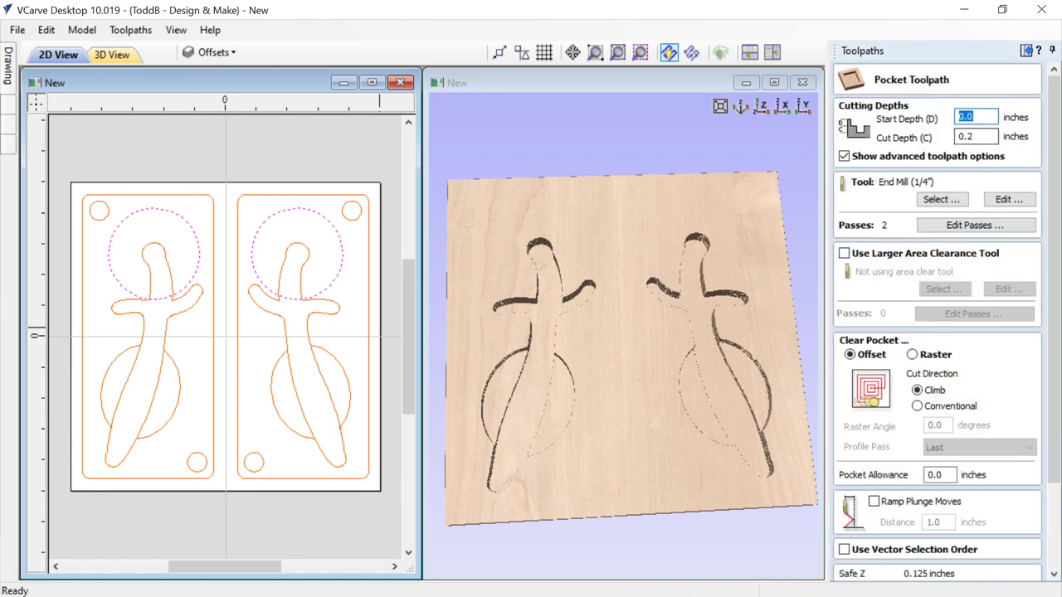
key(Tab)
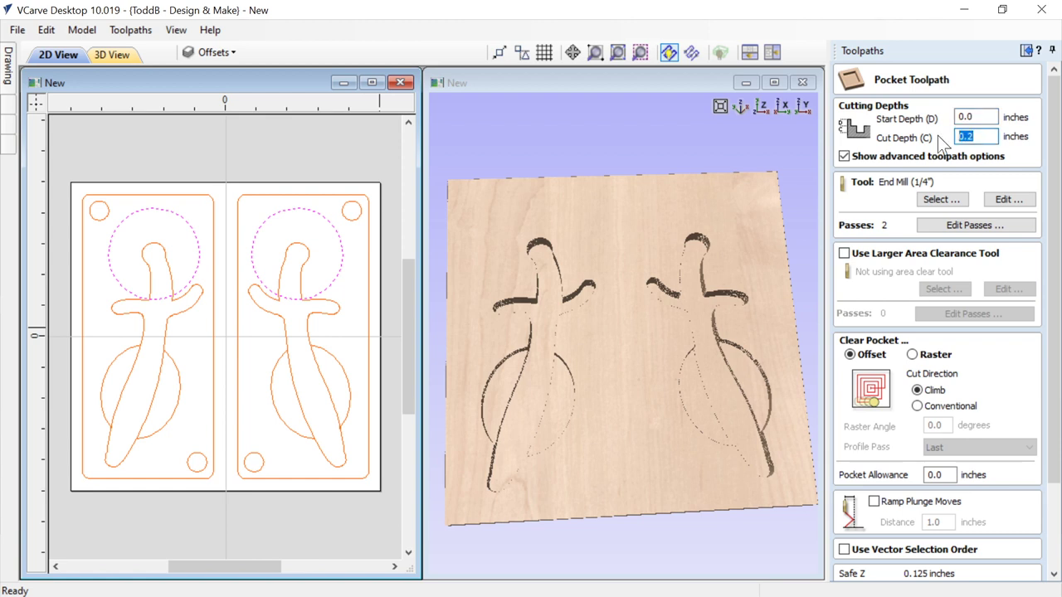
text(.08)
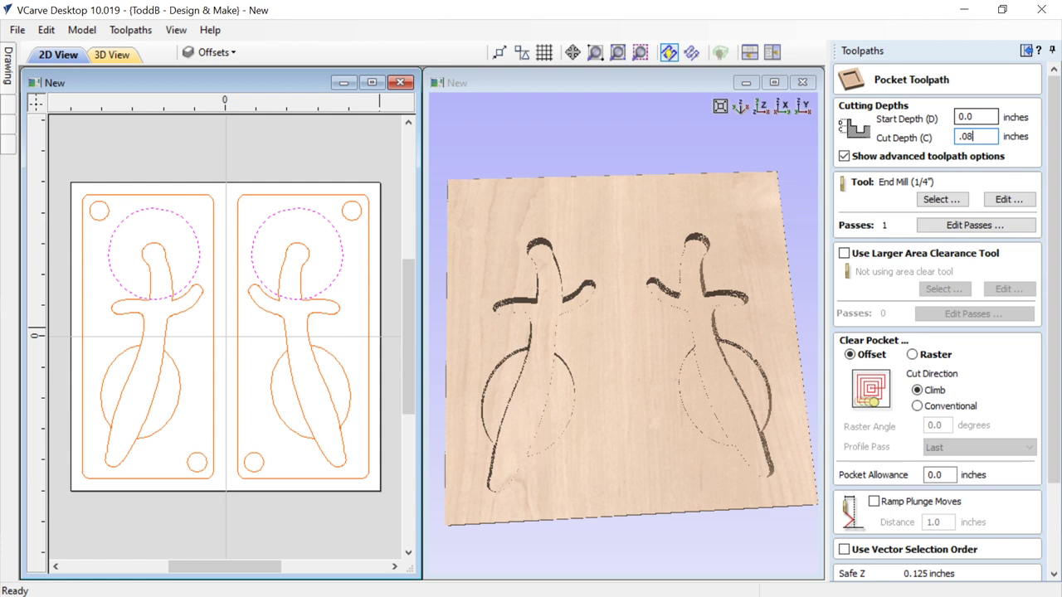
Step: Calculate the blade pocket toolpath under the name Blade Pocket and preview its cut in the 3D view
scroll(1053, 282, down, 1)
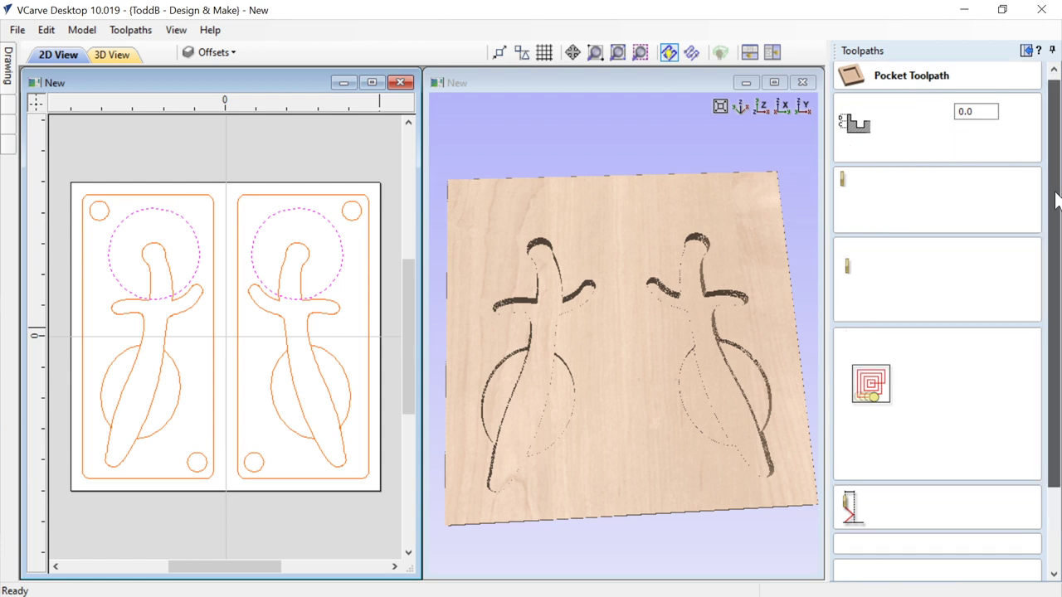
scroll(1053, 328, down, 2)
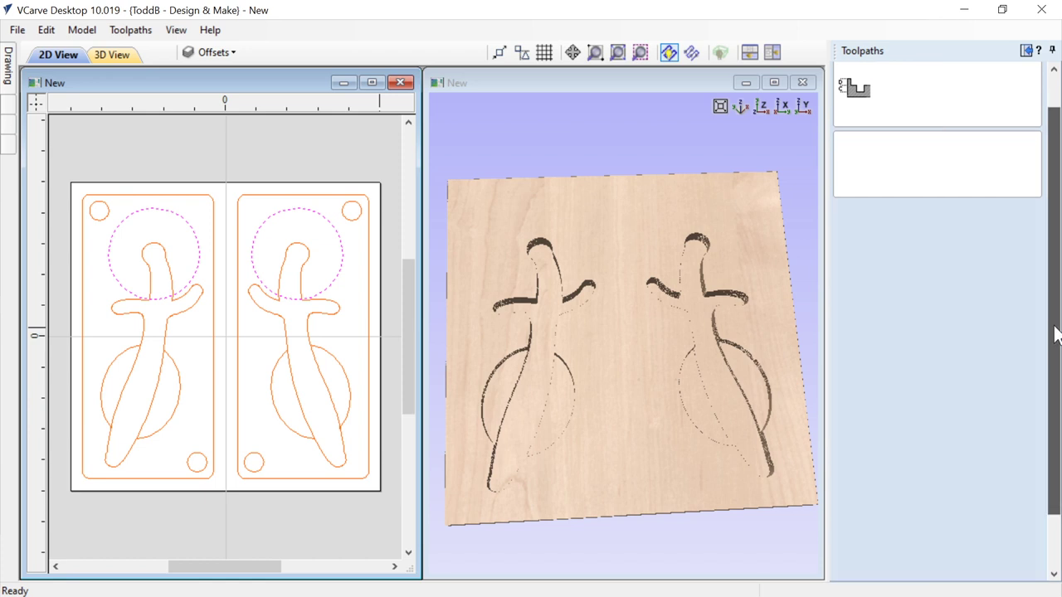
scroll(1047, 322, down, 1)
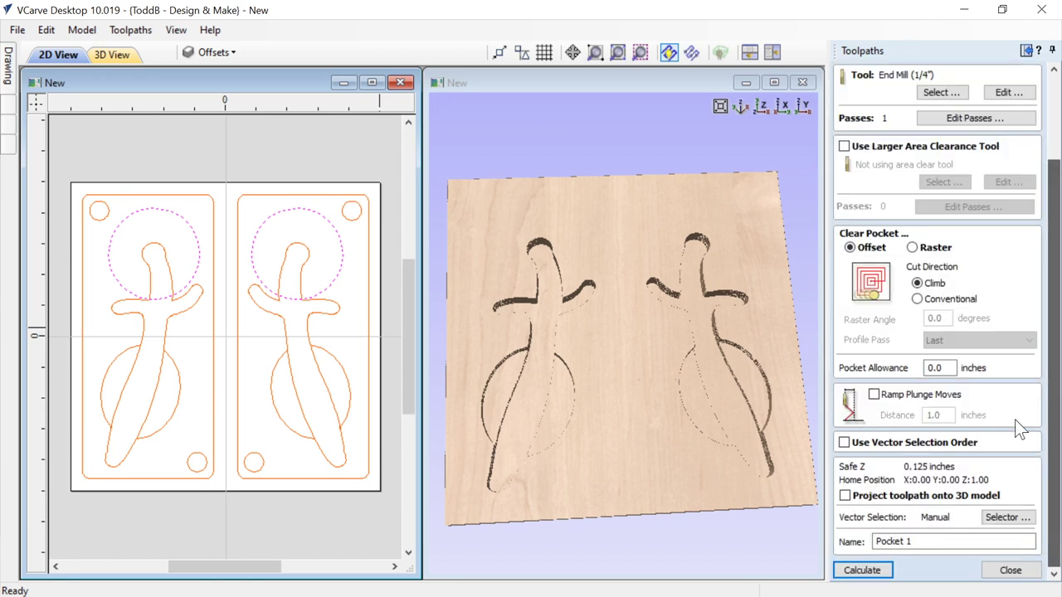
drag(922, 541, 874, 541)
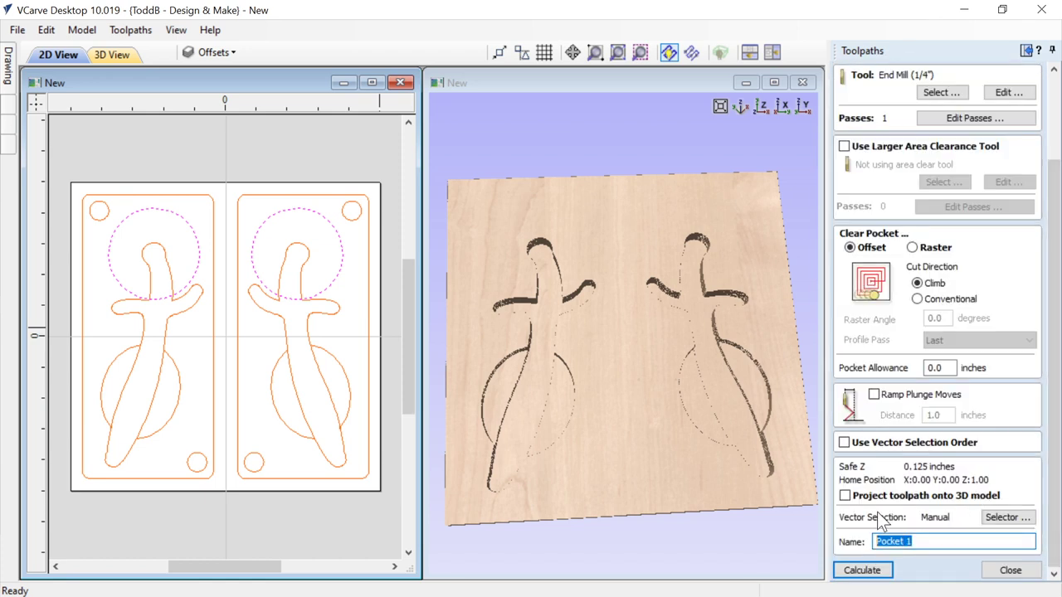
text(Blade Pocket)
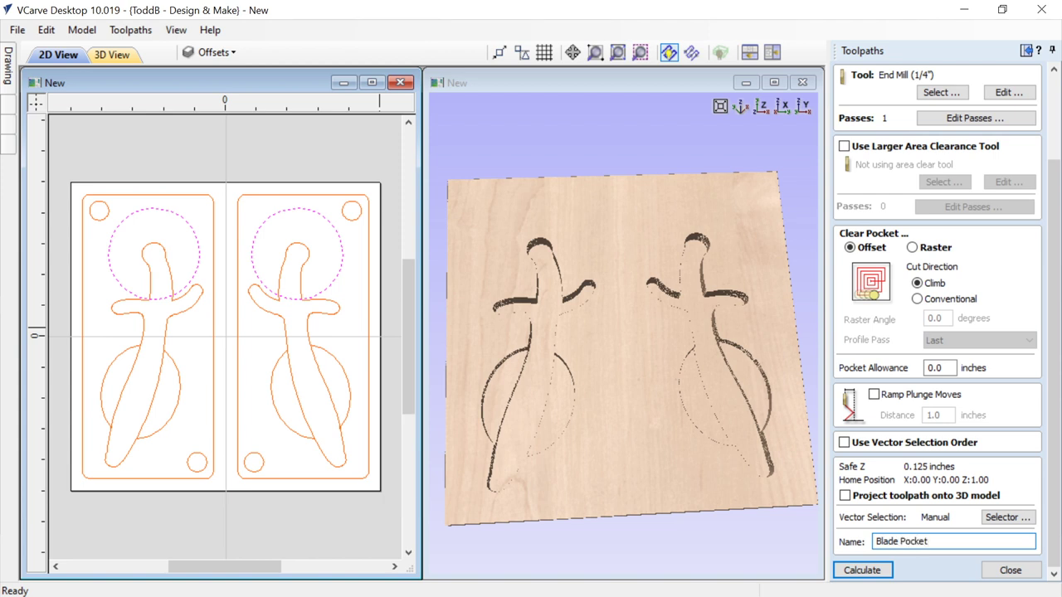
click(867, 570)
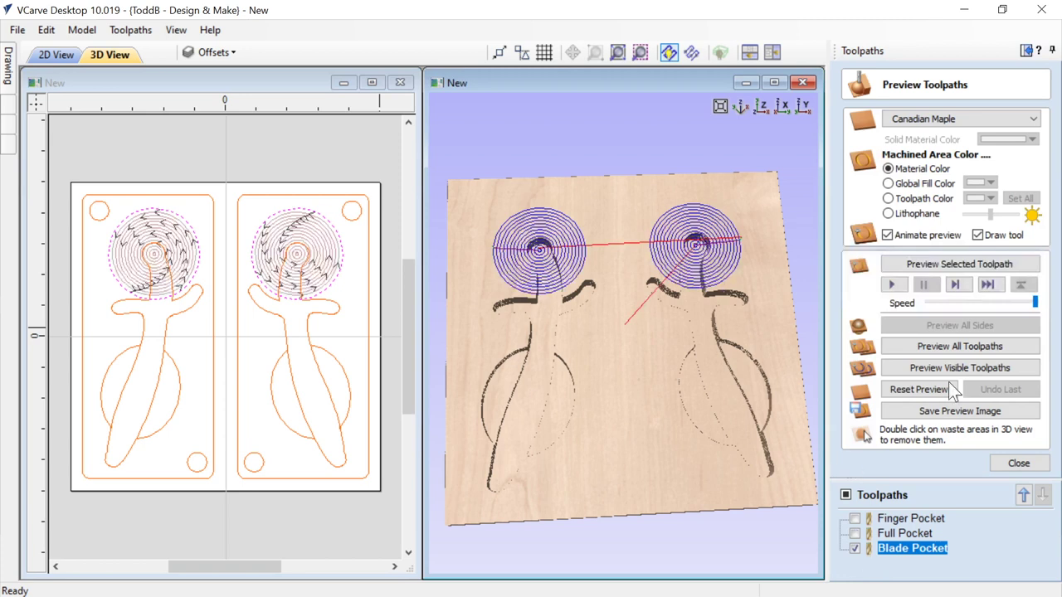
click(892, 367)
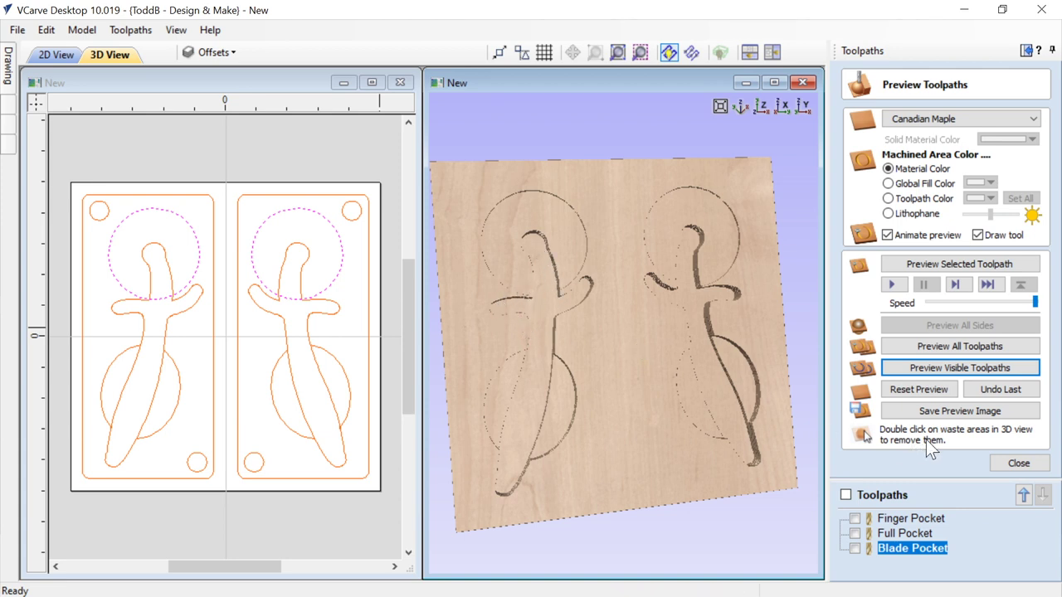
click(1017, 462)
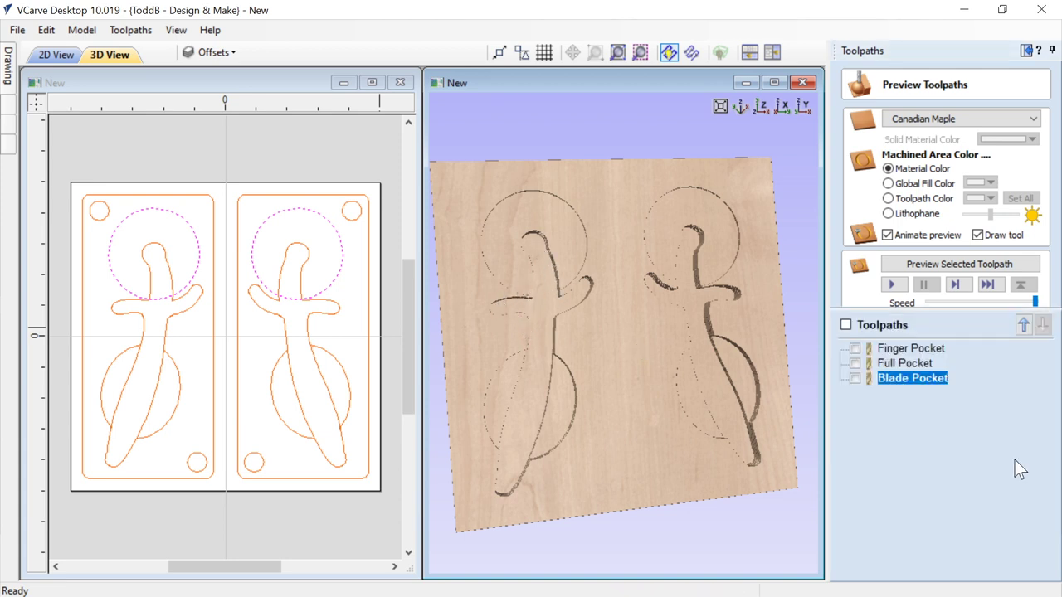
Step: Start a 2D profile toolpath for the combined handle and finger hole outlines of both halves with cut depth 0.1 inches
click(272, 399)
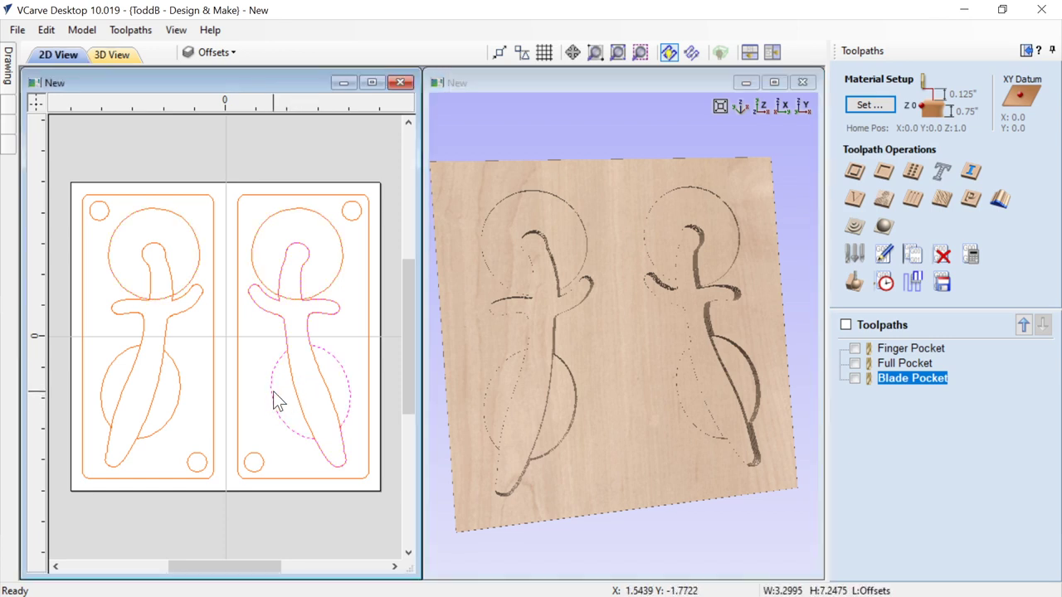
shift+click(179, 394)
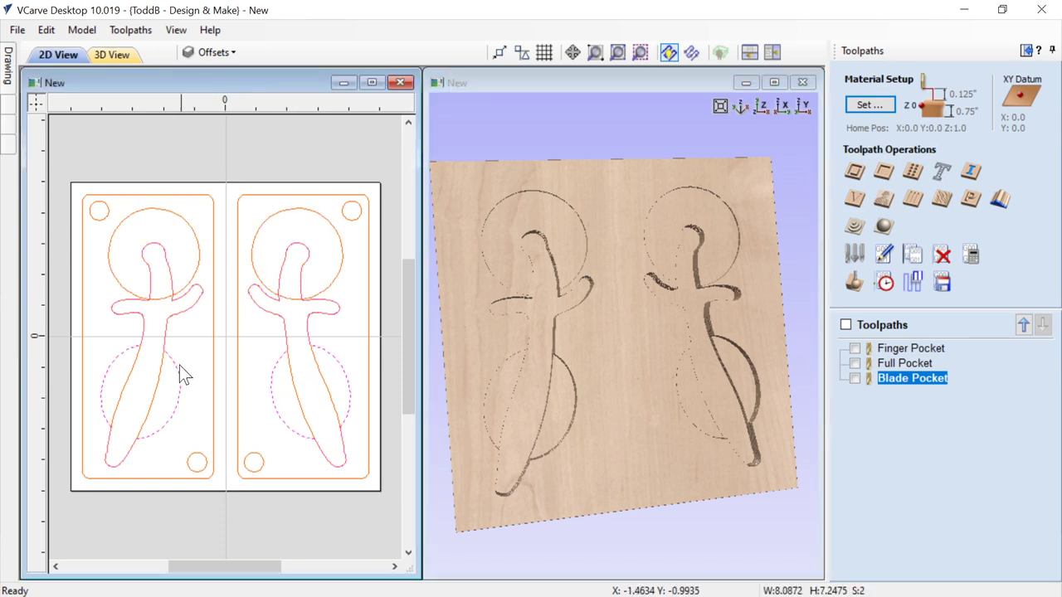
click(854, 172)
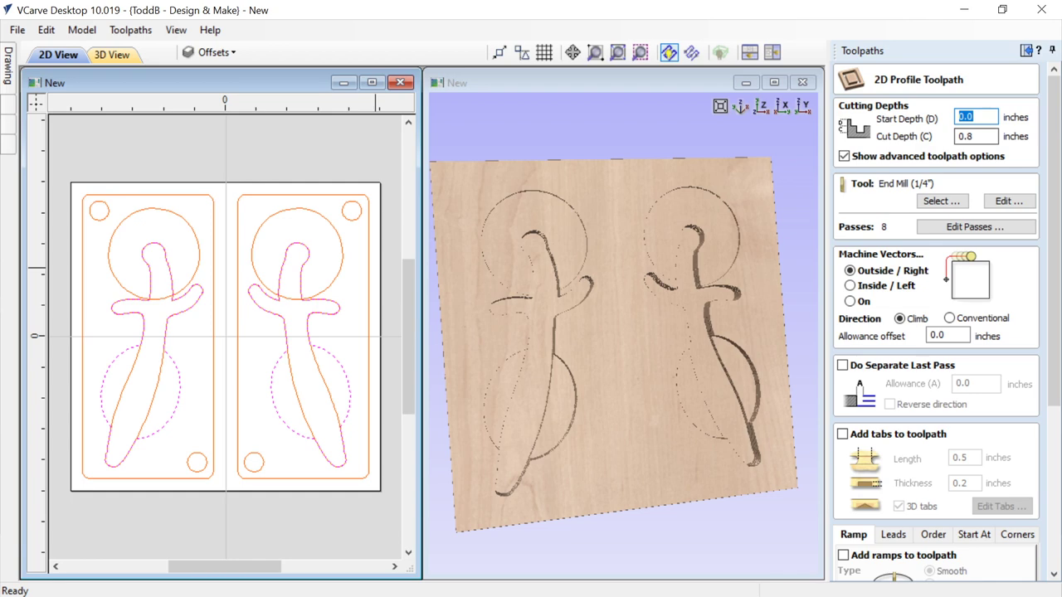
double_click(969, 136)
text(1)
Step: Assign the imperial V-Bit (60.0° - 1/4") to the profile toolpath and machine on the vectors
click(936, 201)
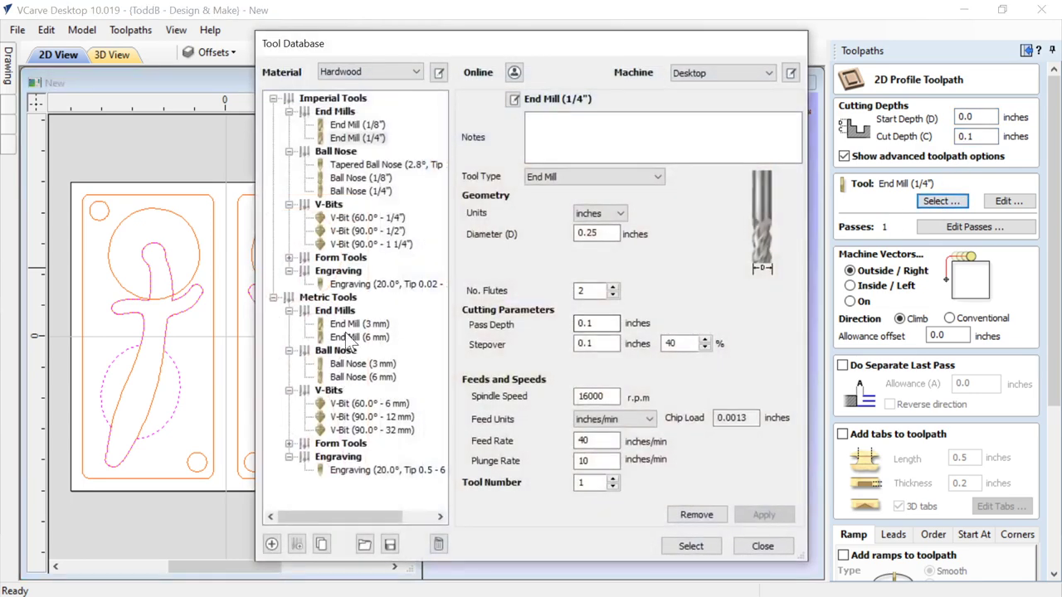
click(365, 219)
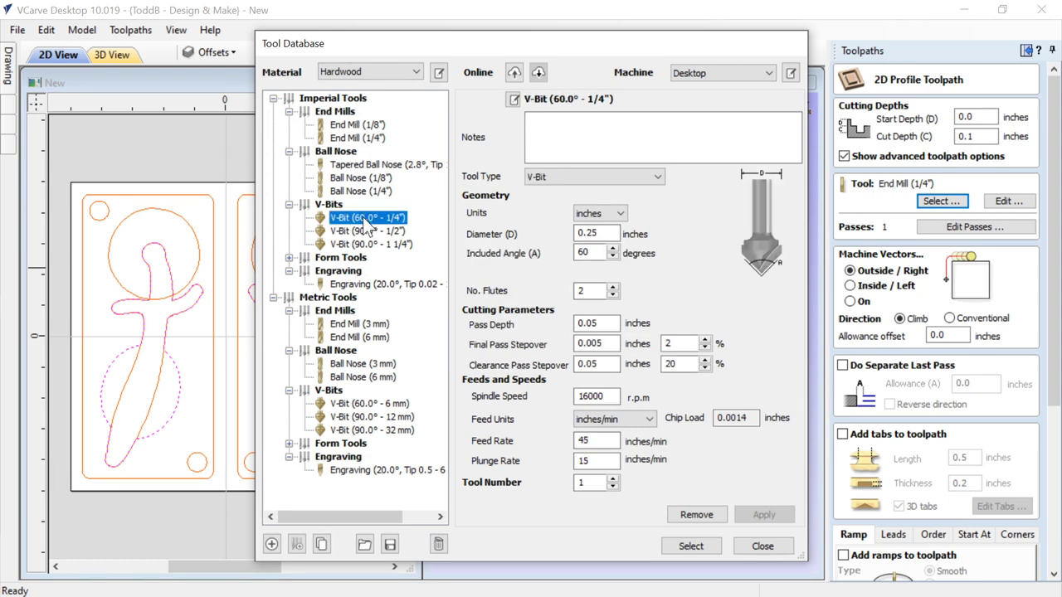
click(676, 546)
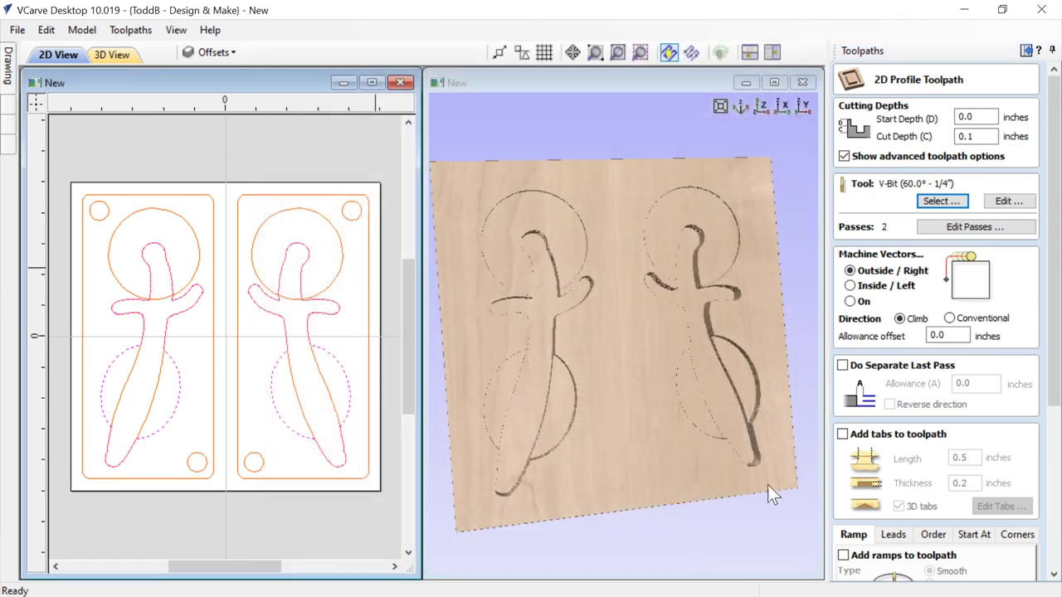
click(849, 302)
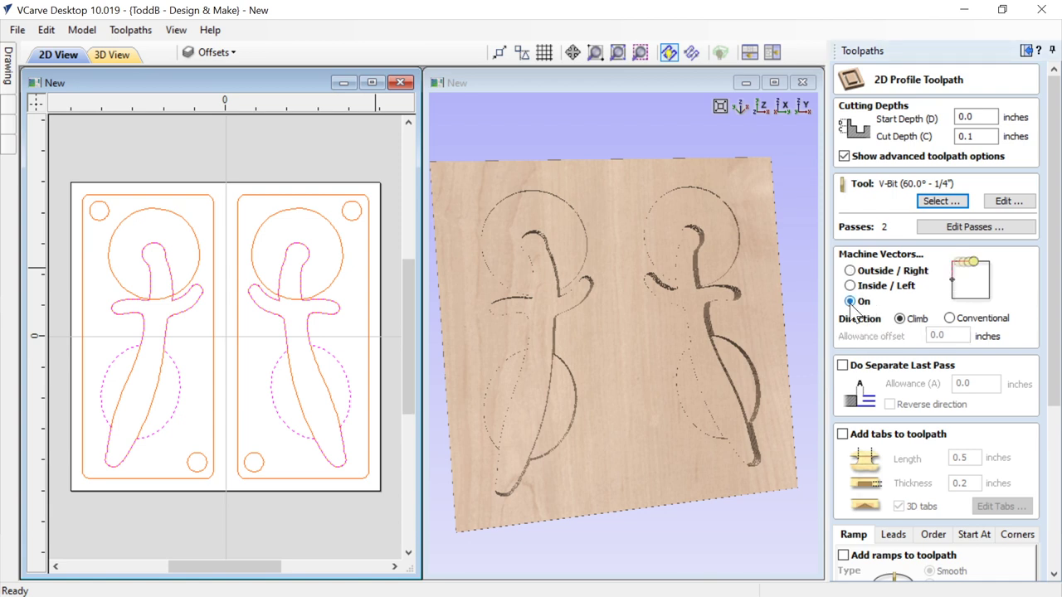
Step: Calculate the profile toolpath under the name Chamfer and preview its cut
drag(1052, 315, 1052, 530)
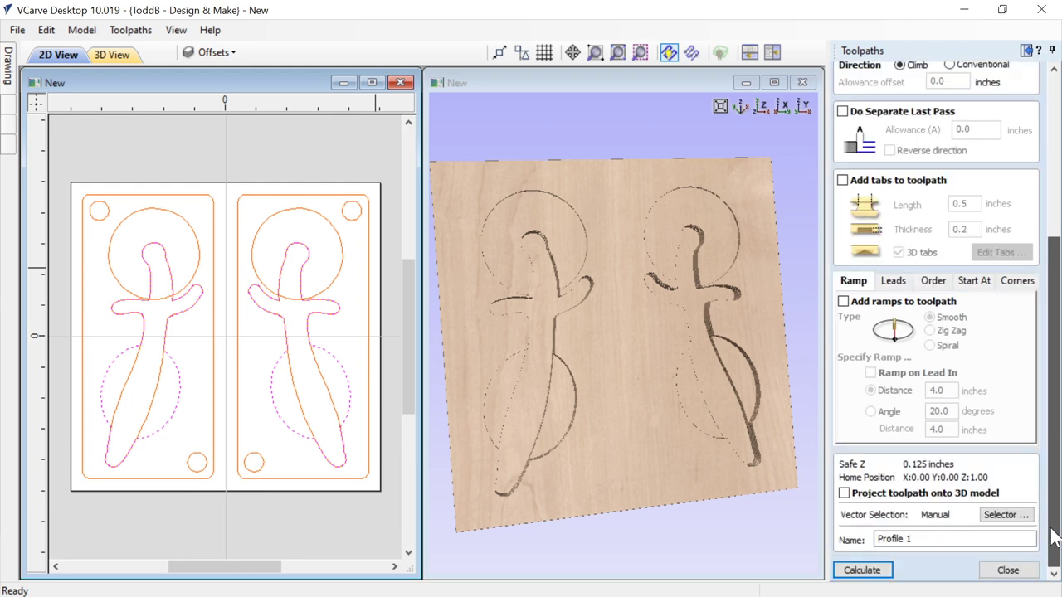
double_click(879, 539)
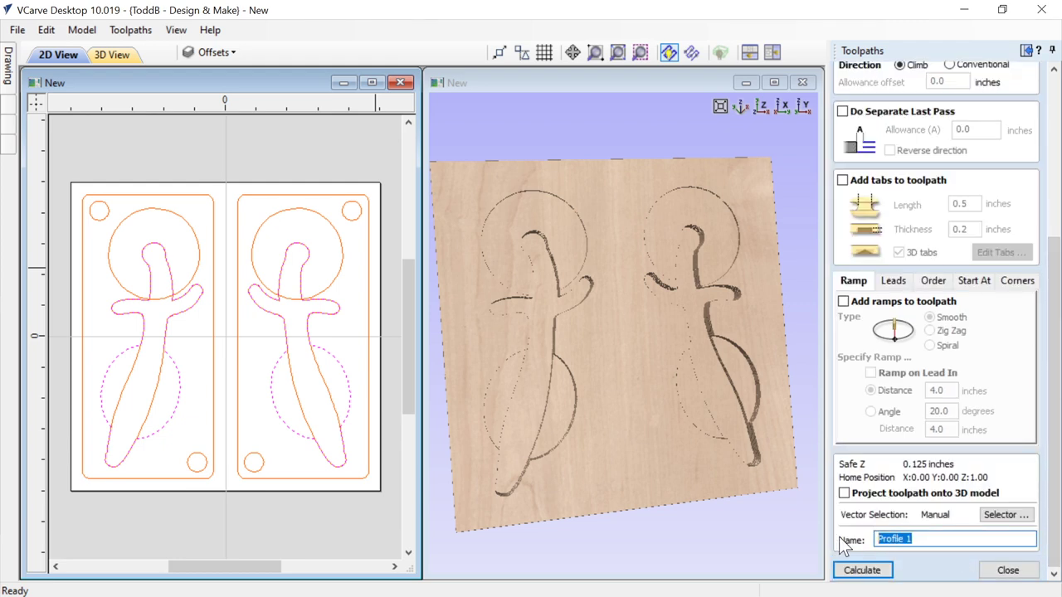
text(Chamfer)
click(863, 569)
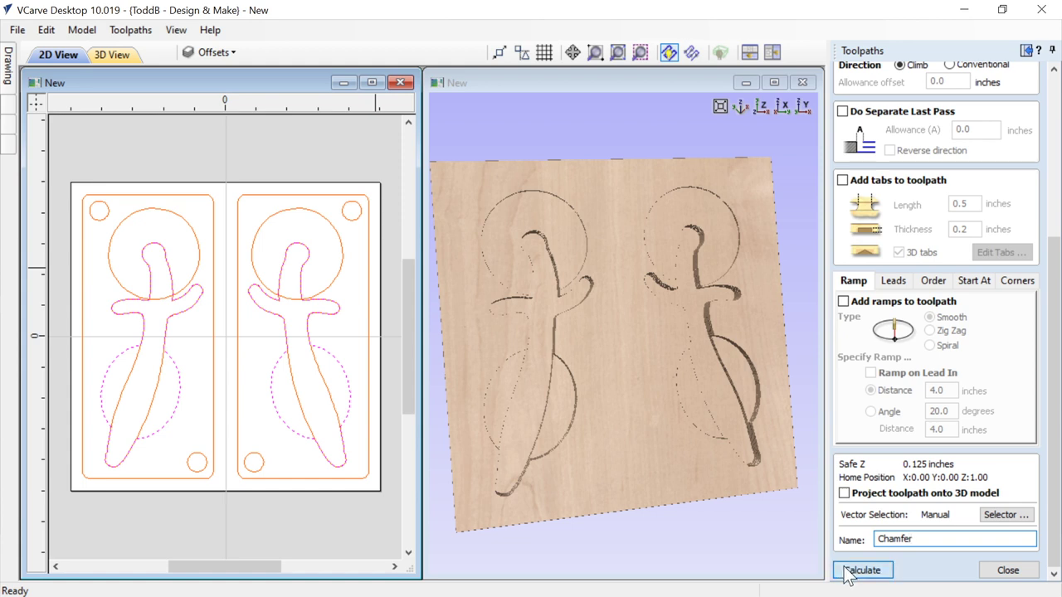
click(923, 367)
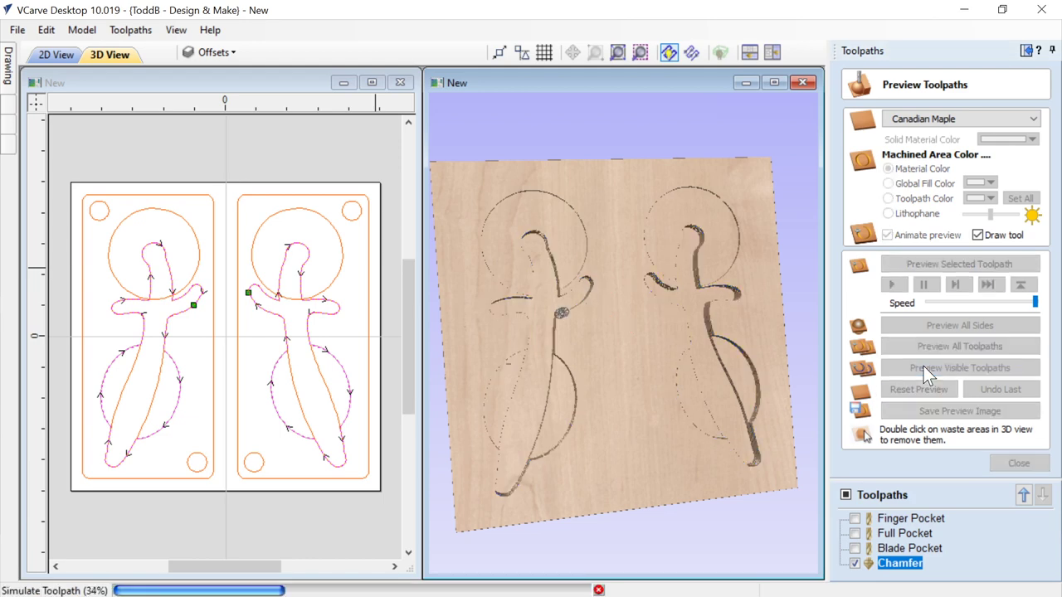
Step: Examine the chamfered handle and finger hole edges up close in the 3D preview, and finish with a straight top-down view
drag(614, 365, 633, 354)
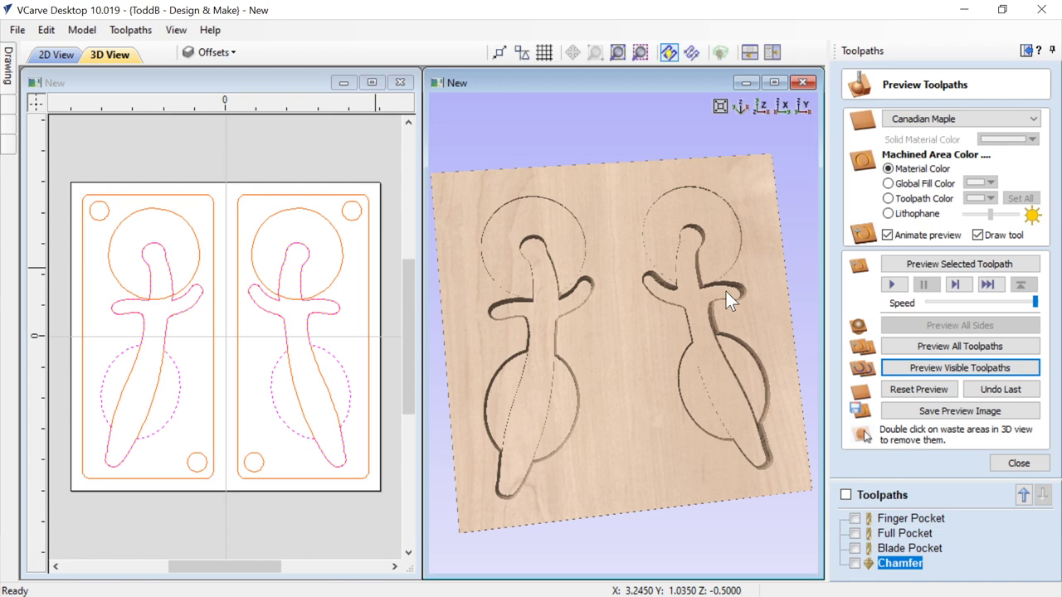
scroll(726, 290, up, 5)
drag(716, 311, 636, 204)
scroll(636, 206, down, 2)
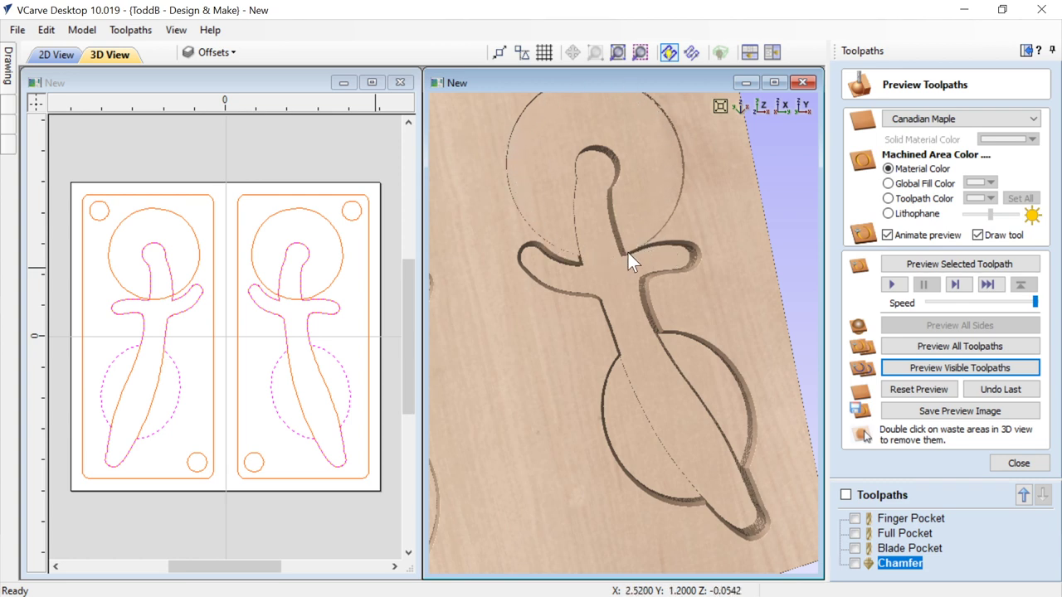
scroll(640, 248, up, 5)
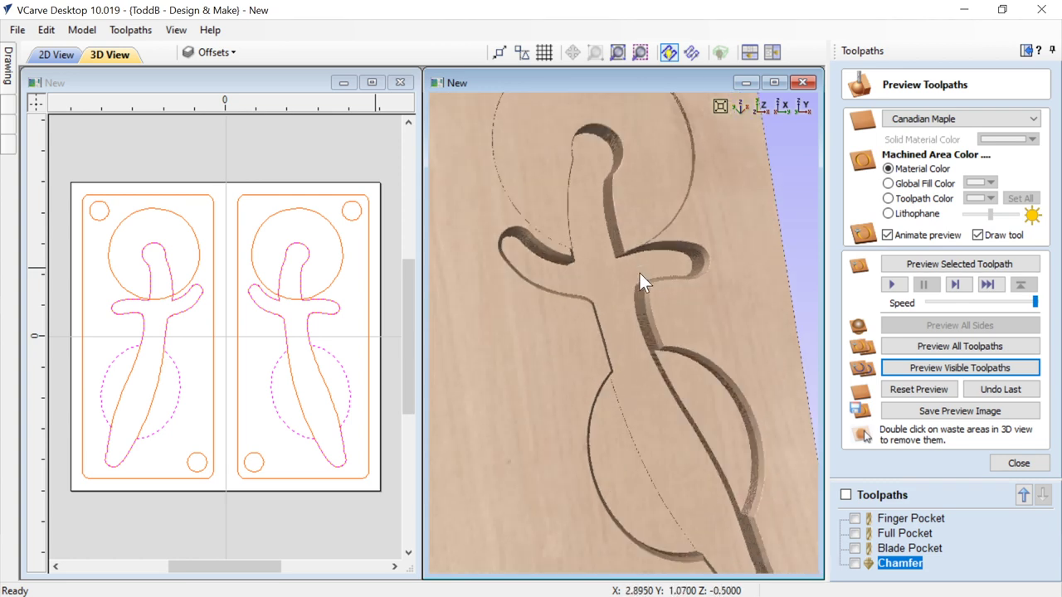
drag(635, 254, 615, 286)
scroll(638, 219, down, 2)
scroll(634, 226, down, 2)
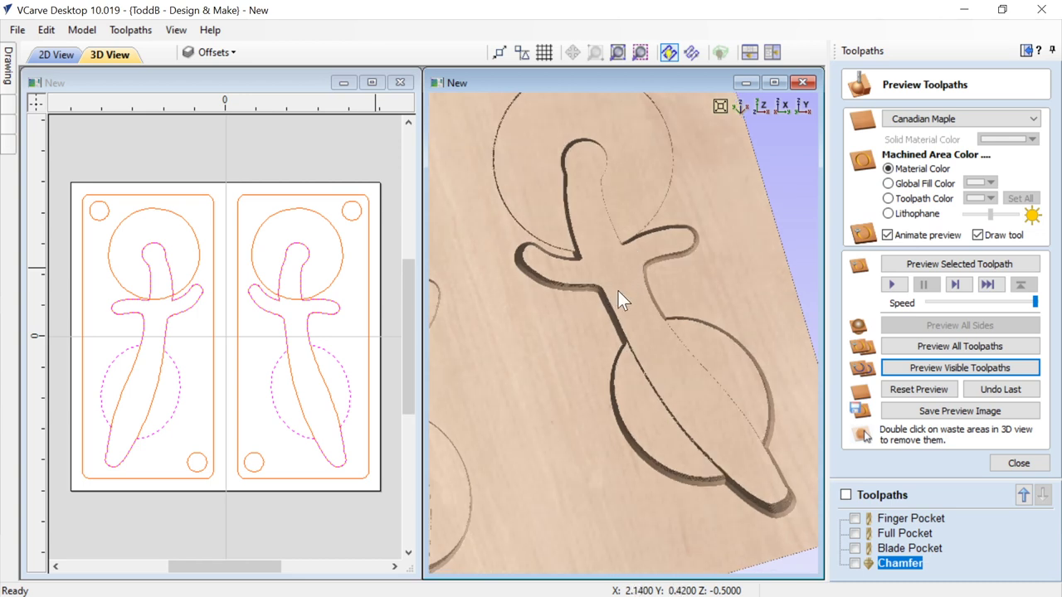
drag(639, 366, 693, 322)
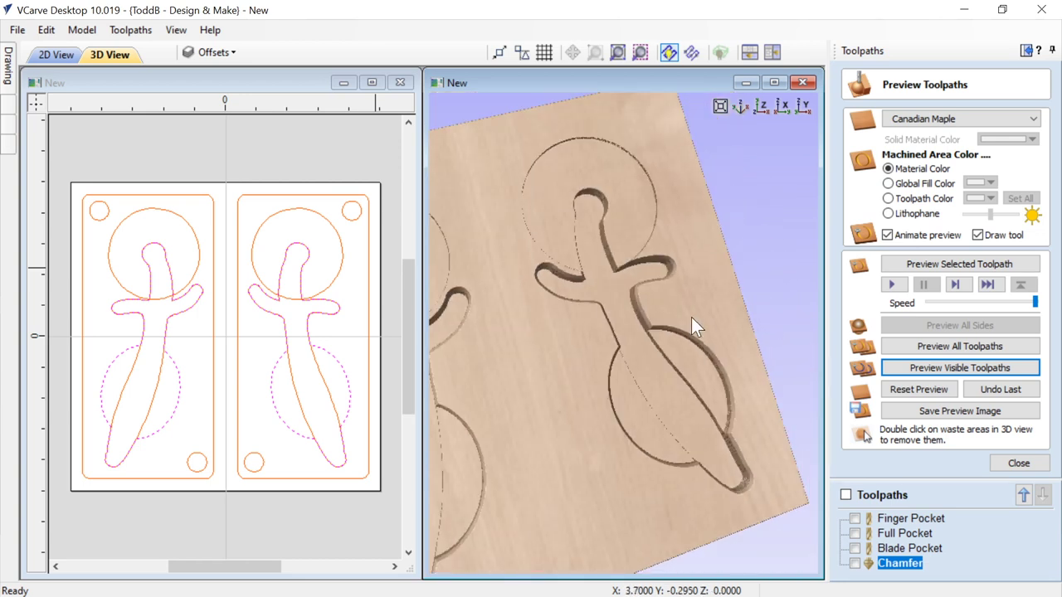
click(1019, 462)
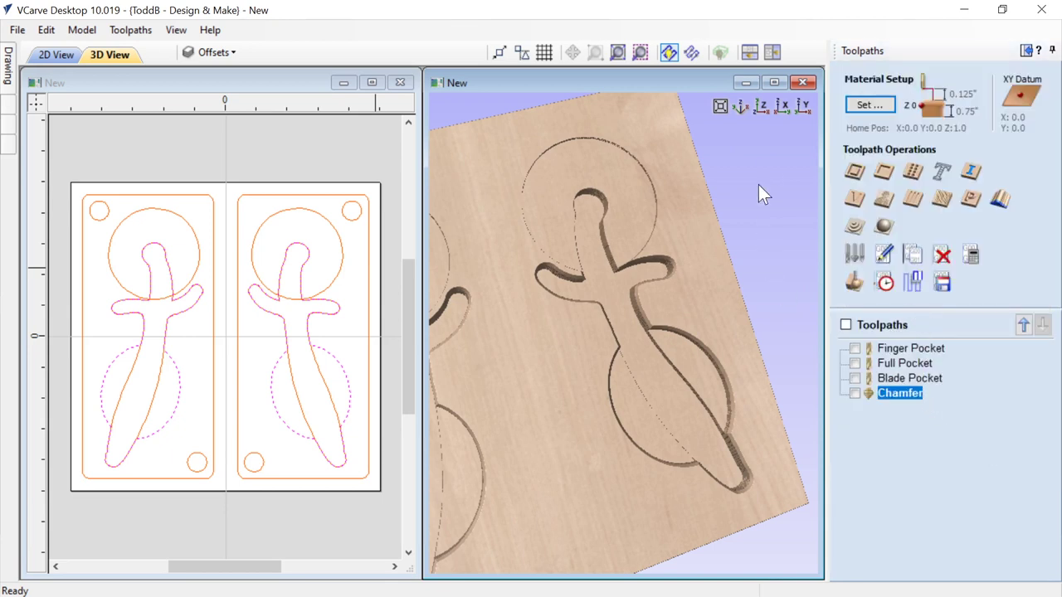
click(758, 107)
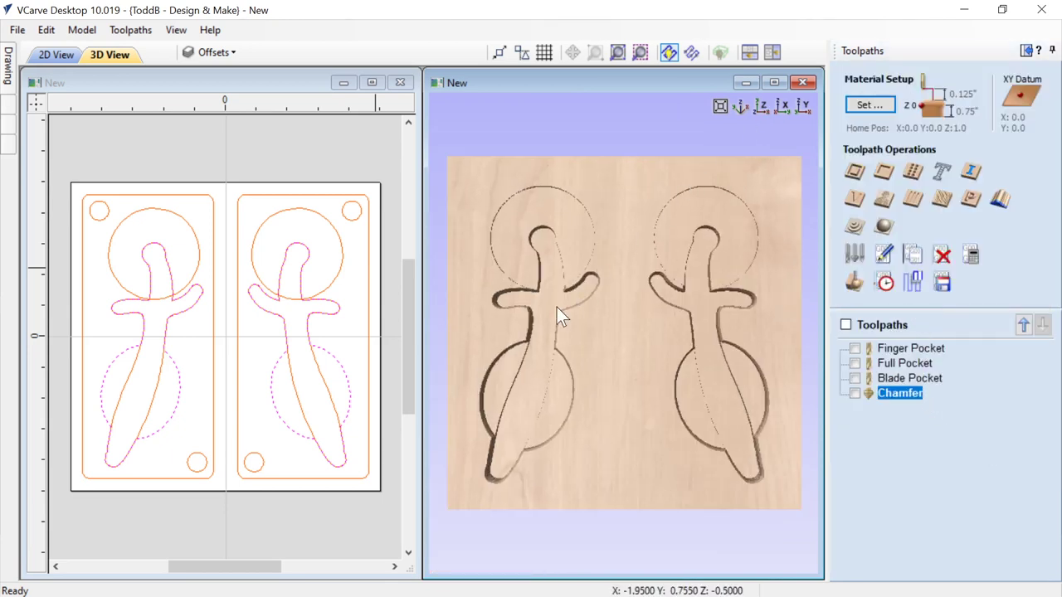
Step: Start a pocket toolpath for the four small corner circles of both halves with cut depth 0.1563 inches
click(356, 217)
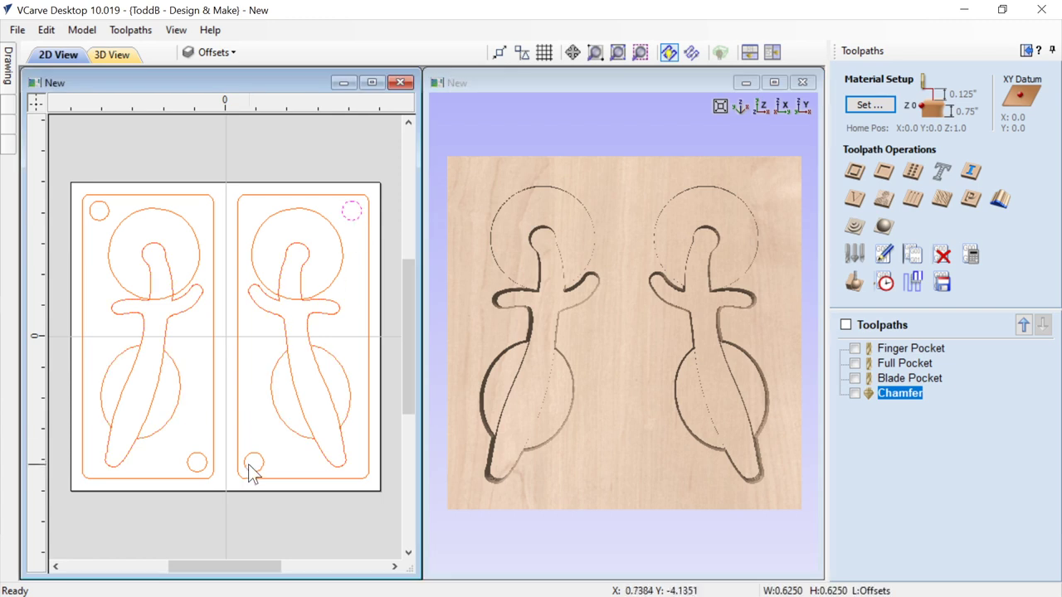
shift+click(252, 454)
shift+click(204, 458)
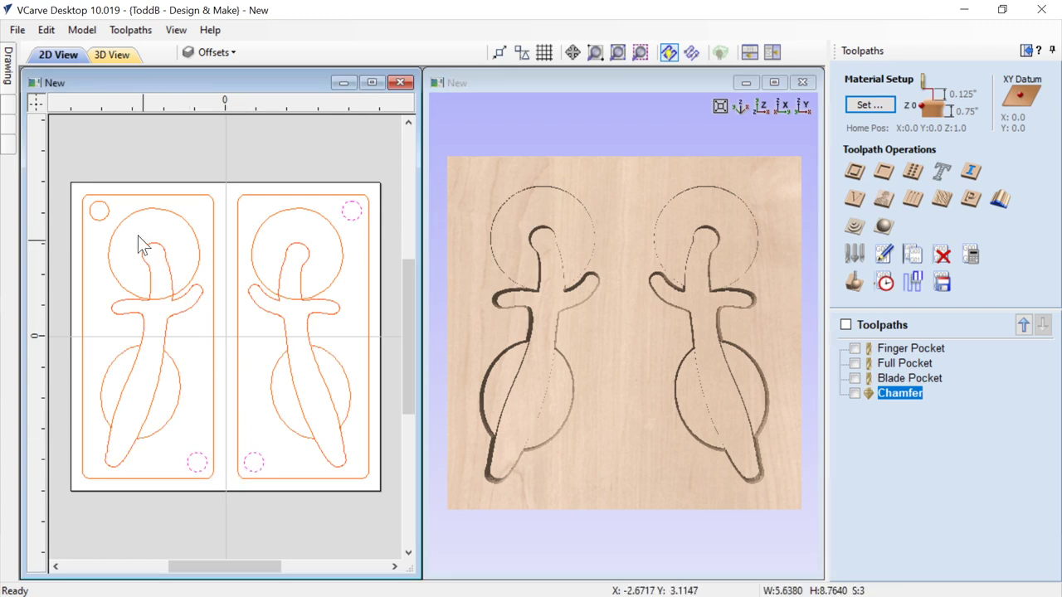
shift+click(105, 220)
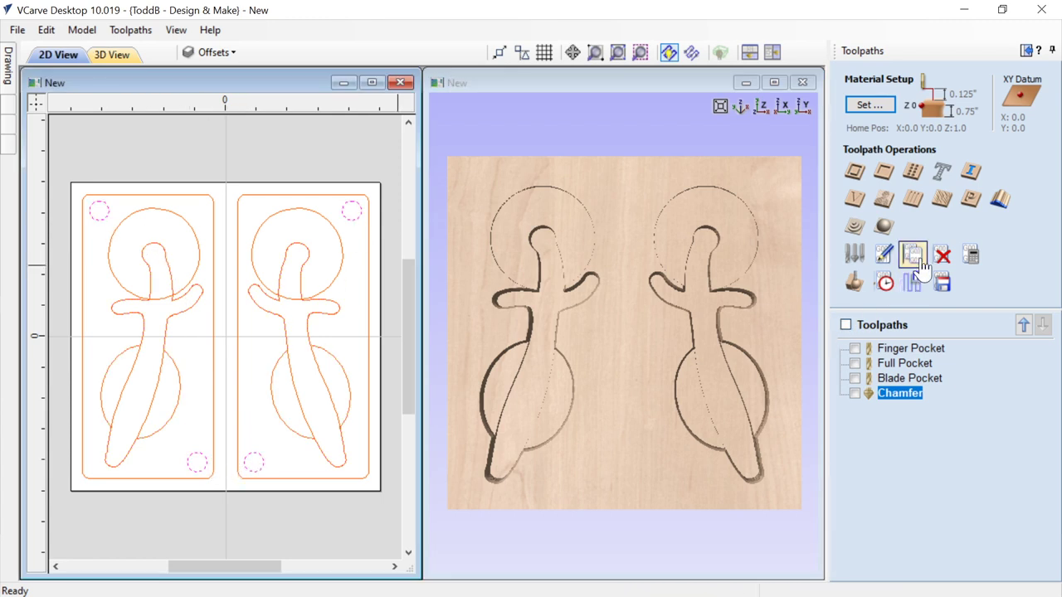
click(883, 170)
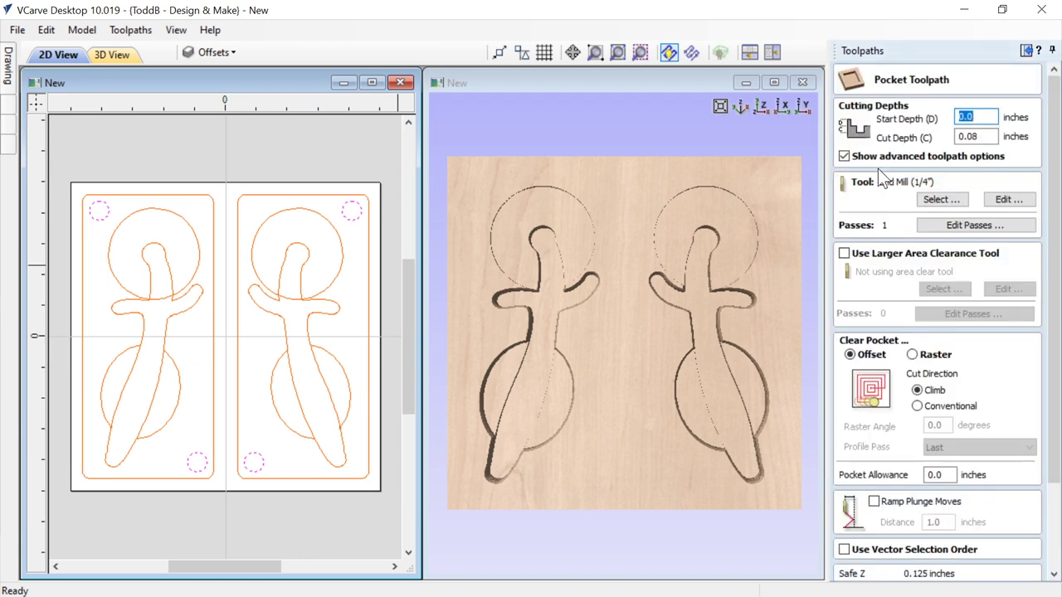
double_click(966, 136)
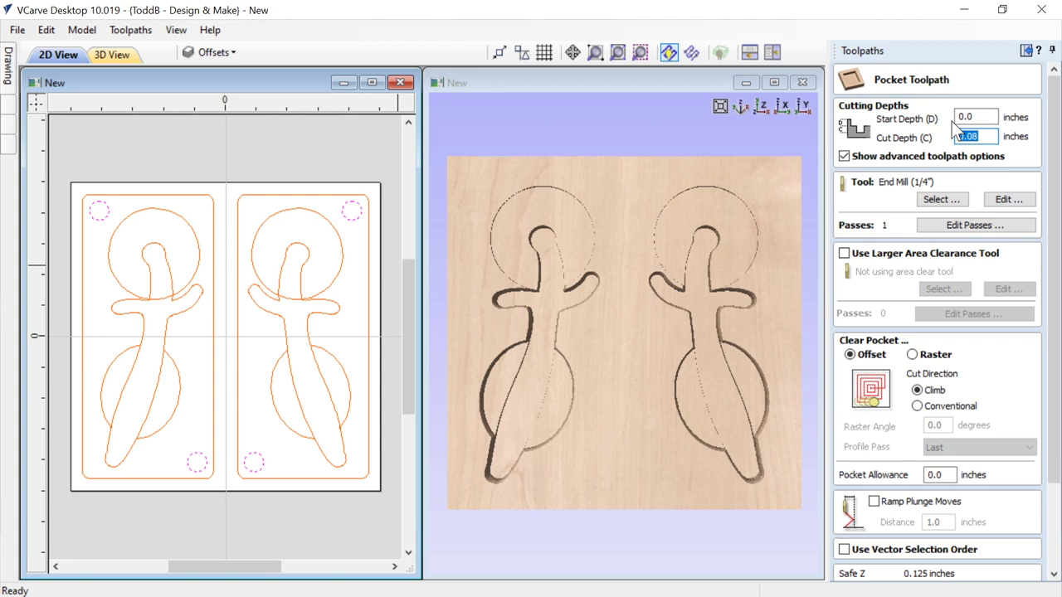
text(.1563)
Step: Calculate the corner circle pocket toolpath under the name Magnet Pockets and preview its cut
scroll(1055, 218, down, 2)
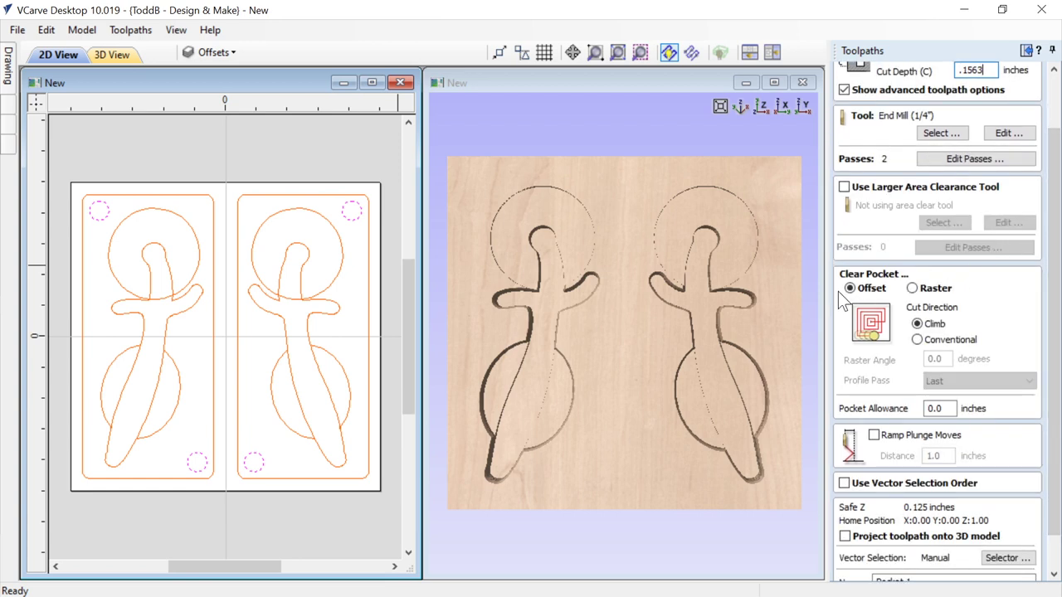
scroll(1055, 346, down, 1)
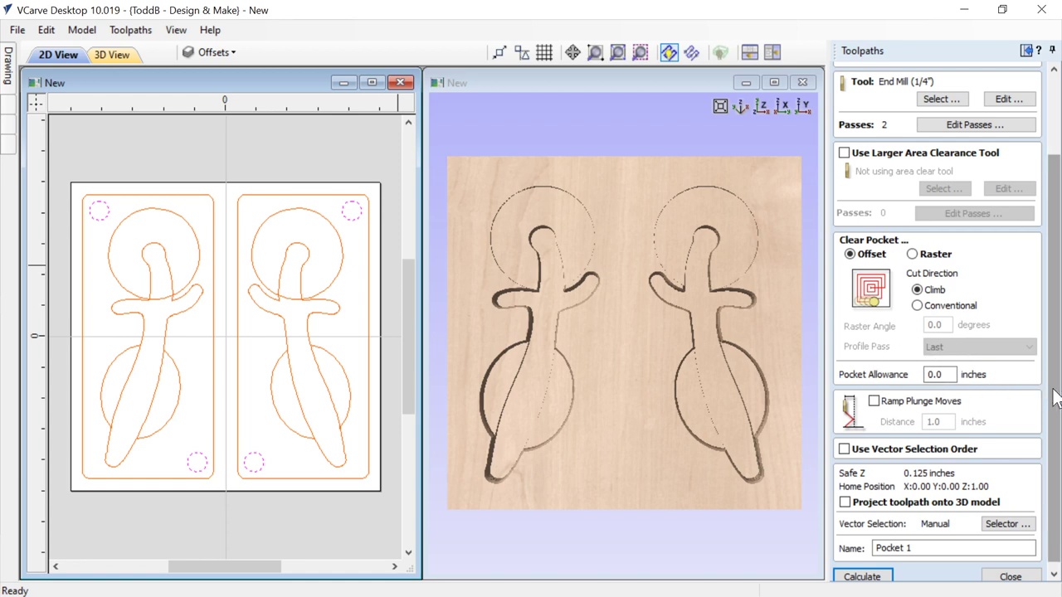
scroll(1054, 427, down, 1)
triple_click(891, 541)
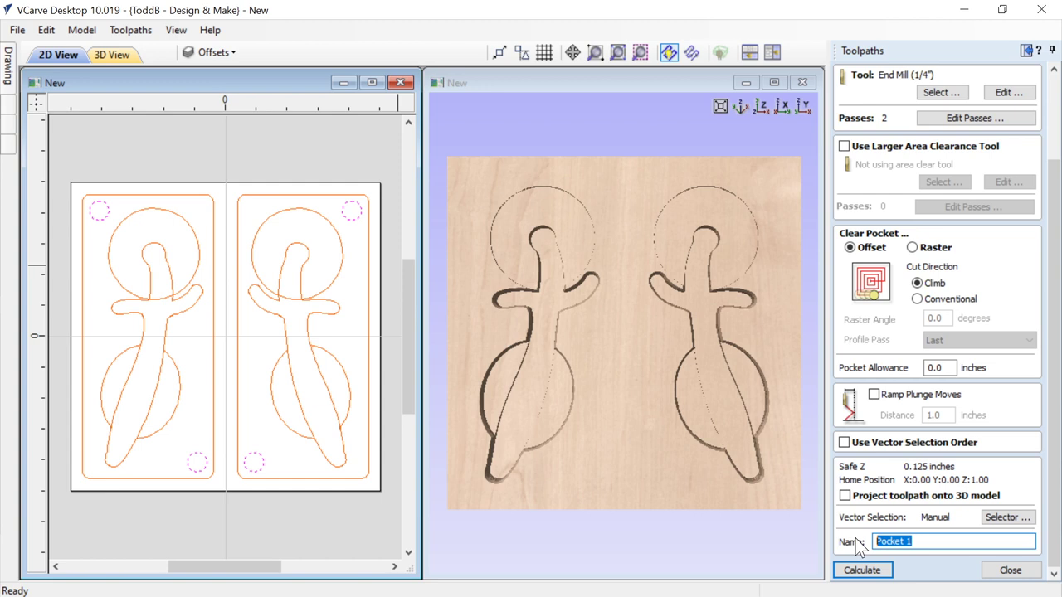
text(Magnet Pocke)
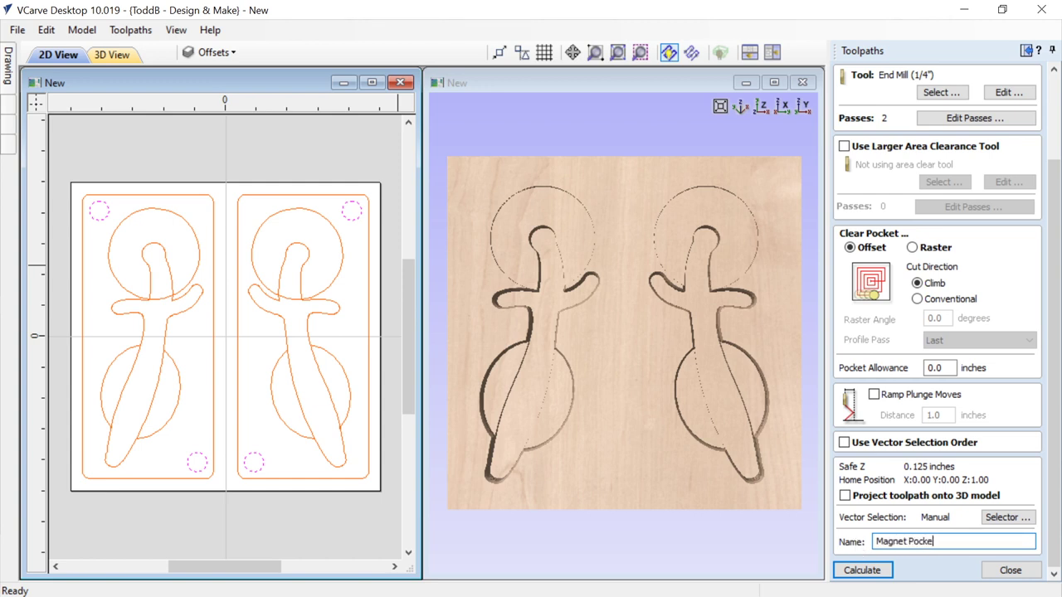
click(861, 570)
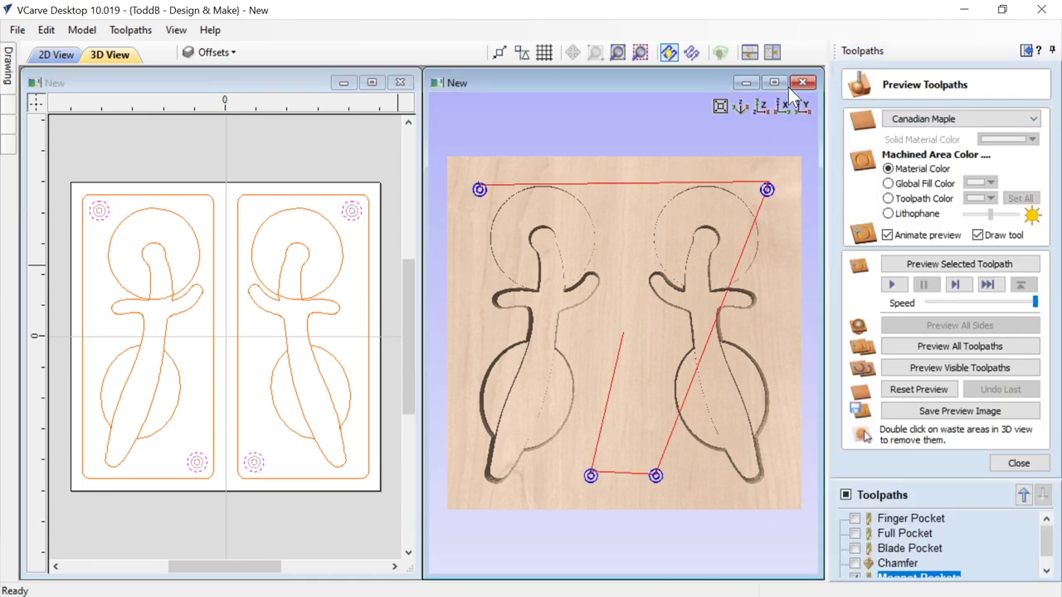
click(928, 366)
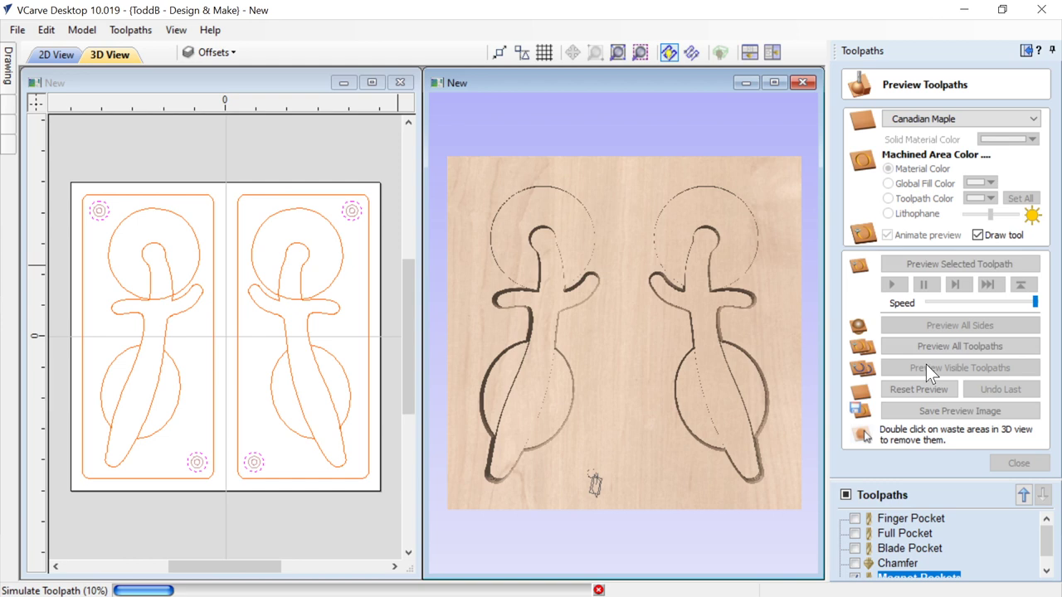
Step: Show the Magnet Pockets toolpath as a solid 2D preview in a maximized 2D view and examine a corner circle's edge up close
click(372, 82)
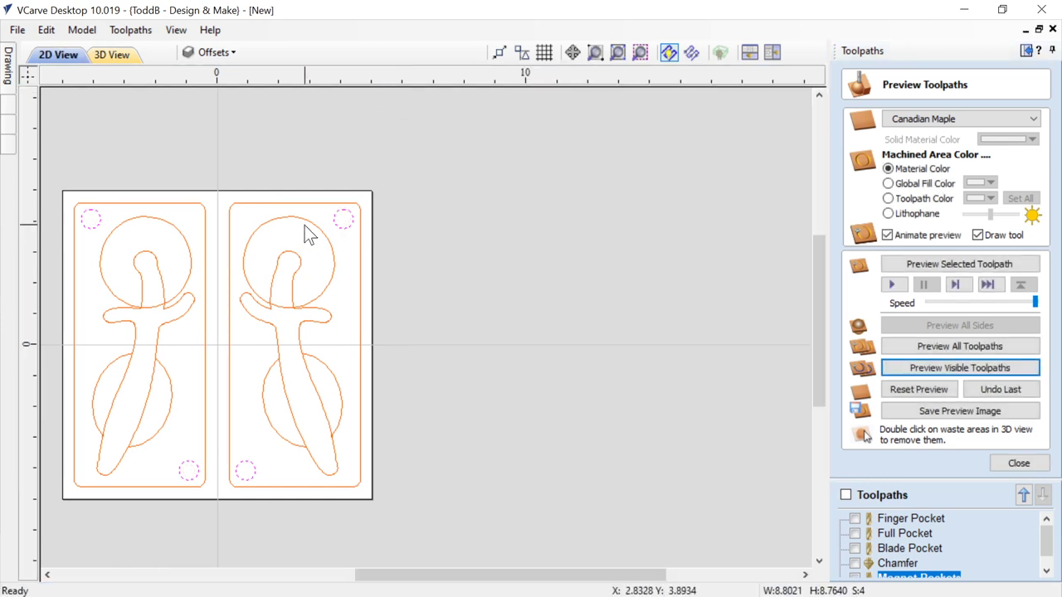
key(F3)
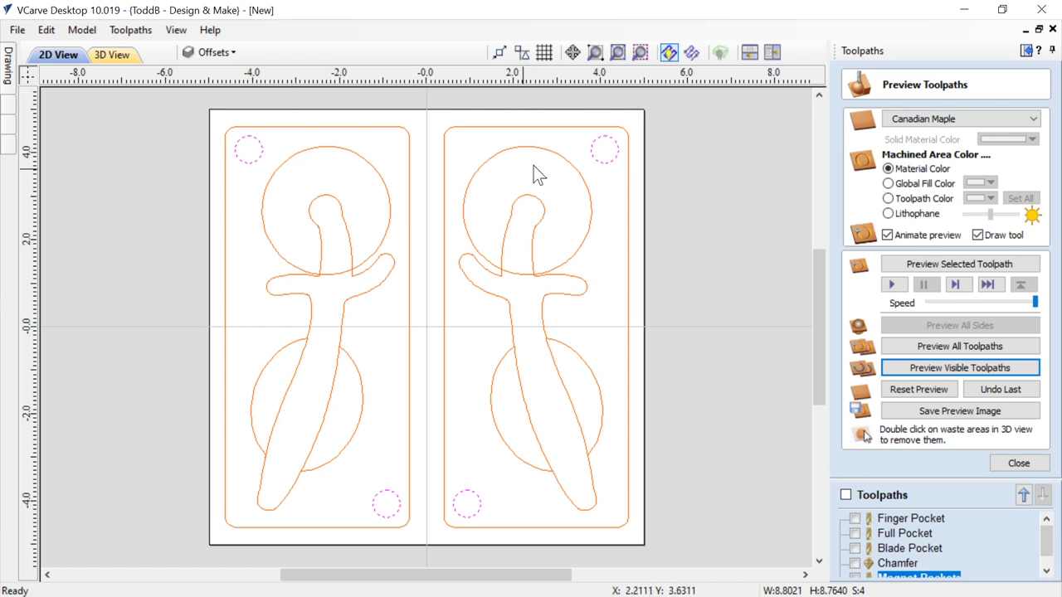
click(691, 53)
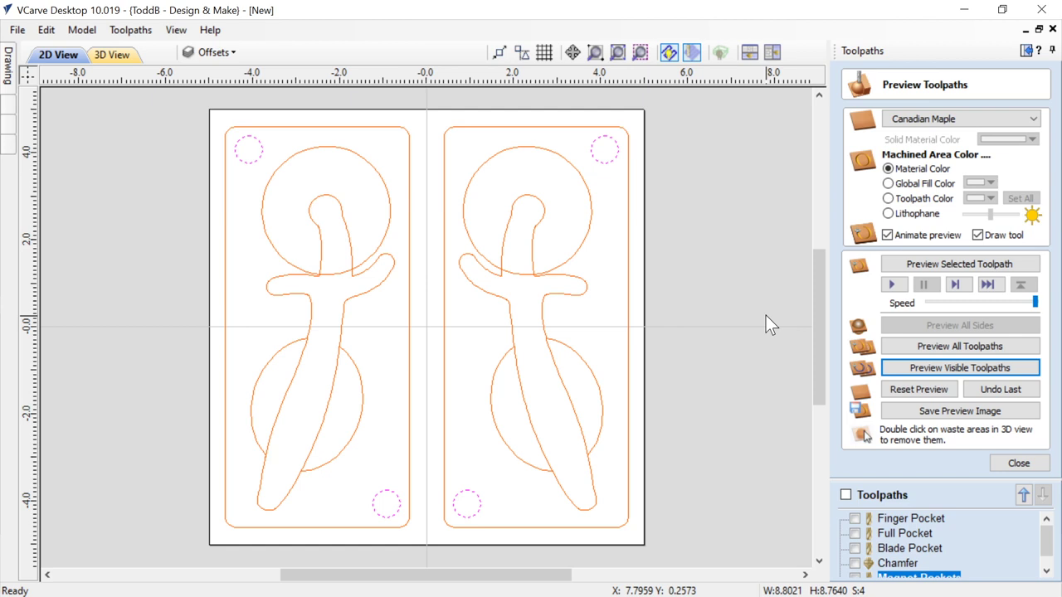
click(854, 577)
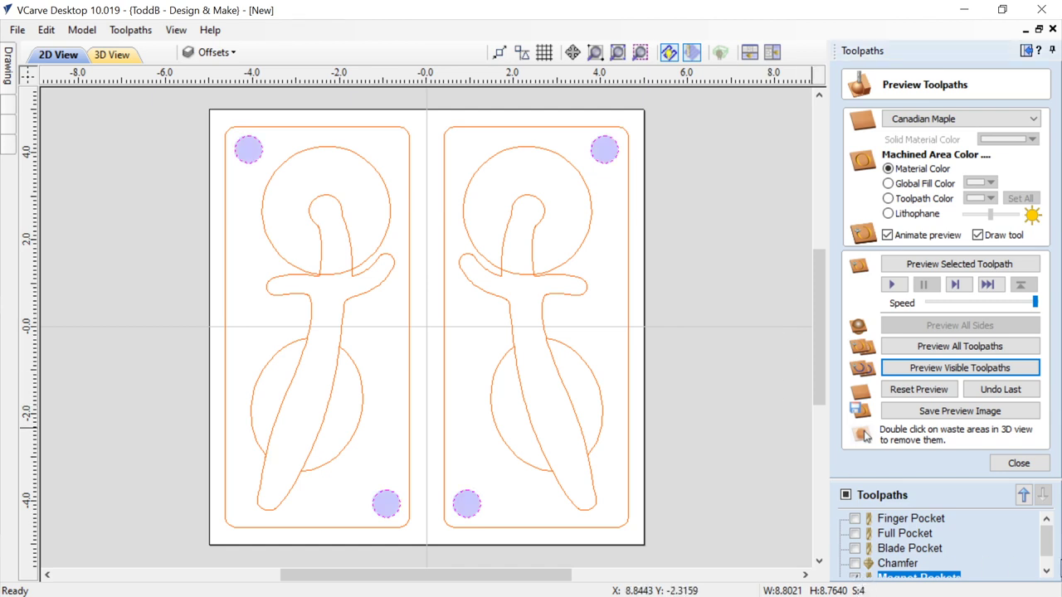
scroll(1051, 551, down, 1)
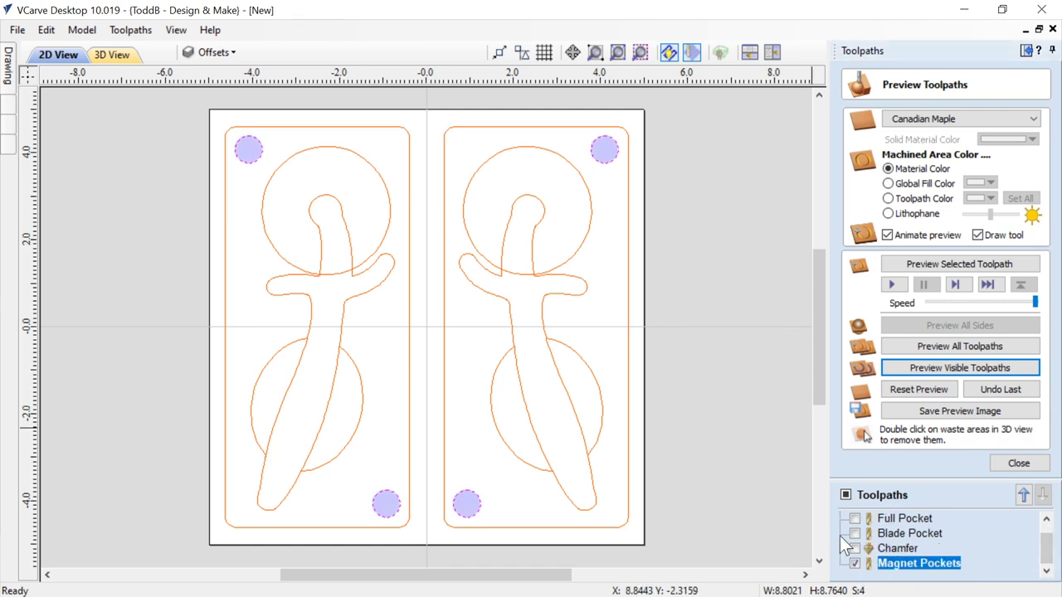
scroll(590, 124, up, 6)
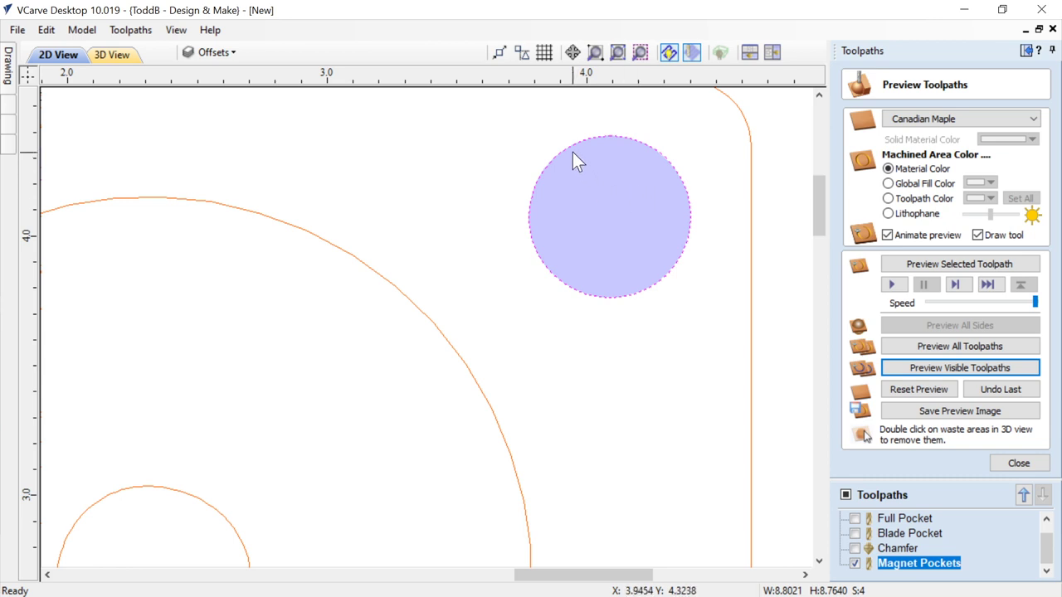
scroll(573, 148, up, 2)
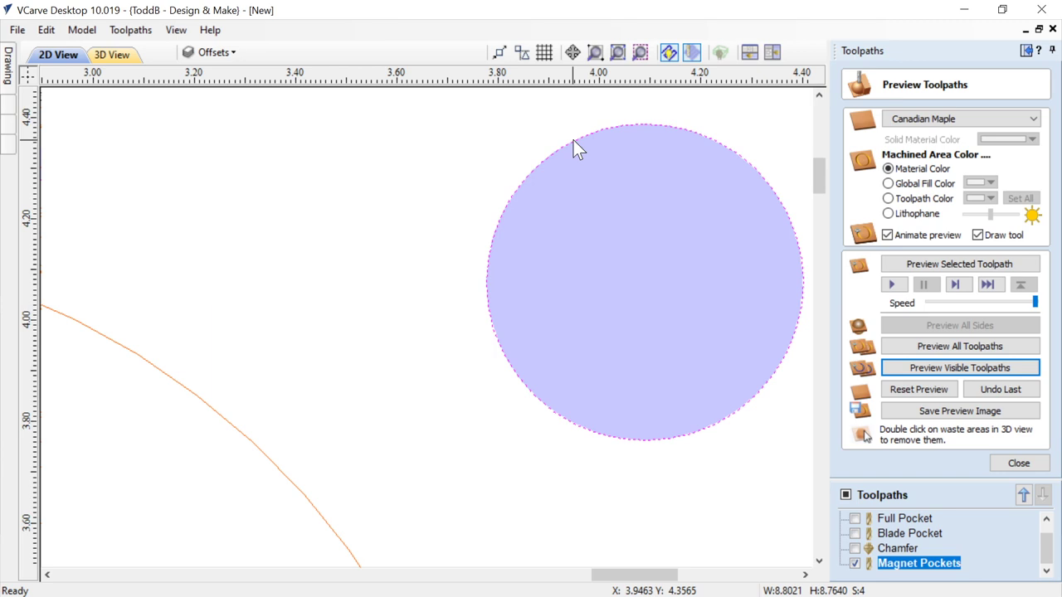
Step: Edit the Magnet Pockets toolpath to a pocket allowance of -0.005 inches and recalculate it
click(1019, 463)
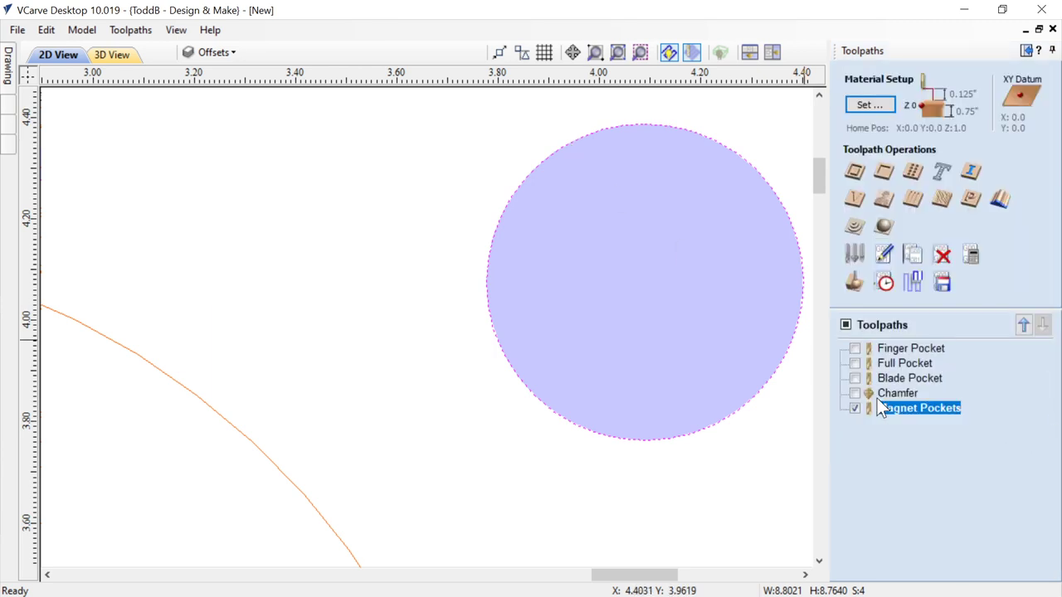
mouse_move(898, 411)
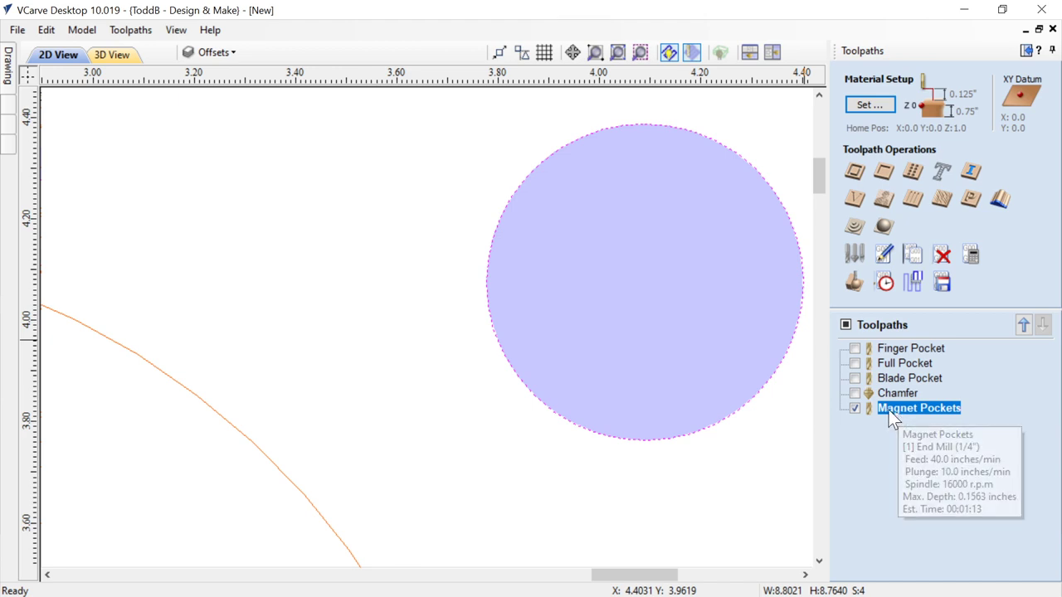
double_click(889, 408)
double_click(921, 477)
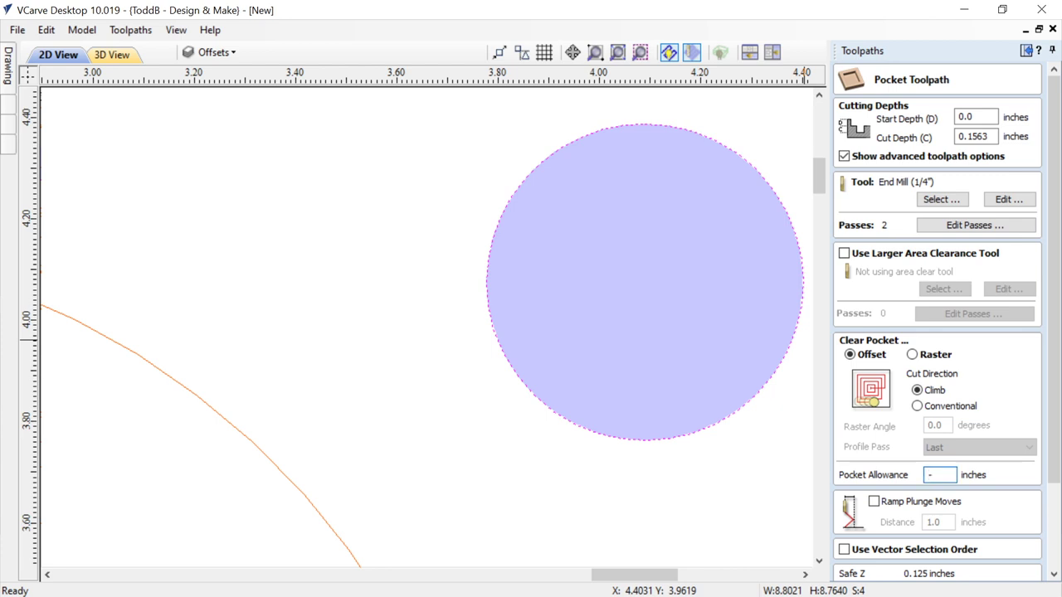
text(-0)
text(.00)
text(5)
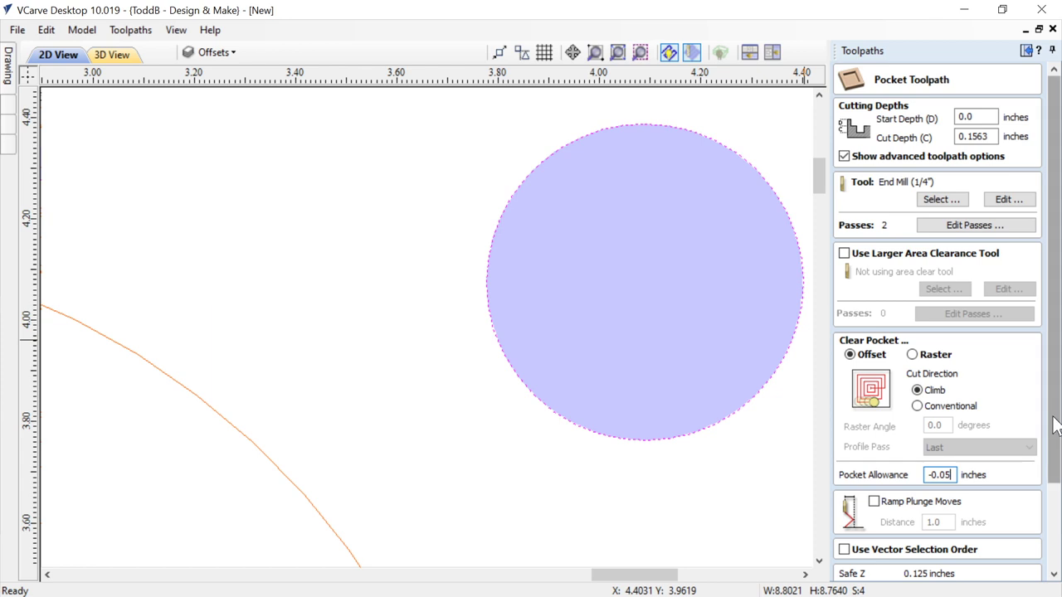
key(Left)
text(0)
scroll(1055, 473, down, 3)
click(860, 570)
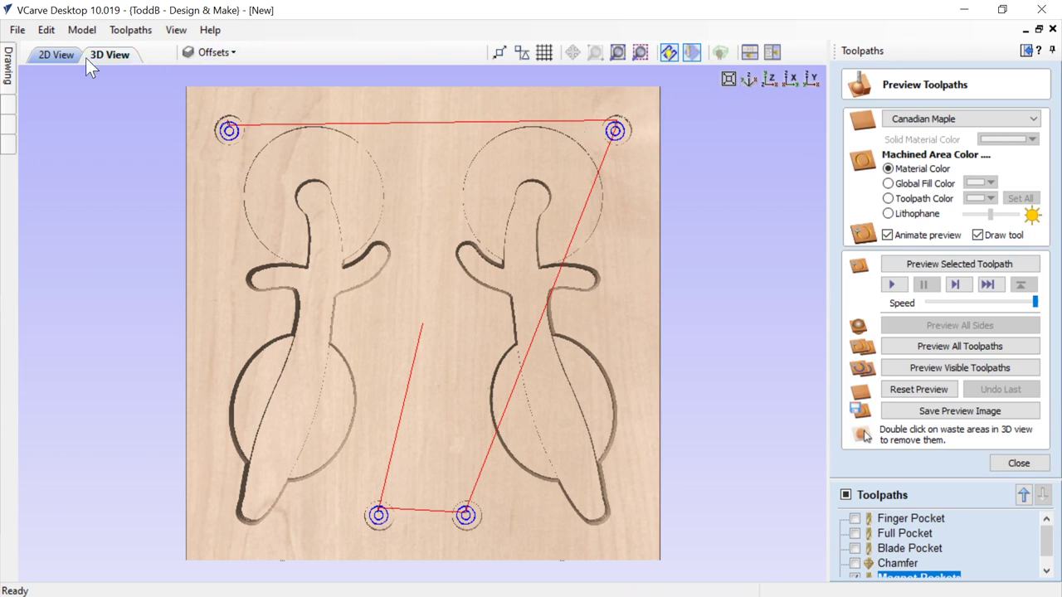
Step: Examine in the 2D view how the recalculated pocket area extends past the corner circle's outline, and close the toolpath preview
click(51, 54)
click(524, 213)
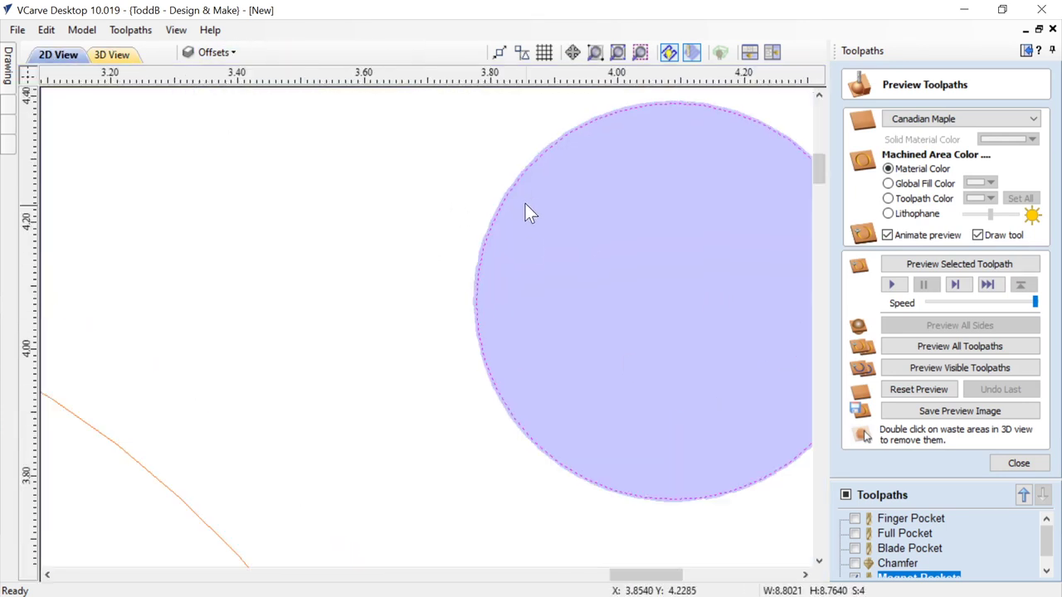
scroll(525, 214, up, 2)
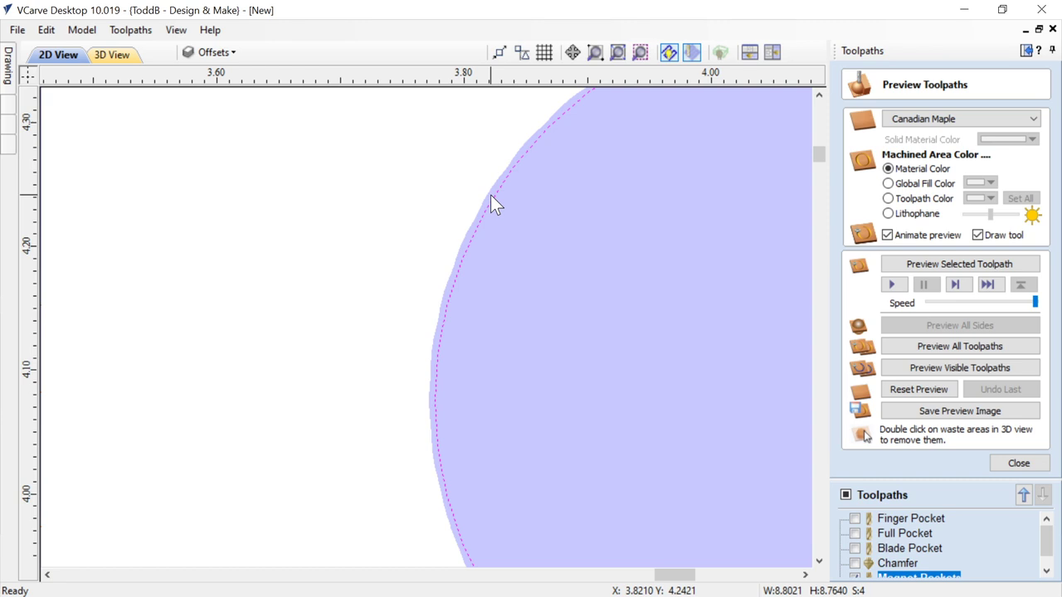
scroll(540, 249, down, 4)
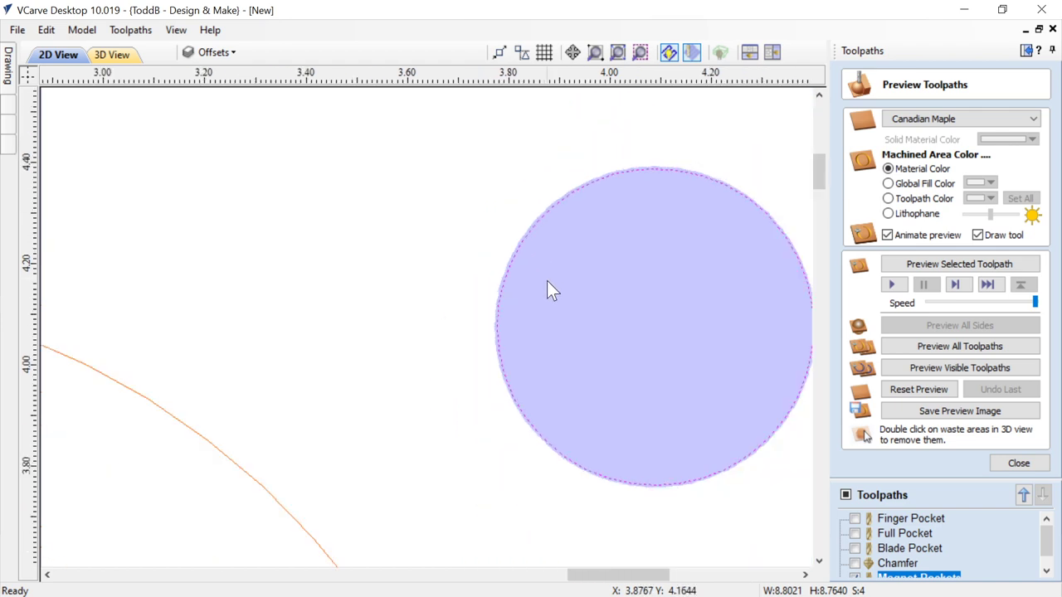
scroll(599, 307, down, 2)
click(1026, 463)
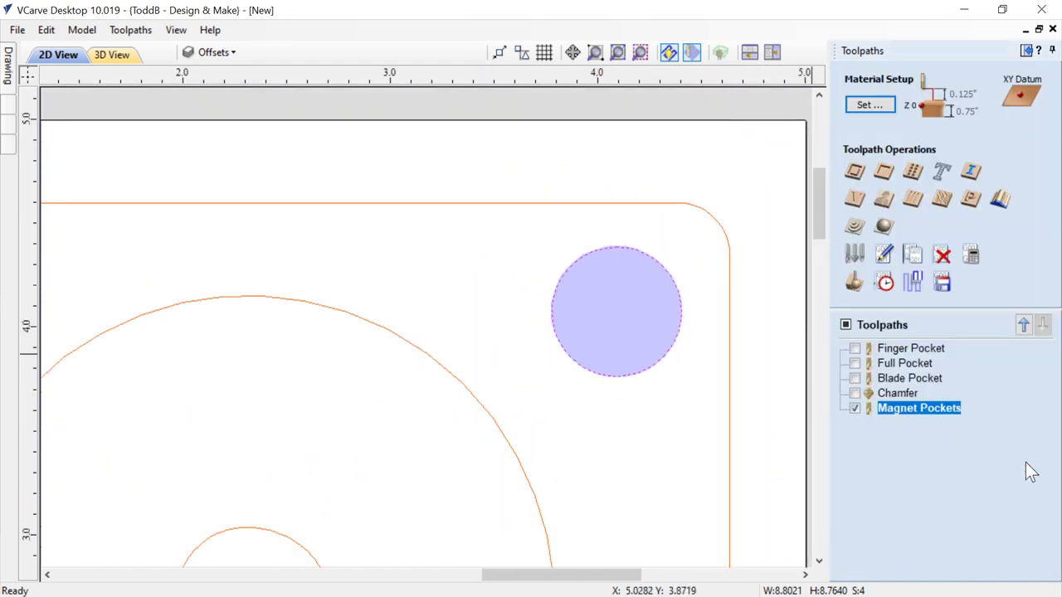
Step: Hide the Magnet Pockets toolpath and arrange the 2D and 3D views side by side with the whole board in the 3D view
click(853, 408)
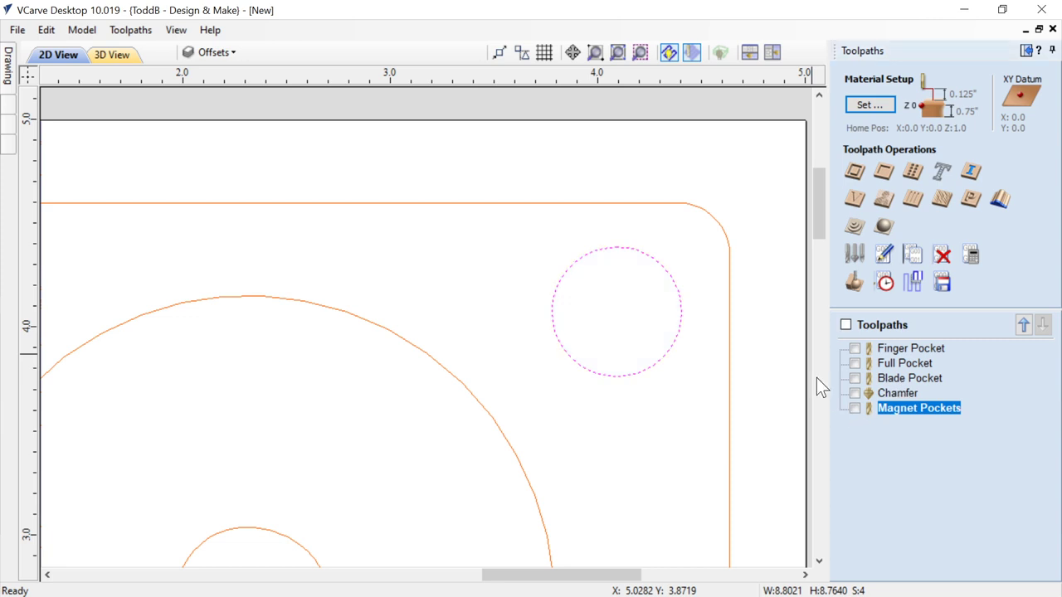
click(771, 52)
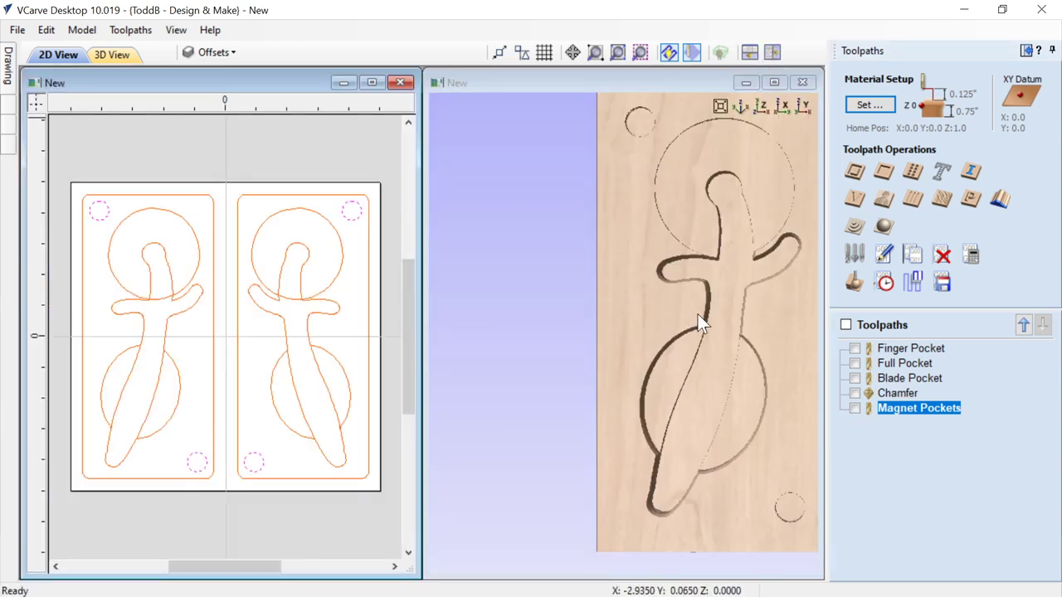
click(722, 322)
drag(626, 333, 657, 331)
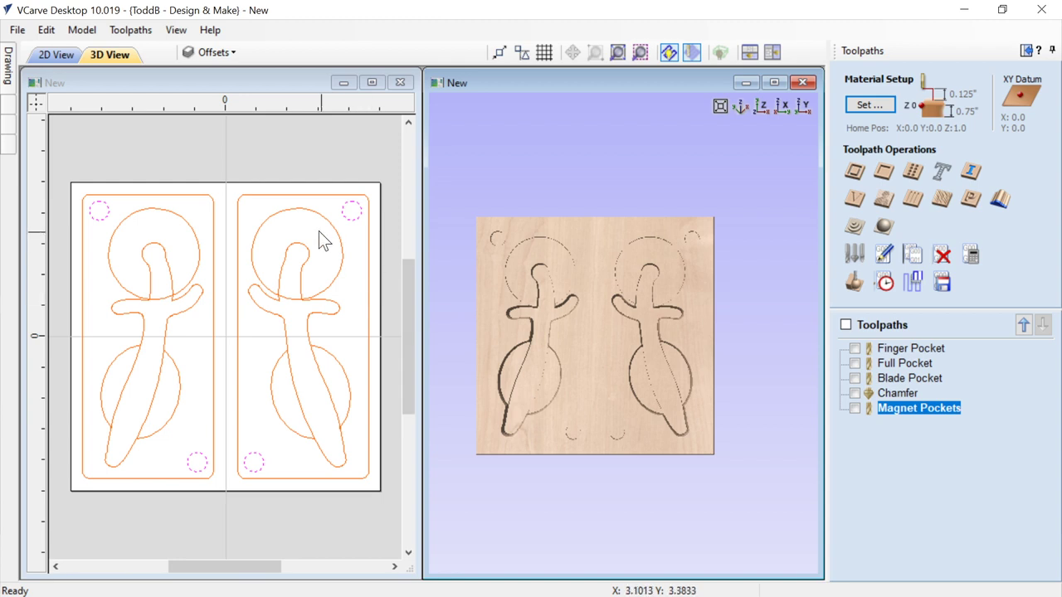
Step: Start a 2D profile toolpath on both outer rounded rectangles with a cut depth of z+.02 inches
click(264, 196)
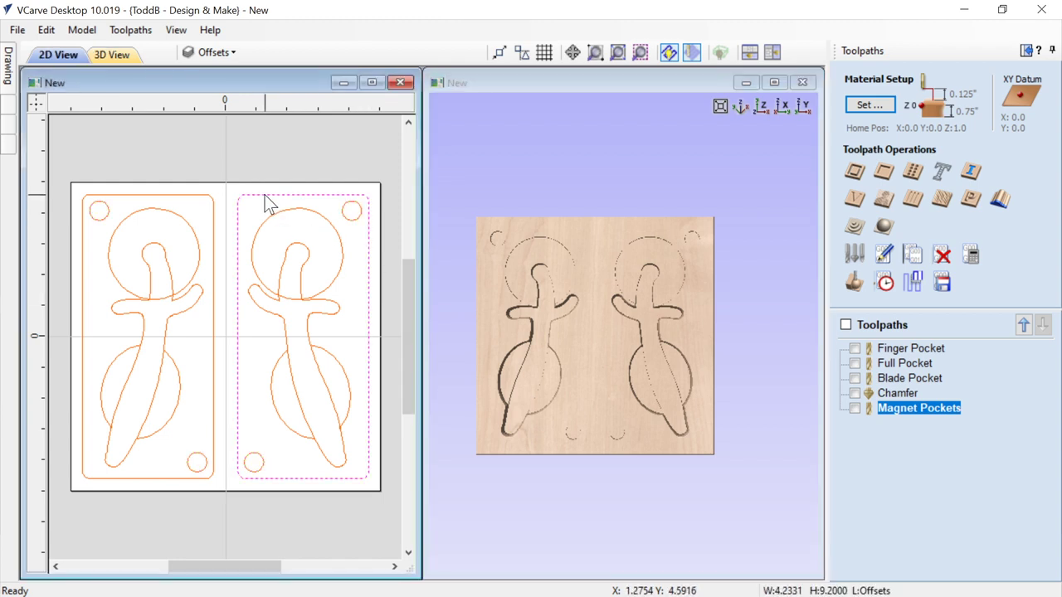
shift+click(207, 195)
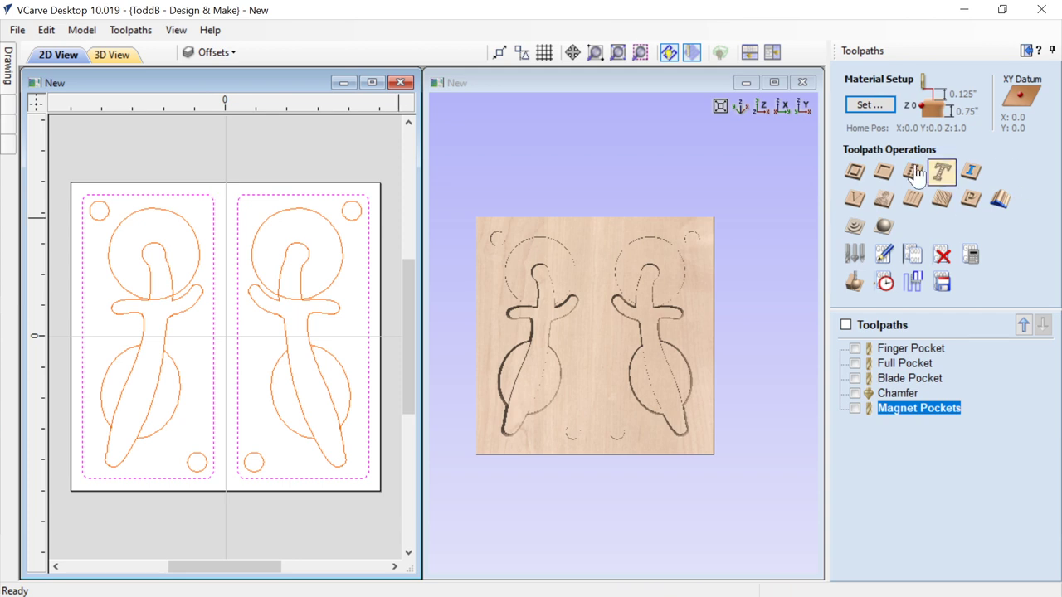
click(854, 173)
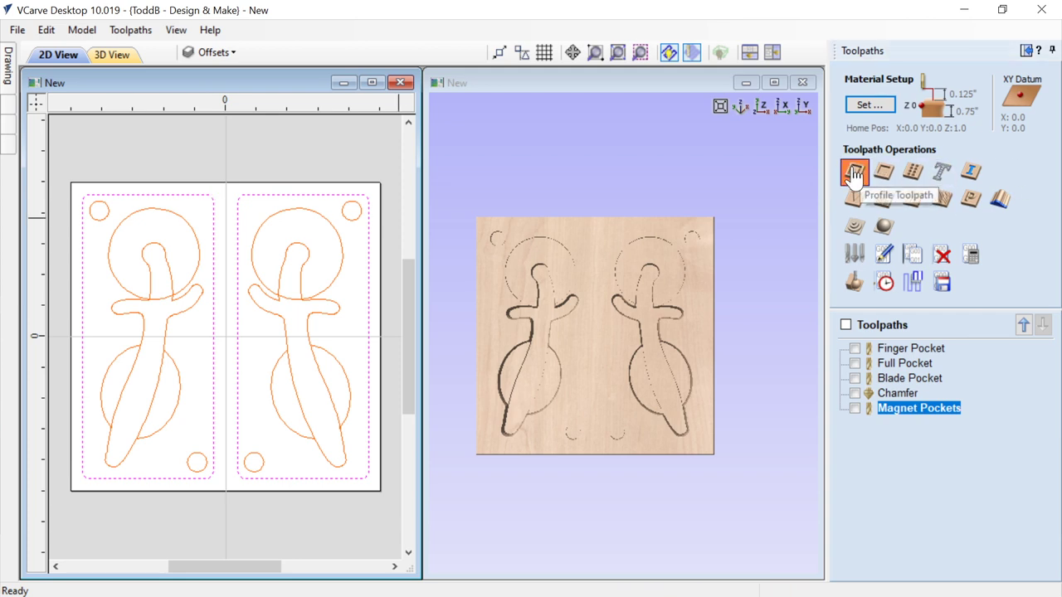
click(854, 172)
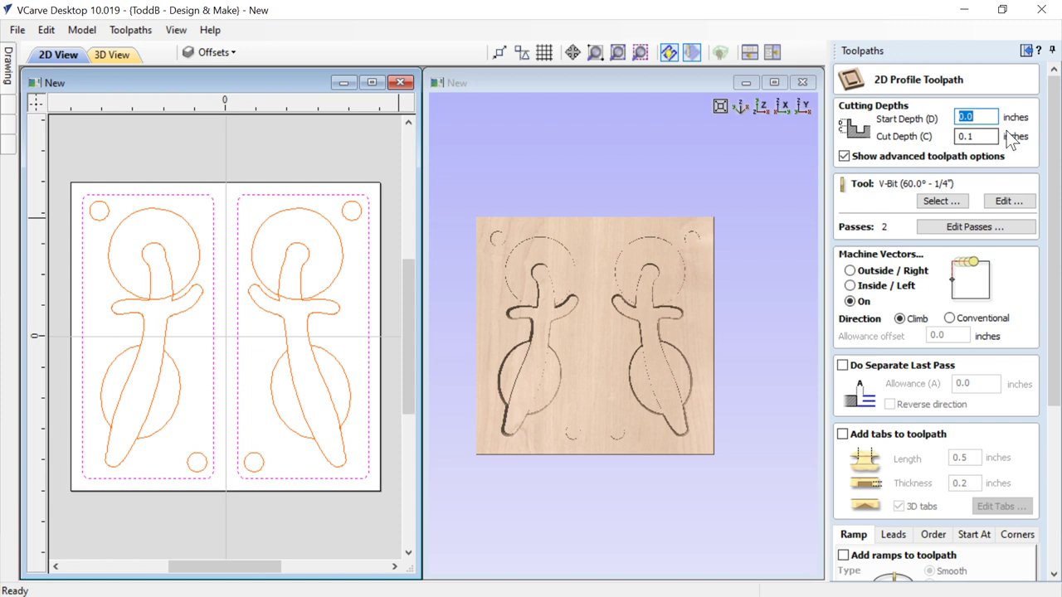
key(Tab)
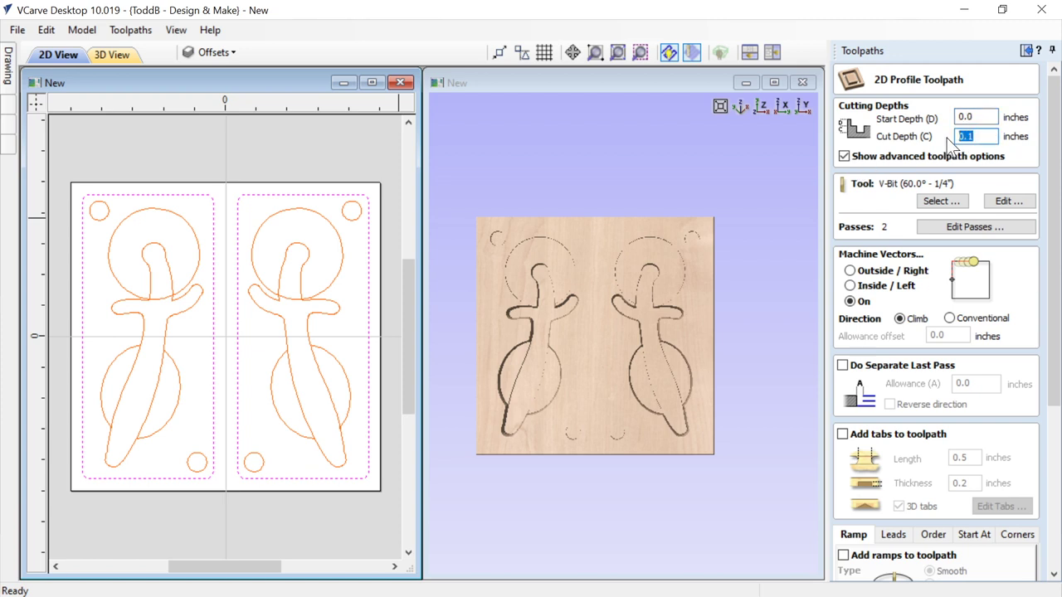
text(z+.02)
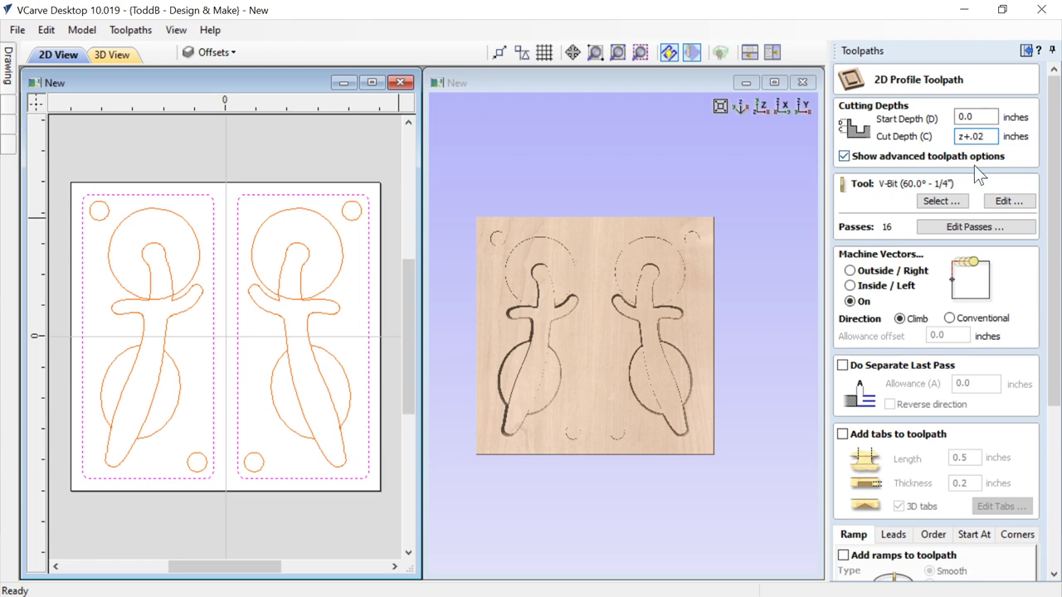
Step: Use the 1/4" End Mill for the profile toolpath and machine outside the vectors
click(945, 201)
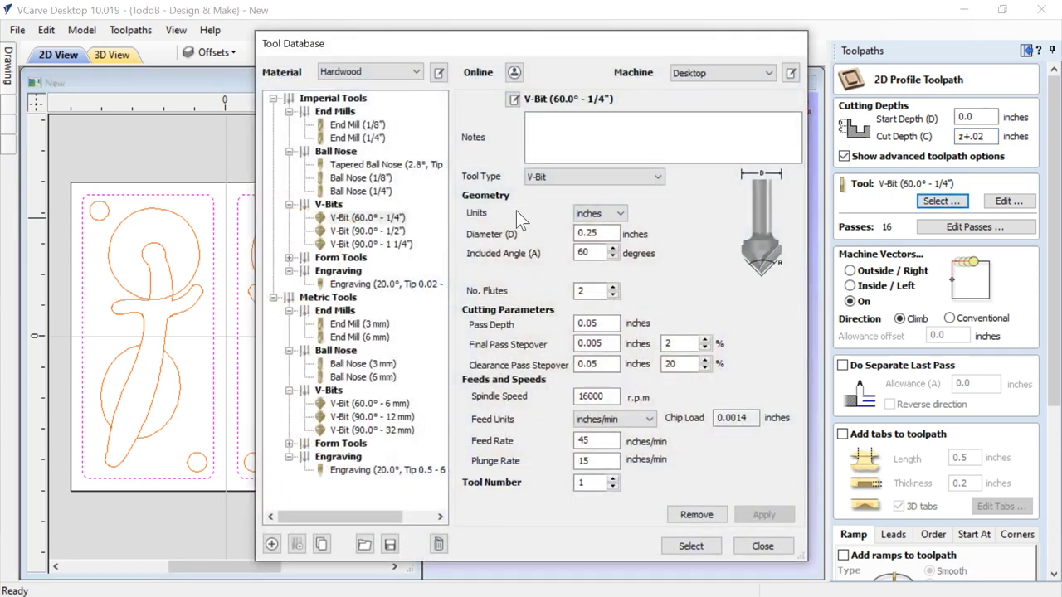
click(365, 138)
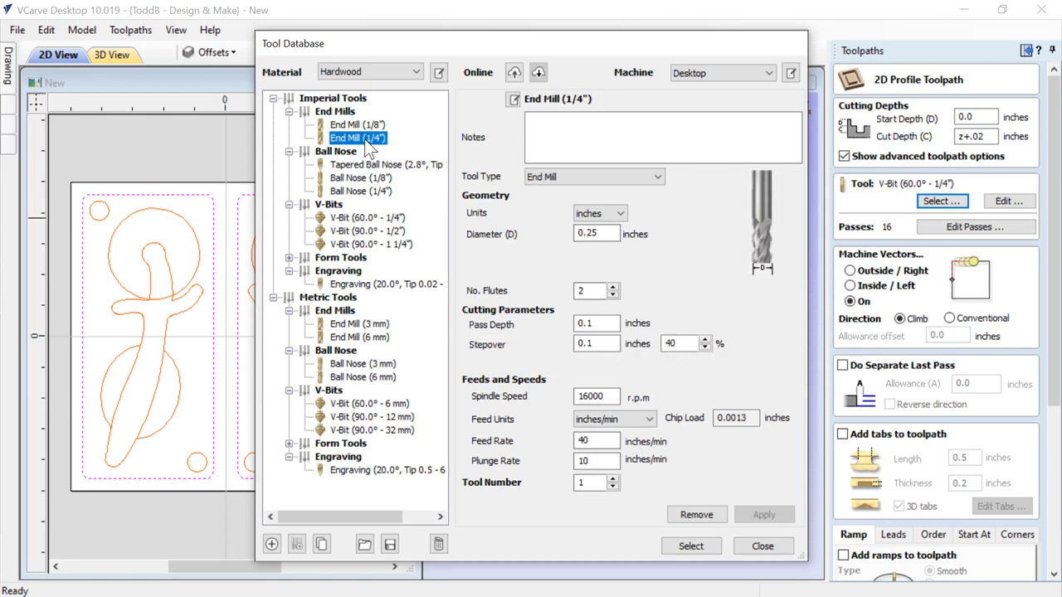
click(690, 546)
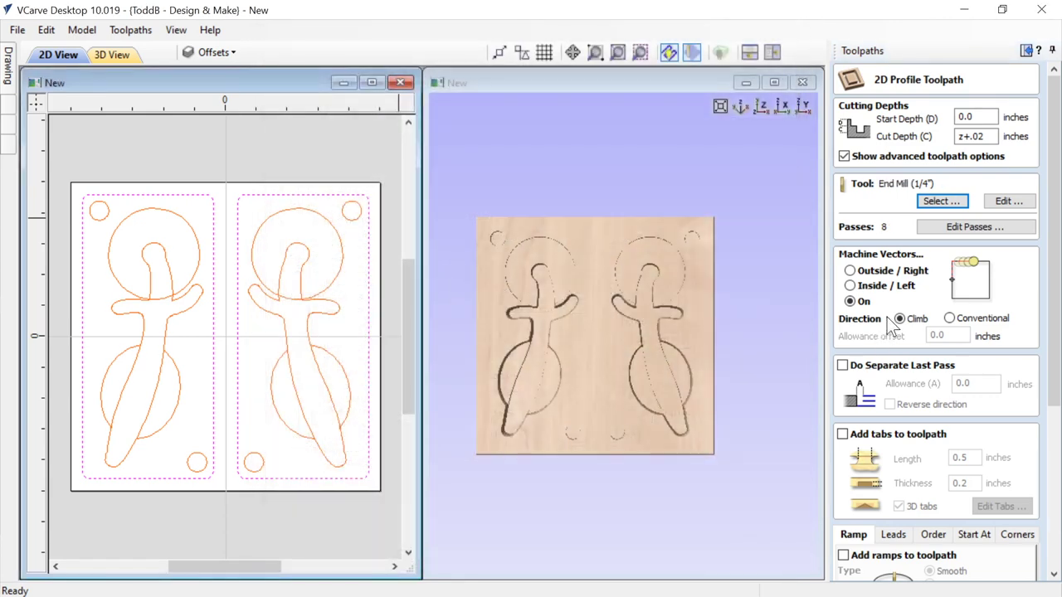
click(849, 270)
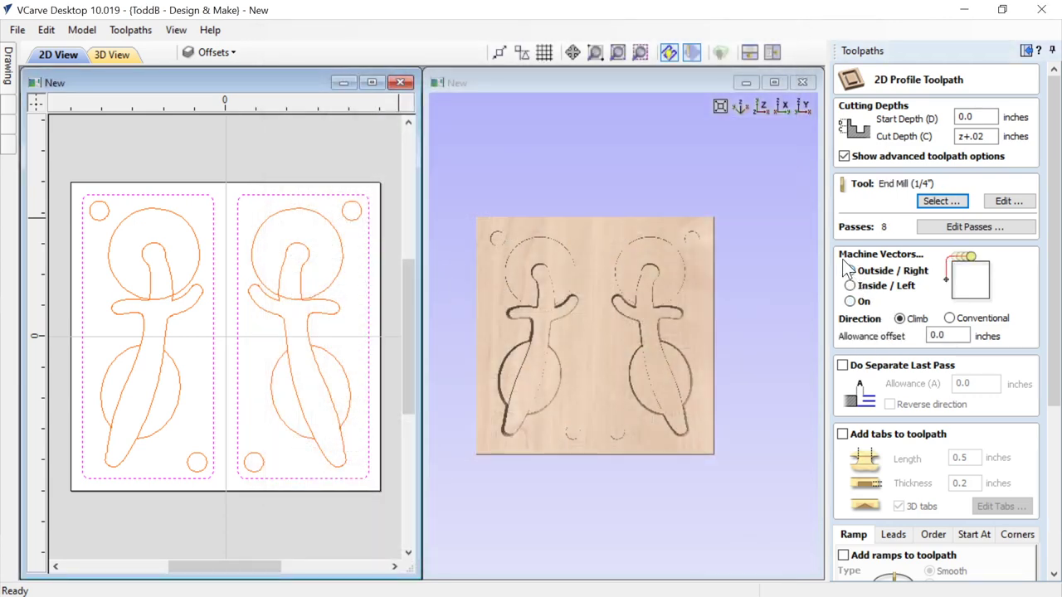
Step: Enable tabs on the profile toolpath and place one near the middle of every side of both outer rectangles
scroll(1051, 302, down, 3)
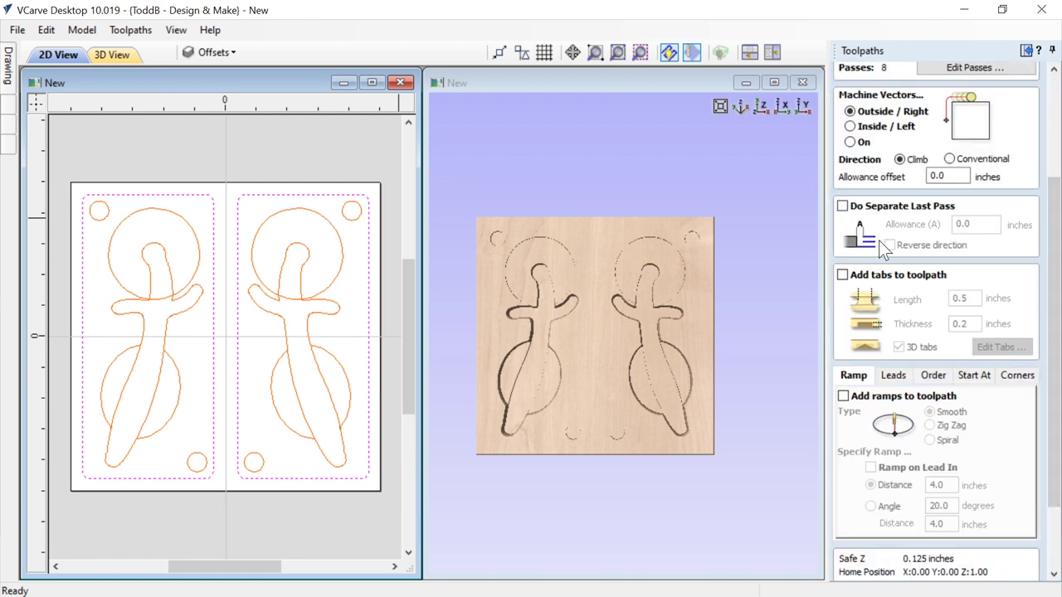
click(843, 275)
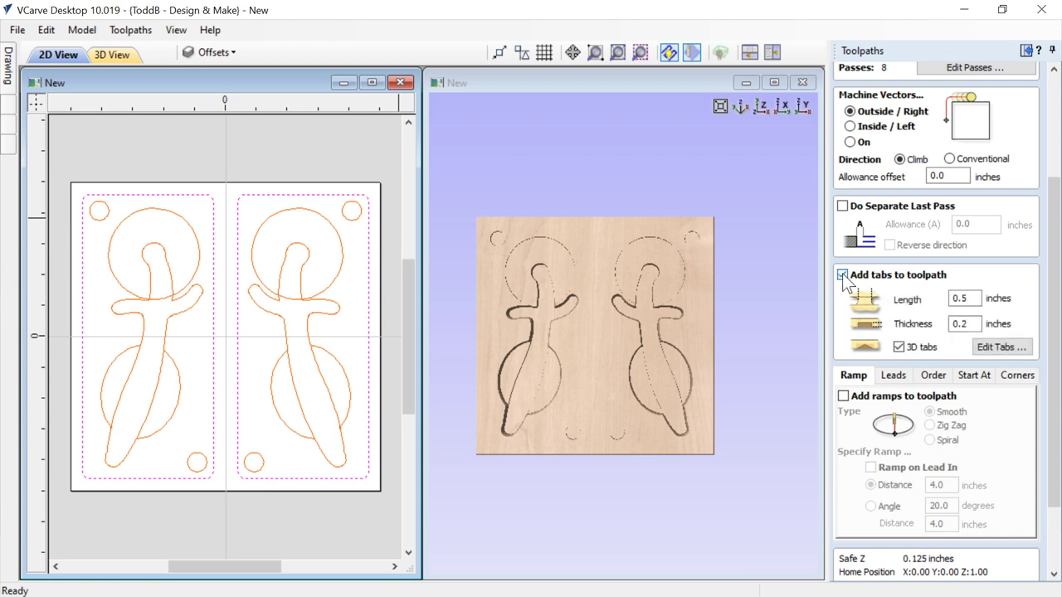
click(996, 348)
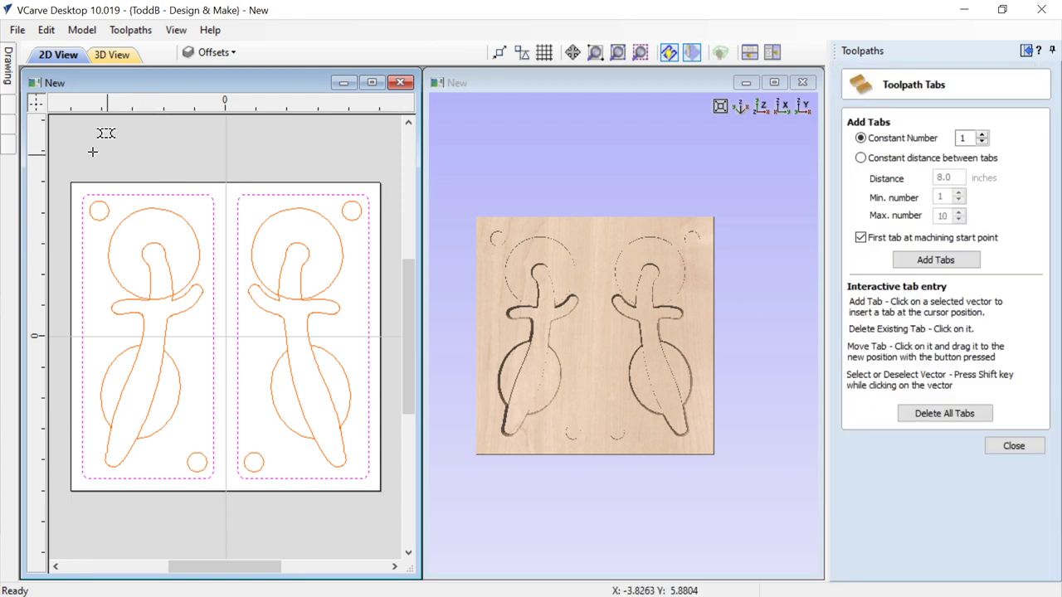
click(146, 194)
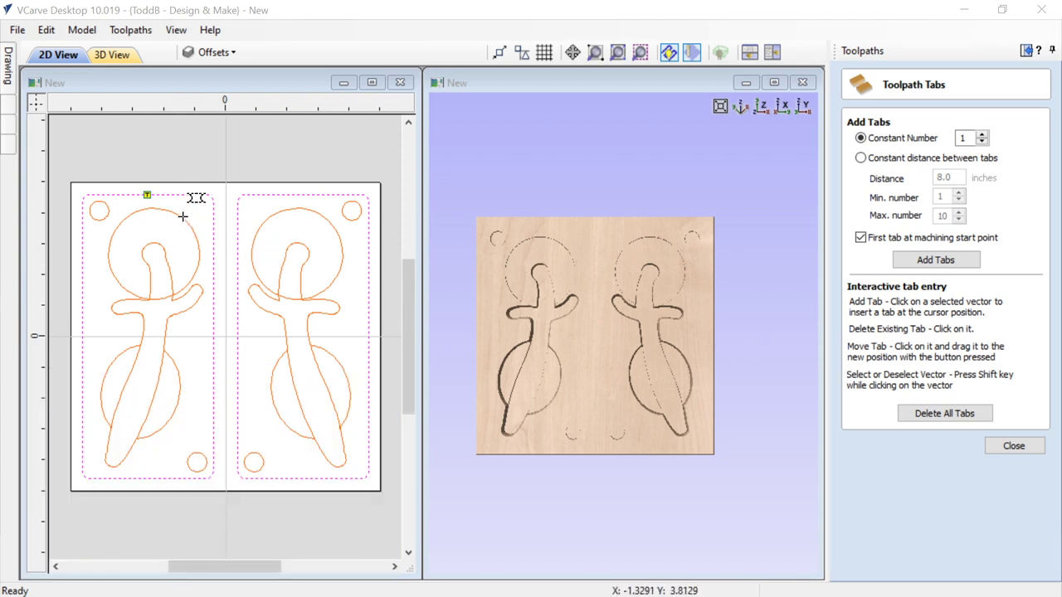
click(304, 194)
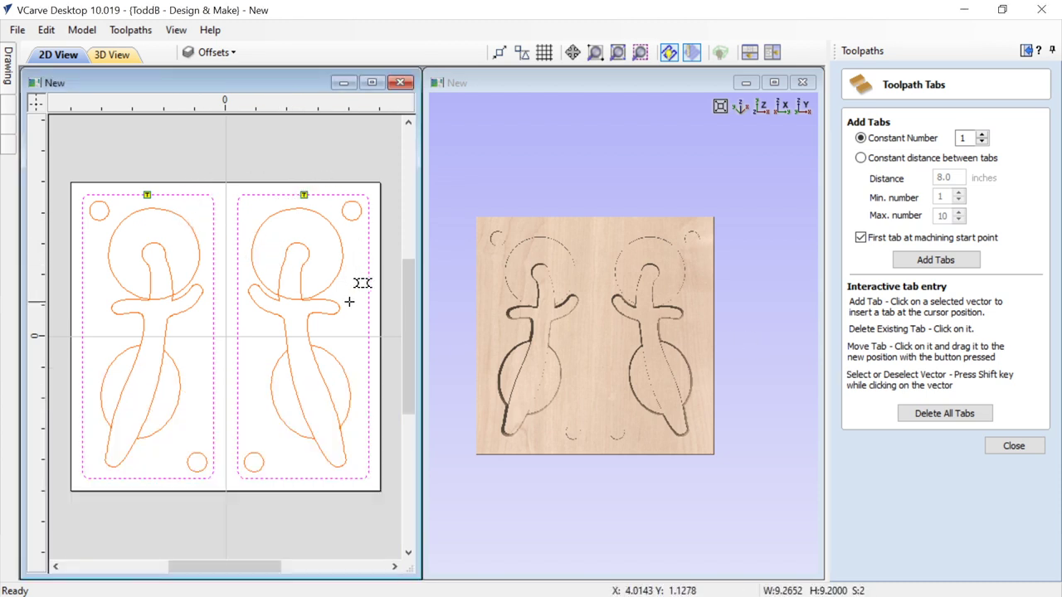
click(368, 336)
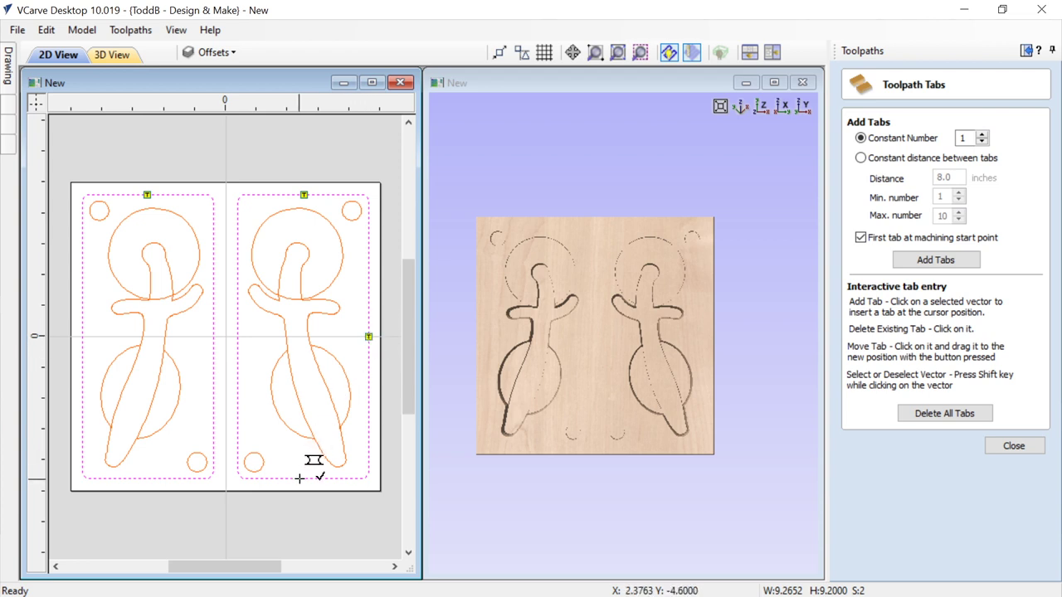
click(298, 478)
click(214, 338)
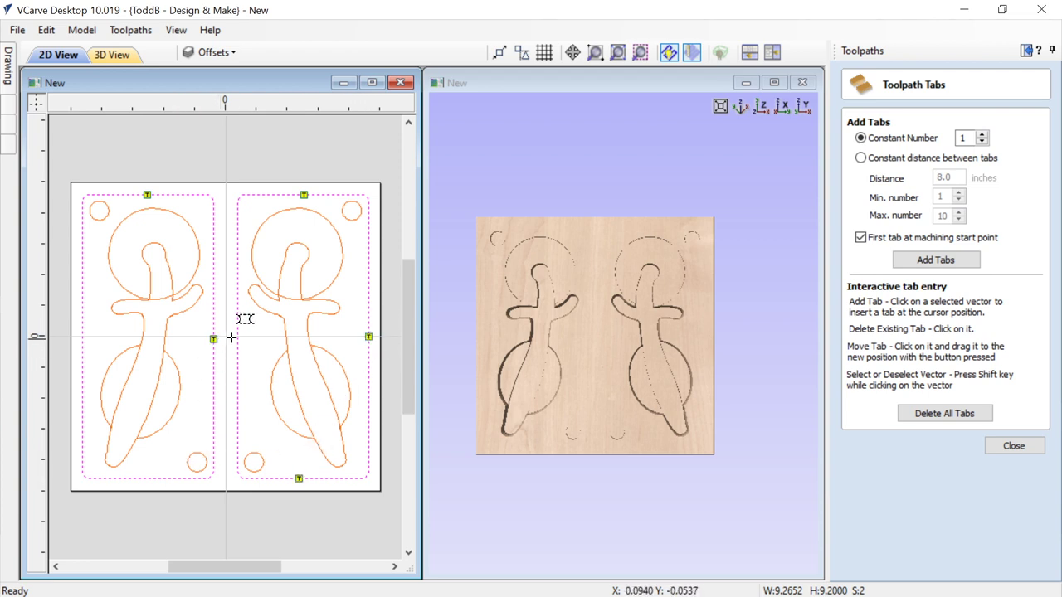
click(238, 337)
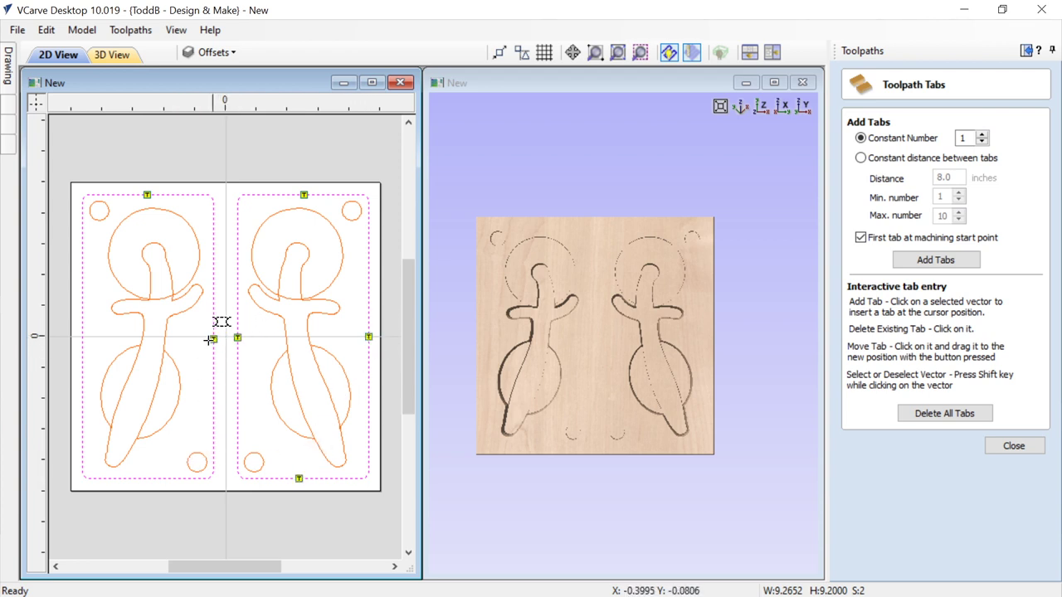
click(83, 337)
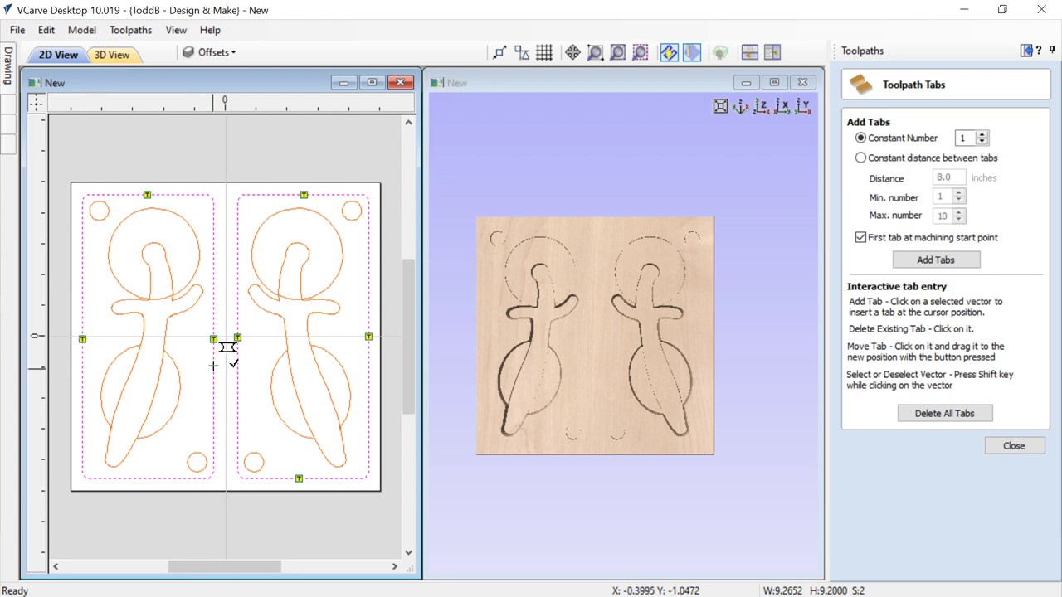
click(145, 479)
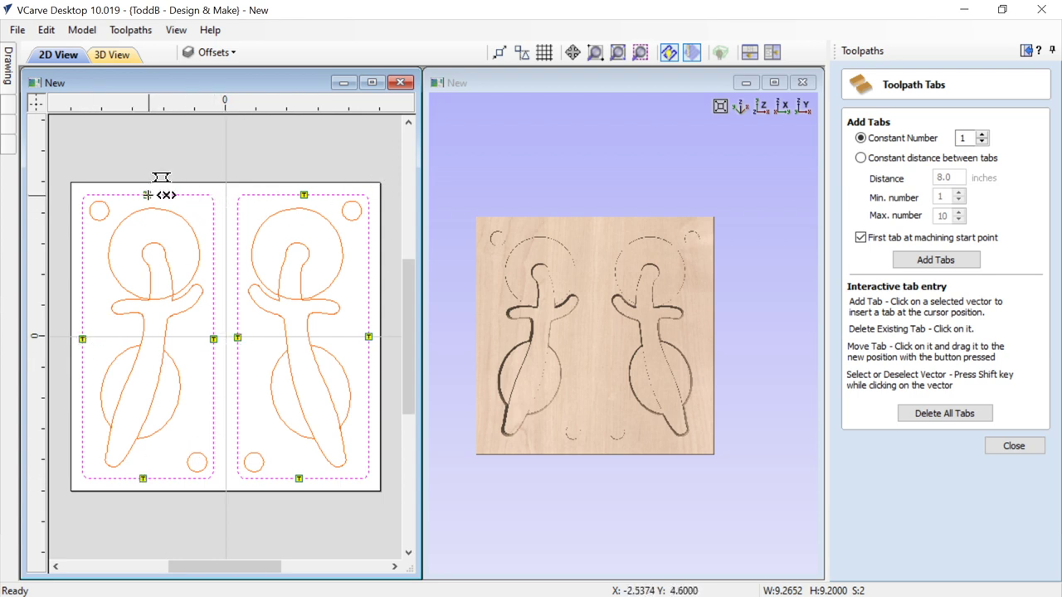
Step: Remove the tab from the upper edge of the left rectangle and finish editing tabs, with the tab thickness at 0.2 inches
drag(147, 194, 155, 195)
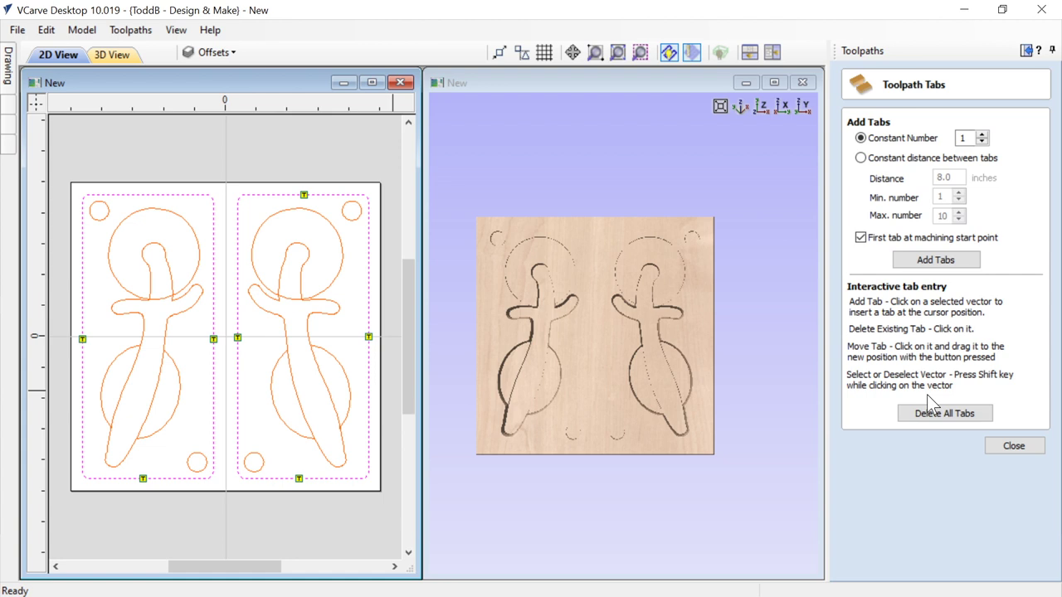
click(1011, 446)
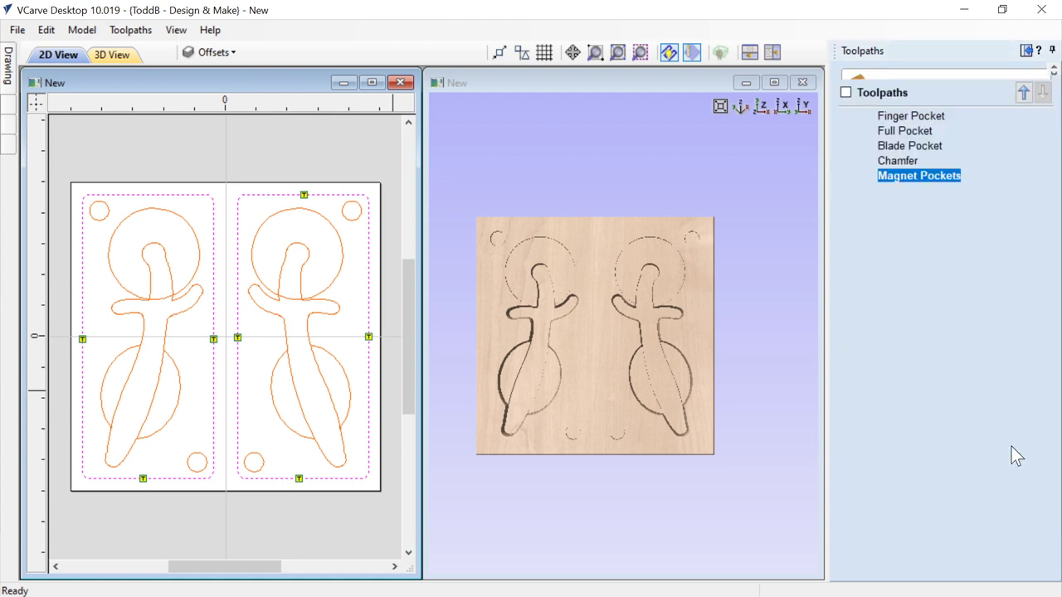
scroll(933, 427, down, 1)
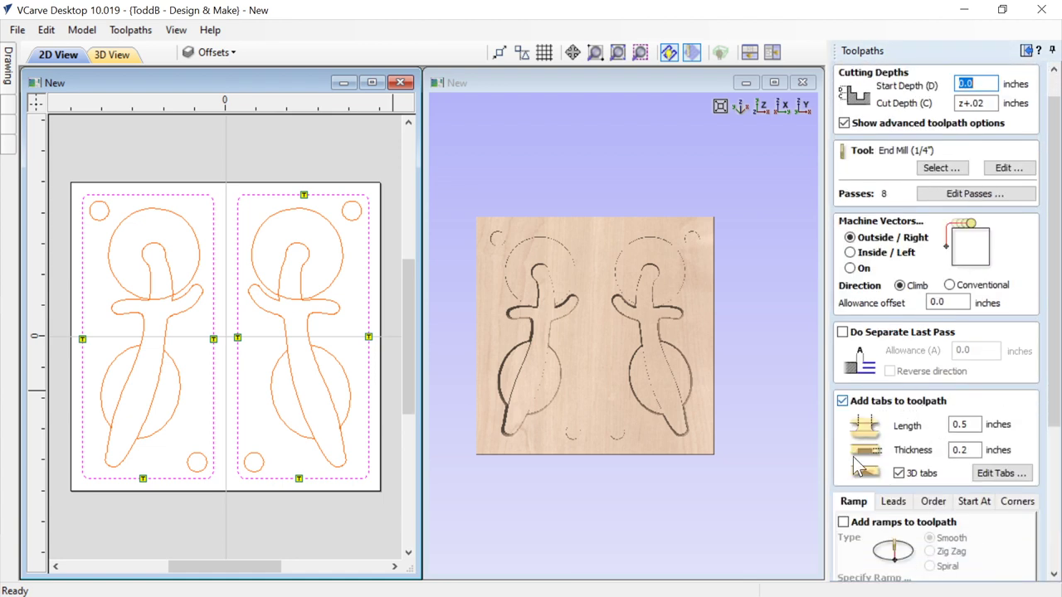
double_click(959, 448)
text(0)
Step: Name the toolpath Cutout Profile and calculate it, accepting that the tool cuts through the material
drag(1054, 424, 1058, 484)
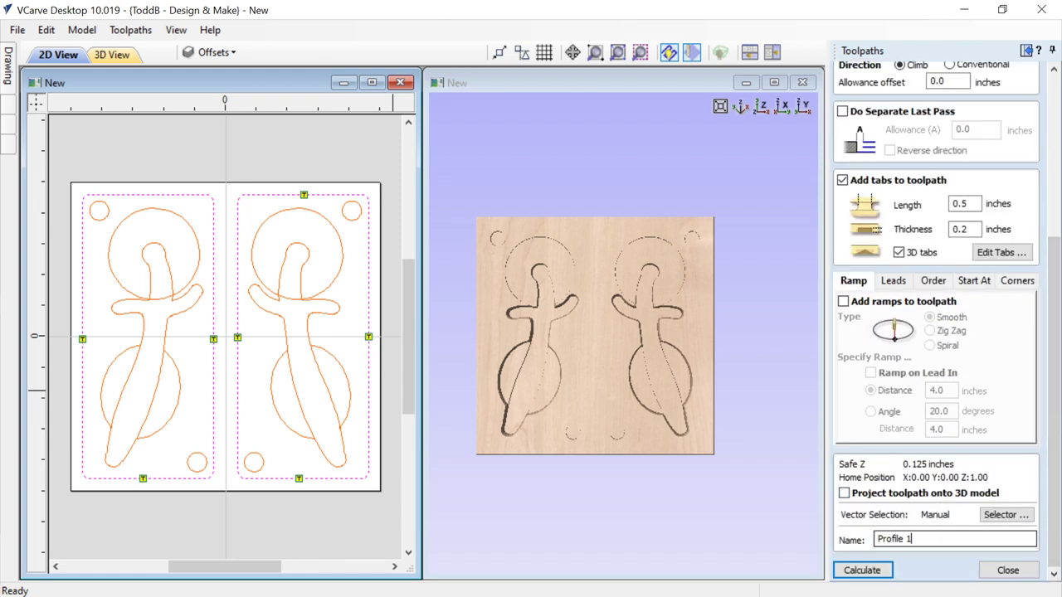
drag(910, 538, 852, 539)
text(Cutout)
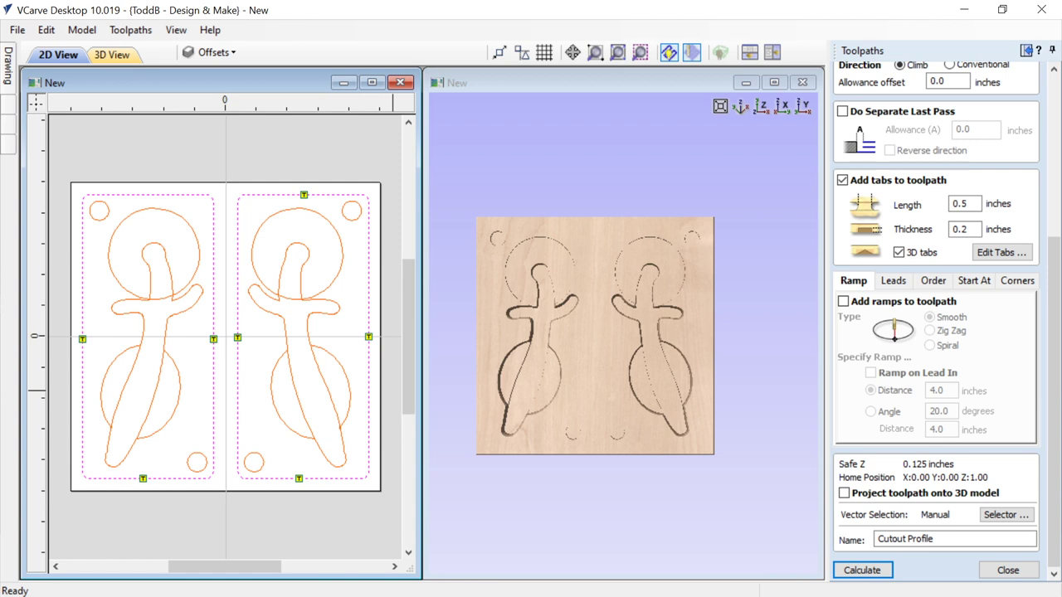
click(868, 569)
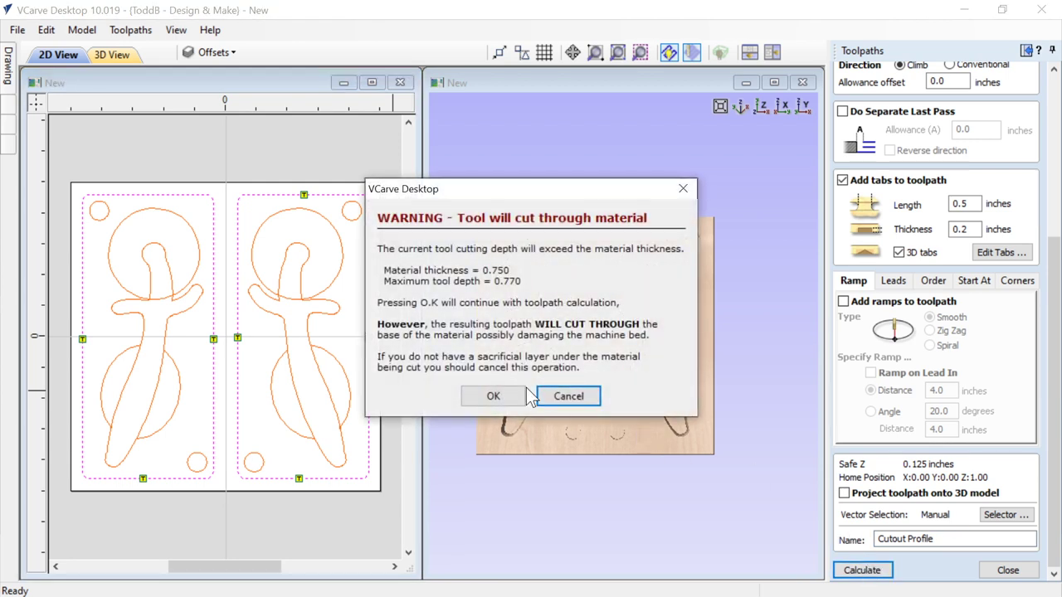
click(498, 396)
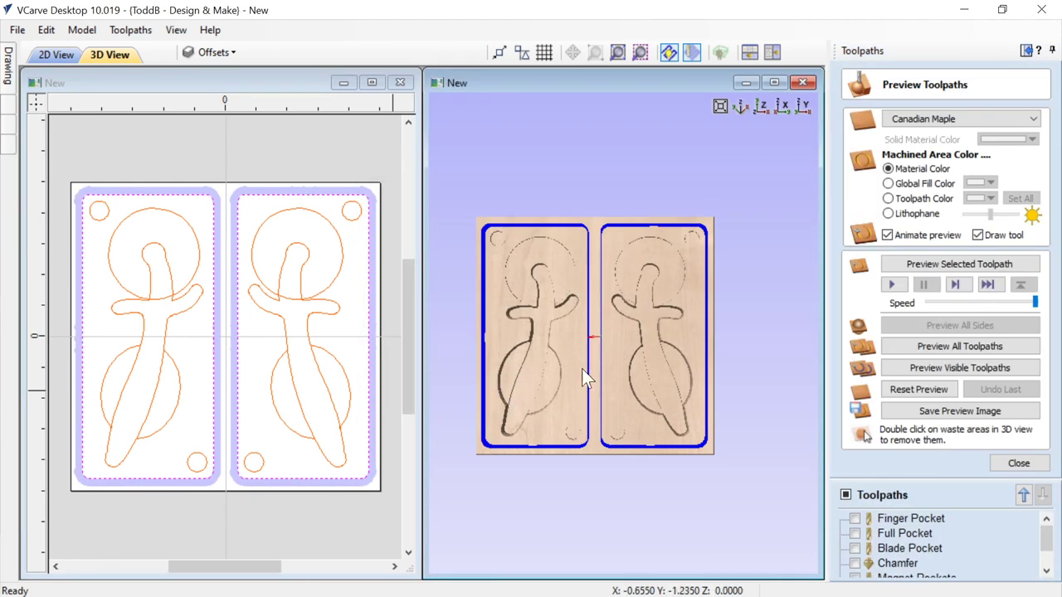
Step: Preview the visible cutout toolpath and examine the tabbed outlines from an angle in a maximized 3D view
click(941, 365)
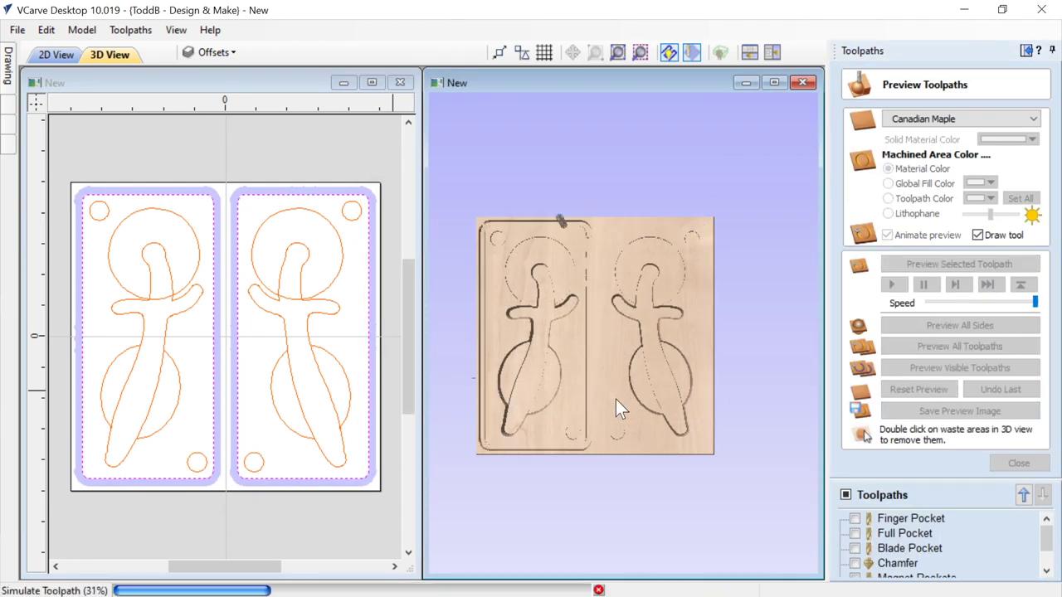
drag(597, 435, 742, 143)
click(775, 82)
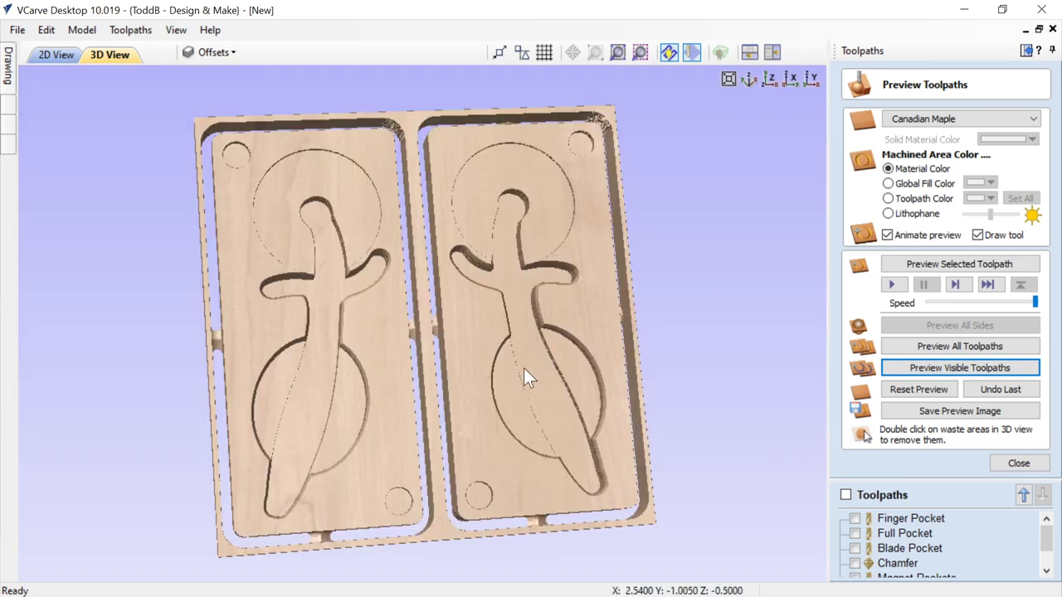
drag(523, 368, 466, 427)
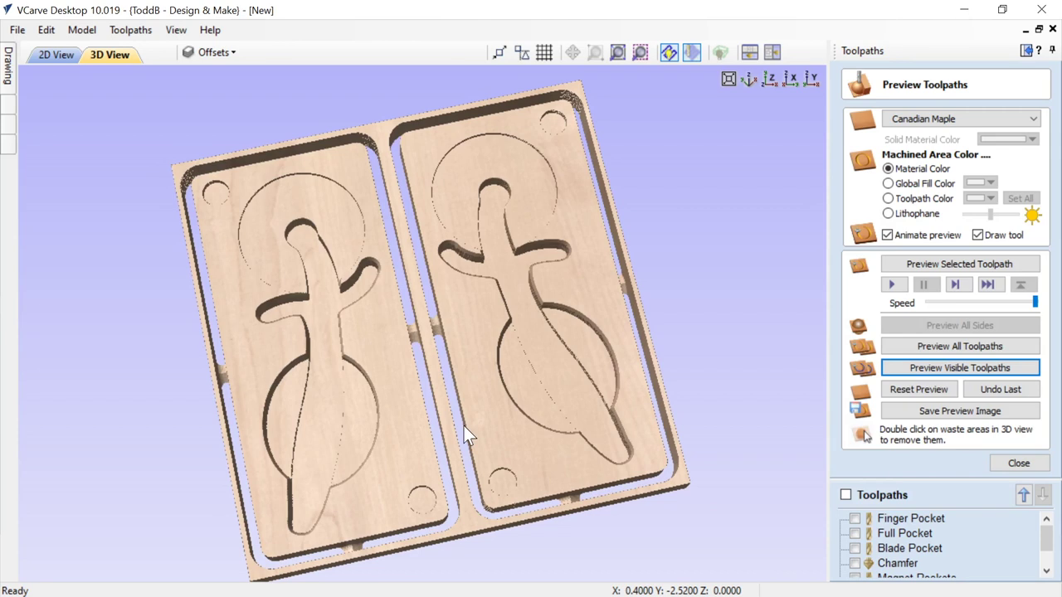